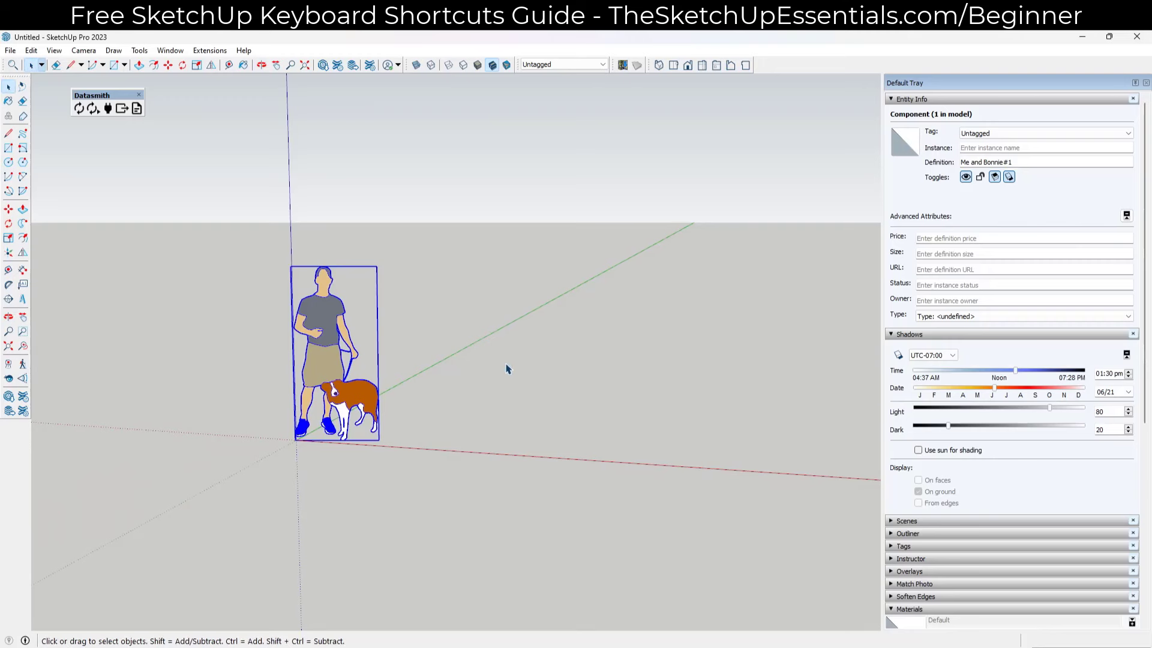
Tilt the view down toward the ground and the person-and-dog figure.
{"action": "middle_click_drag", "start_coordinate": [506, 368], "coordinate": [511, 393]}
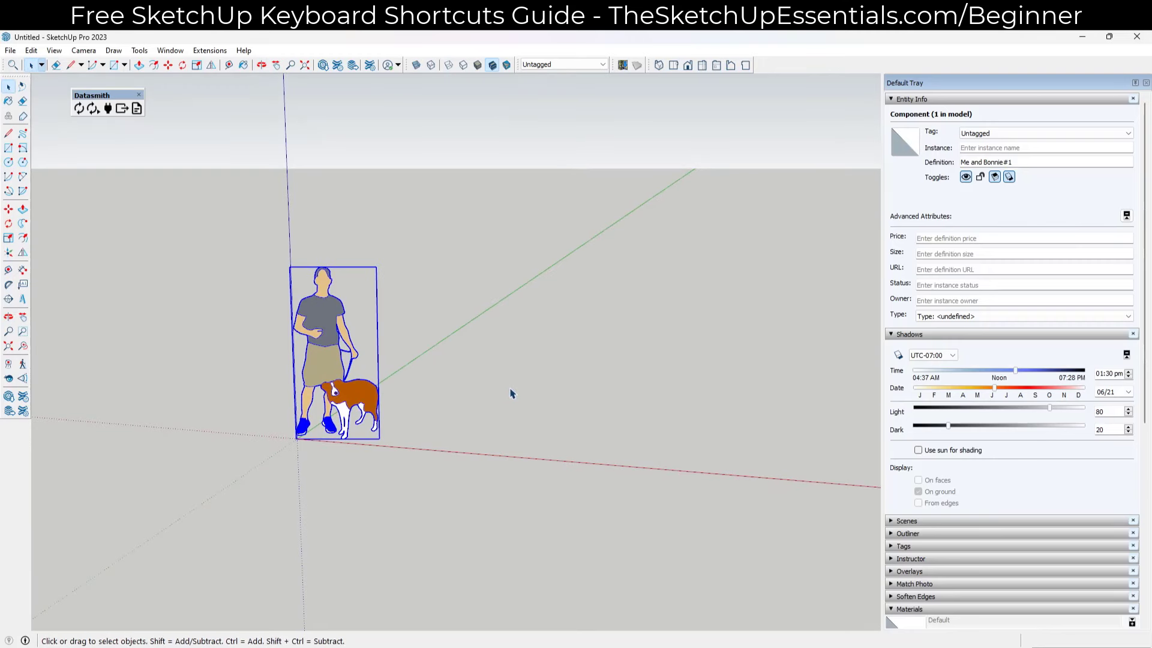
Draw a rectangle from a corner beside the figure, sized 20',20' on the ground.
{"action": "key", "text": "r"}
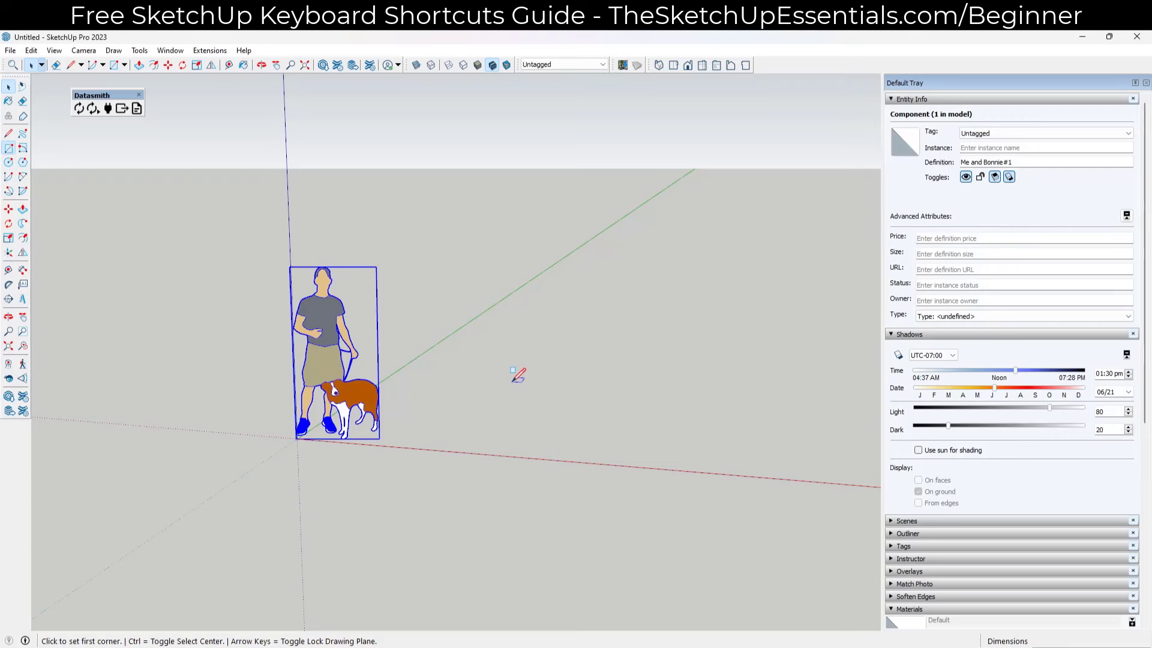
{"action": "middle_click_drag", "start_coordinate": [517, 342], "coordinate": [562, 363]}
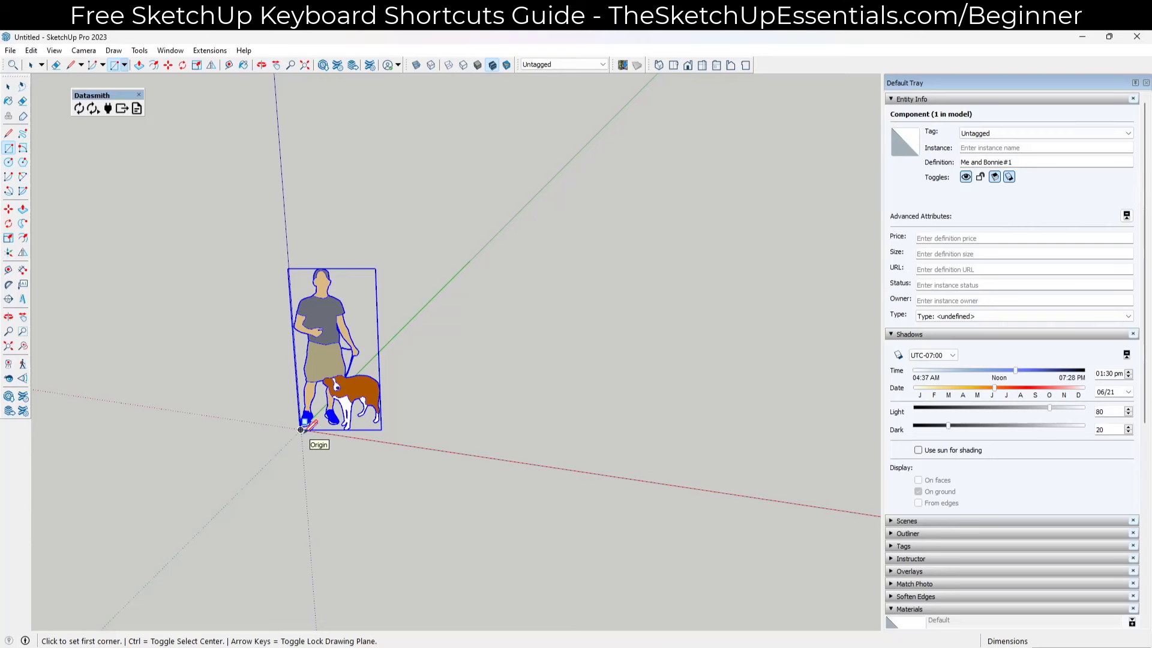
{"action": "left_click", "coordinate": [439, 417]}
{"action": "scroll", "coordinate": [636, 360], "scroll_direction": "down", "scroll_amount": 2}
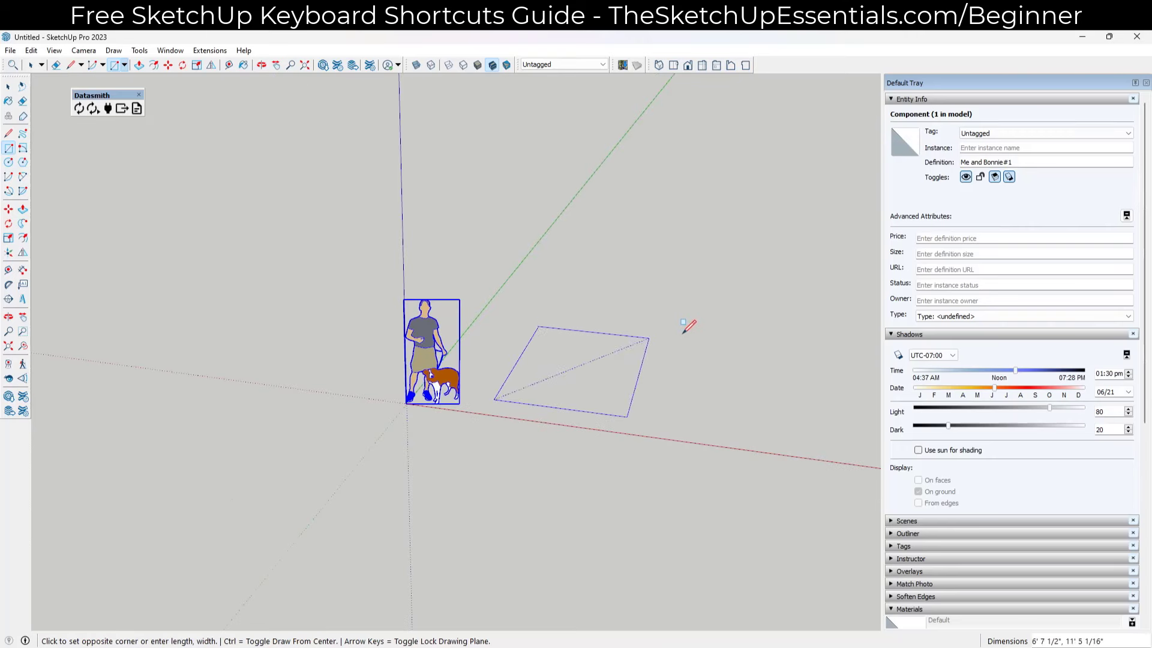
{"action": "middle_click_drag", "start_coordinate": [804, 275], "coordinate": [511, 309]}
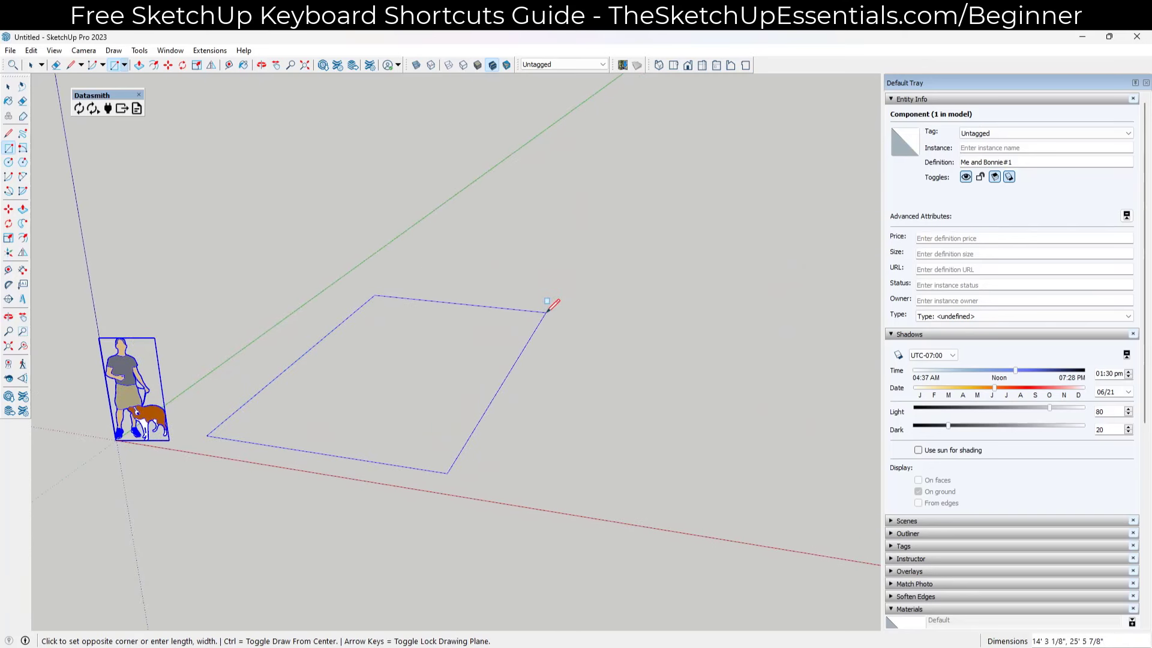
{"action": "type", "text": "20',20'"}
{"action": "key", "text": "Return"}
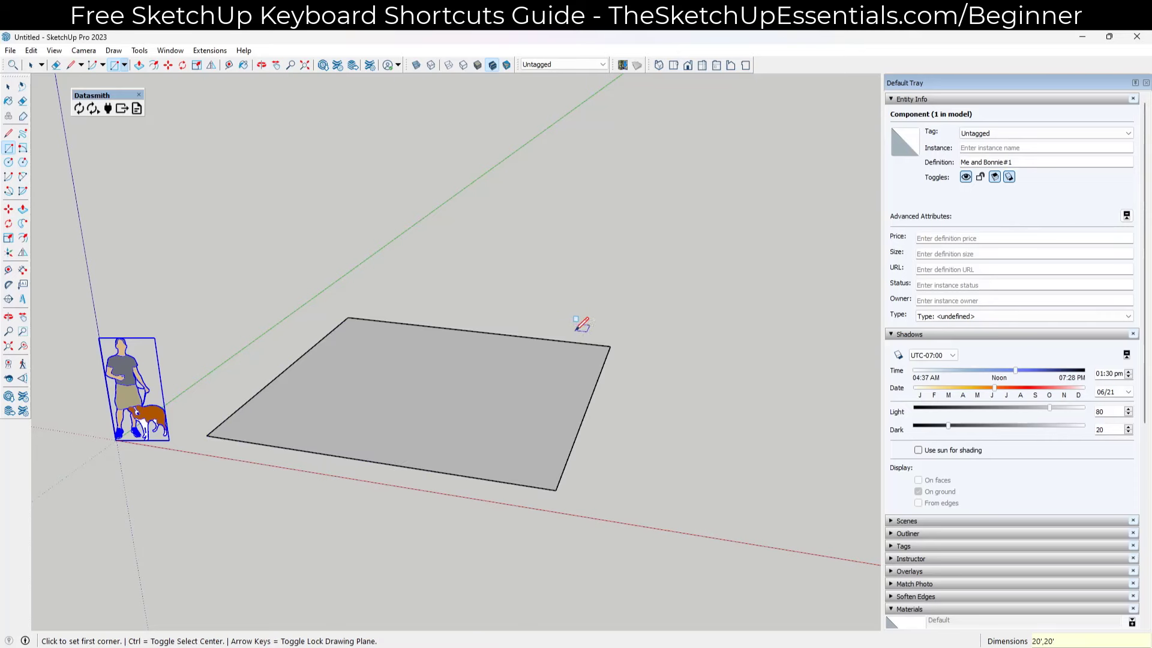
{"action": "middle_click_drag", "start_coordinate": [582, 324], "coordinate": [523, 290]}
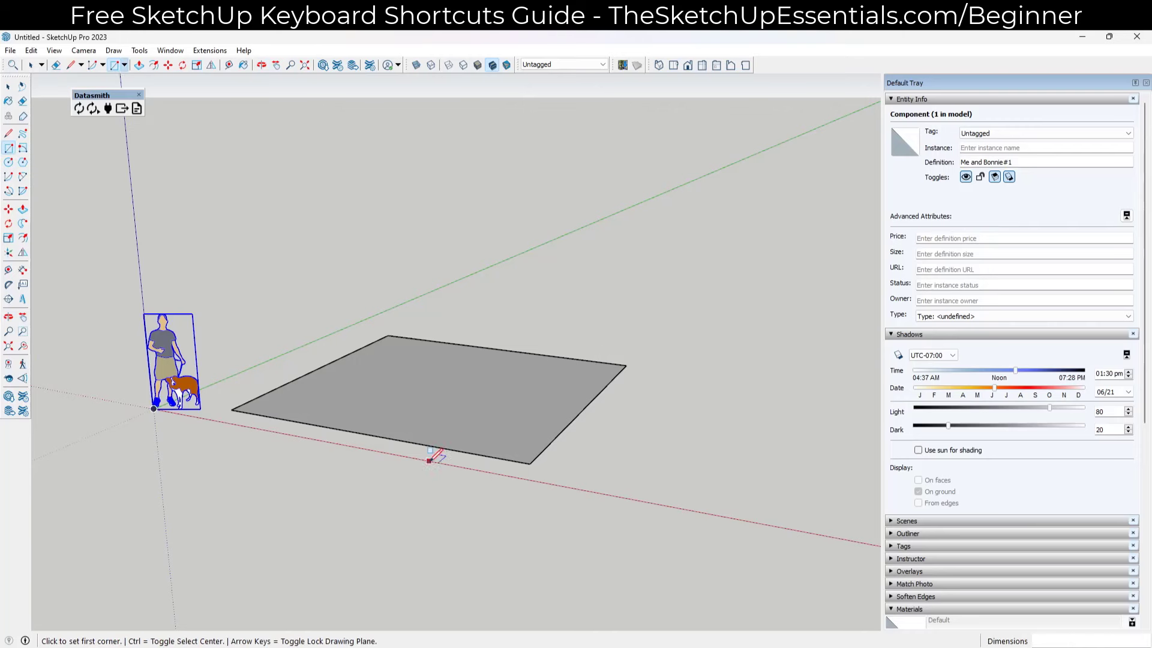
{"action": "scroll", "coordinate": [538, 360], "scroll_direction": "up", "scroll_amount": 3}
{"action": "middle_click_drag", "start_coordinate": [537, 360], "coordinate": [513, 411]}
{"action": "key", "text": "space"}
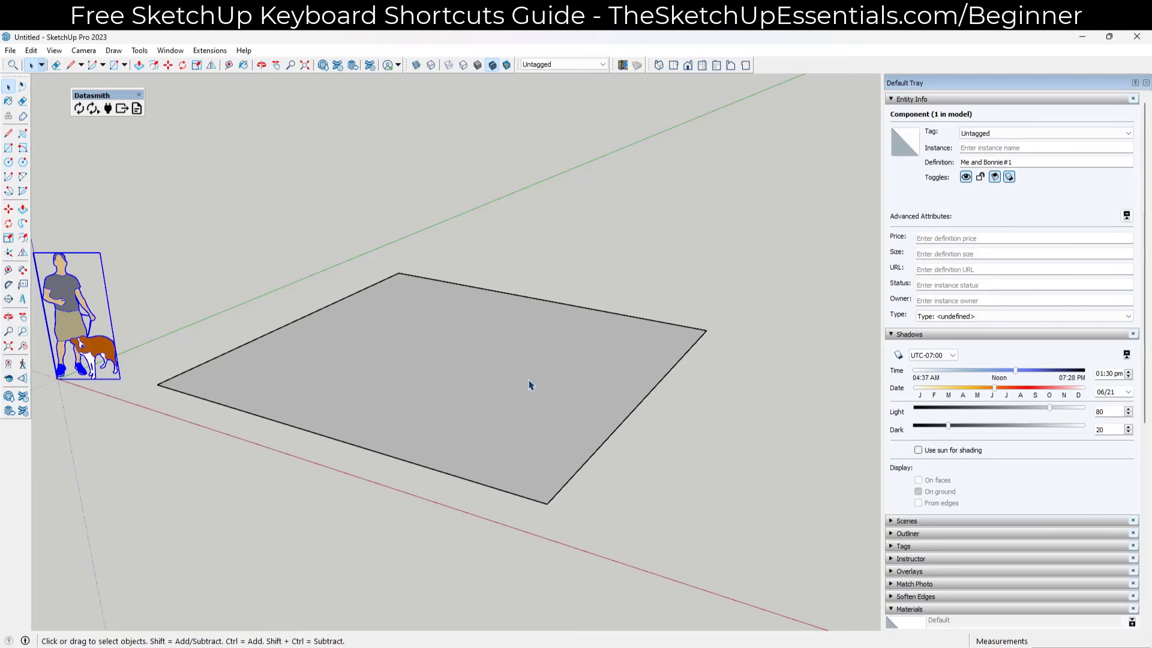
Orbit so the square floor face sits flatter in view, ready for Push/Pull.
{"action": "middle_click_drag", "start_coordinate": [540, 367], "coordinate": [539, 402]}
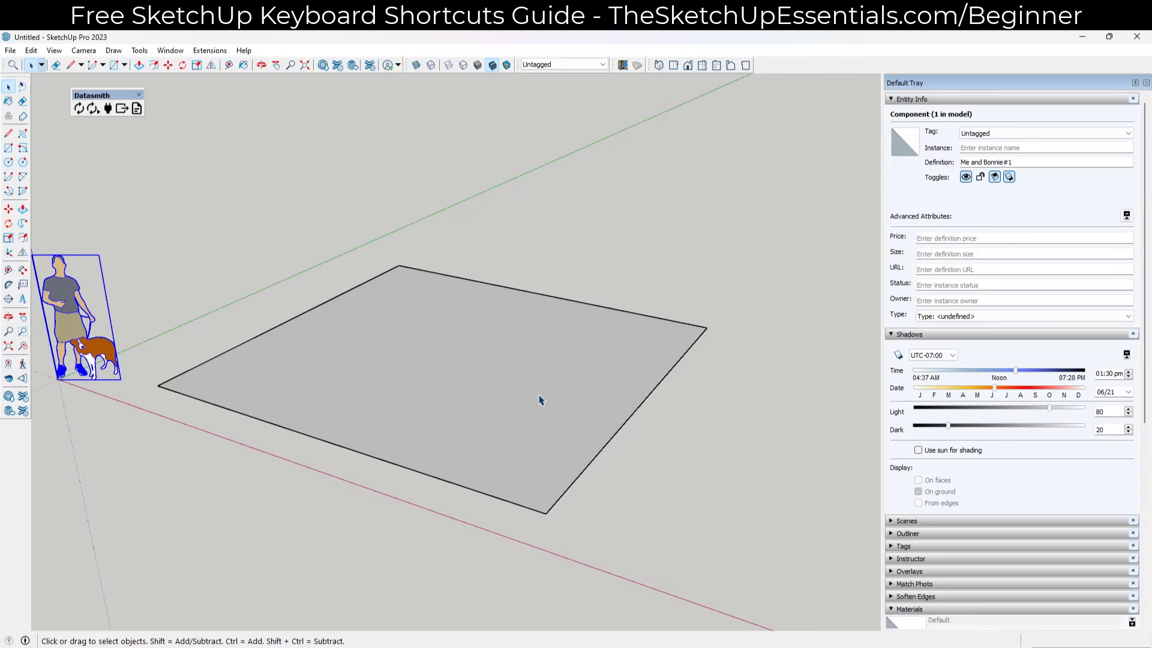
{"action": "middle_click_drag", "start_coordinate": [580, 297], "coordinate": [425, 367]}
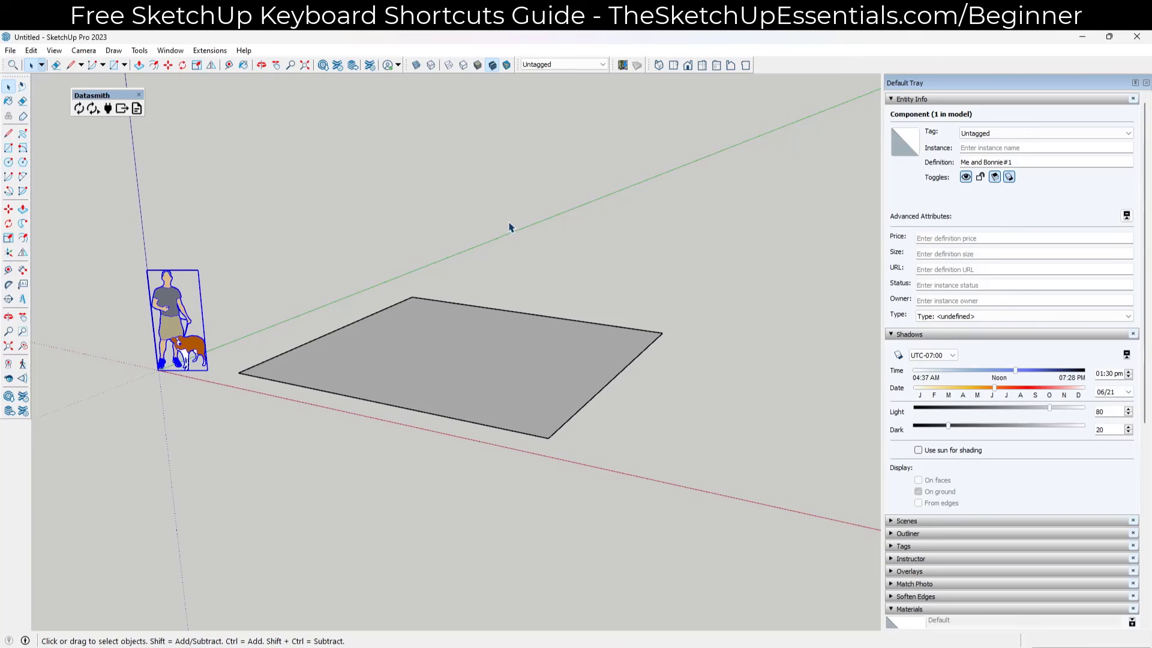
{"action": "key", "text": "p"}
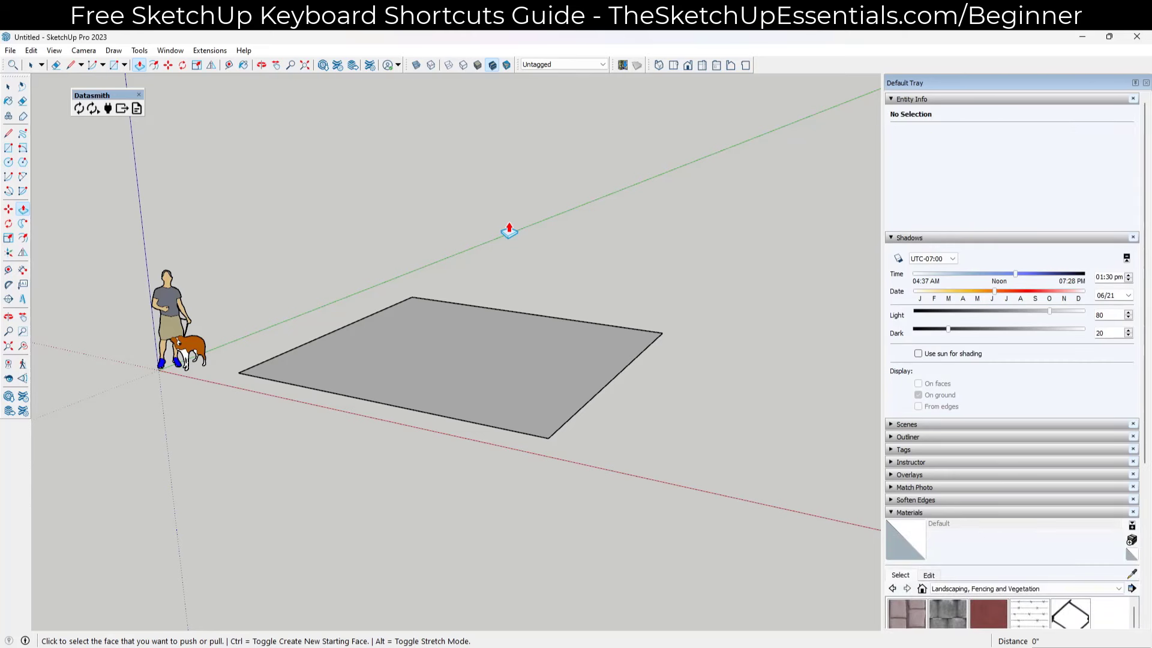
Push/pull the 20' square floor face up 10' into a solid box.
{"action": "left_click", "coordinate": [477, 370]}
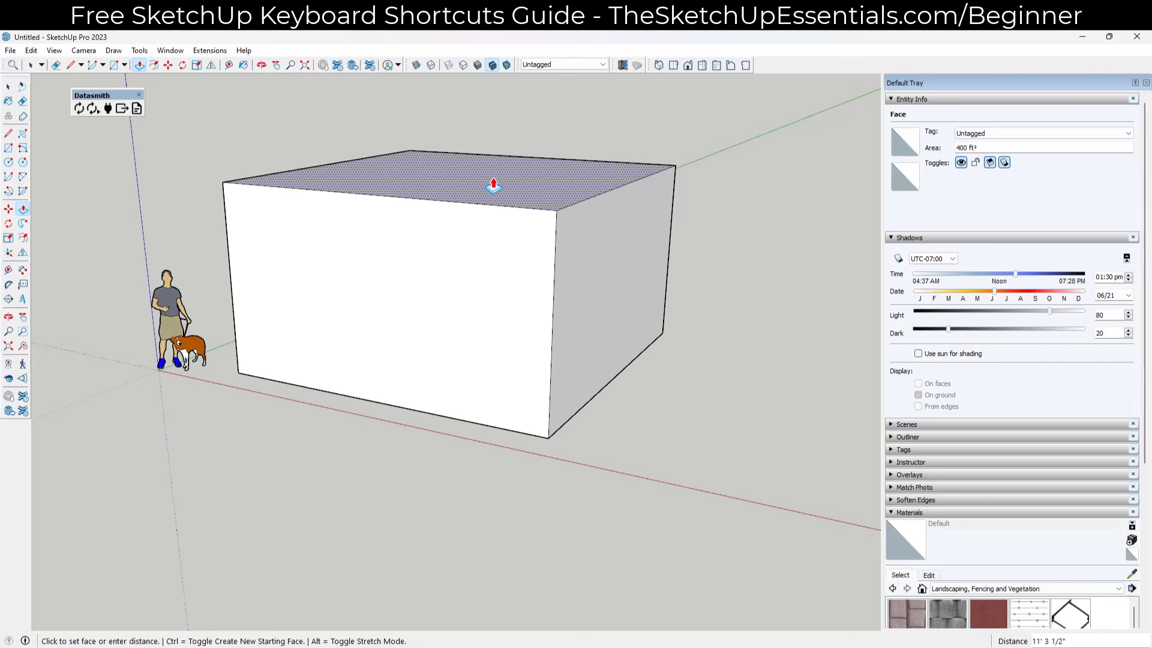
{"action": "key", "text": "Return"}
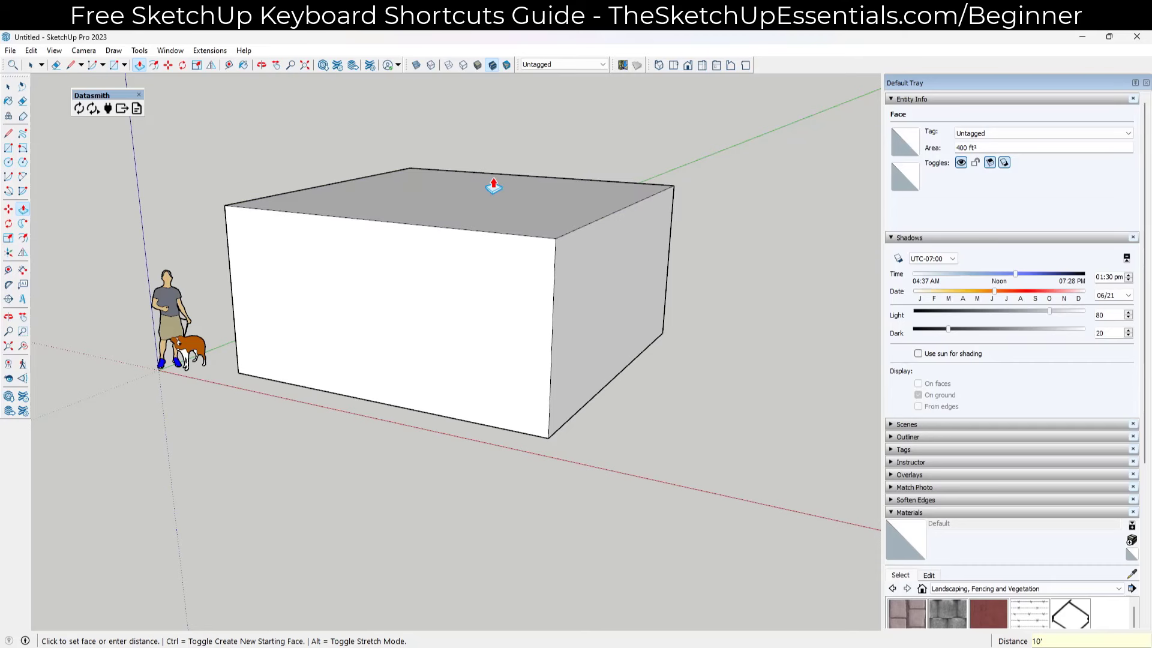
{"action": "key", "text": "space"}
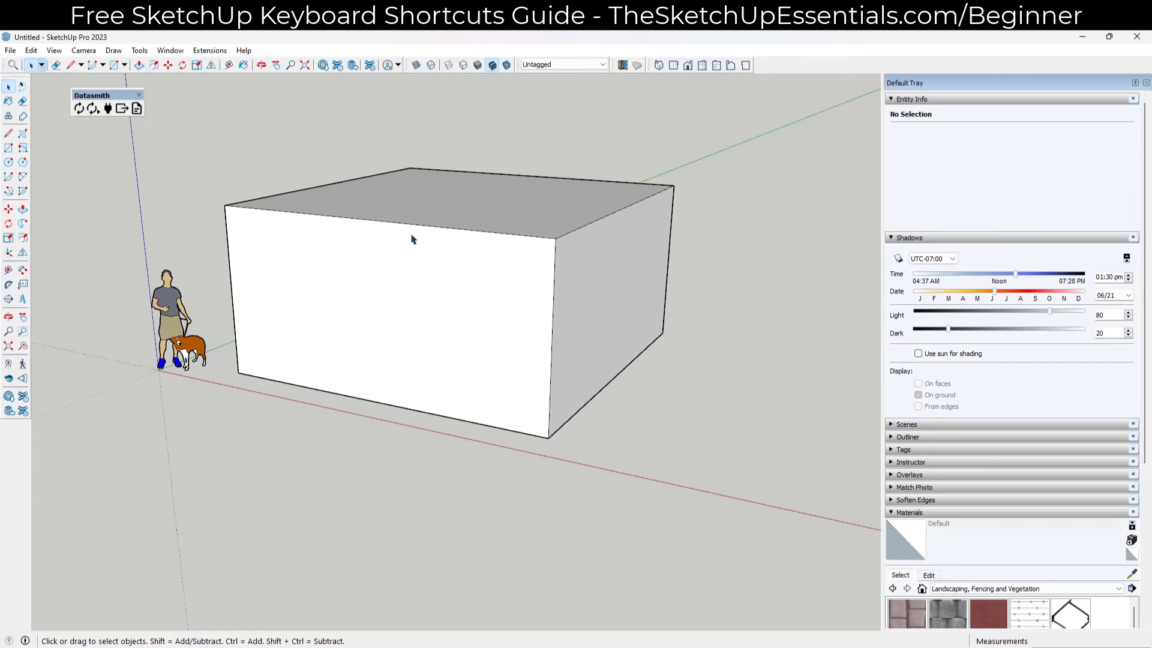
{"action": "key", "text": "o"}
{"action": "left_click_drag", "start_coordinate": [424, 239], "coordinate": [455, 231]}
{"action": "key", "text": "space"}
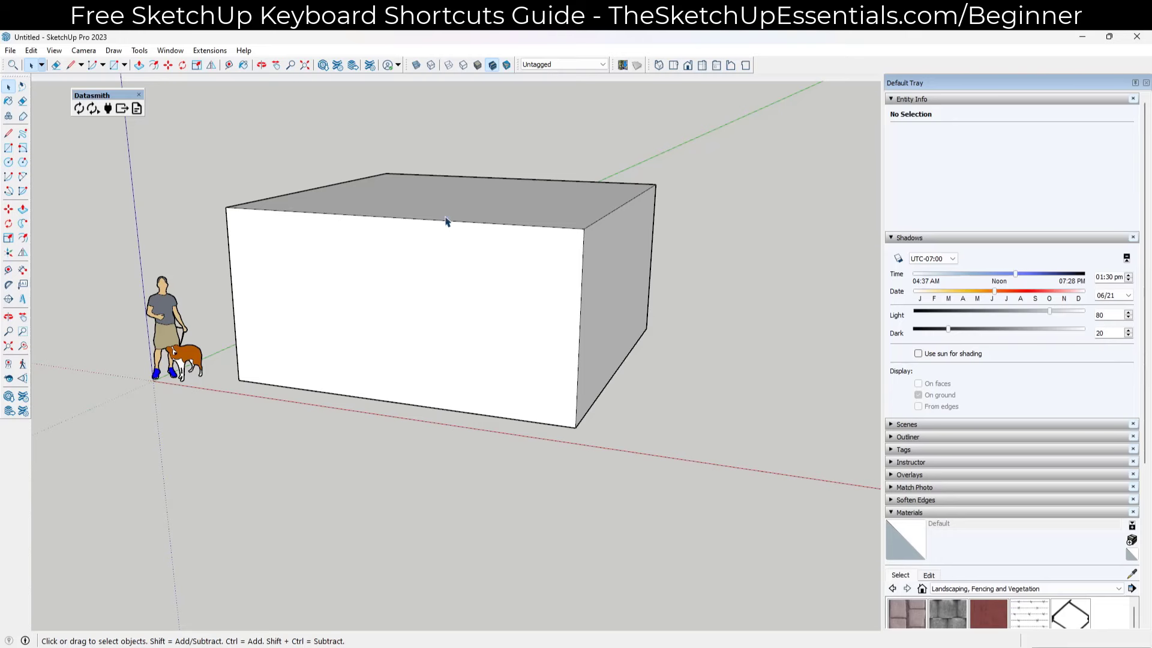
{"action": "middle_click_drag", "start_coordinate": [445, 221], "coordinate": [453, 237]}
{"action": "key", "text": "l"}
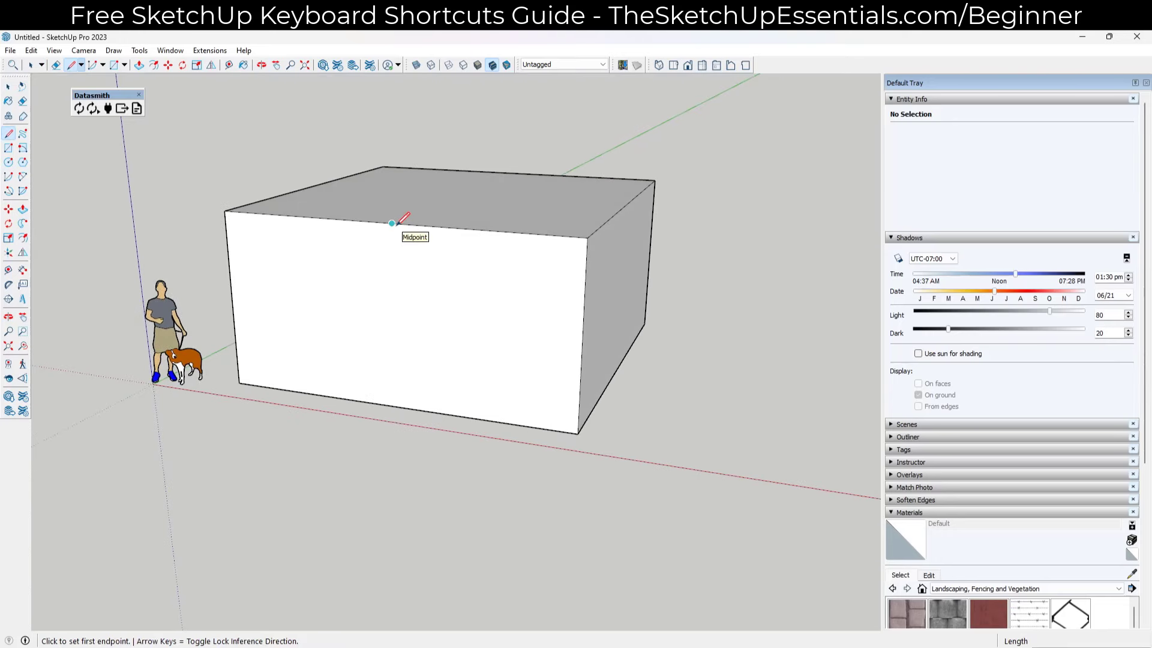
{"action": "left_click", "coordinate": [392, 222]}
{"action": "left_click", "coordinate": [511, 173]}
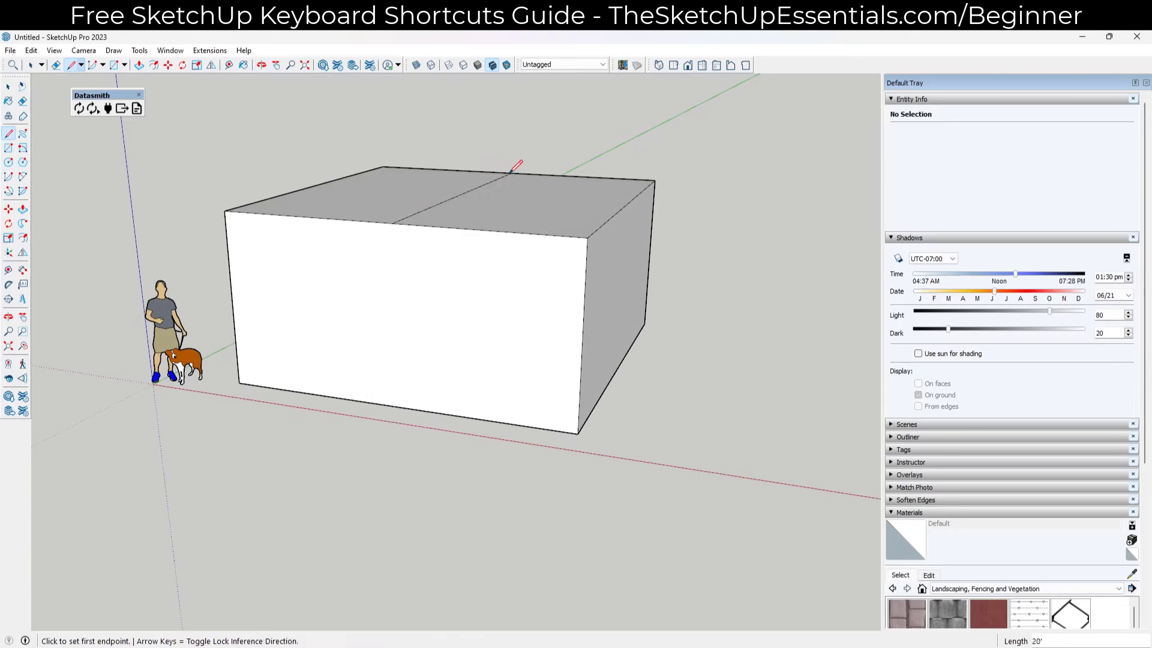
{"action": "key", "text": "space"}
{"action": "left_click", "coordinate": [460, 193]}
{"action": "key", "text": "m"}
{"action": "left_click", "coordinate": [447, 199]}
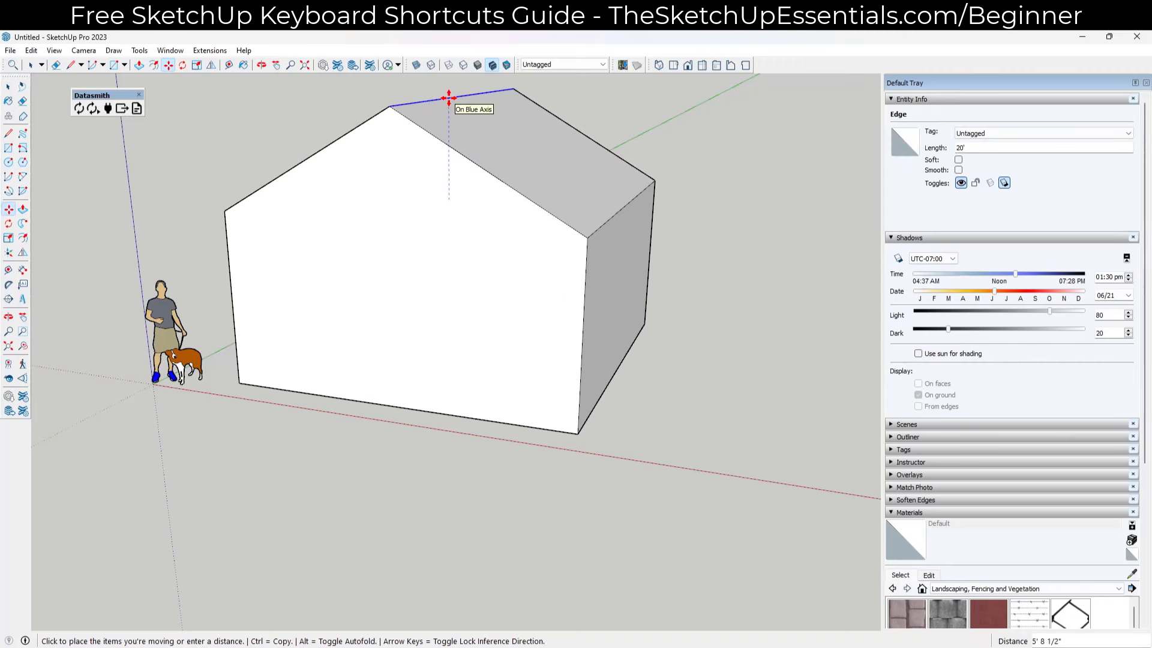
{"action": "key", "text": "Escape"}
{"action": "key", "text": "space"}
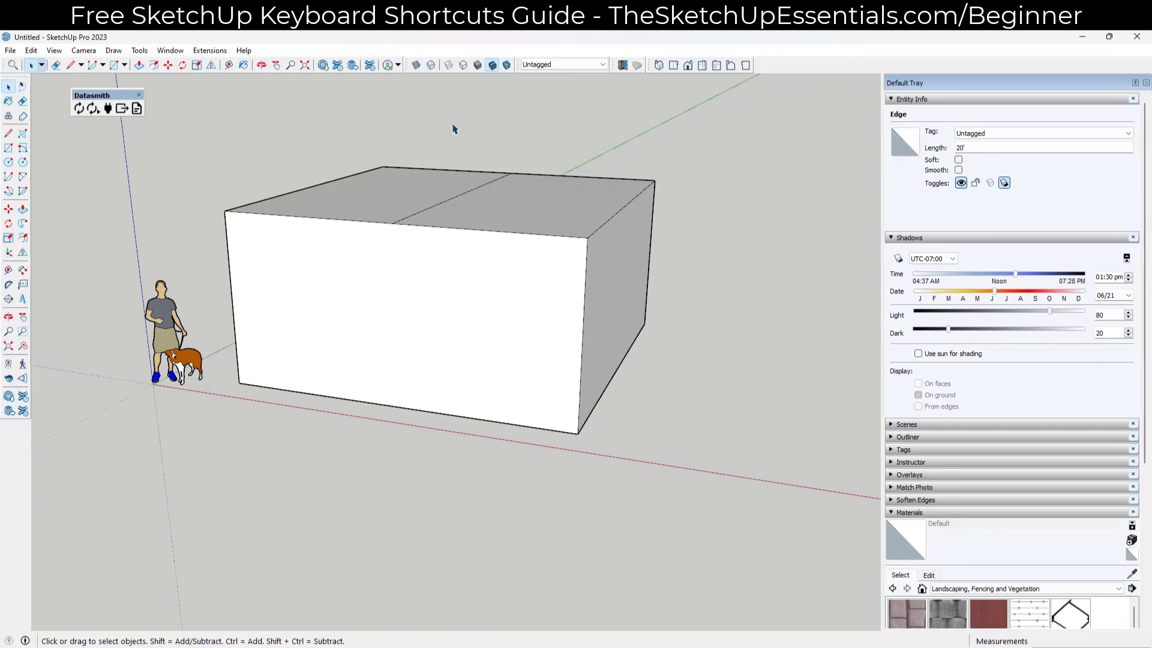
{"action": "left_click", "coordinate": [424, 124]}
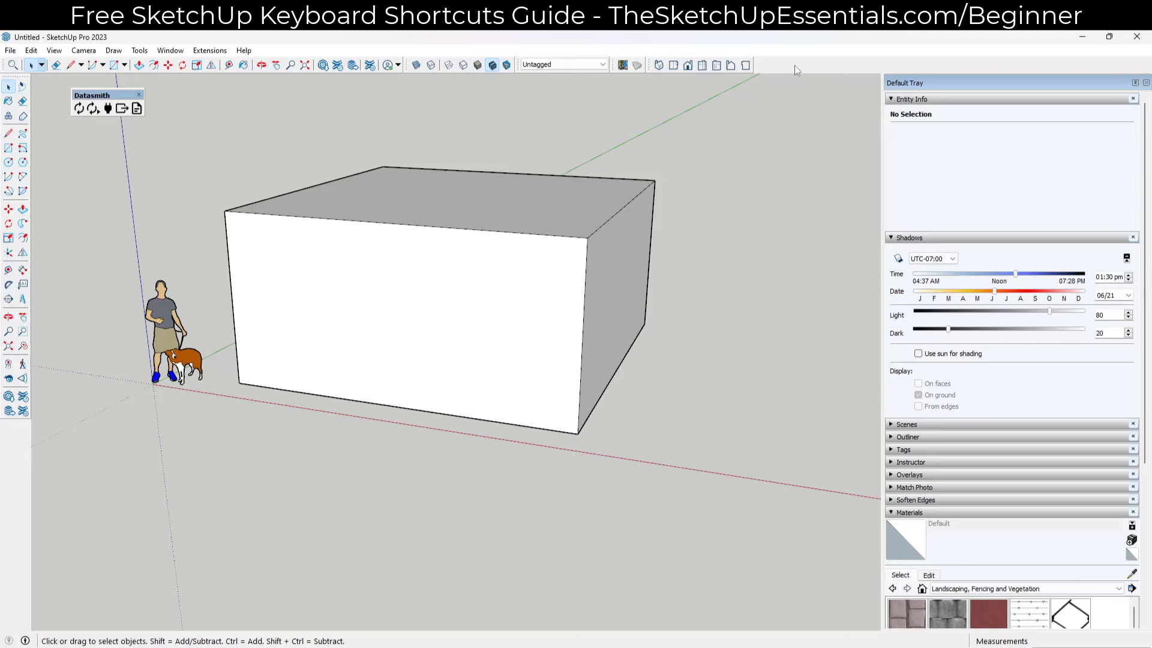
Show the toolbar list and pick the Protractor tool from the Construction toolbar.
{"action": "right_click", "coordinate": [776, 63]}
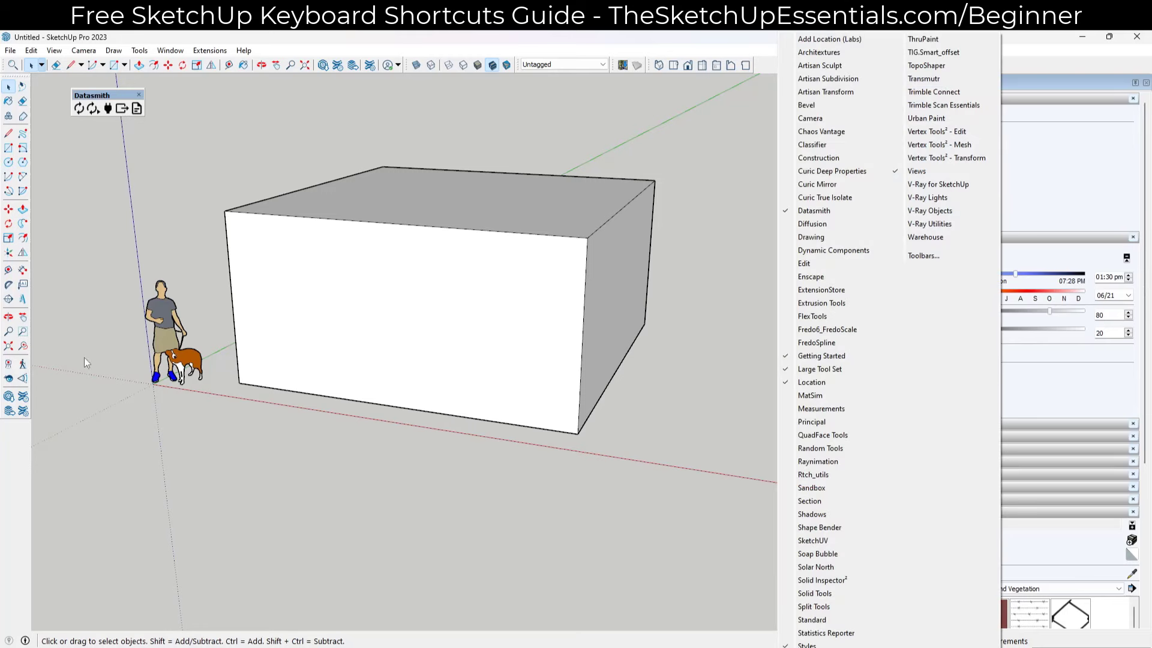
{"action": "left_click", "coordinate": [8, 285]}
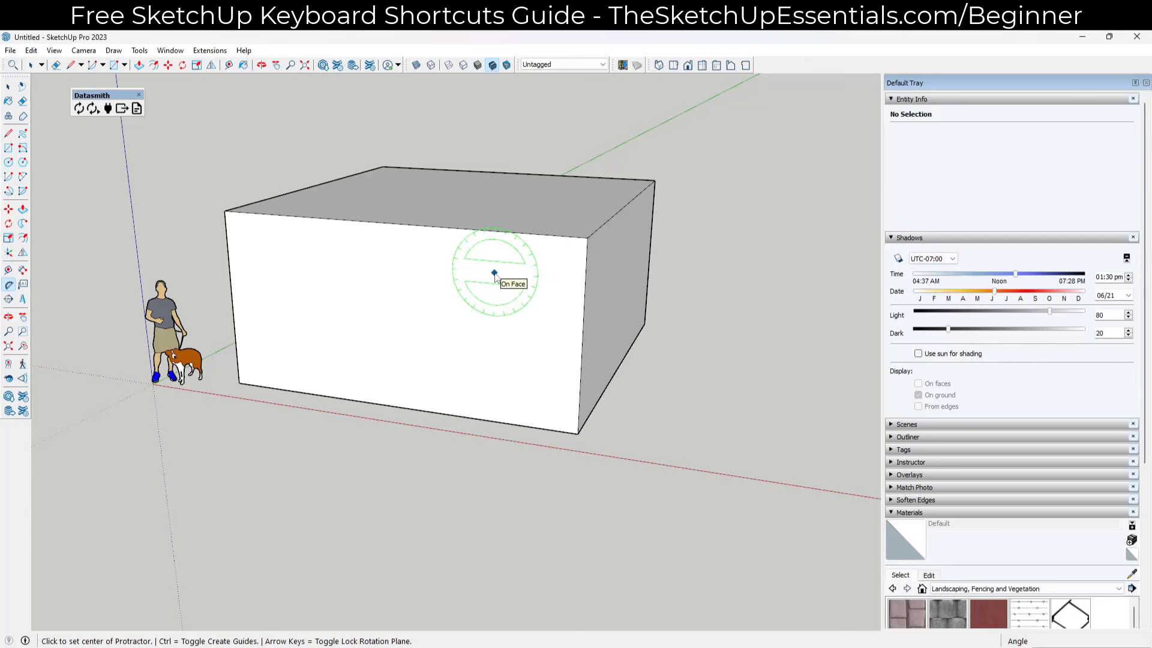
Place two 30° protractor guides from the box's top front corners, crossing above it.
{"action": "left_click", "coordinate": [587, 236]}
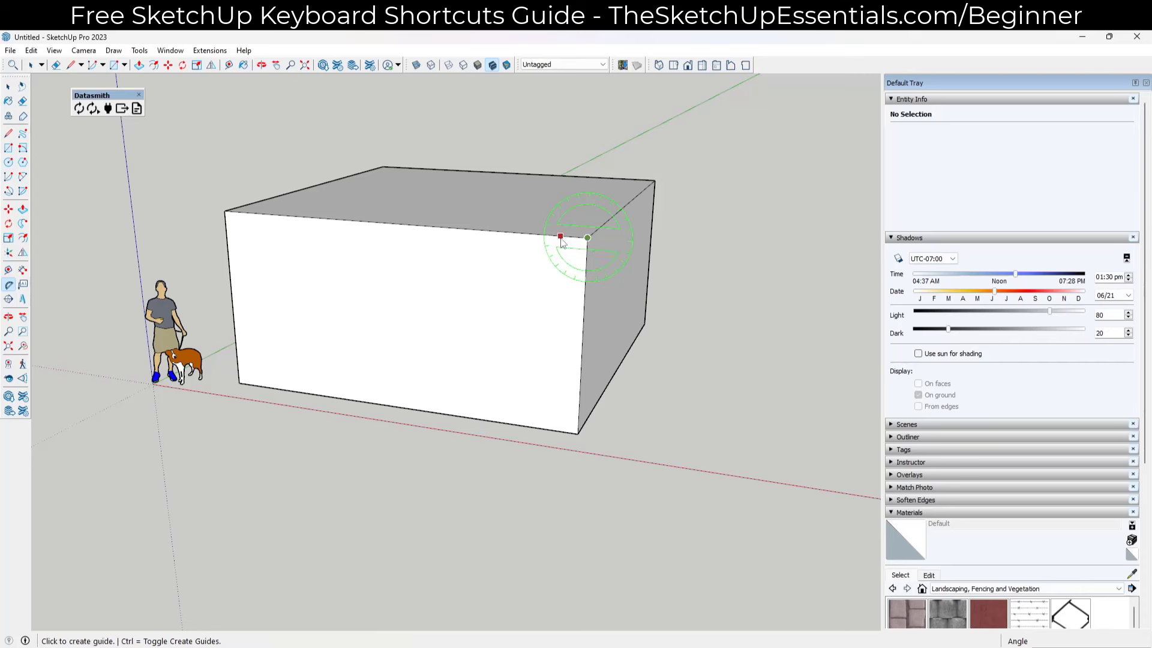
{"action": "left_click", "coordinate": [391, 224]}
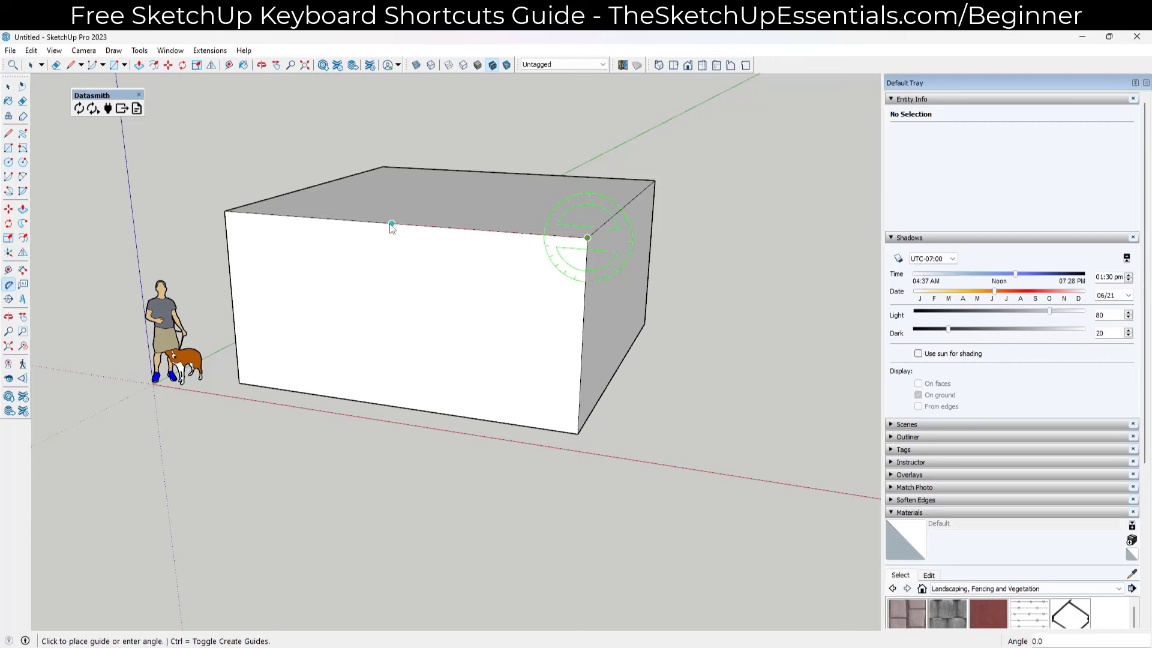
{"action": "left_click", "coordinate": [399, 132]}
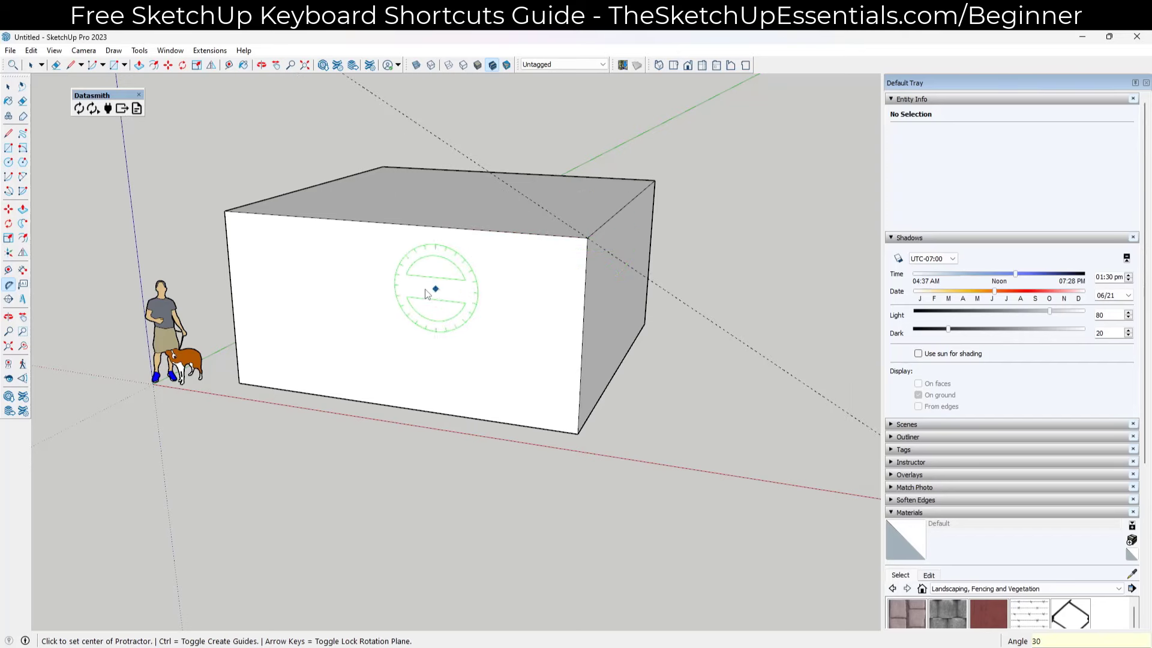
{"action": "middle_click_drag", "start_coordinate": [432, 288], "coordinate": [488, 257]}
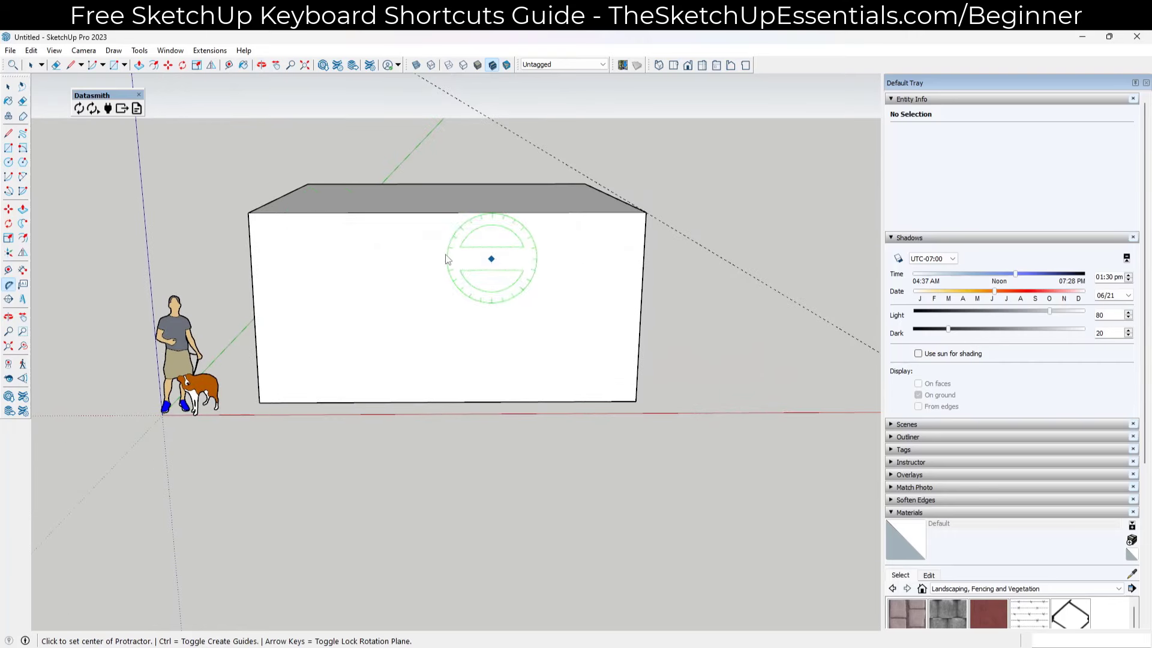
{"action": "left_click", "coordinate": [248, 213]}
{"action": "left_click", "coordinate": [344, 213]}
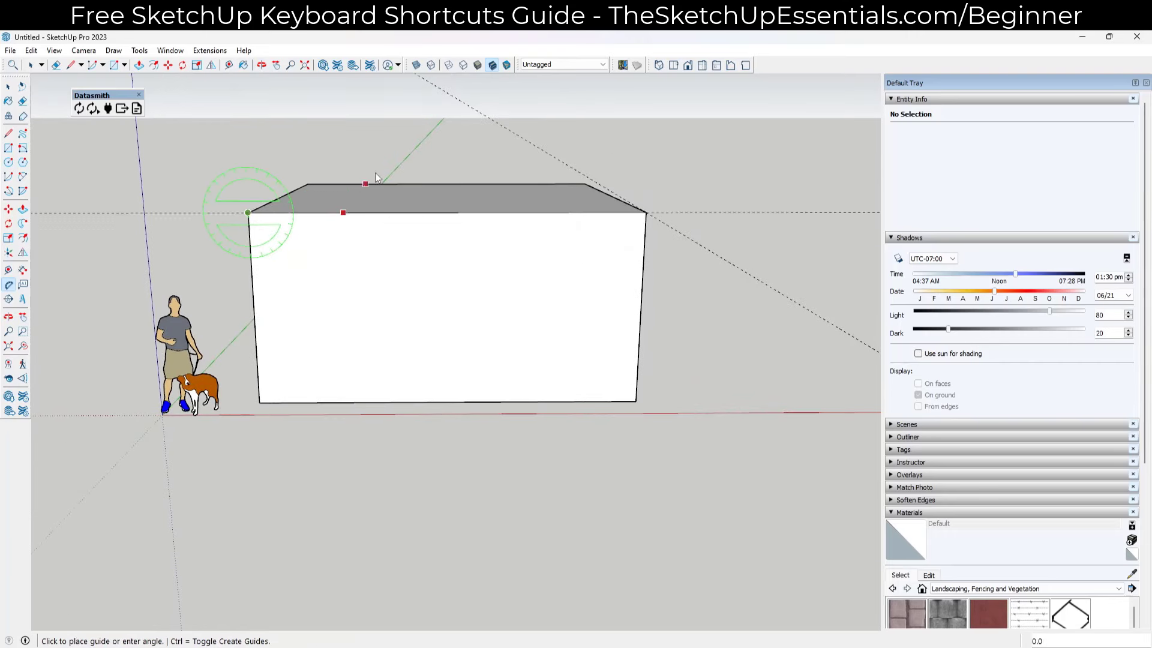
{"action": "left_click", "coordinate": [389, 138]}
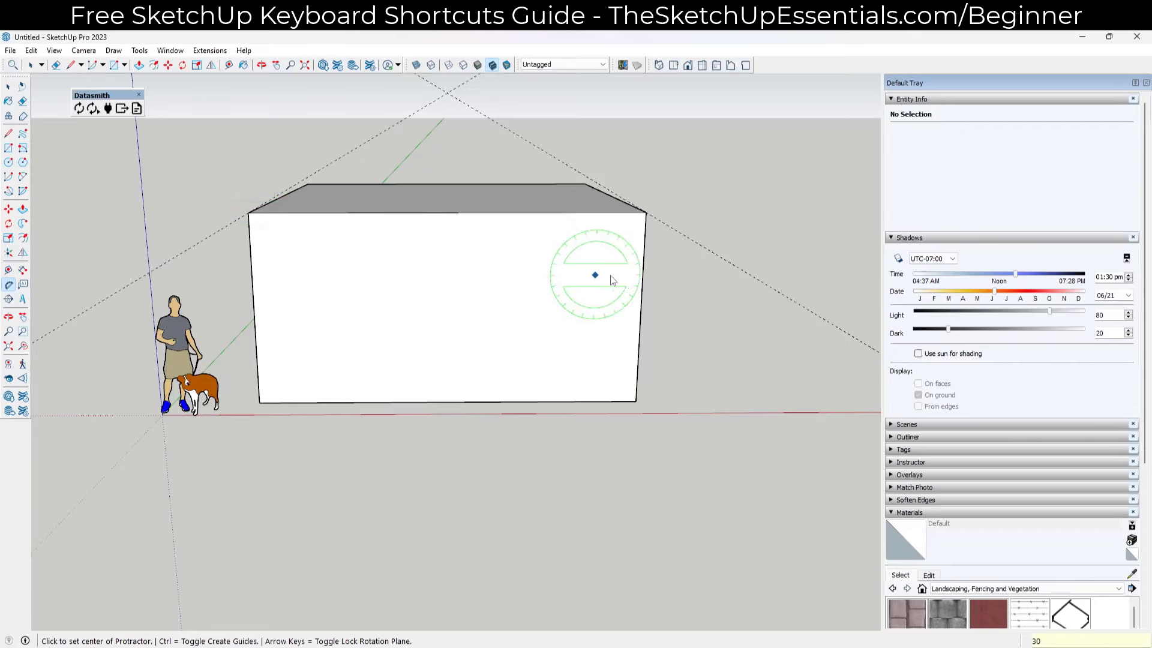
{"action": "middle_click_drag", "start_coordinate": [592, 281], "coordinate": [452, 290]}
Draw the gable triangle from one top corner to the guide crossing and the opposite corner.
{"action": "key", "text": "l"}
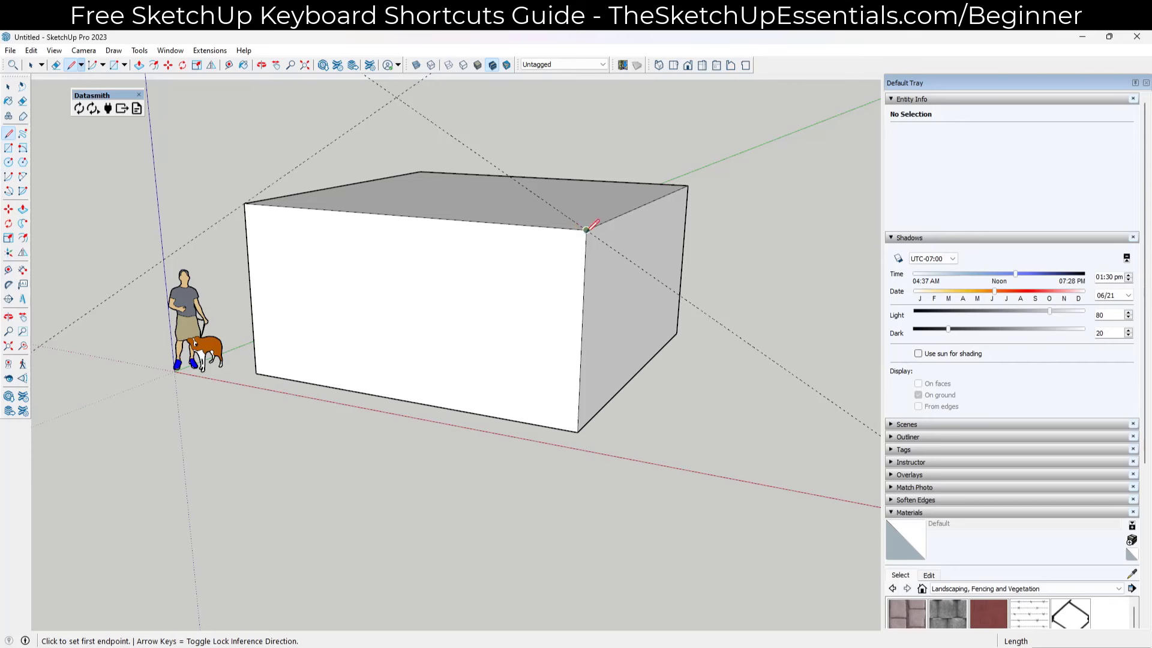
{"action": "left_click", "coordinate": [586, 230]}
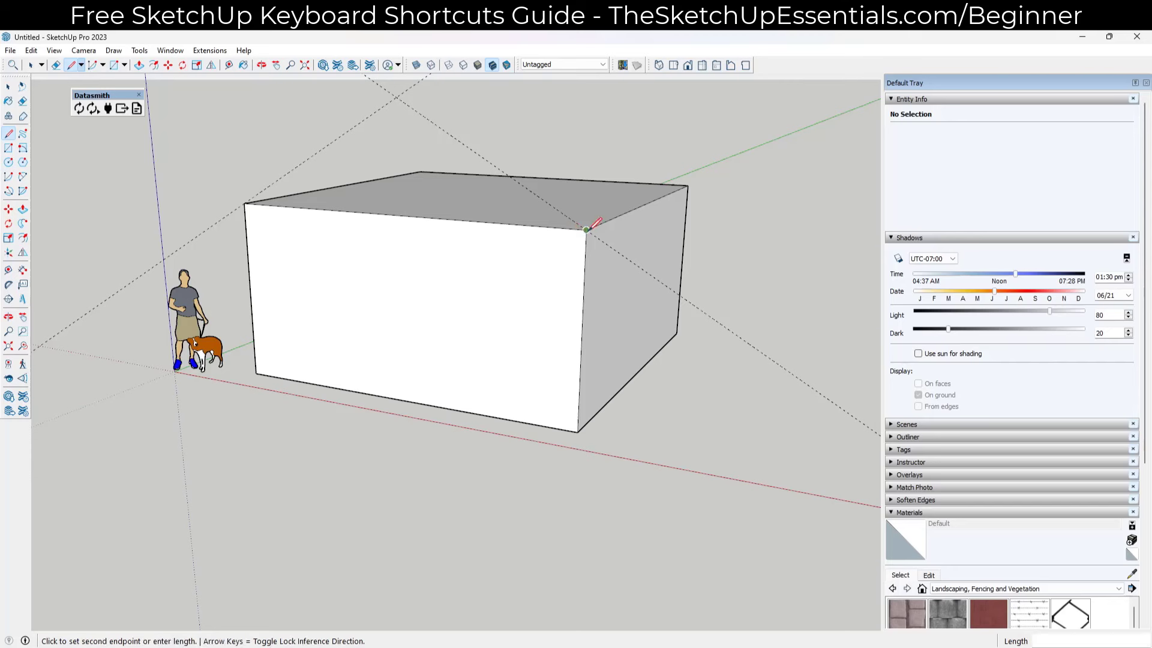
{"action": "left_click", "coordinate": [396, 97]}
{"action": "left_click", "coordinate": [244, 204]}
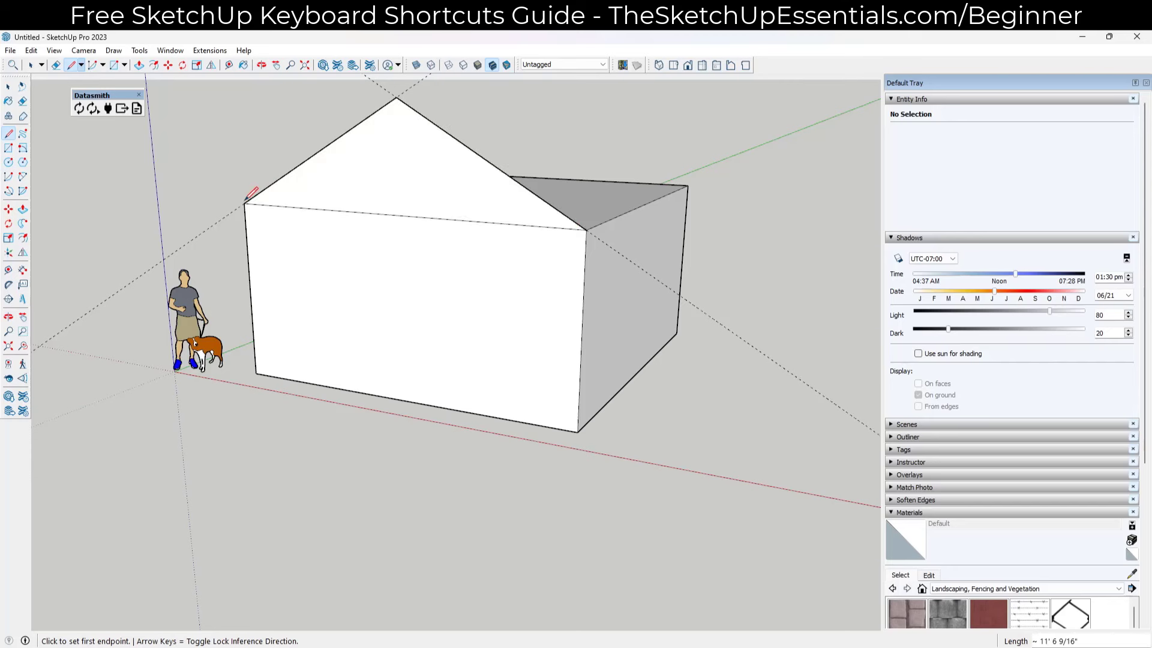
{"action": "key", "text": "space"}
Orbit to another angle and start pushing the new gable face.
{"action": "middle_click_drag", "start_coordinate": [625, 227], "coordinate": [563, 279]}
{"action": "key", "text": "p"}
{"action": "left_click", "coordinate": [442, 257]}
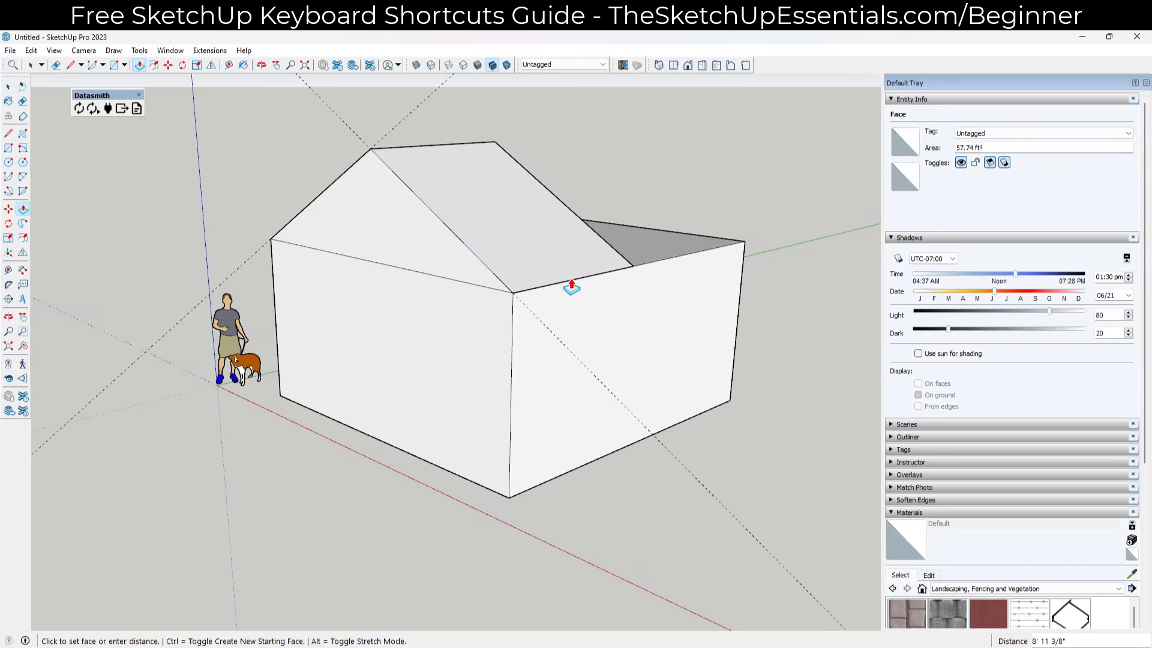
Extrude the gable triangle with Ctrl held back to the far roof corner, 20' deep.
{"action": "key", "text": "space"}
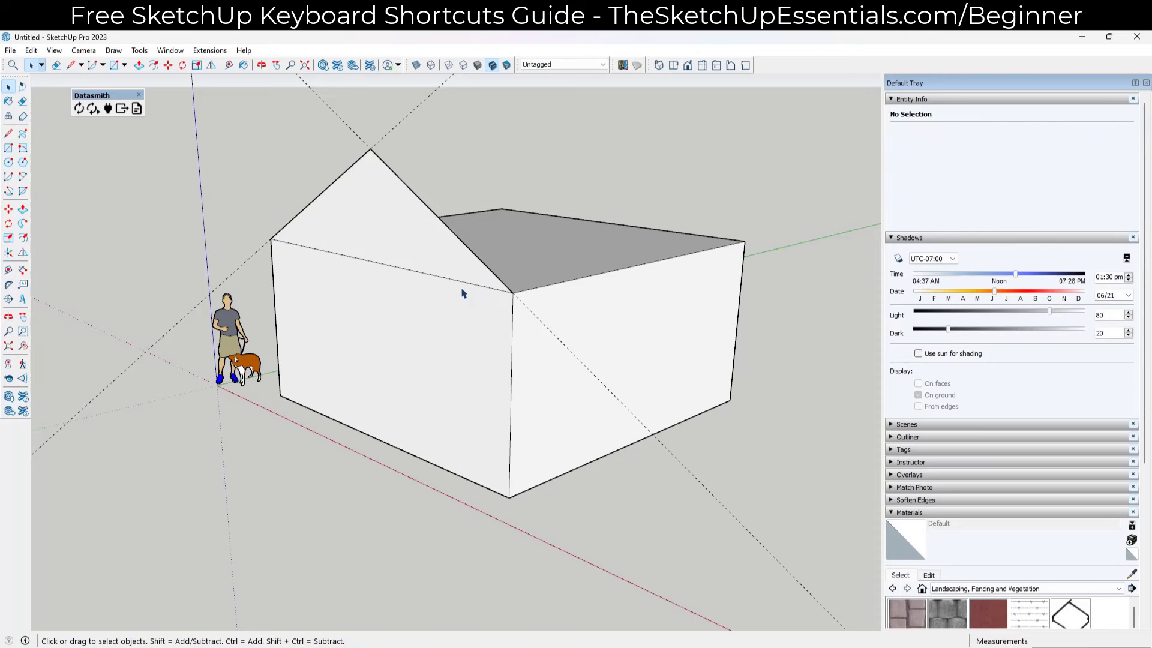
{"action": "middle_click_drag", "start_coordinate": [458, 290], "coordinate": [535, 283]}
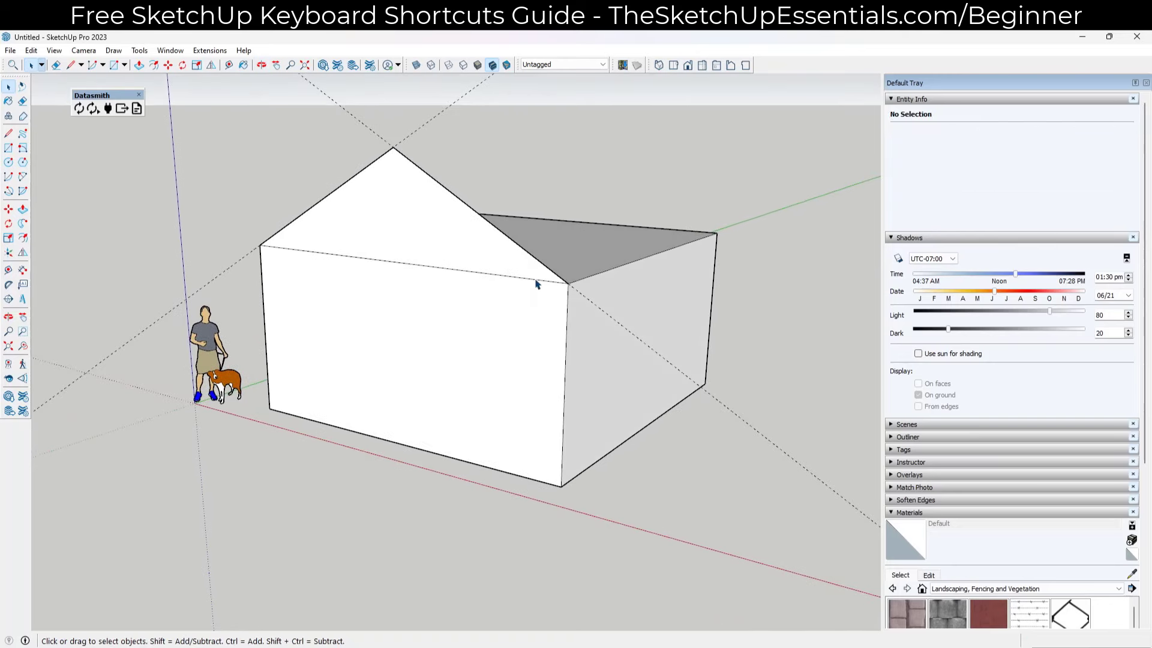
{"action": "key", "text": "p"}
{"action": "left_click", "coordinate": [481, 260]}
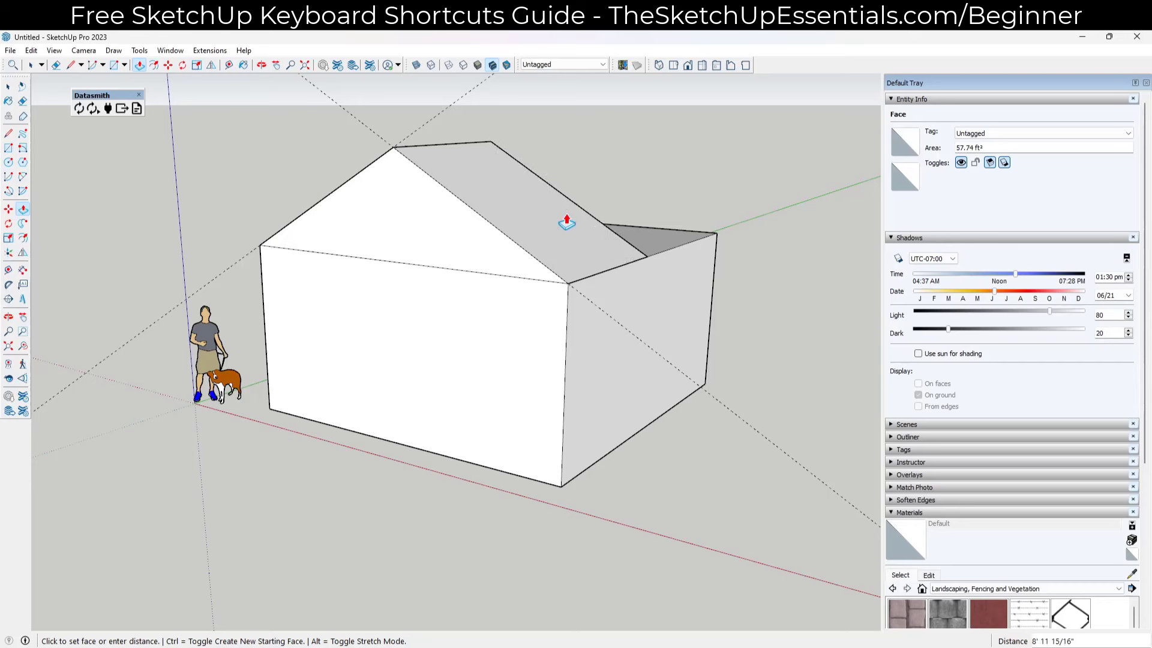
{"action": "key", "text": "ctrl"}
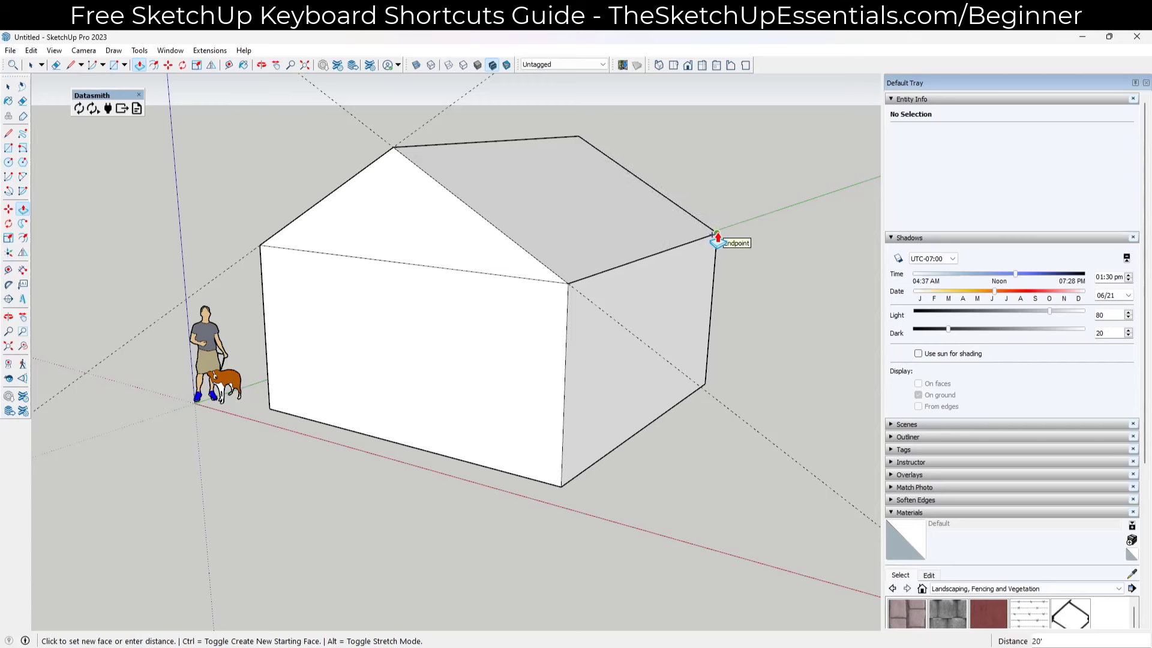
{"action": "left_click", "coordinate": [715, 234]}
{"action": "key", "text": "e"}
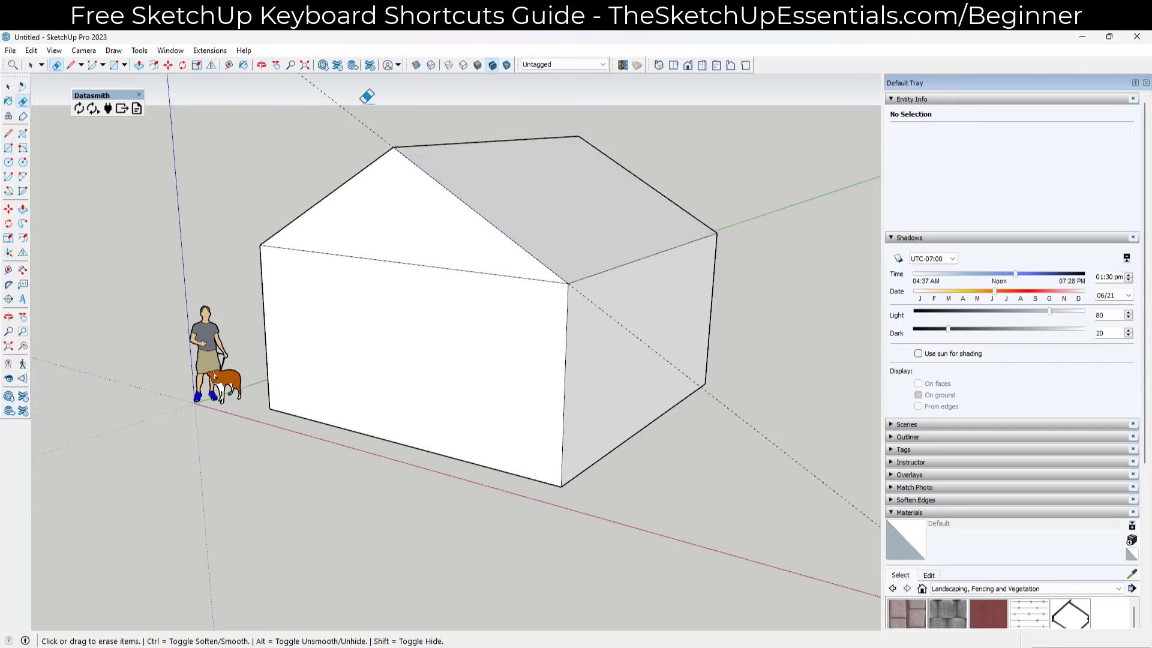
Erase the apex guide line and the edge under the gable, then orbit to the other gable end.
{"action": "left_click", "coordinate": [336, 101]}
{"action": "left_click", "coordinate": [407, 263]}
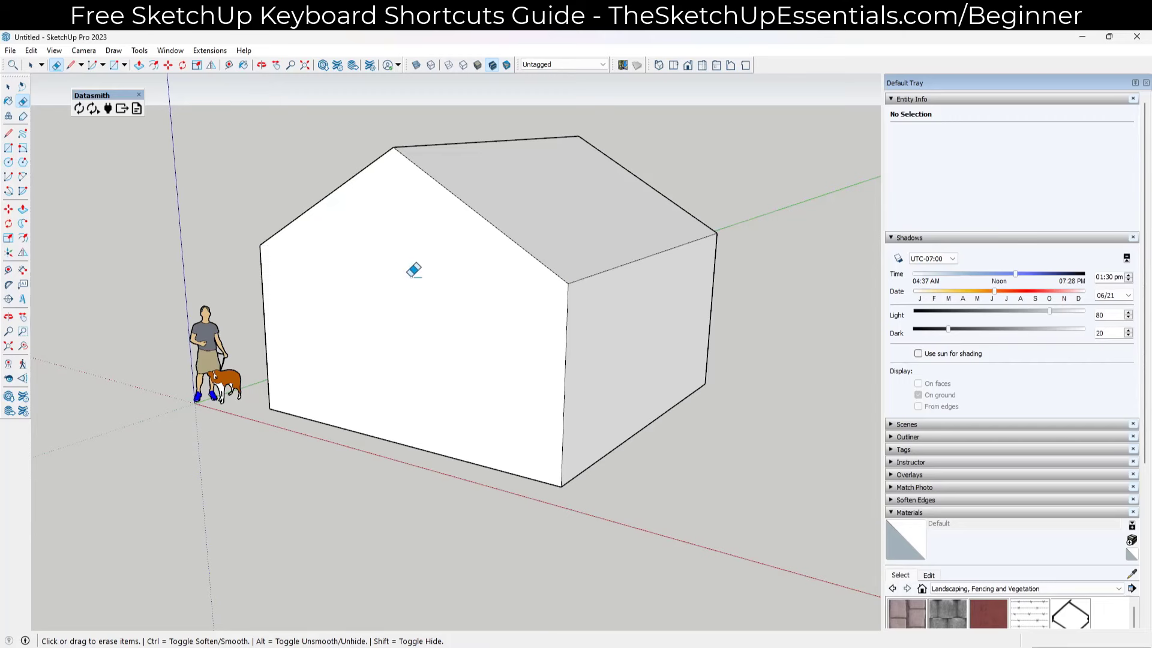
{"action": "key", "text": "o"}
{"action": "mouse_move", "coordinate": [726, 251]}
{"action": "left_mouse_down"}
{"action": "mouse_move", "coordinate": [203, 256]}
{"action": "mouse_move", "coordinate": [484, 246]}
{"action": "left_mouse_up"}
{"action": "key", "text": "e"}
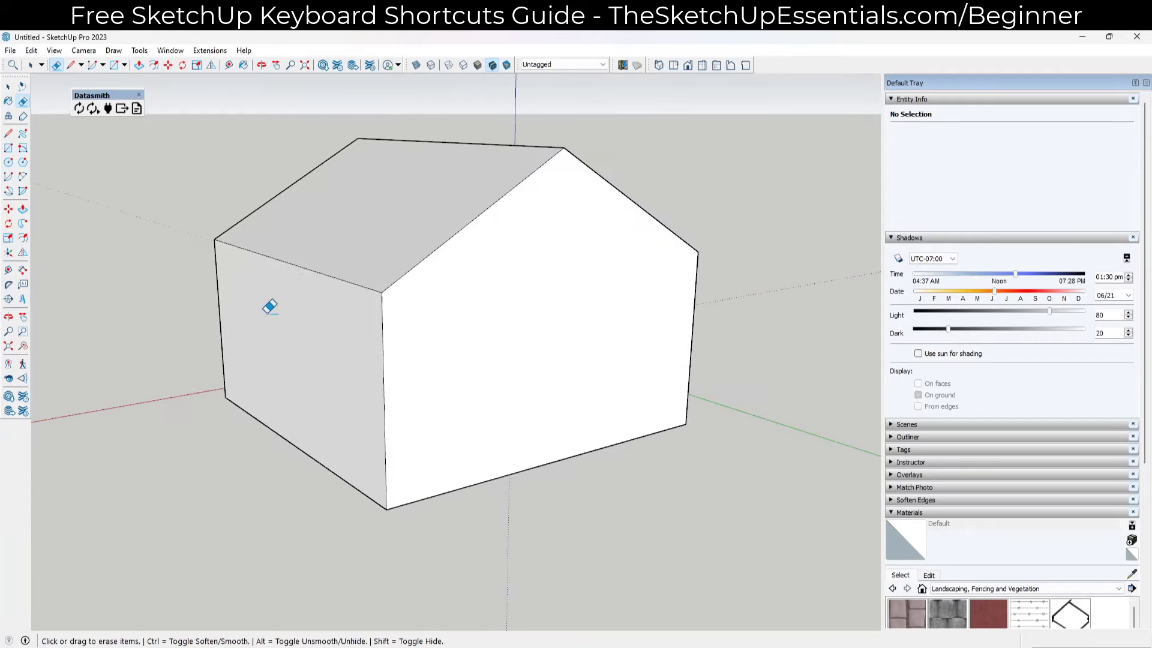
{"action": "mouse_move", "coordinate": [270, 306]}
{"action": "middle_mouse_down"}
{"action": "mouse_move", "coordinate": [872, 304]}
{"action": "mouse_move", "coordinate": [655, 307]}
{"action": "middle_mouse_up"}
{"action": "key", "text": "ctrl"}
{"action": "mouse_move", "coordinate": [571, 304]}
{"action": "middle_mouse_down"}
{"action": "mouse_move", "coordinate": [579, 290]}
{"action": "mouse_move", "coordinate": [566, 304]}
{"action": "mouse_move", "coordinate": [577, 313]}
{"action": "middle_mouse_up"}
{"action": "key", "text": "space"}
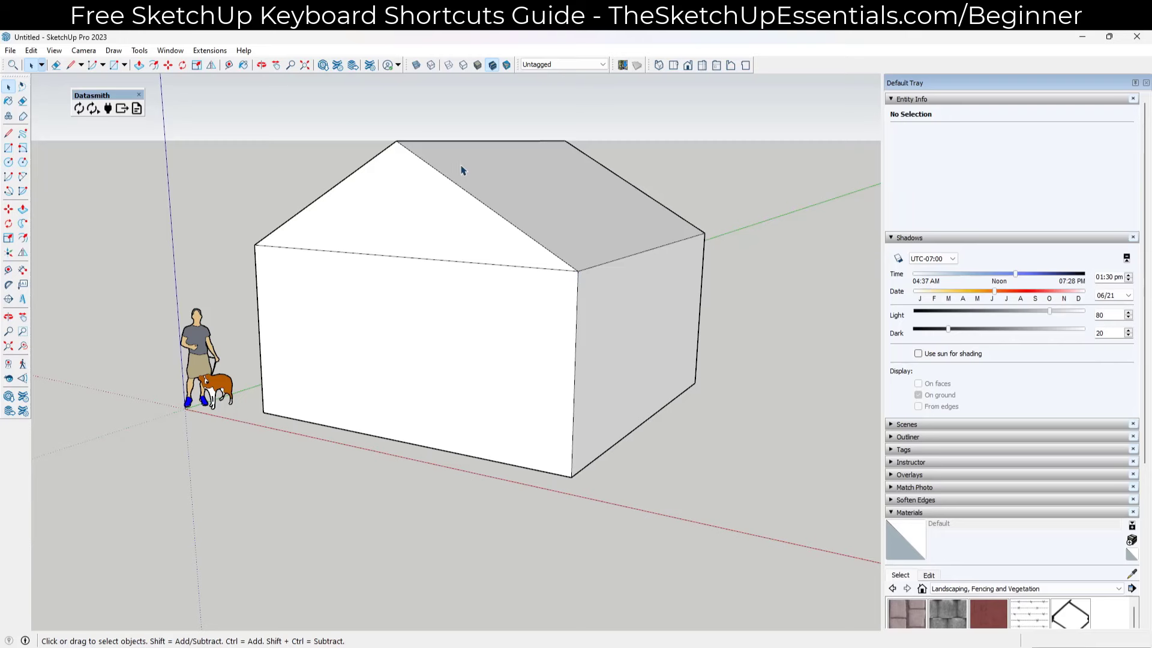
{"action": "middle_click_drag", "start_coordinate": [503, 176], "coordinate": [451, 198]}
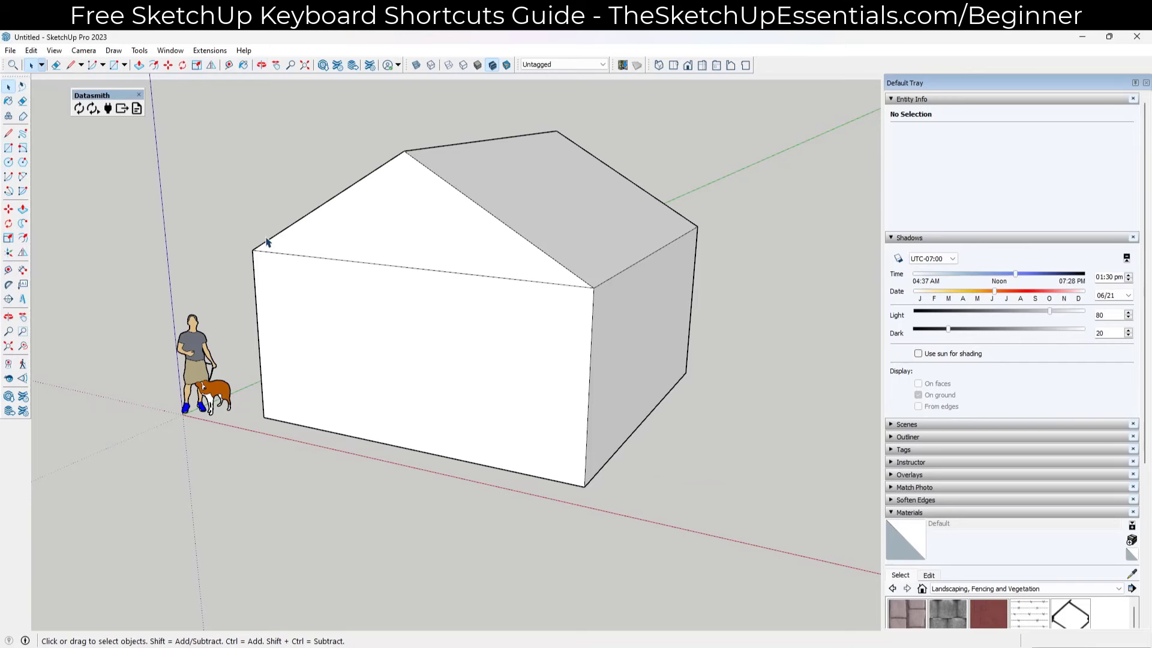
{"action": "middle_click_drag", "start_coordinate": [453, 240], "coordinate": [483, 226]}
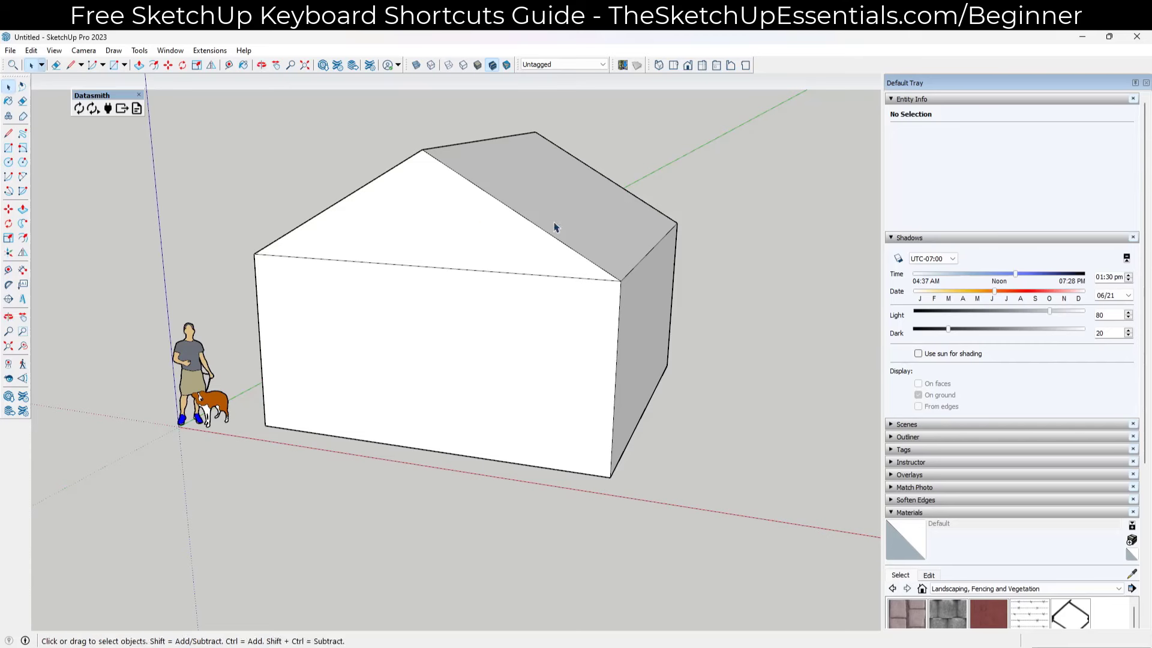
{"action": "key", "text": "f"}
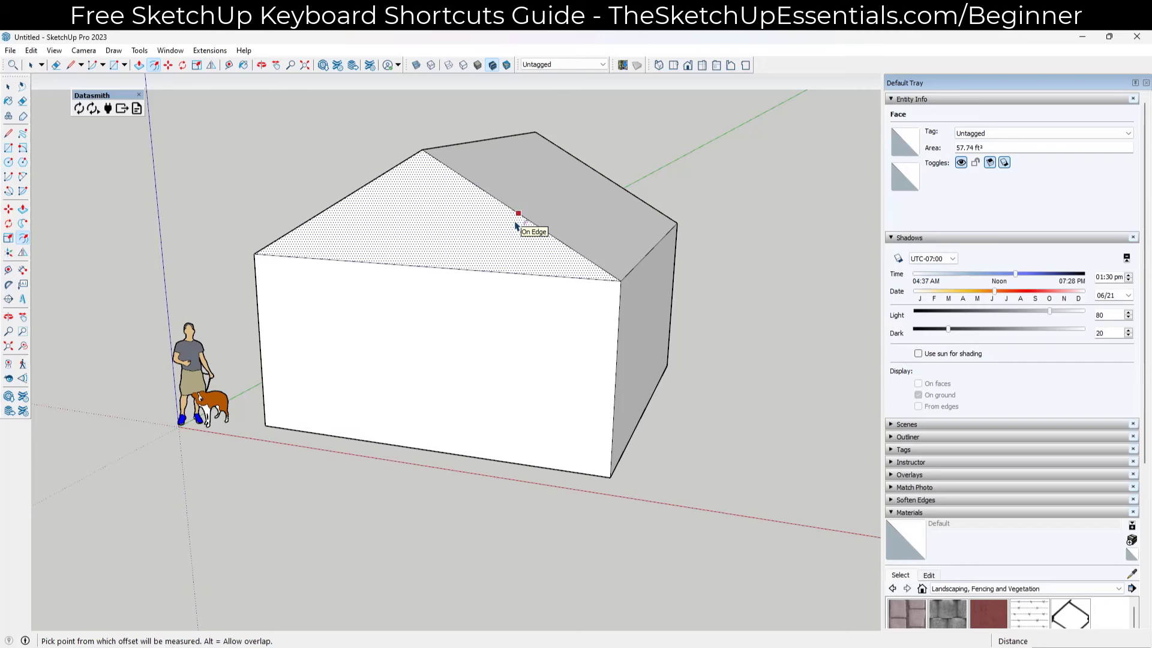
Offset the front gable triangle's edges 6" outward past the walls.
{"action": "left_click", "coordinate": [23, 238]}
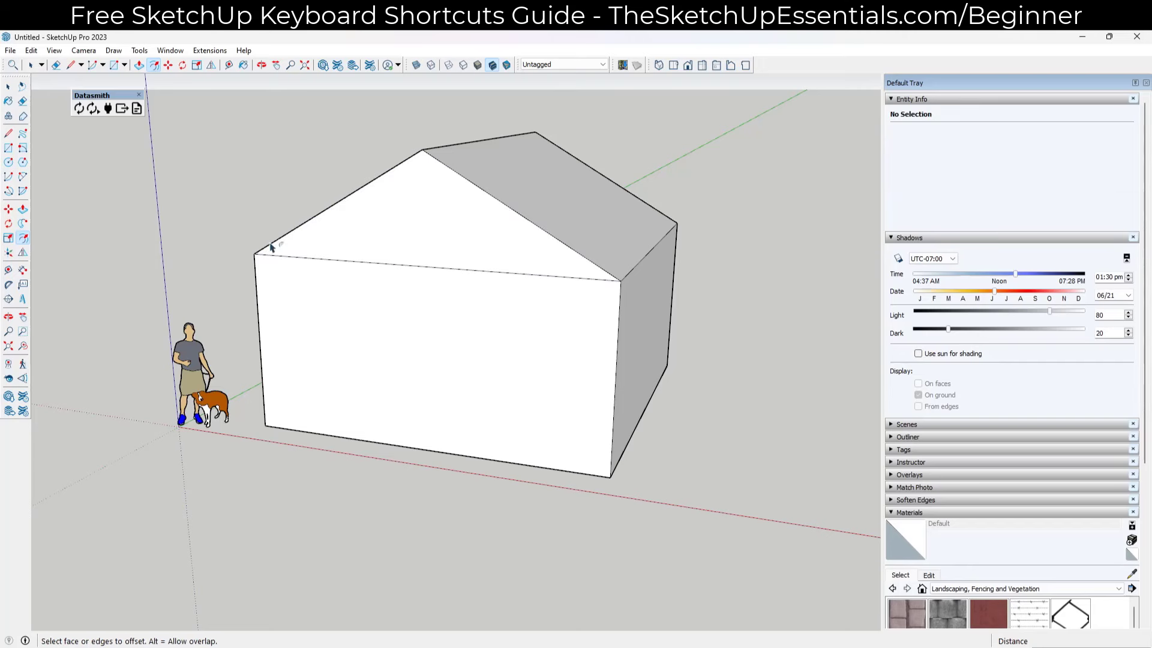
{"action": "left_click", "coordinate": [510, 216]}
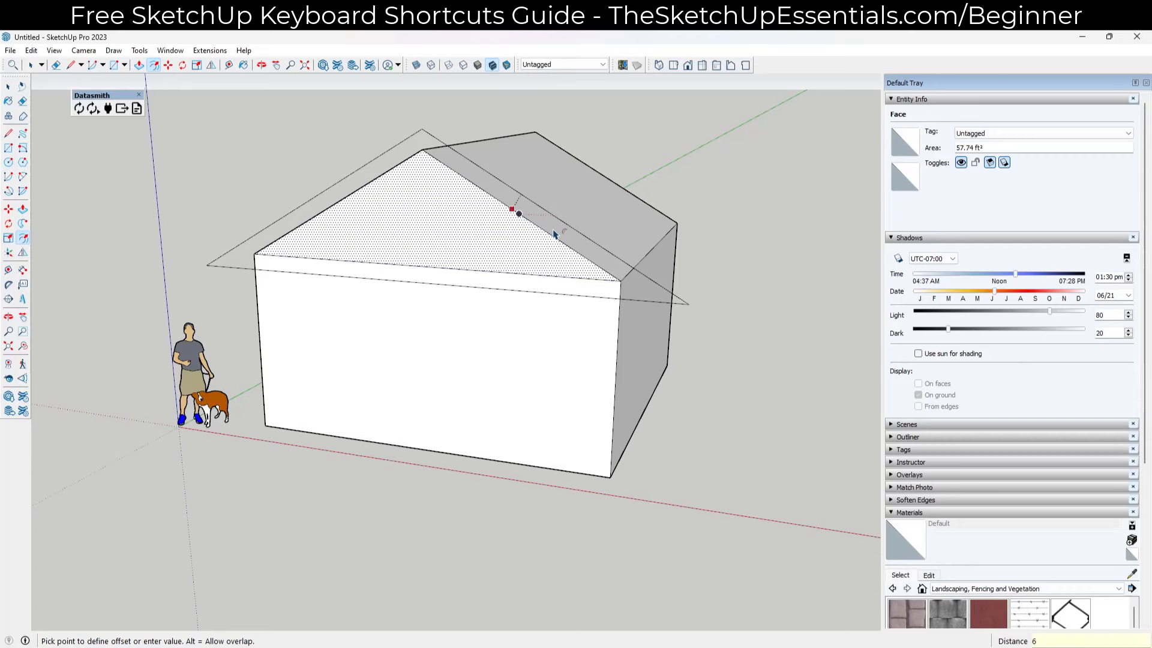
{"action": "key", "text": "Return"}
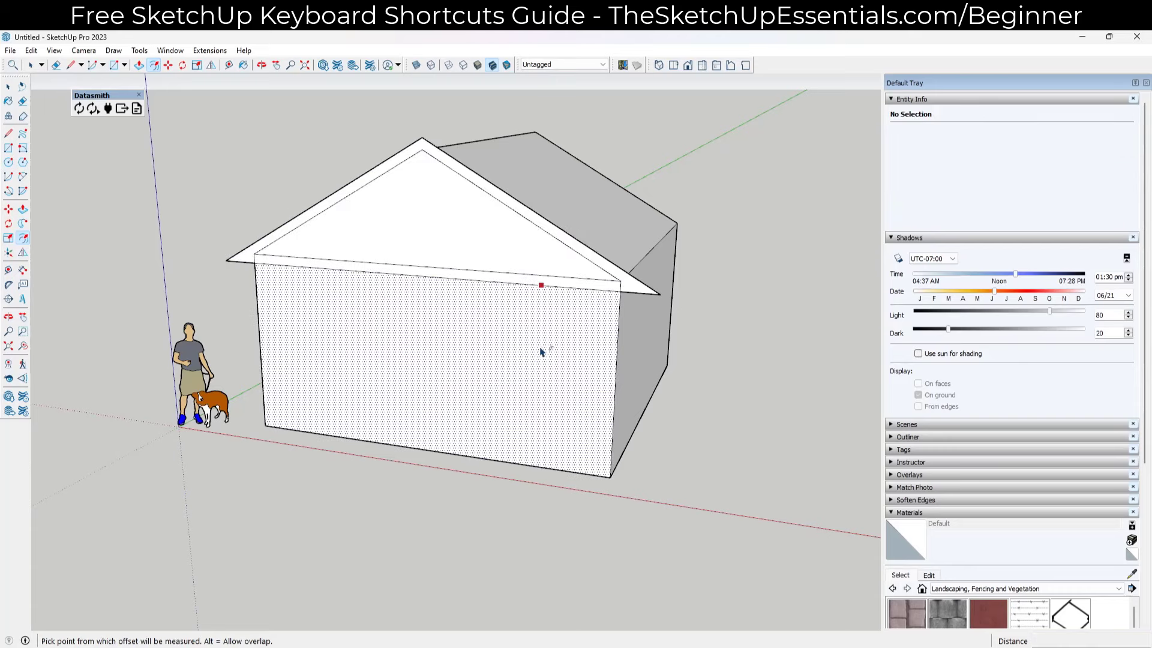
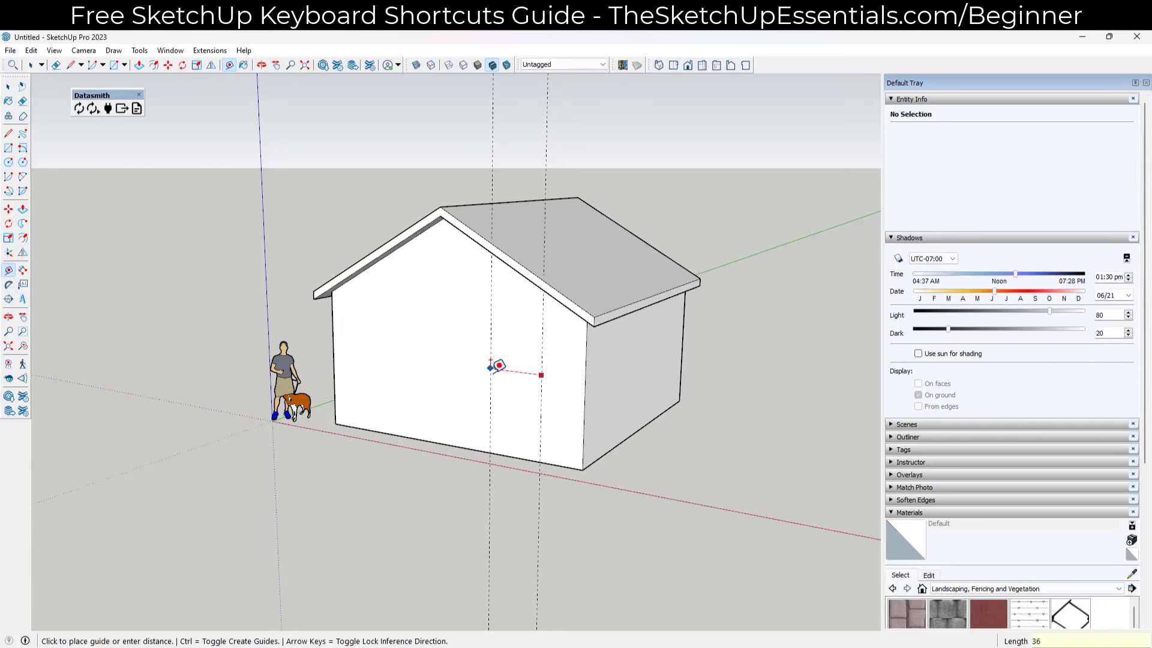
Finish the 36" guide, then add a horizontal door-height guide on the front wall.
{"action": "key", "text": "Return"}
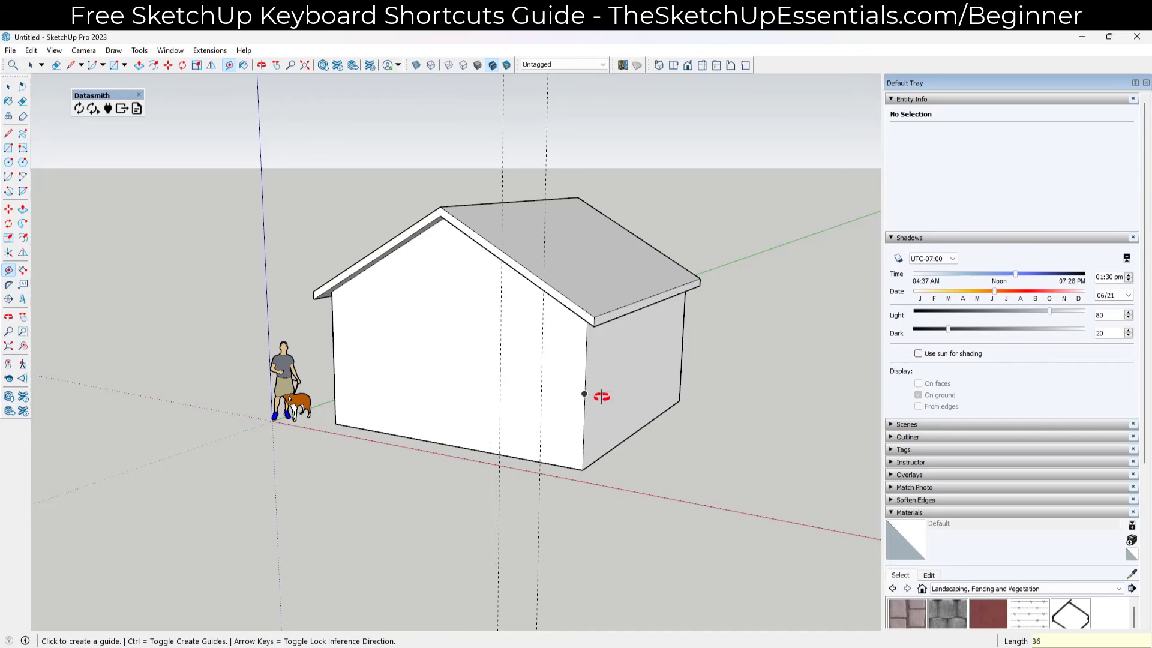
{"action": "middle_click_drag", "start_coordinate": [600, 399], "coordinate": [515, 406]}
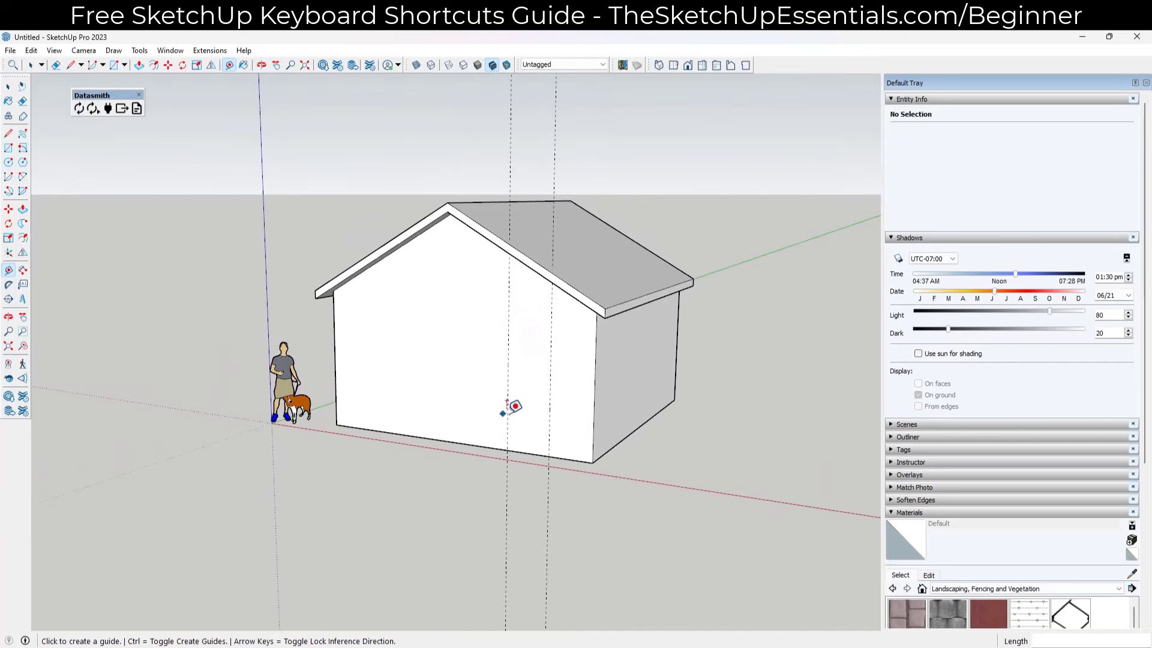
{"action": "left_click", "coordinate": [532, 453]}
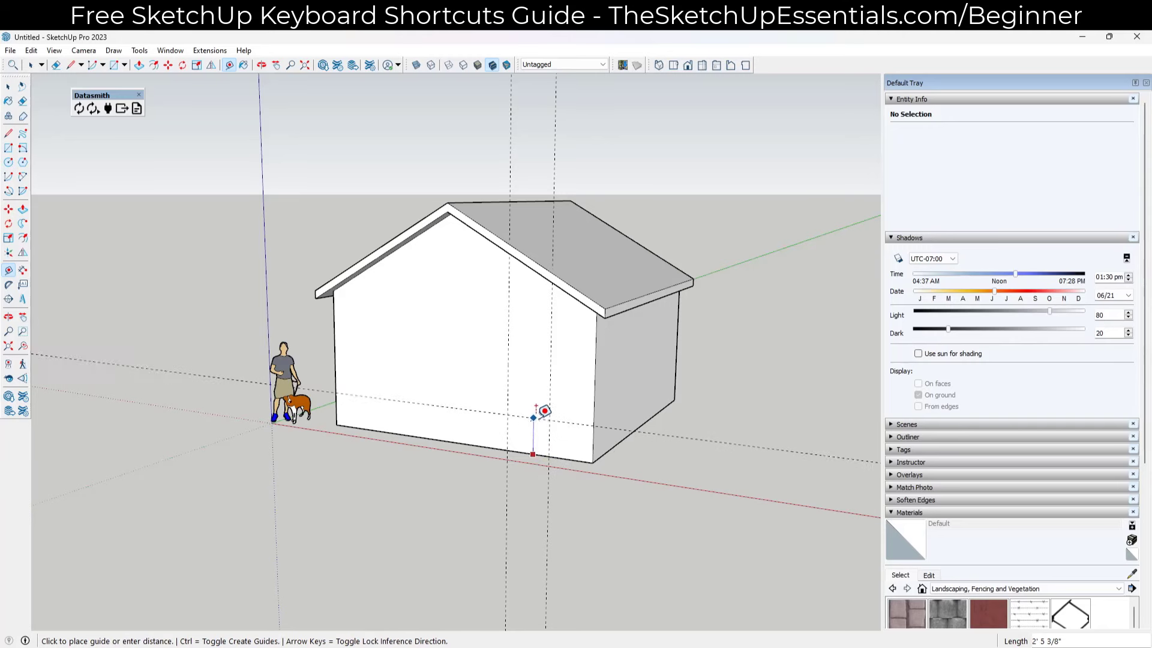
{"action": "left_click", "coordinate": [534, 347]}
{"action": "key", "text": "o"}
{"action": "left_click_drag", "start_coordinate": [643, 394], "coordinate": [664, 362]}
{"action": "key", "text": "t"}
{"action": "scroll", "coordinate": [564, 420], "scroll_direction": "up", "scroll_amount": 2}
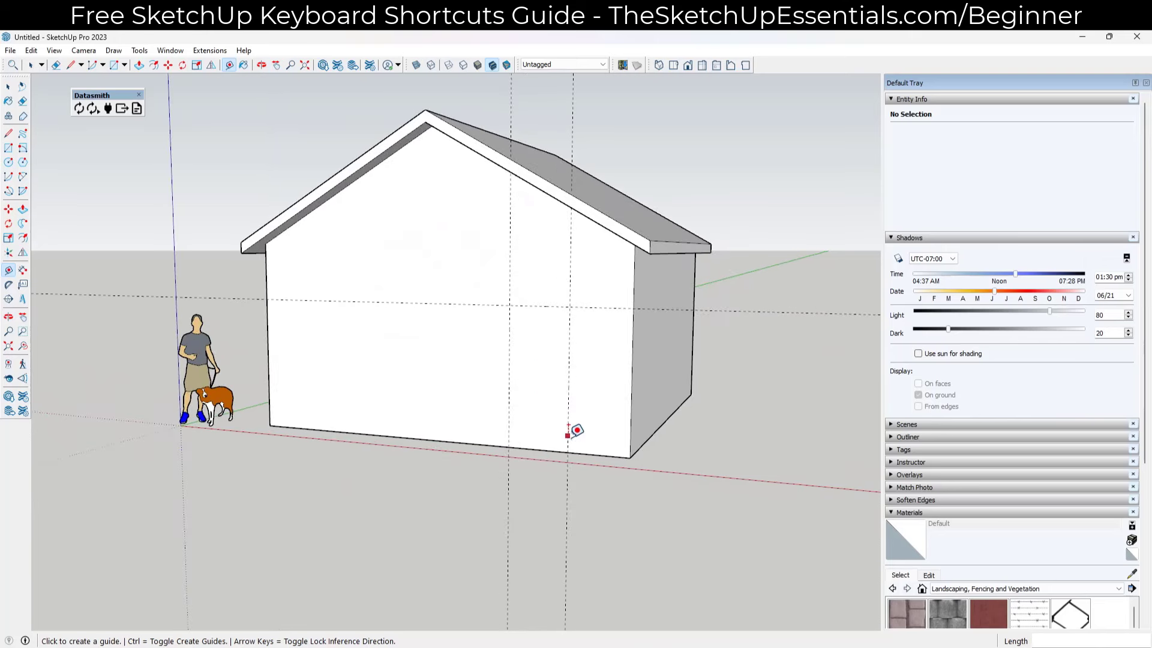
{"action": "middle_click_drag", "start_coordinate": [592, 347], "coordinate": [569, 346]}
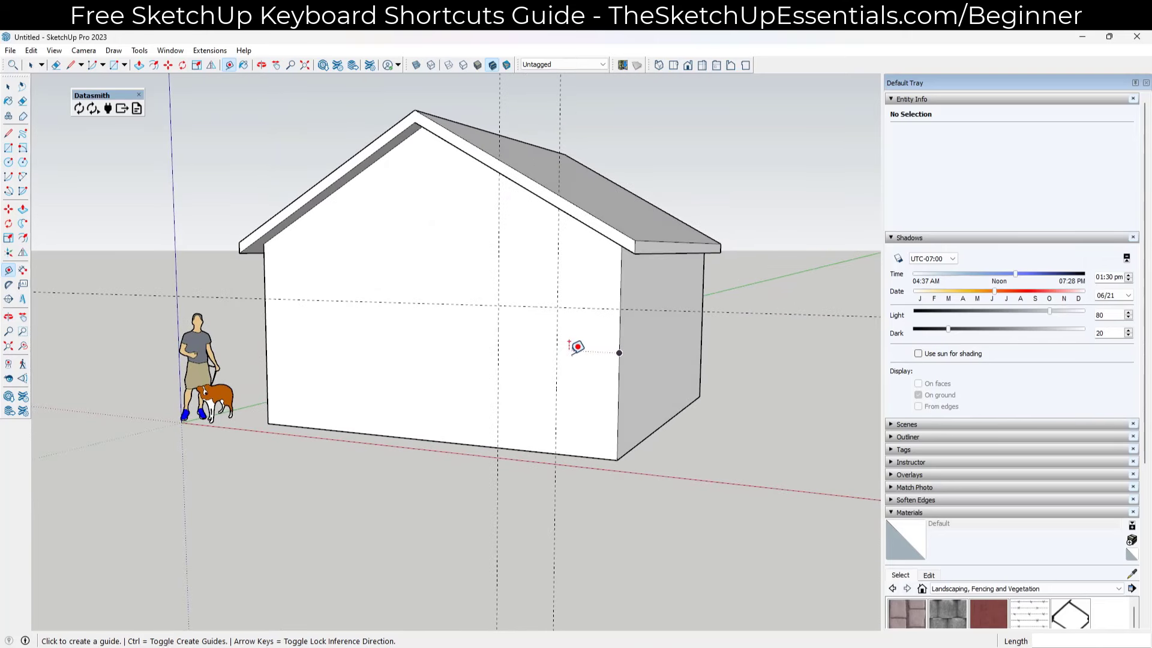
Draw the door rectangle from the wall's bottom edge up to the door-height guide intersection.
{"action": "key", "text": "r"}
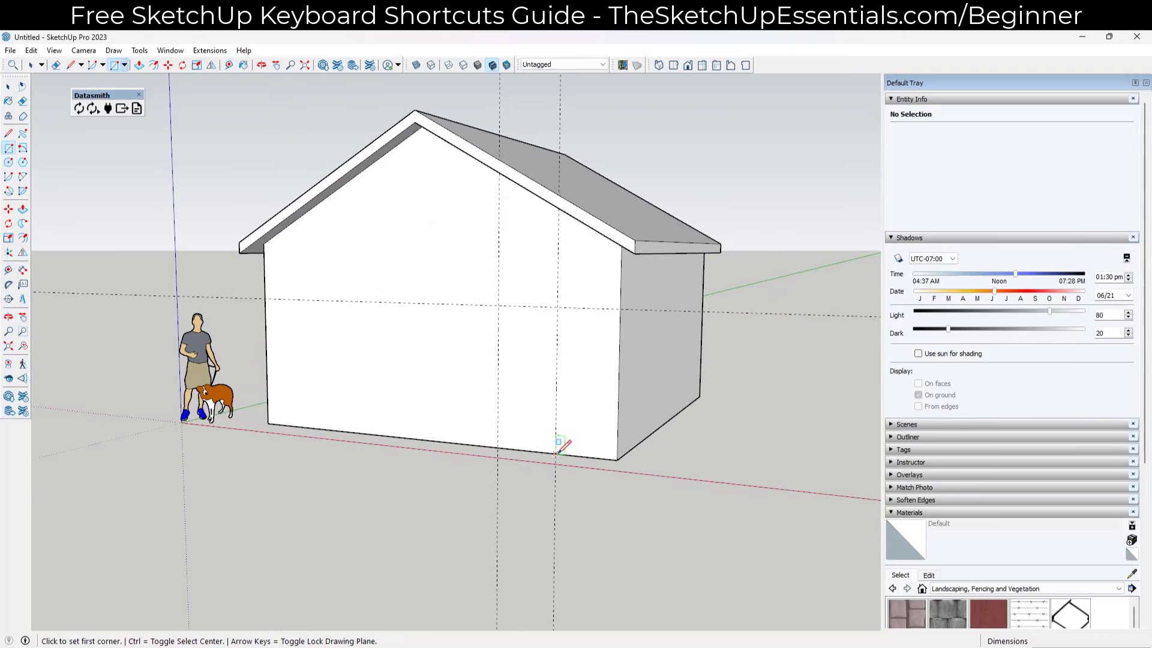
{"action": "left_click", "coordinate": [555, 453]}
{"action": "key", "text": "space"}
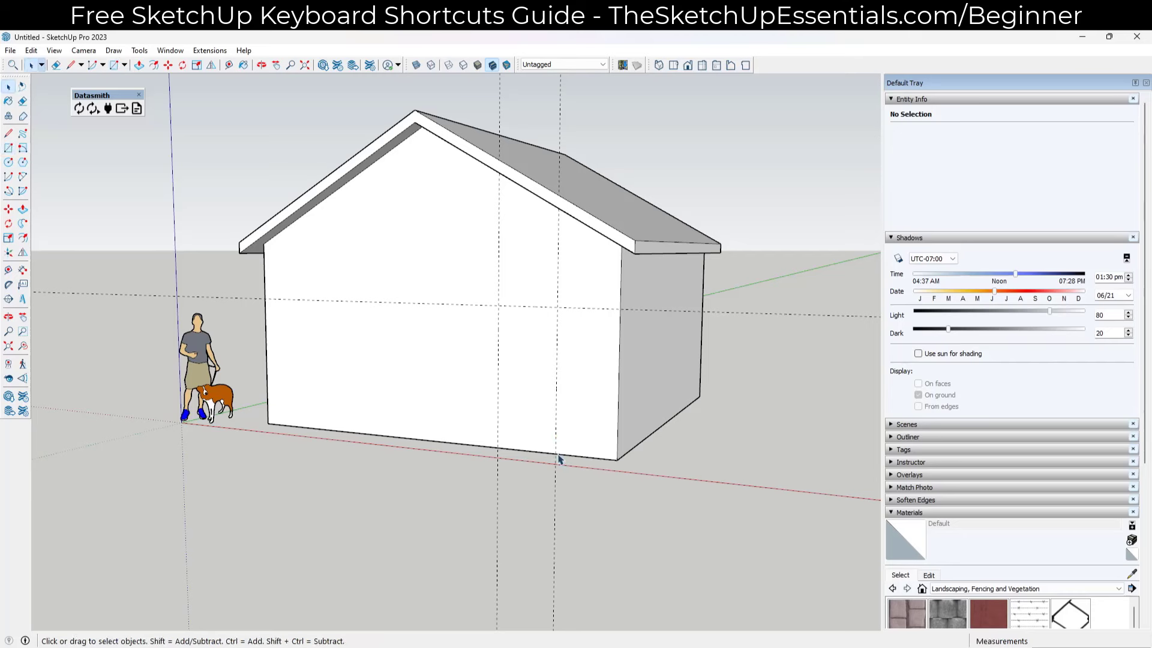
{"action": "key", "text": "r"}
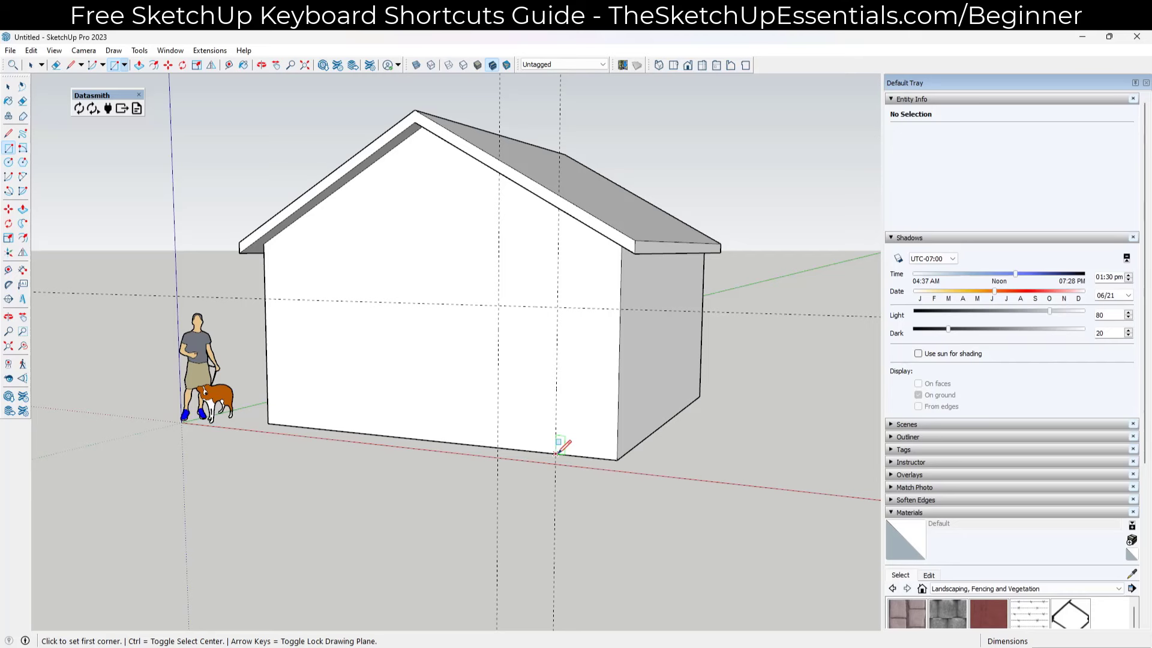
{"action": "left_click", "coordinate": [555, 454]}
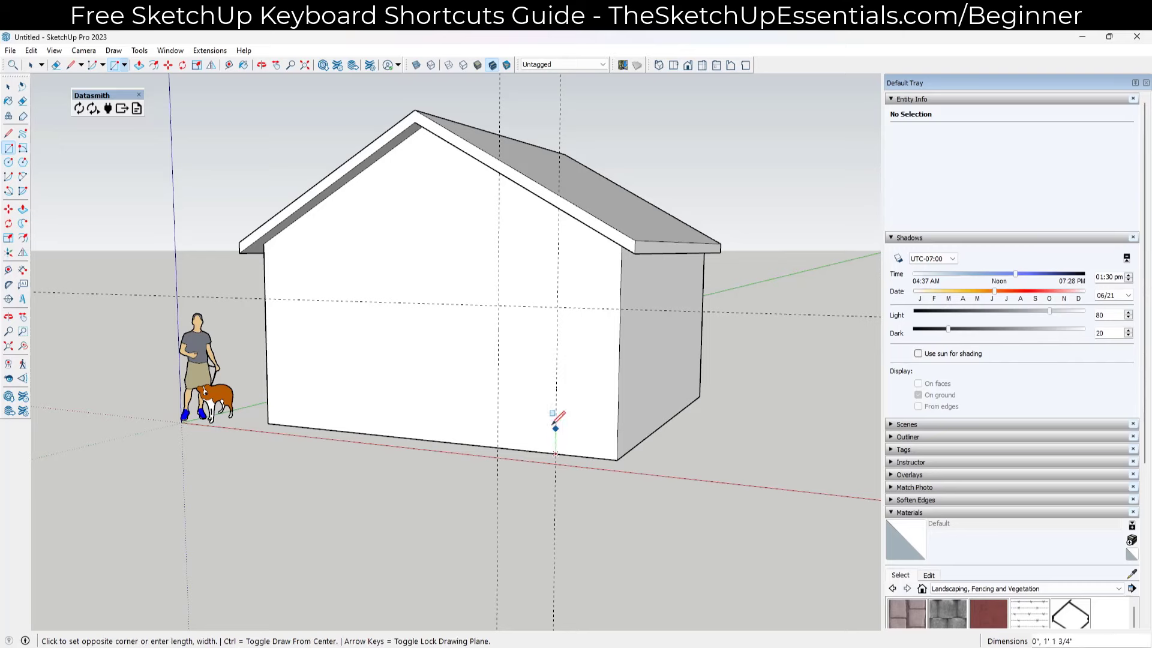
{"action": "left_click", "coordinate": [498, 304]}
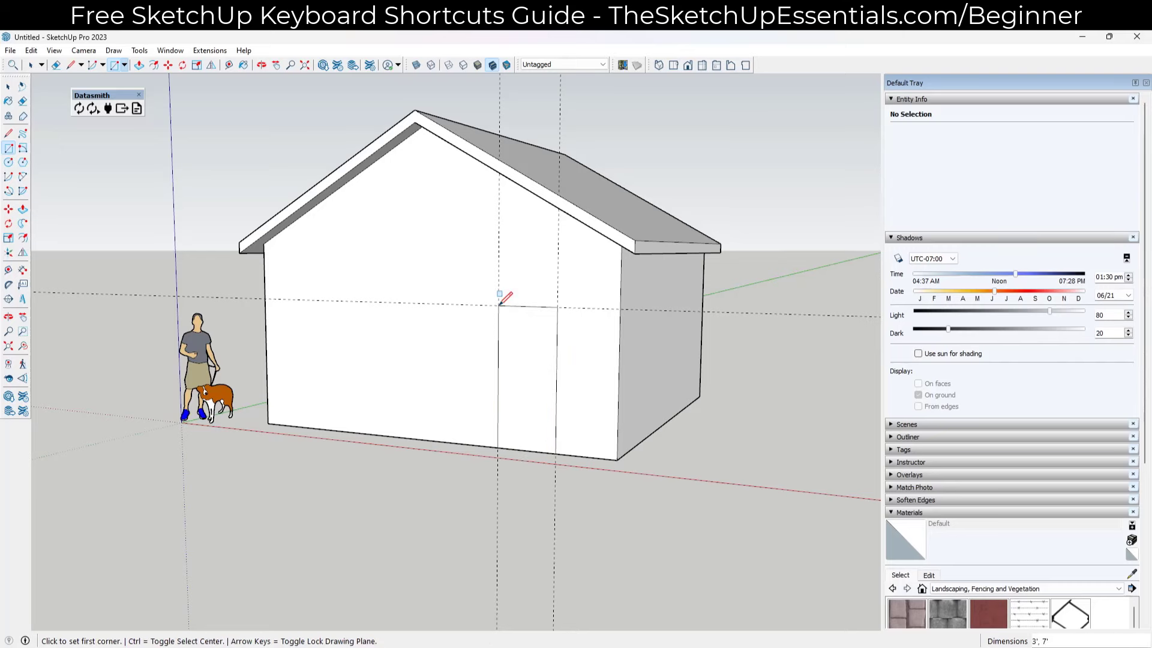
{"action": "key", "text": "space"}
{"action": "key", "text": "o"}
{"action": "left_click_drag", "start_coordinate": [650, 403], "coordinate": [517, 432]}
{"action": "key", "text": "space"}
{"action": "scroll", "coordinate": [537, 394], "scroll_direction": "up", "scroll_amount": 4}
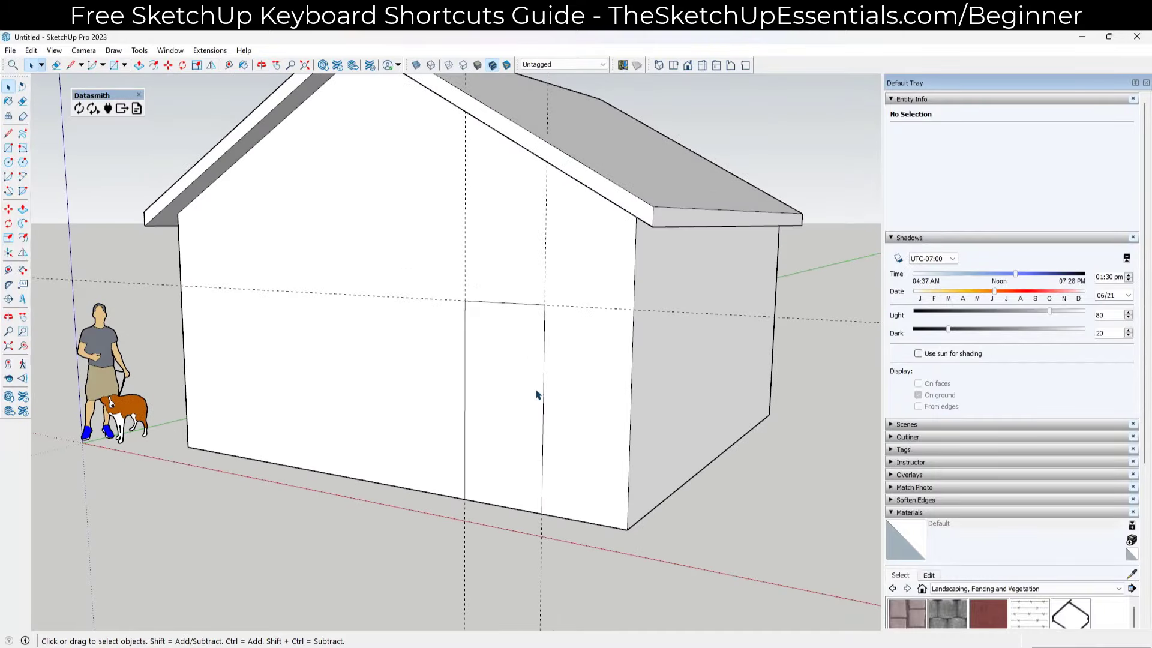
{"action": "mouse_move", "coordinate": [543, 378]}
{"action": "middle_mouse_down"}
{"action": "mouse_move", "coordinate": [571, 366]}
{"action": "mouse_move", "coordinate": [558, 370]}
{"action": "middle_mouse_up"}
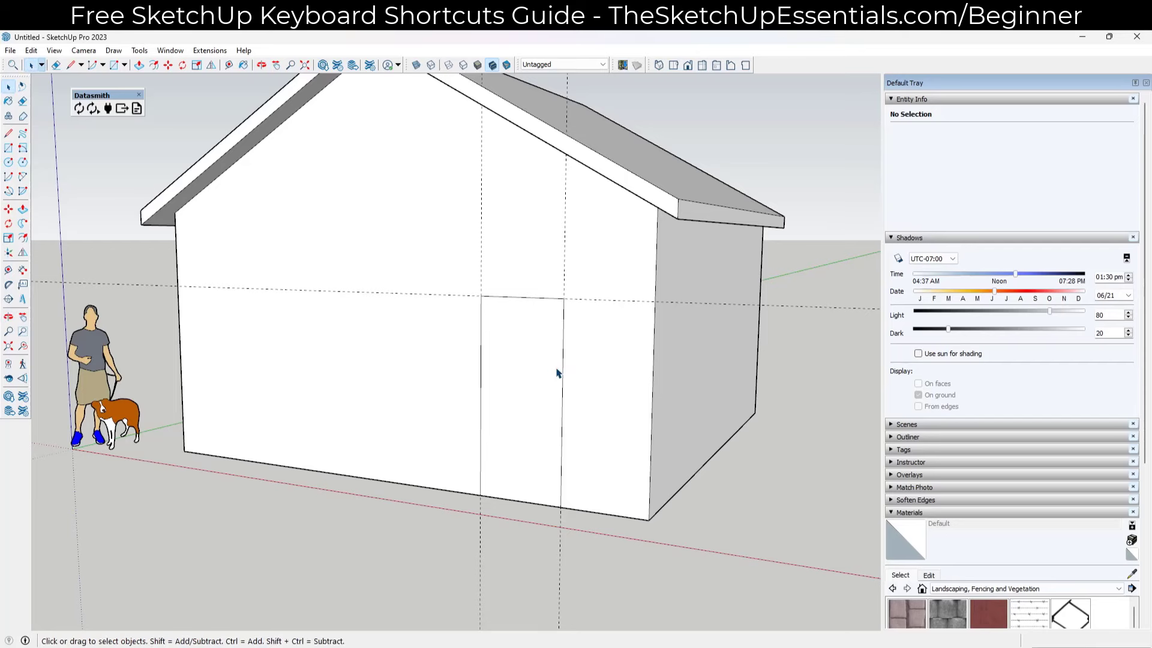
{"action": "scroll", "coordinate": [556, 373], "scroll_direction": "up", "scroll_amount": 4}
{"action": "scroll", "coordinate": [527, 342], "scroll_direction": "down", "scroll_amount": 4}
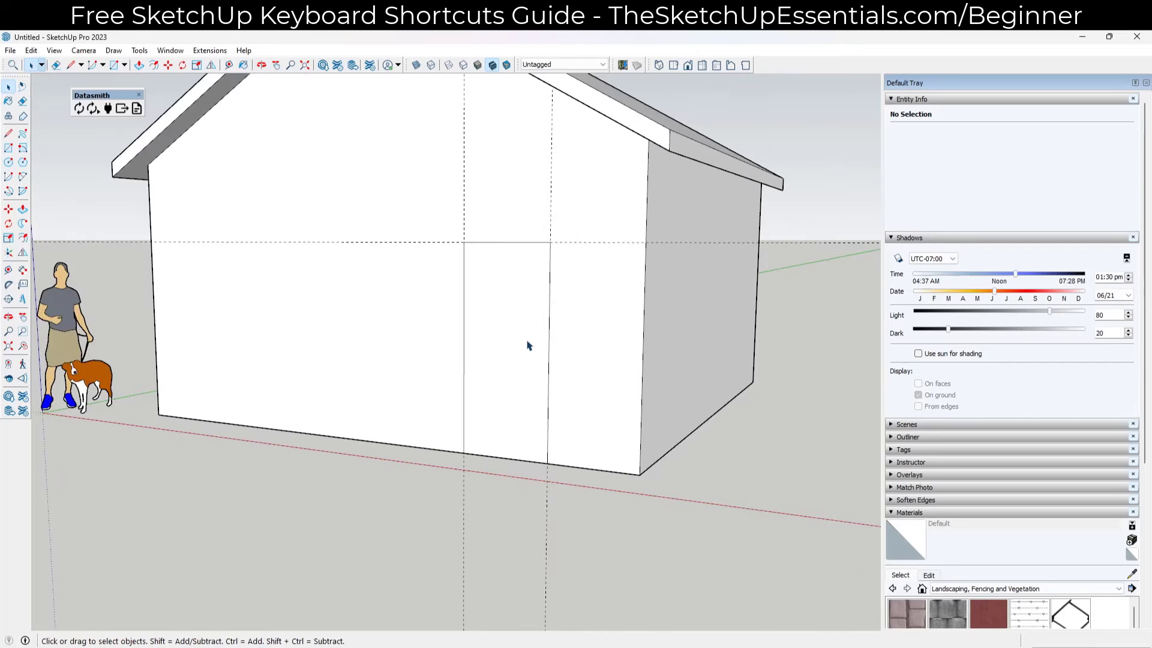
{"action": "scroll", "coordinate": [523, 325], "scroll_direction": "up", "scroll_amount": 3}
{"action": "mouse_move", "coordinate": [521, 322]}
{"action": "middle_mouse_down"}
{"action": "mouse_move", "coordinate": [511, 317]}
{"action": "mouse_move", "coordinate": [532, 324]}
{"action": "middle_mouse_up"}
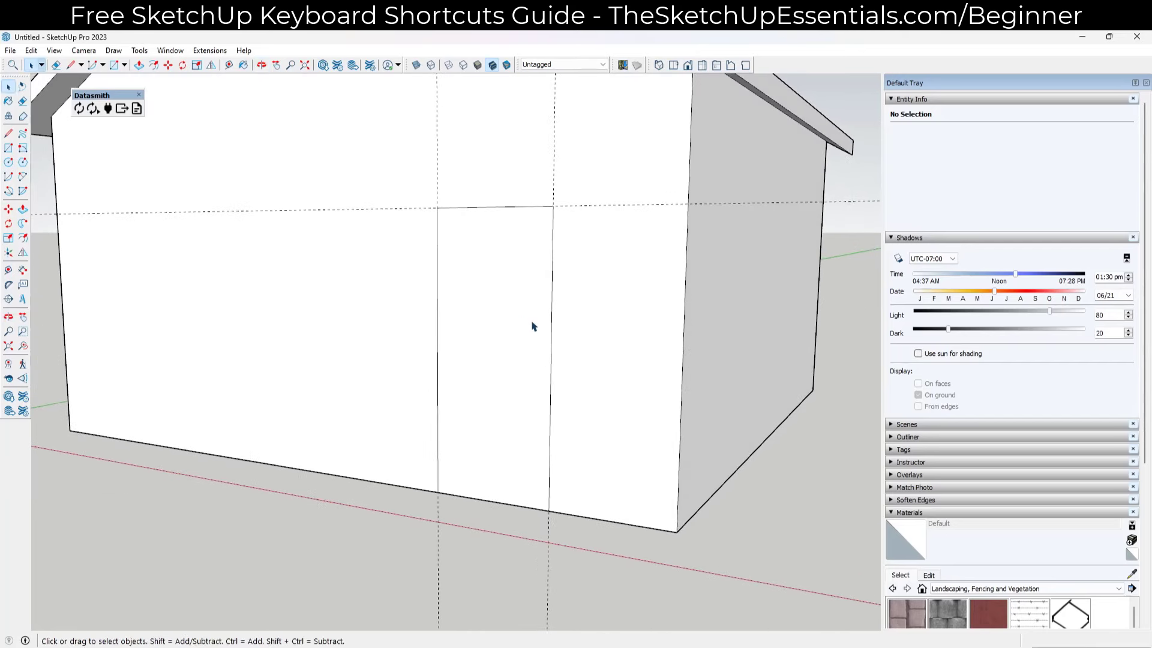
{"action": "scroll", "coordinate": [543, 327], "scroll_direction": "up", "scroll_amount": 2}
Offset the door rectangle 2 inches inward to form a trim strip.
{"action": "key", "text": "f"}
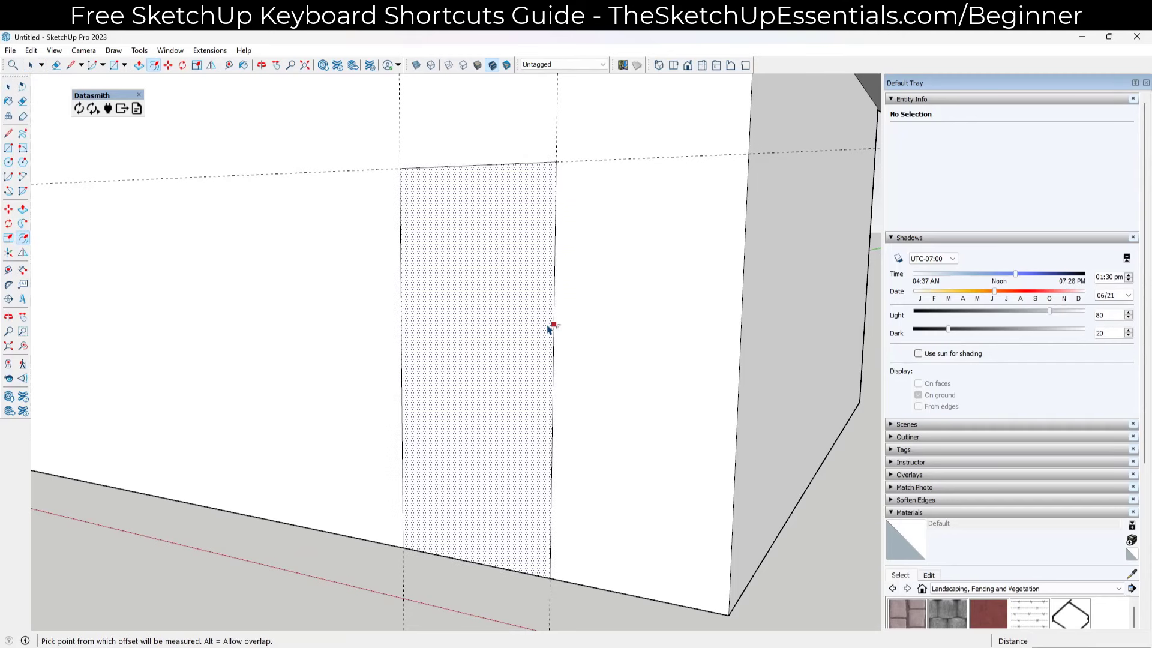
{"action": "left_click", "coordinate": [552, 331]}
{"action": "left_click", "coordinate": [551, 331]}
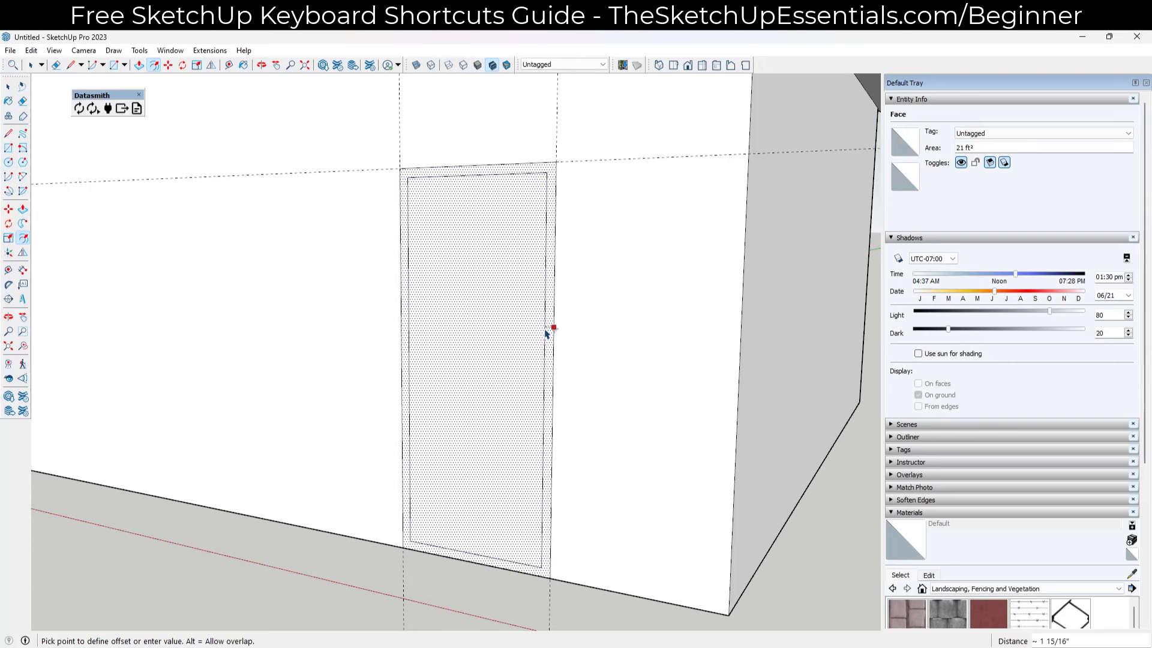
{"action": "key", "text": "Return"}
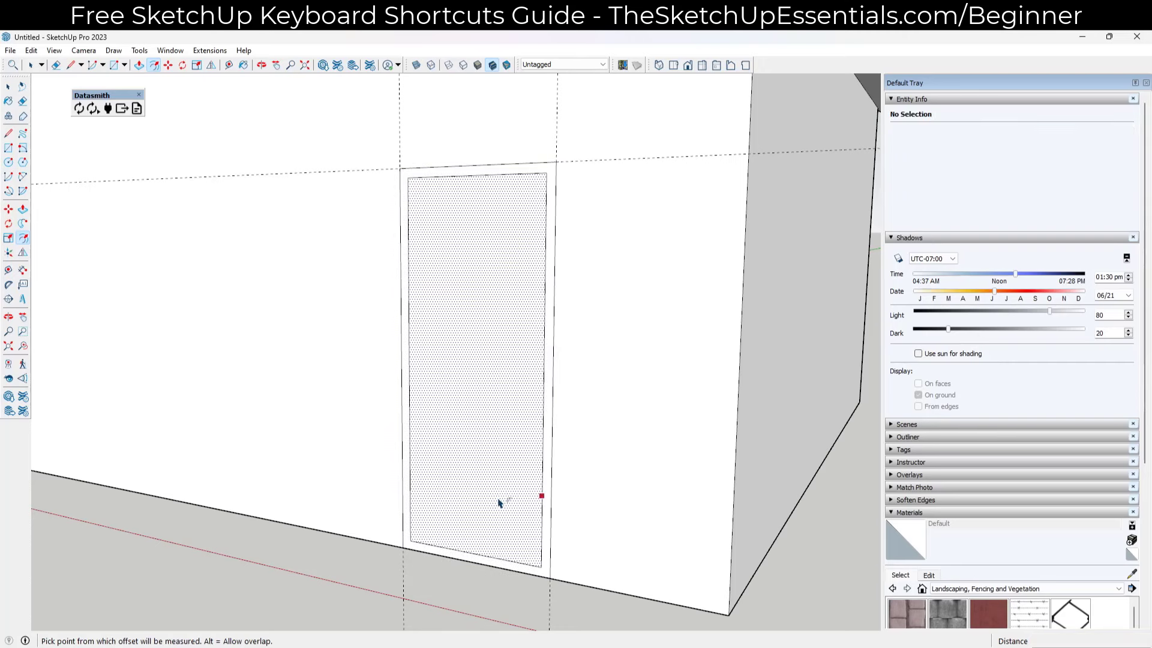
{"action": "middle_click_drag", "start_coordinate": [521, 539], "coordinate": [544, 494]}
{"action": "key", "text": "space"}
{"action": "left_click", "coordinate": [455, 411]}
{"action": "scroll", "coordinate": [537, 552], "scroll_direction": "up", "scroll_amount": 3}
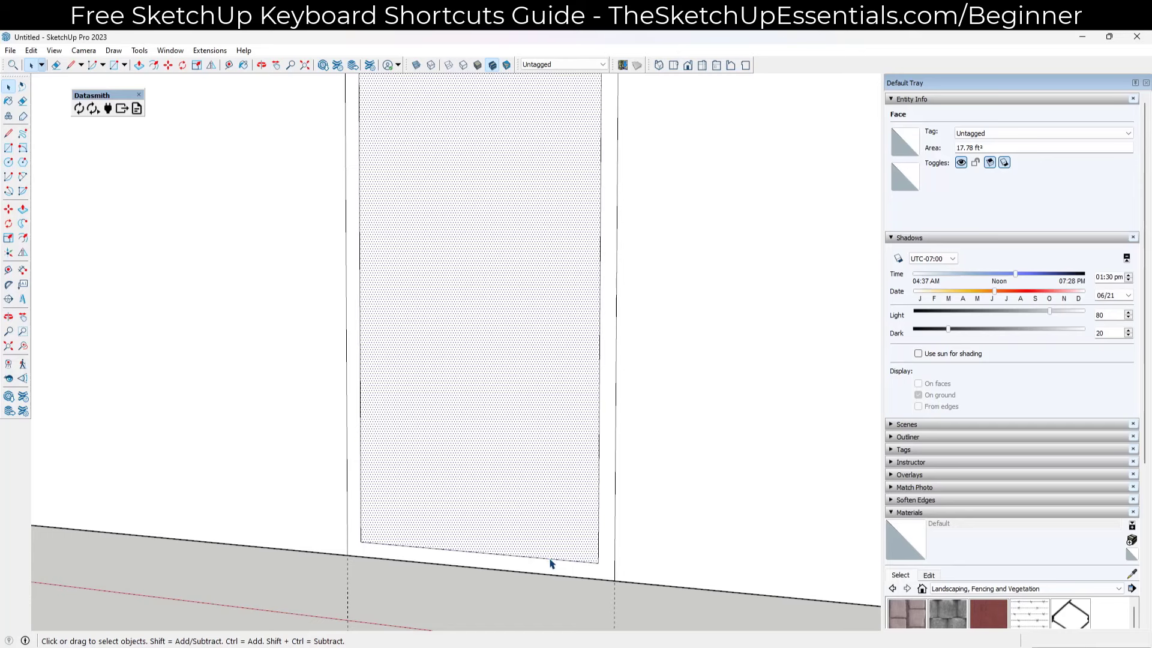
{"action": "scroll", "coordinate": [563, 528], "scroll_direction": "down", "scroll_amount": 3}
{"action": "middle_click_drag", "start_coordinate": [562, 526], "coordinate": [556, 551]}
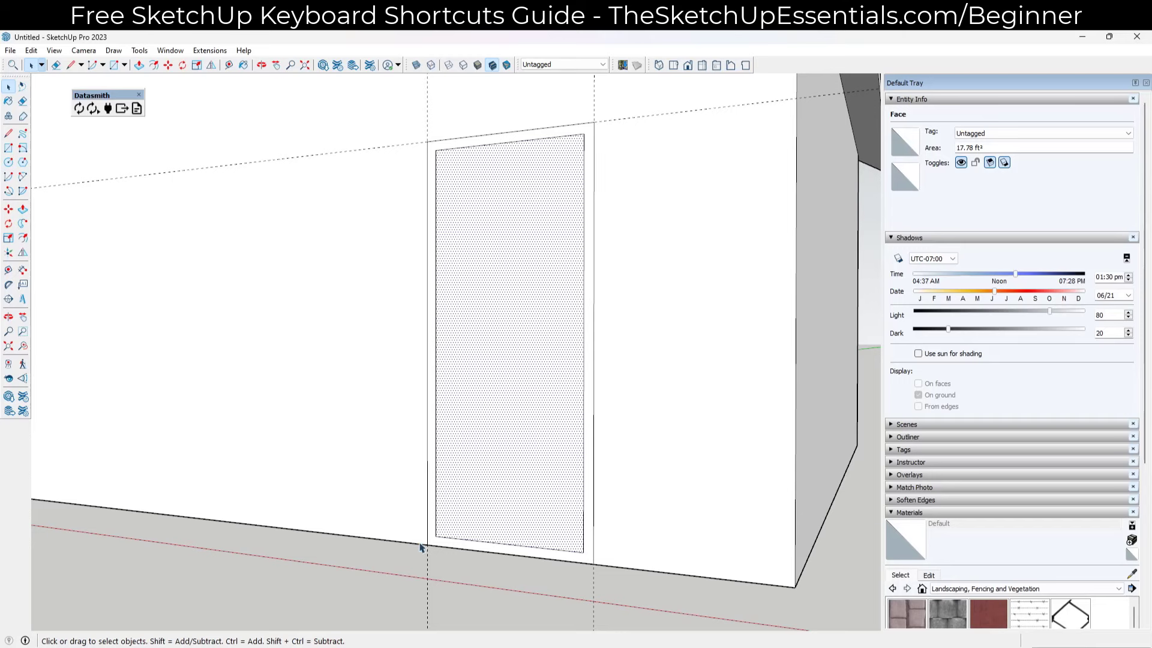
Close the trim's bottom corners with lines and erase the door's bottom edge to open the doorway.
{"action": "key", "text": "l"}
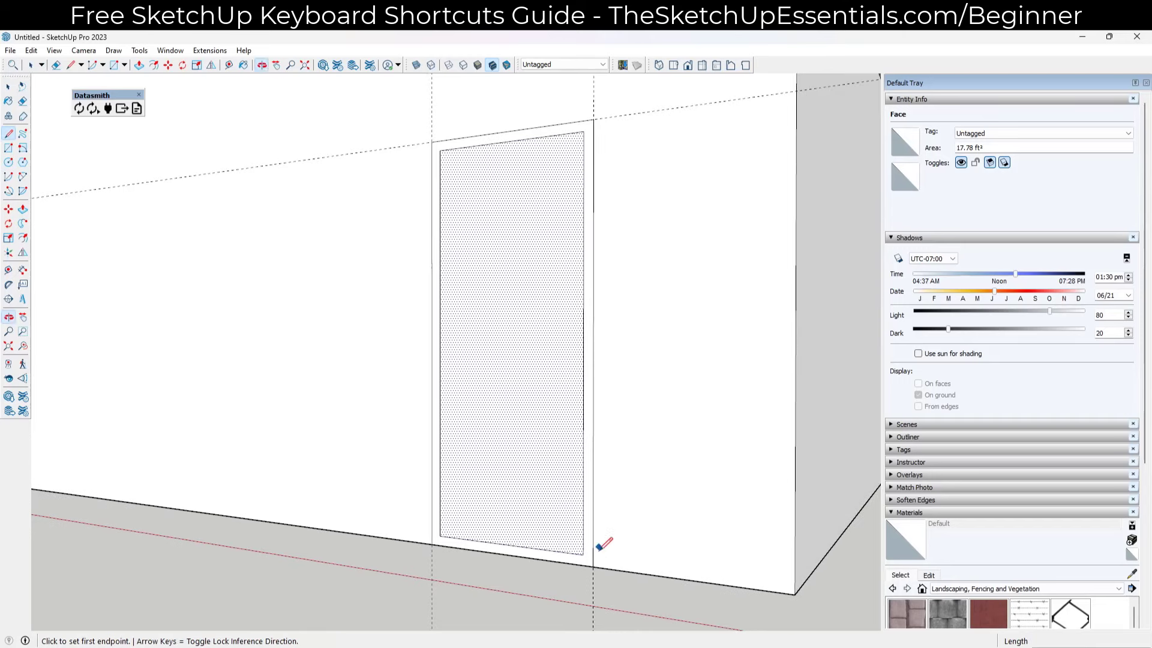
{"action": "scroll", "coordinate": [583, 549], "scroll_direction": "up", "scroll_amount": 2}
{"action": "left_click", "coordinate": [585, 554]}
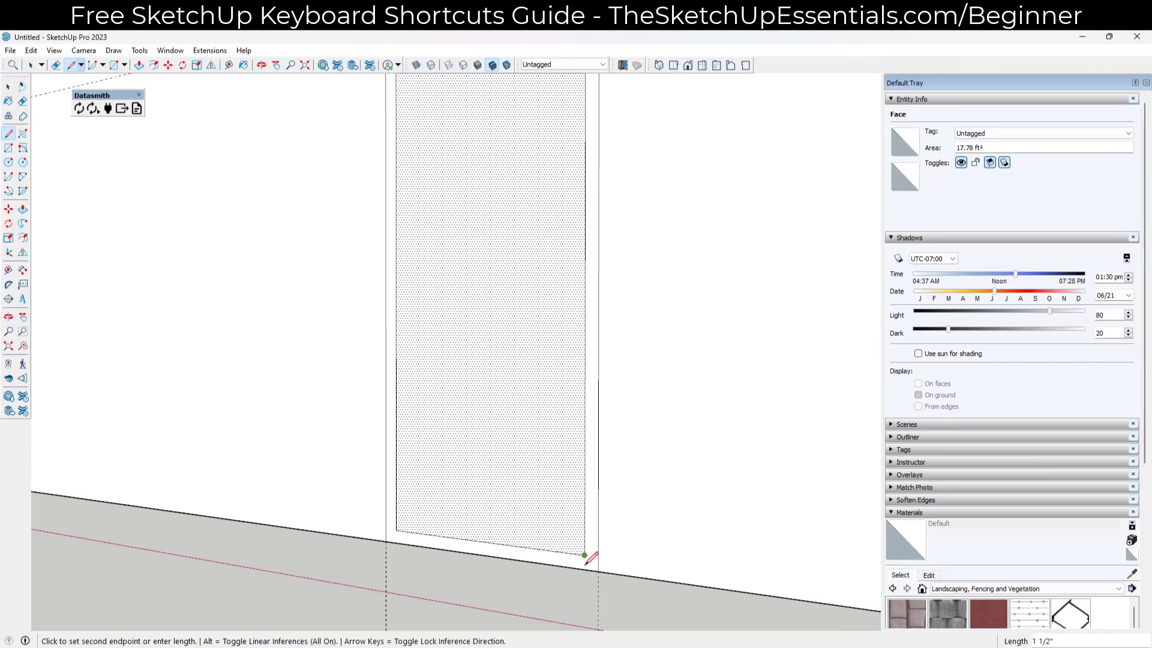
{"action": "left_click", "coordinate": [585, 569]}
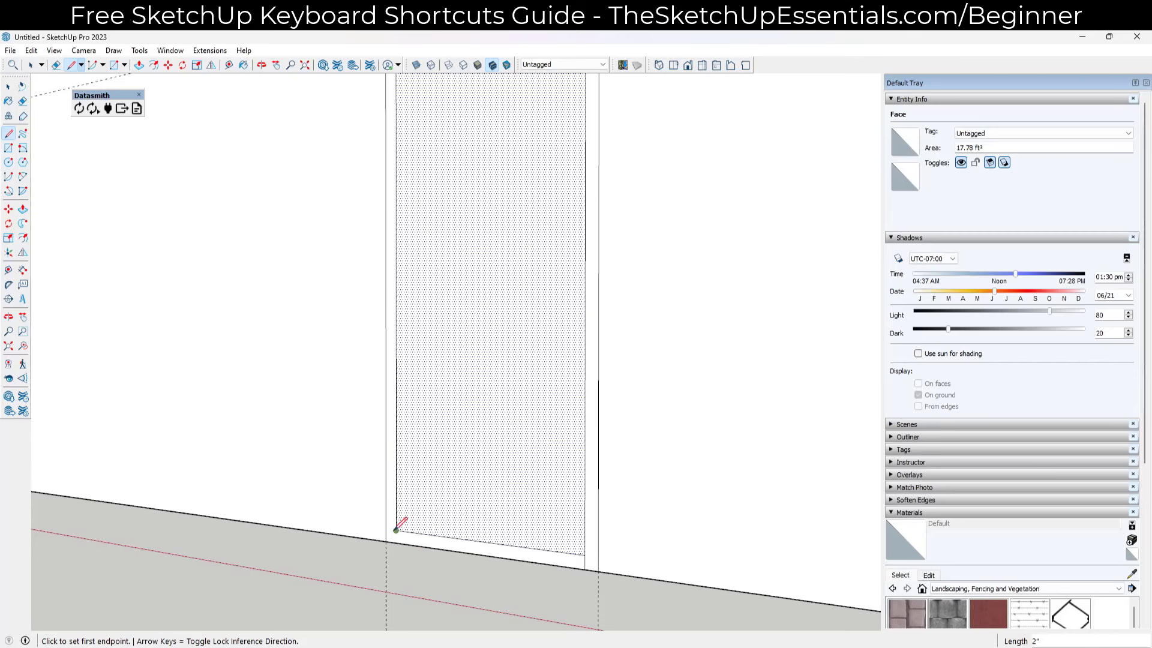
{"action": "left_click", "coordinate": [395, 529]}
{"action": "key", "text": "e"}
{"action": "left_click", "coordinate": [480, 542]}
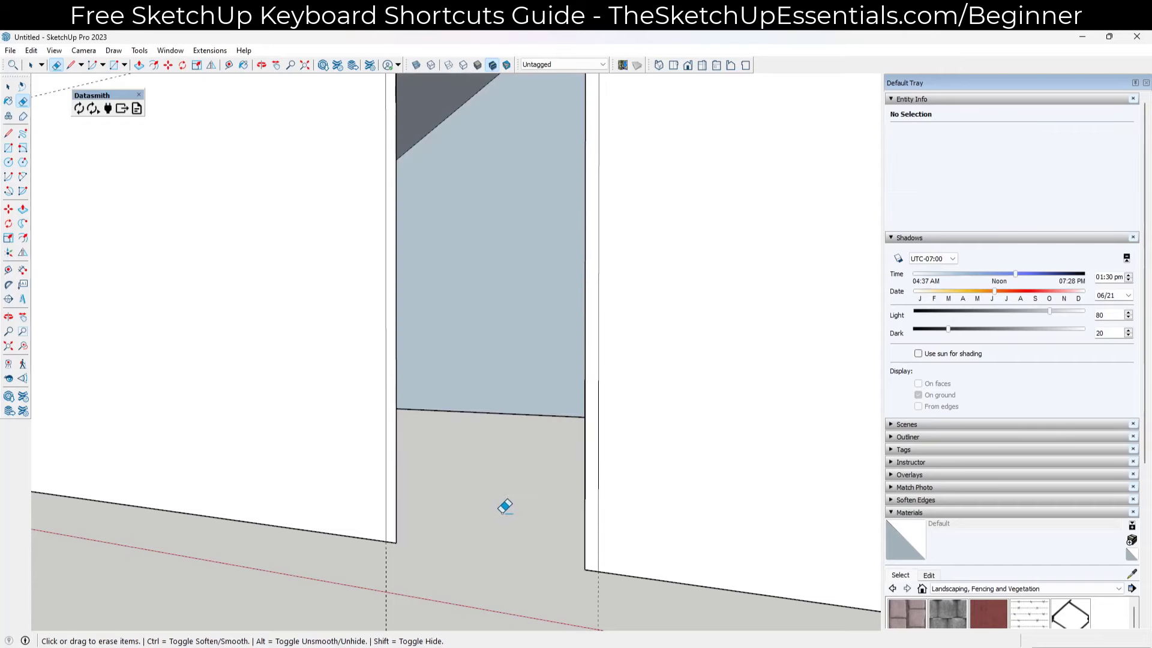
{"action": "scroll", "coordinate": [507, 507], "scroll_direction": "down", "scroll_amount": 5}
{"action": "middle_click_drag", "start_coordinate": [547, 431], "coordinate": [468, 420]}
{"action": "key", "text": "space"}
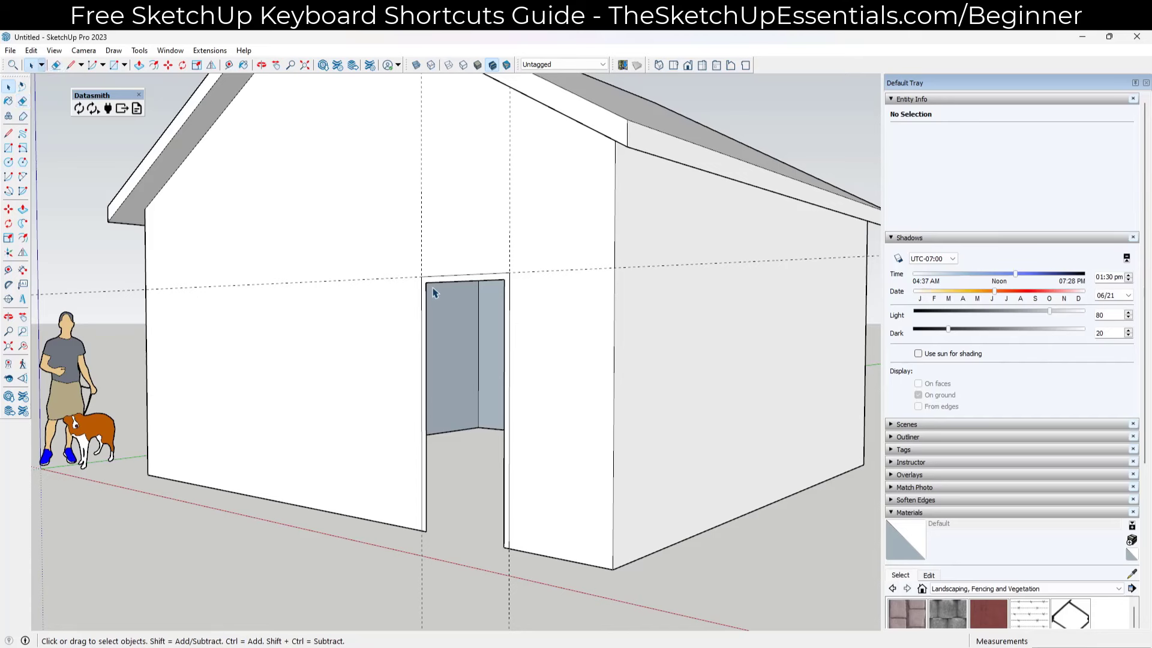
Pull the door trim face outward from the front wall.
{"action": "key", "text": "p"}
{"action": "left_click", "coordinate": [432, 293]}
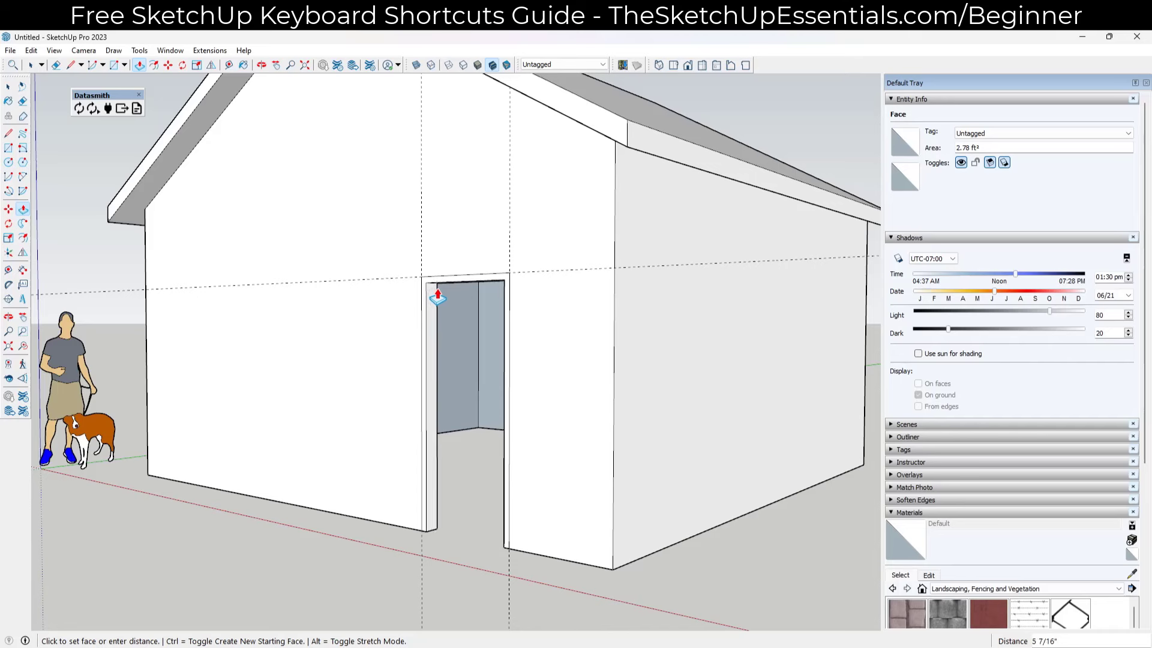
{"action": "left_click", "coordinate": [436, 294]}
{"action": "middle_click_drag", "start_coordinate": [416, 326], "coordinate": [467, 334]}
{"action": "key", "text": "space"}
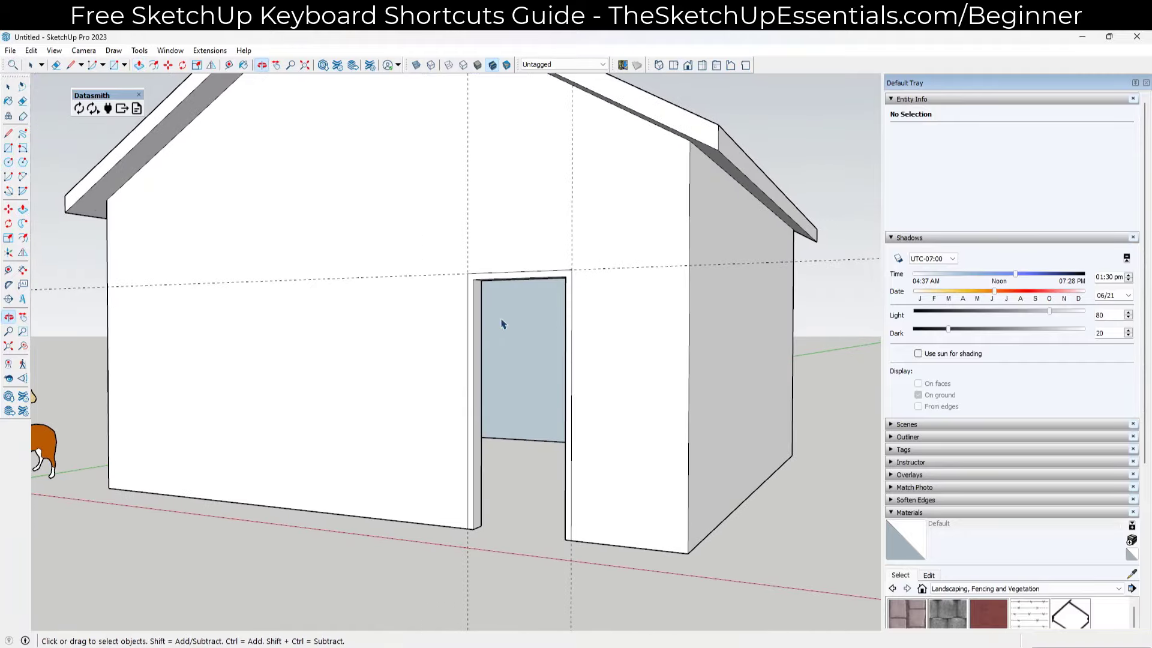
{"action": "scroll", "coordinate": [540, 318], "scroll_direction": "up", "scroll_amount": 5}
{"action": "middle_click_drag", "start_coordinate": [551, 317], "coordinate": [569, 274]}
Pull the remaining doorway trim out to 13/16" and drag-select all the frame pieces.
{"action": "key", "text": "p"}
{"action": "left_click", "coordinate": [571, 250]}
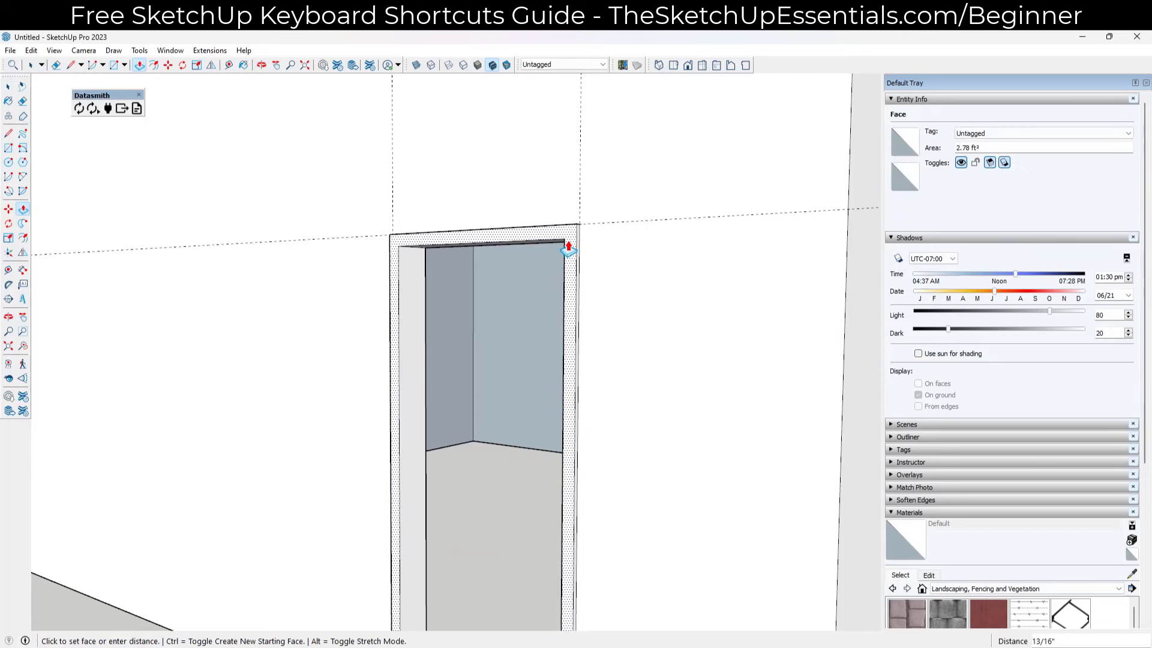
{"action": "left_click", "coordinate": [569, 247]}
{"action": "key", "text": "o"}
{"action": "left_click_drag", "start_coordinate": [543, 270], "coordinate": [564, 284]}
{"action": "key", "text": "p"}
{"action": "scroll", "coordinate": [468, 297], "scroll_direction": "down", "scroll_amount": 6}
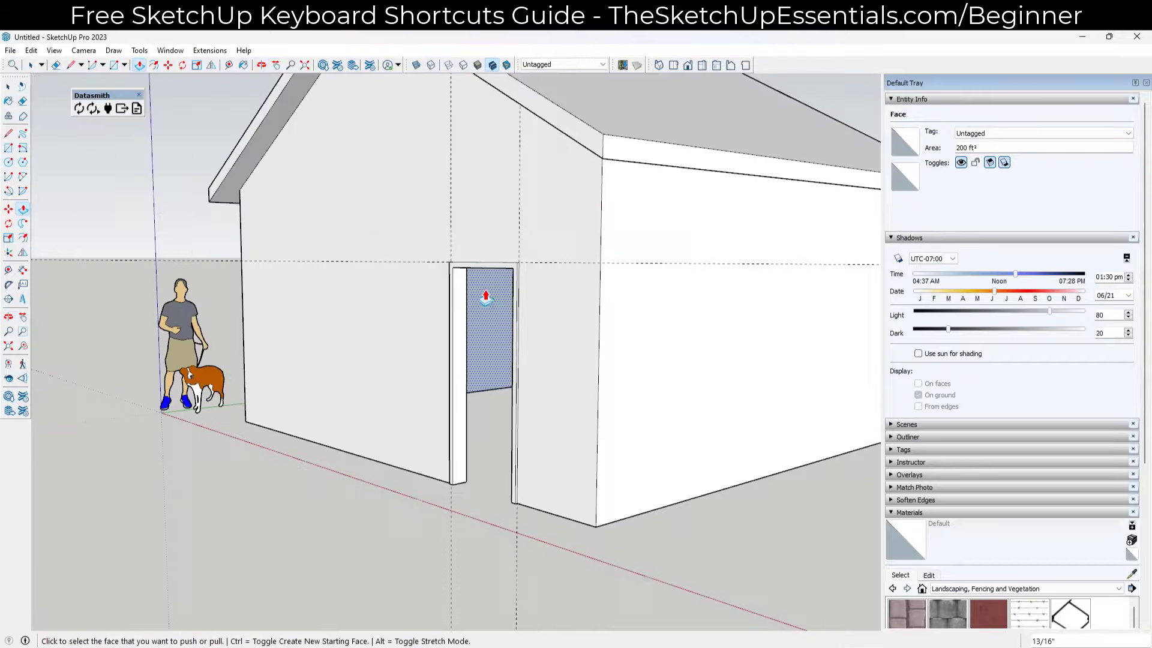
{"action": "middle_click_drag", "start_coordinate": [484, 294], "coordinate": [604, 301]}
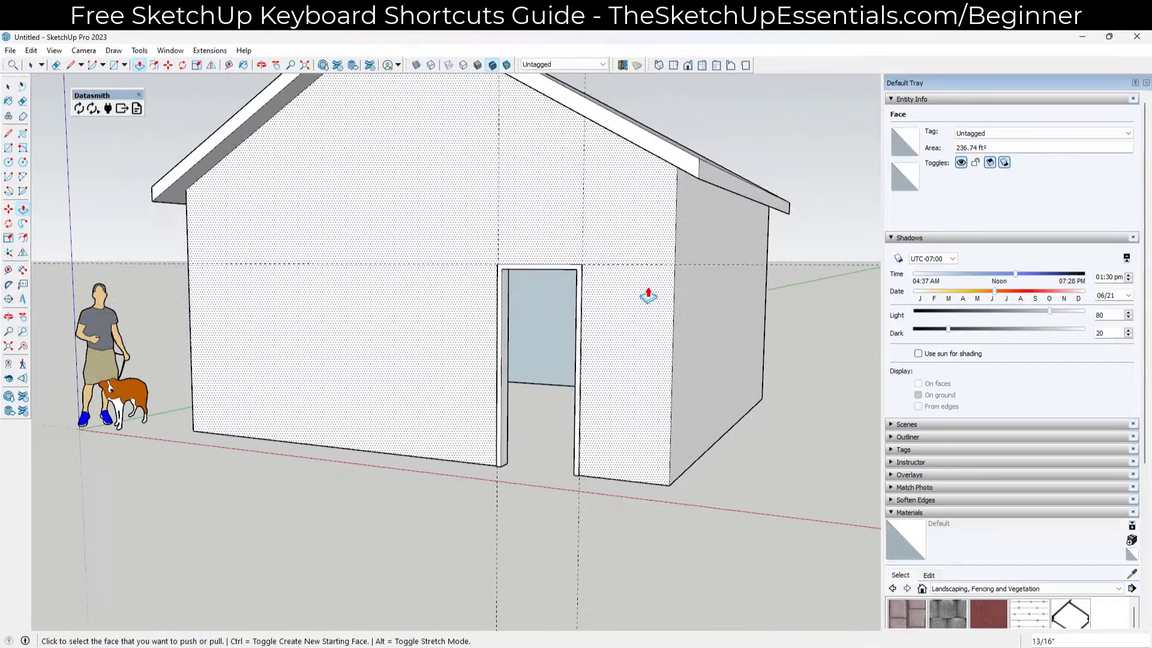
{"action": "key", "text": "space"}
{"action": "scroll", "coordinate": [524, 292], "scroll_direction": "up", "scroll_amount": 5}
{"action": "left_click_drag", "start_coordinate": [422, 216], "coordinate": [622, 548]}
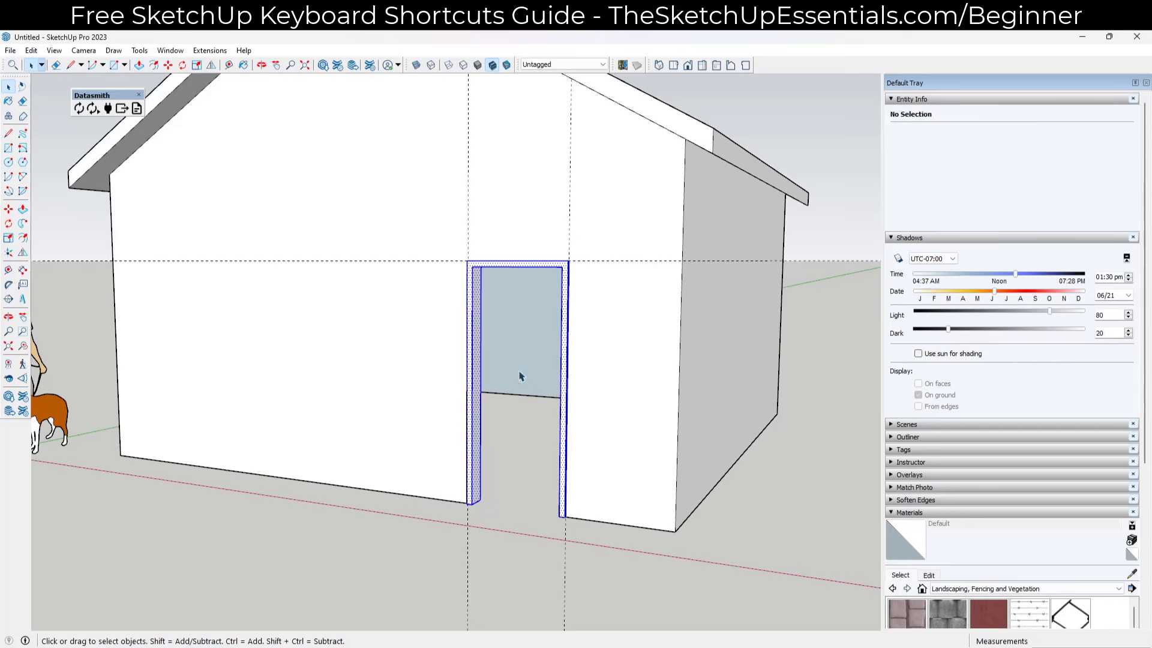
Make the selected frame pieces a component named Door Frame - 3' x 7'.
{"action": "right_click", "coordinate": [479, 283]}
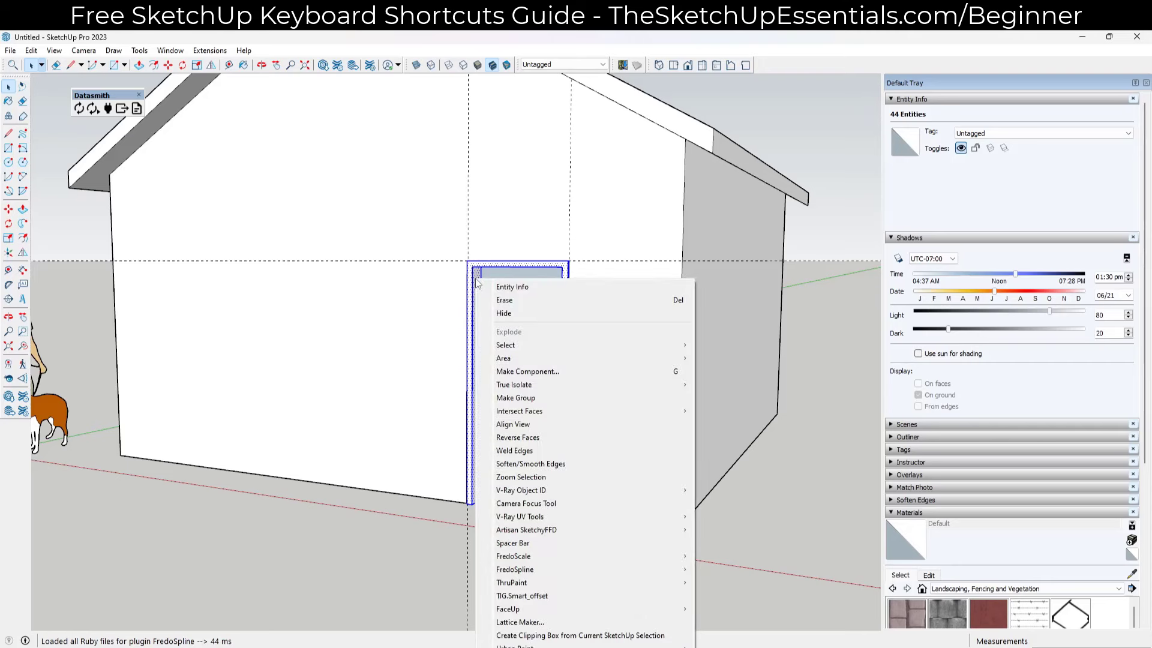
{"action": "left_click", "coordinate": [520, 371]}
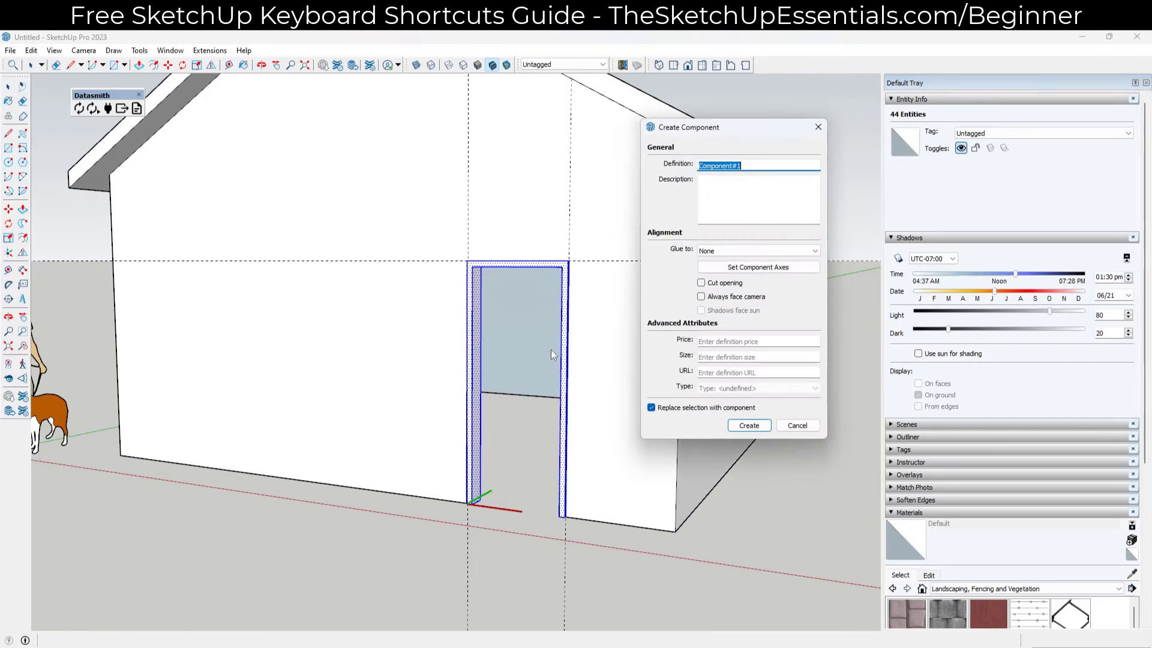
{"action": "type", "text": "Door Frame - 3' x 7"}
{"action": "key", "text": "Return"}
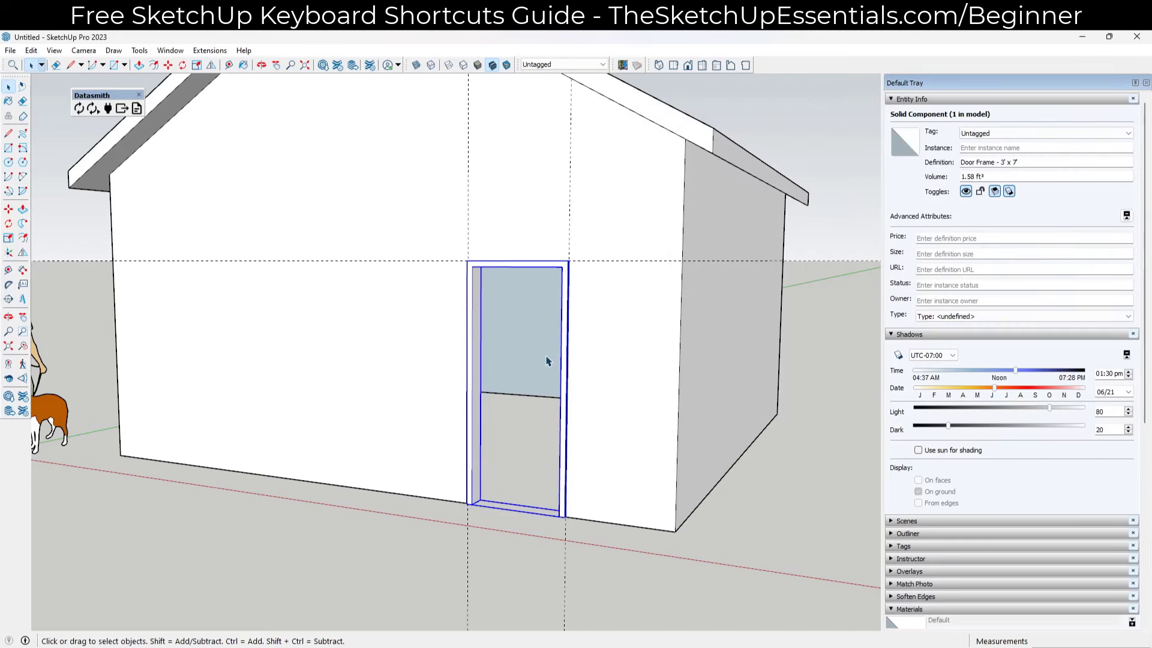
Test-move the Door Frame, cancel so it stays in the opening, and orbit around it.
{"action": "key", "text": "m"}
{"action": "left_click", "coordinate": [549, 363]}
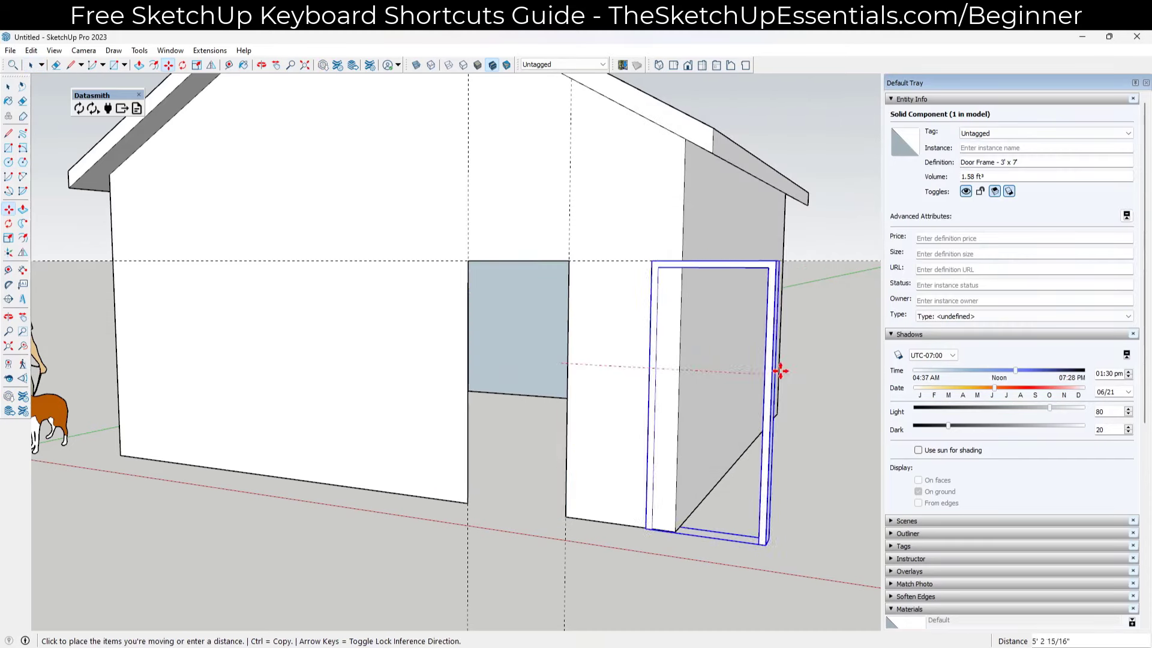
{"action": "key", "text": "space"}
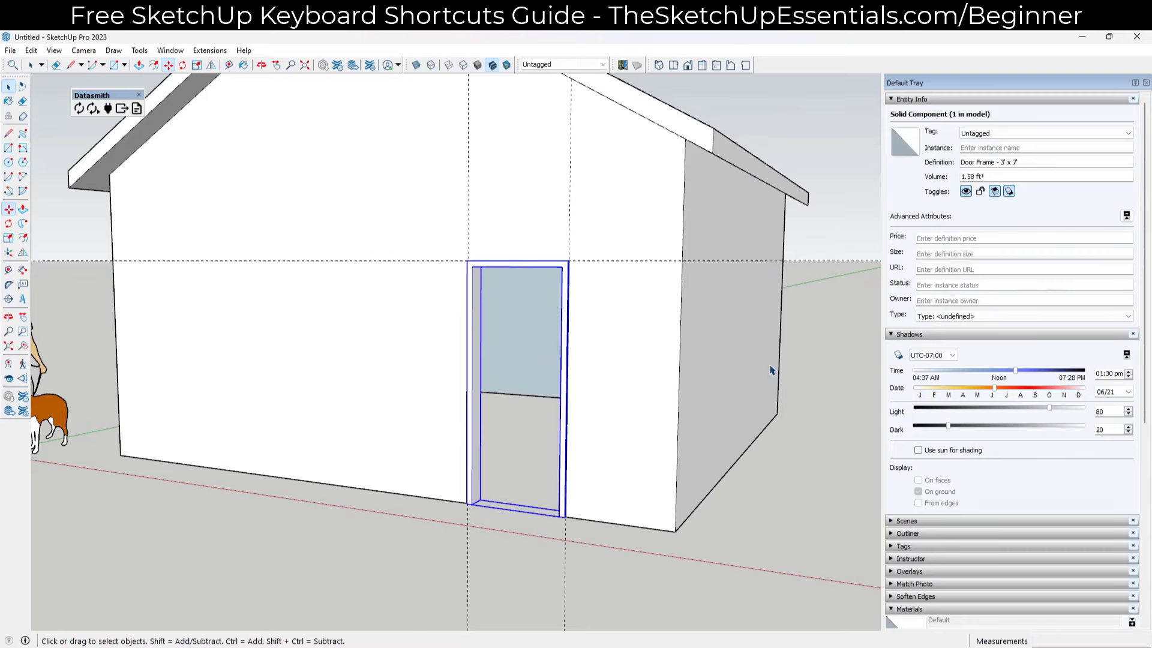
{"action": "middle_click_drag", "start_coordinate": [578, 239], "coordinate": [504, 244]}
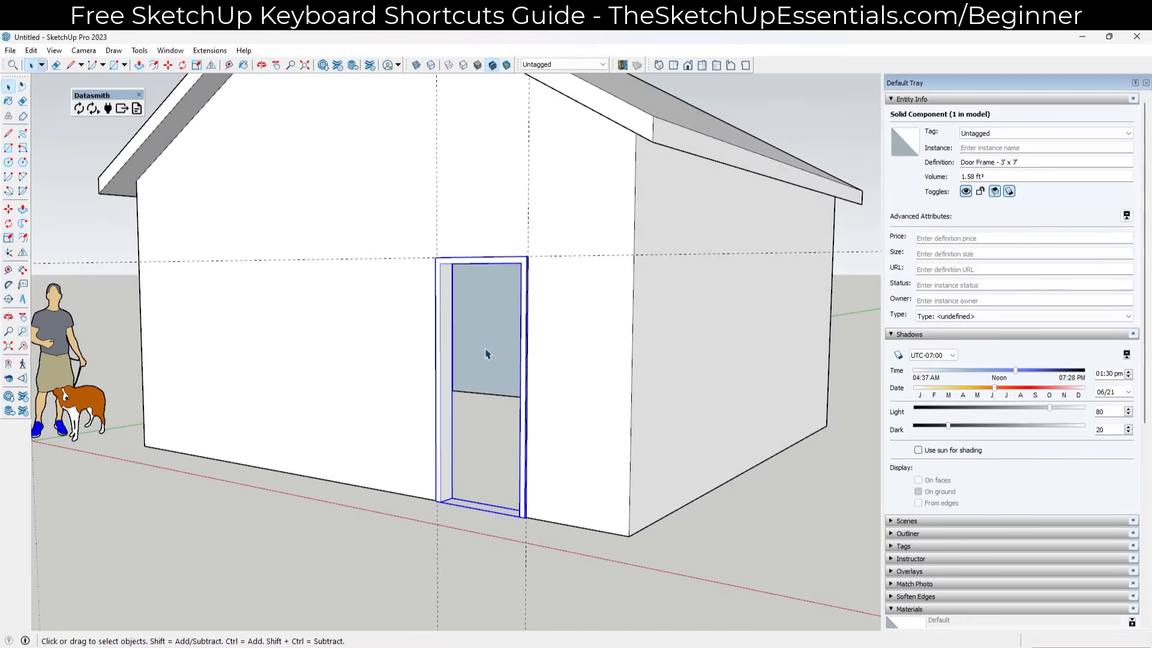
{"action": "key", "text": "o"}
{"action": "left_click_drag", "start_coordinate": [476, 450], "coordinate": [459, 509]}
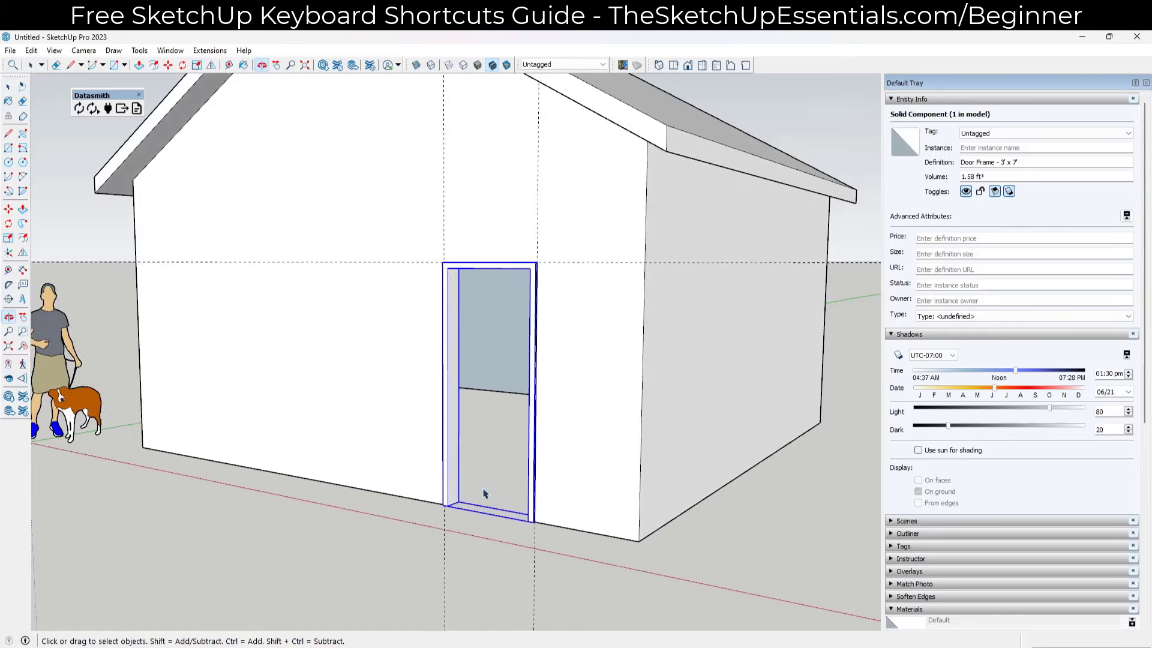
{"action": "scroll", "coordinate": [458, 510], "scroll_direction": "up", "scroll_amount": 5}
{"action": "scroll", "coordinate": [467, 513], "scroll_direction": "up", "scroll_amount": 2}
{"action": "key", "text": "space"}
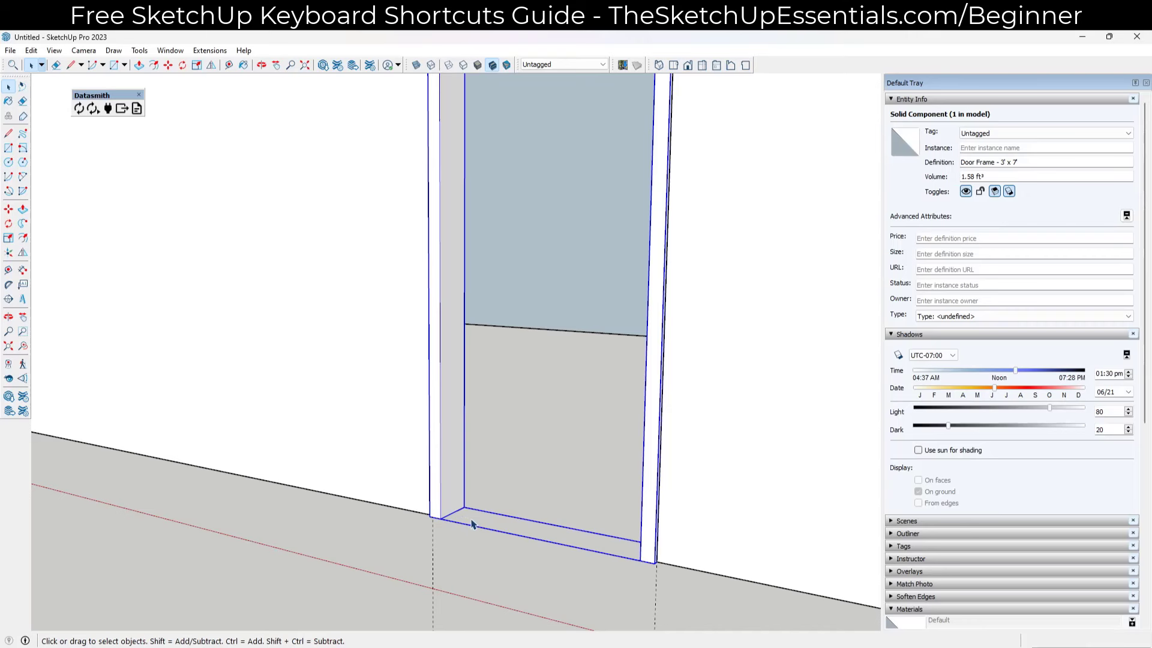
Draw an 18.22 ft² door face from the frame's inner bottom corner to its top midpoint.
{"action": "key", "text": "r"}
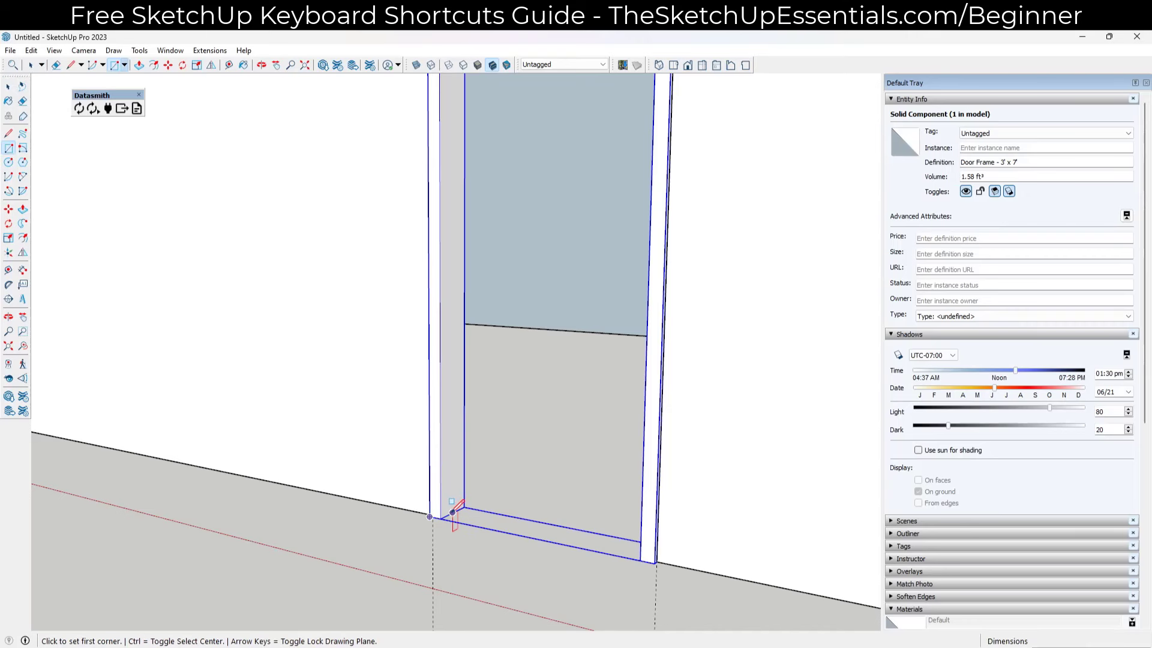
{"action": "left_click", "coordinate": [453, 513]}
{"action": "scroll", "coordinate": [455, 518], "scroll_direction": "down", "scroll_amount": 5}
{"action": "scroll", "coordinate": [606, 521], "scroll_direction": "up", "scroll_amount": 3}
{"action": "middle_click_drag", "start_coordinate": [609, 523], "coordinate": [612, 525]}
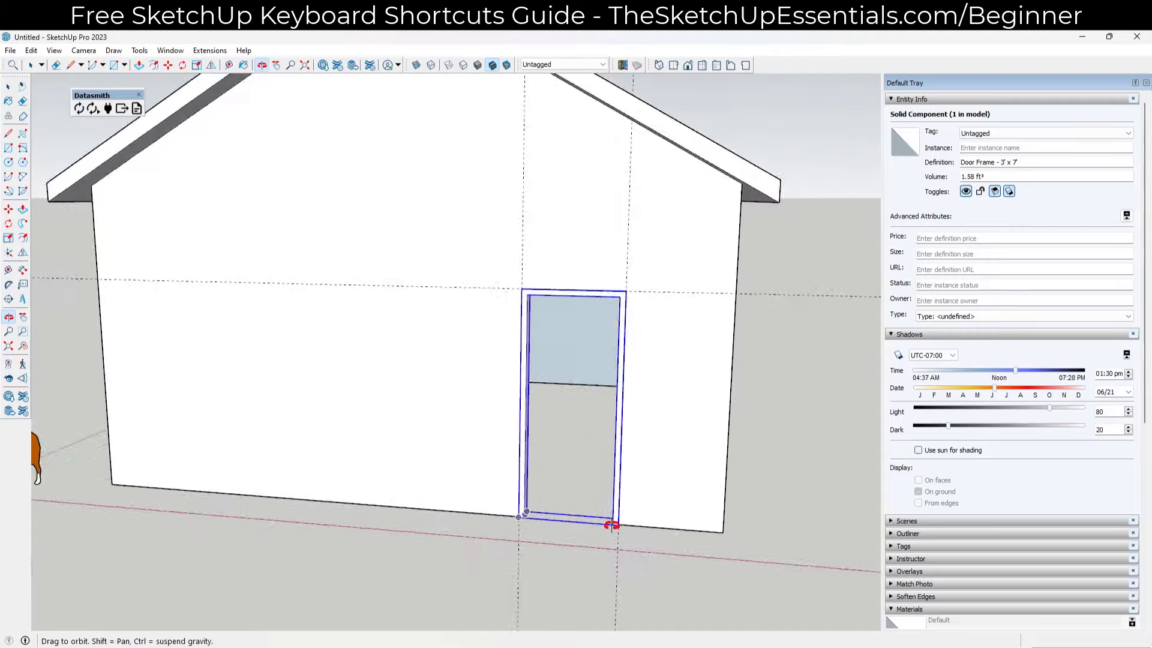
{"action": "scroll", "coordinate": [848, 465], "scroll_direction": "down", "scroll_amount": 3}
{"action": "middle_click_drag", "start_coordinate": [848, 466], "coordinate": [648, 264]}
{"action": "scroll", "coordinate": [694, 257], "scroll_direction": "up", "scroll_amount": 3}
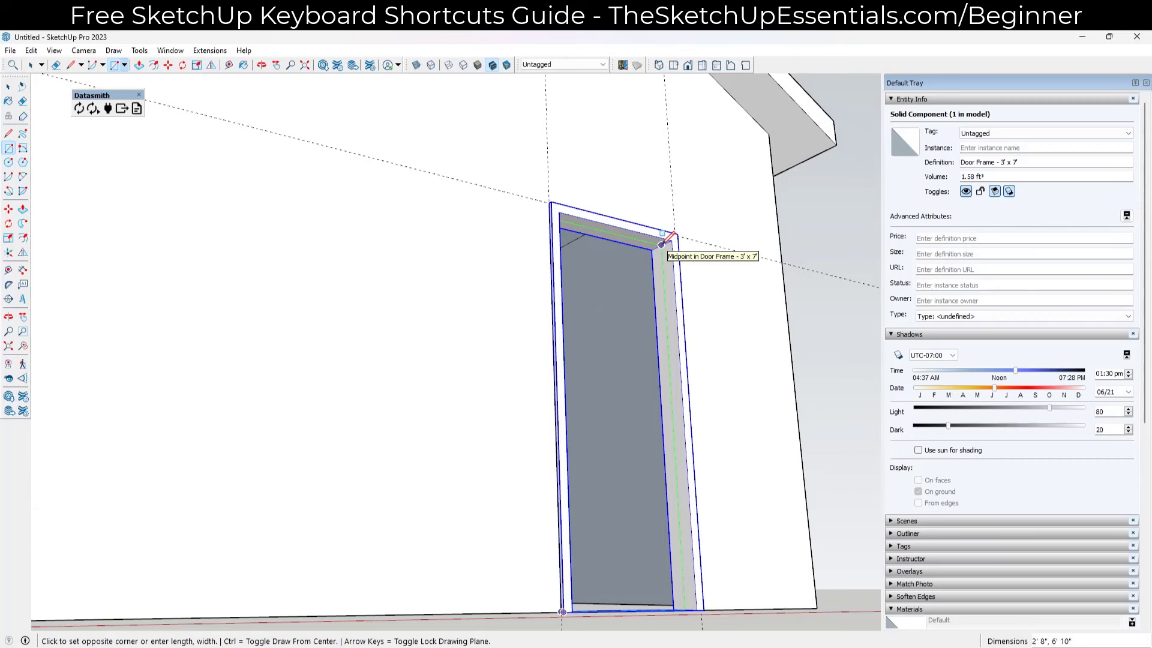
{"action": "left_click", "coordinate": [661, 243]}
{"action": "middle_click_drag", "start_coordinate": [648, 407], "coordinate": [674, 258]}
{"action": "scroll", "coordinate": [658, 329], "scroll_direction": "up", "scroll_amount": 4}
{"action": "key", "text": "space"}
Push/pull the door face to a slight thickness inside the frame and select the panel.
{"action": "key", "text": "p"}
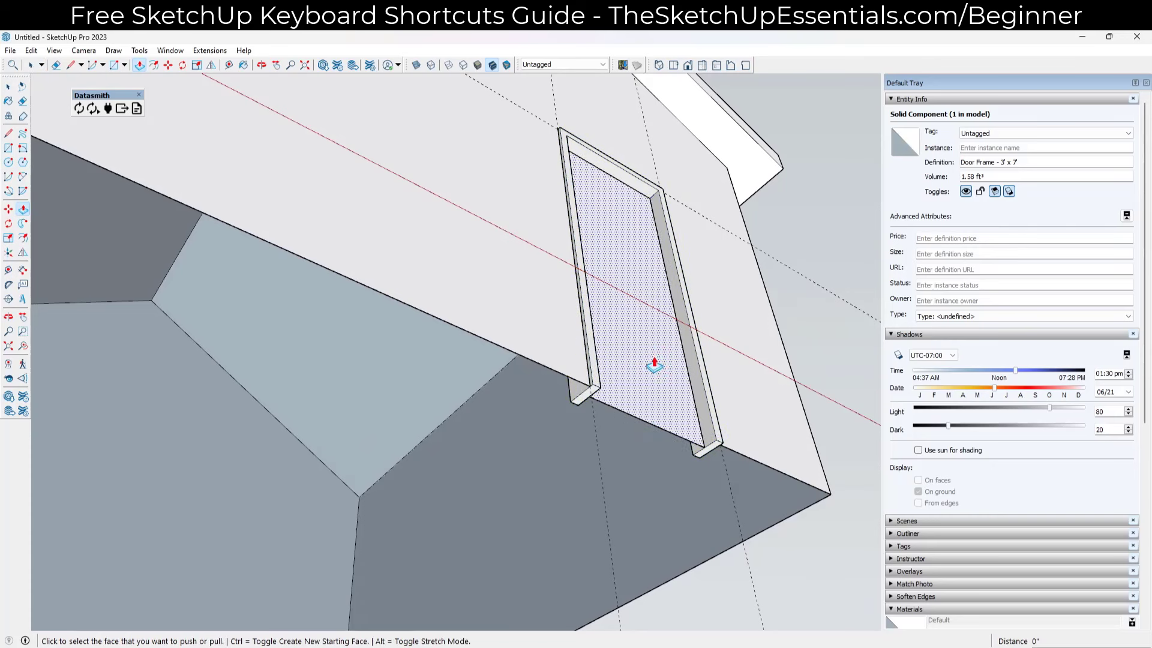
{"action": "left_click", "coordinate": [646, 416]}
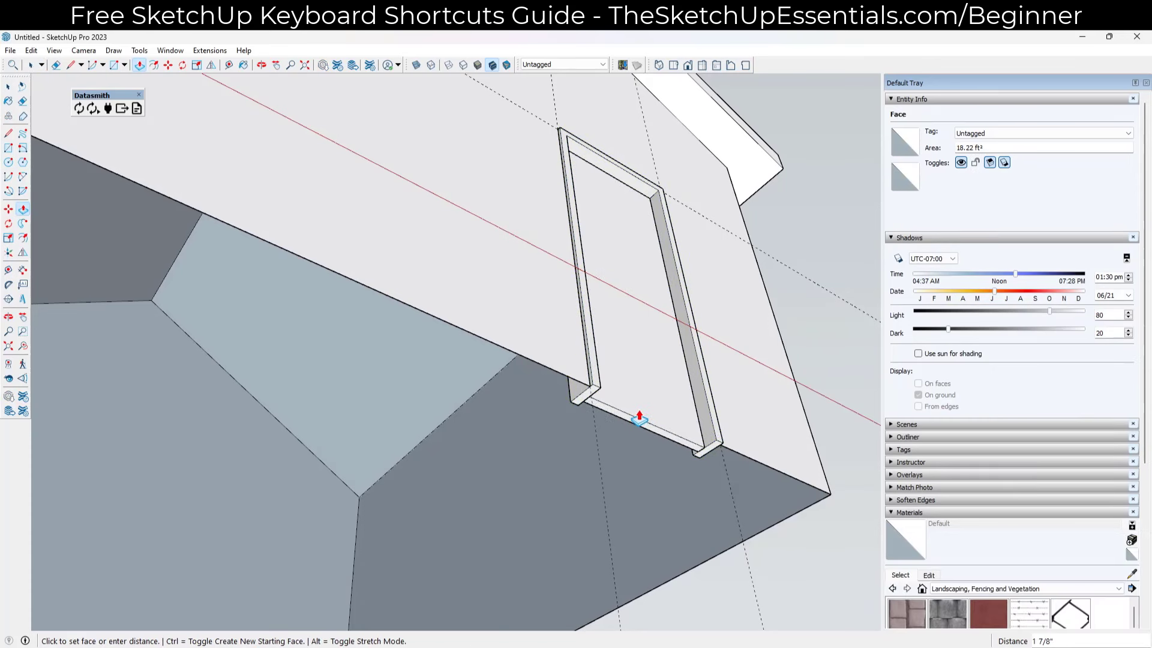
{"action": "left_click", "coordinate": [639, 418]}
{"action": "key", "text": "space"}
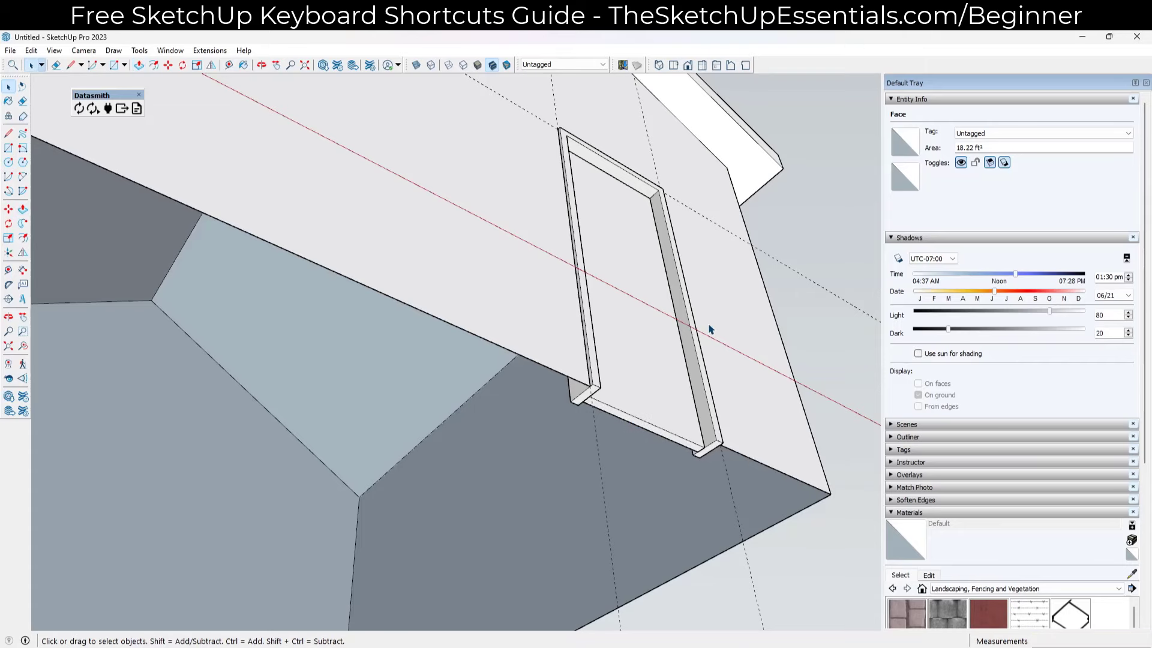
{"action": "middle_click_drag", "start_coordinate": [710, 326], "coordinate": [506, 370]}
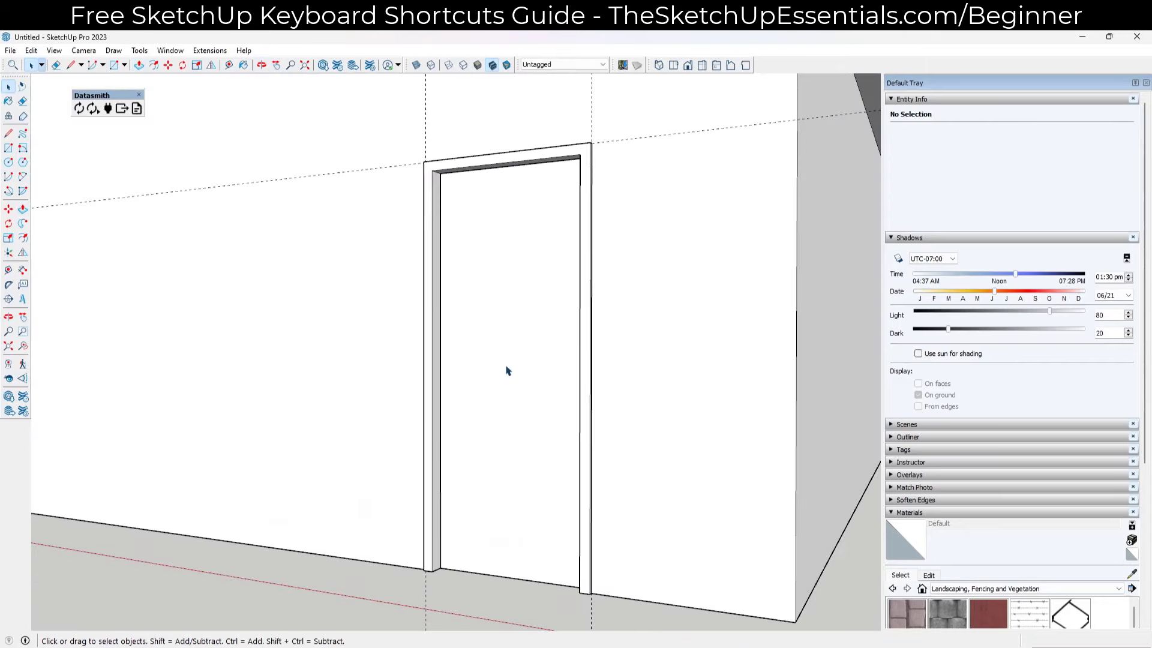
{"action": "left_click", "coordinate": [507, 371]}
{"action": "middle_click_drag", "start_coordinate": [518, 454], "coordinate": [593, 579]}
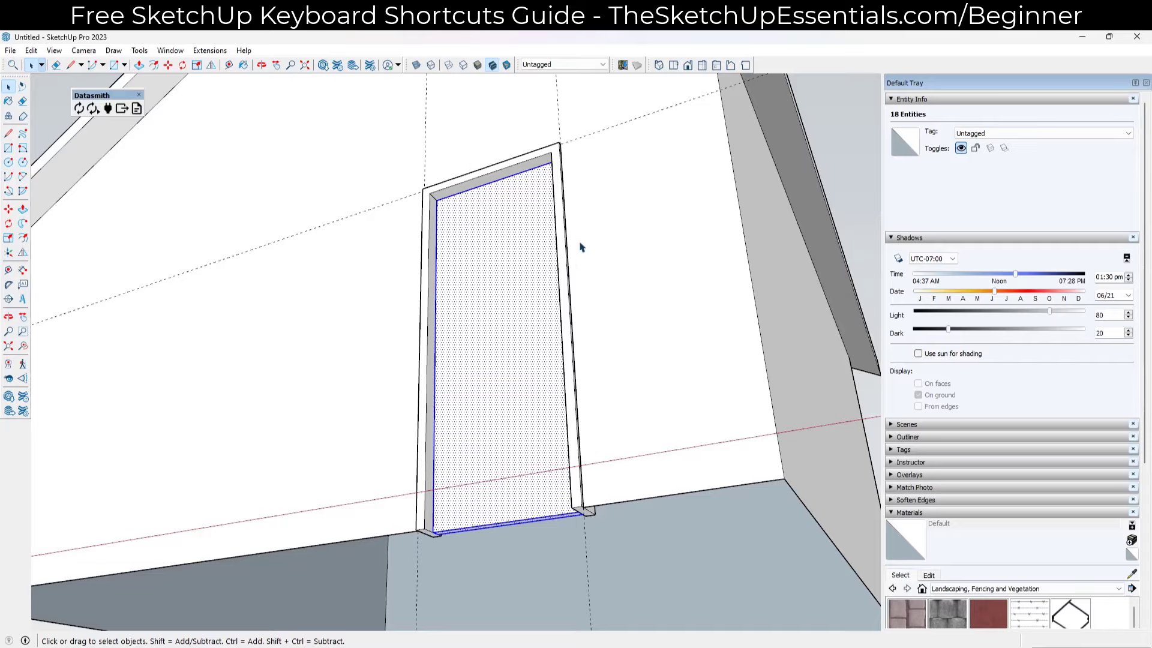
Make the door panel a component named Door Leaf - 3' x 7'.
{"action": "middle_click_drag", "start_coordinate": [504, 445], "coordinate": [486, 304]}
{"action": "right_click", "coordinate": [485, 298]}
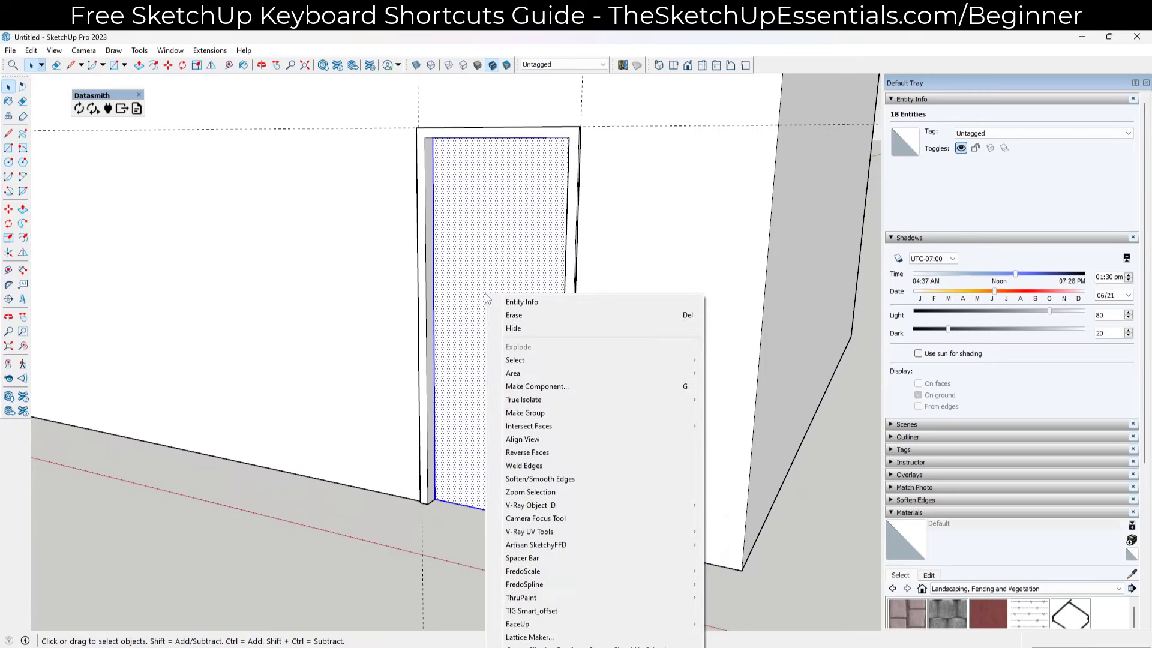
{"action": "left_click", "coordinate": [535, 386]}
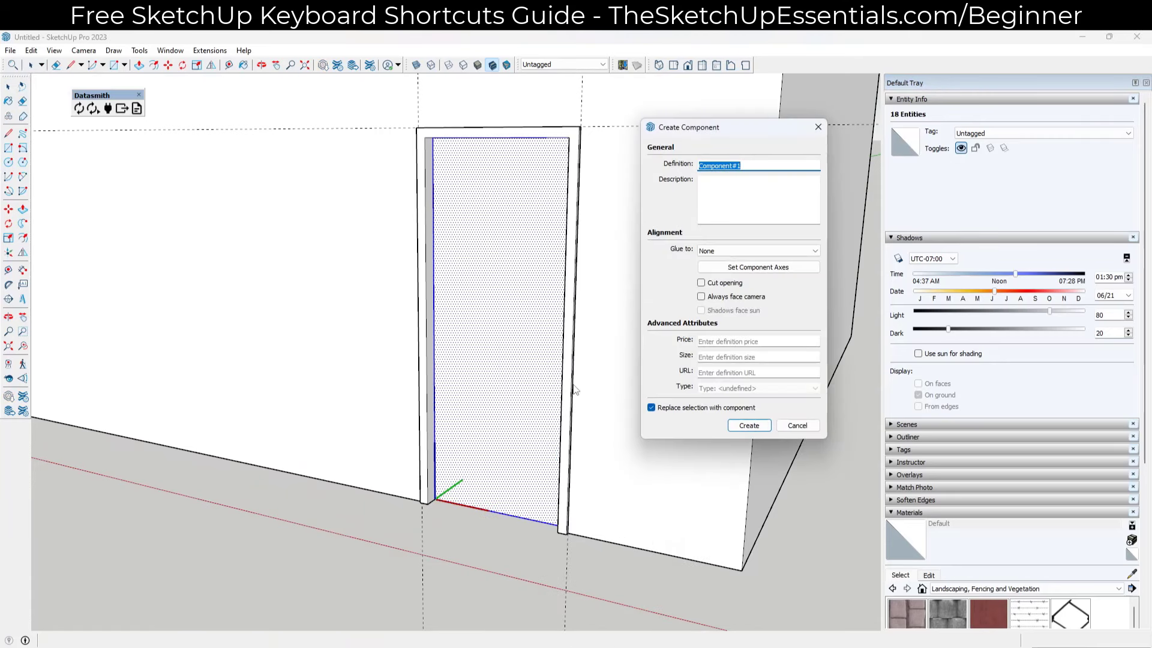
{"action": "type", "text": "Door Leaf - 3' x 7"}
{"action": "key", "text": "Return"}
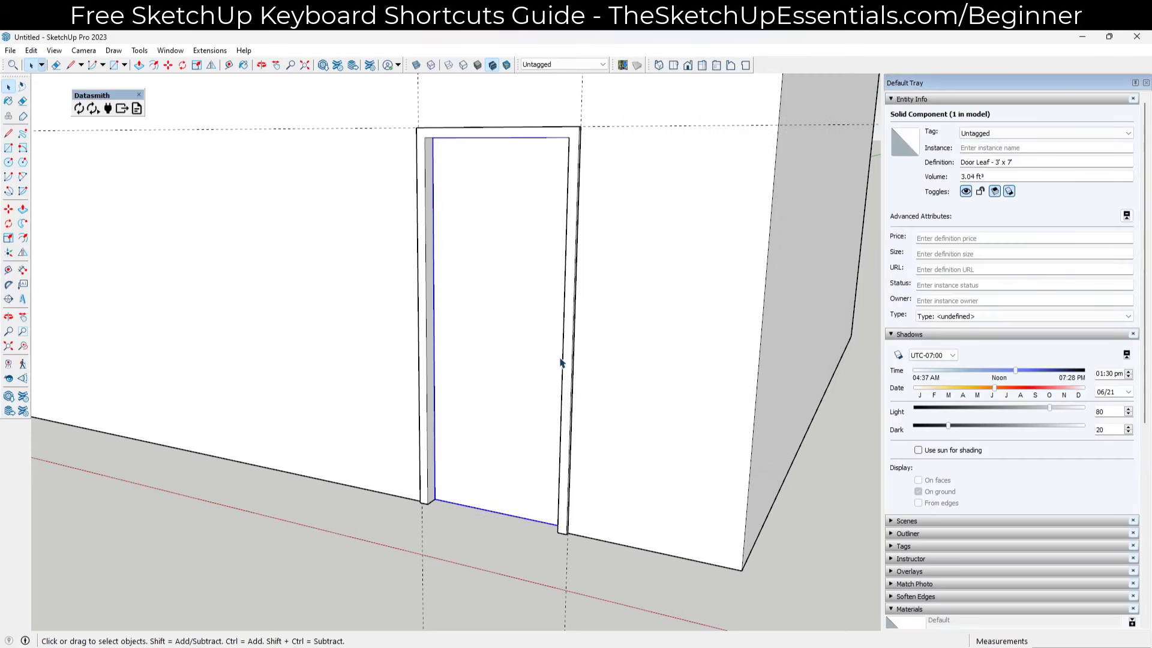
Add the door frame to the selection alongside the Door Leaf.
{"action": "middle_click_drag", "start_coordinate": [477, 386], "coordinate": [463, 332]}
{"action": "scroll", "coordinate": [515, 276], "scroll_direction": "down", "scroll_amount": 2}
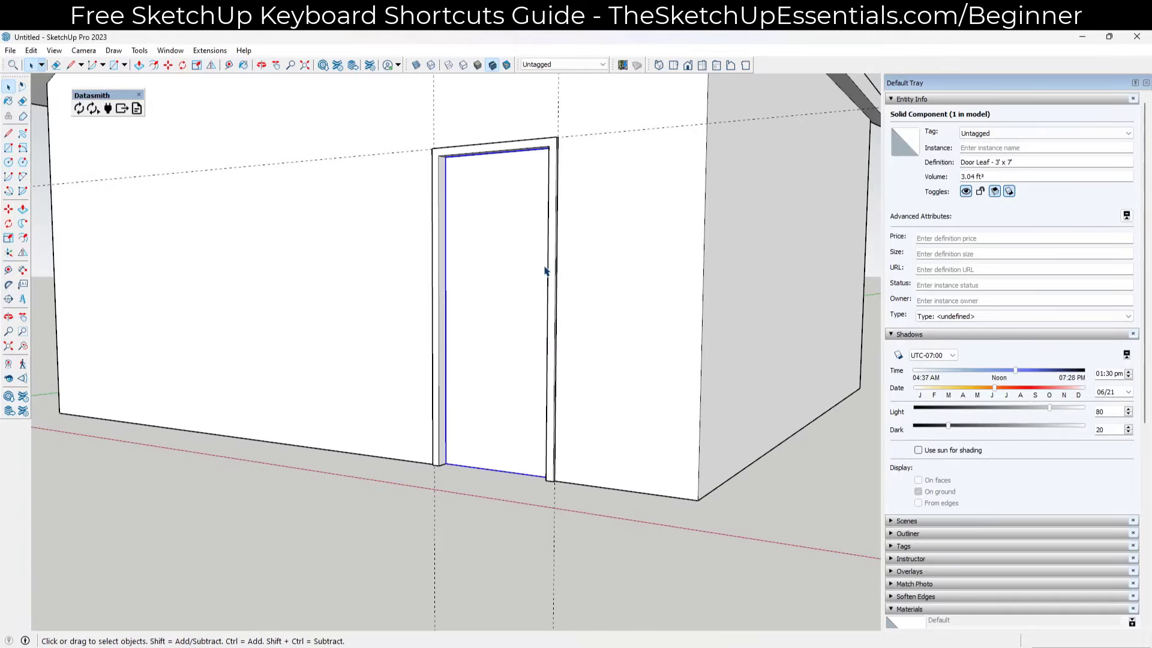
{"action": "middle_click_drag", "start_coordinate": [557, 268], "coordinate": [560, 292]}
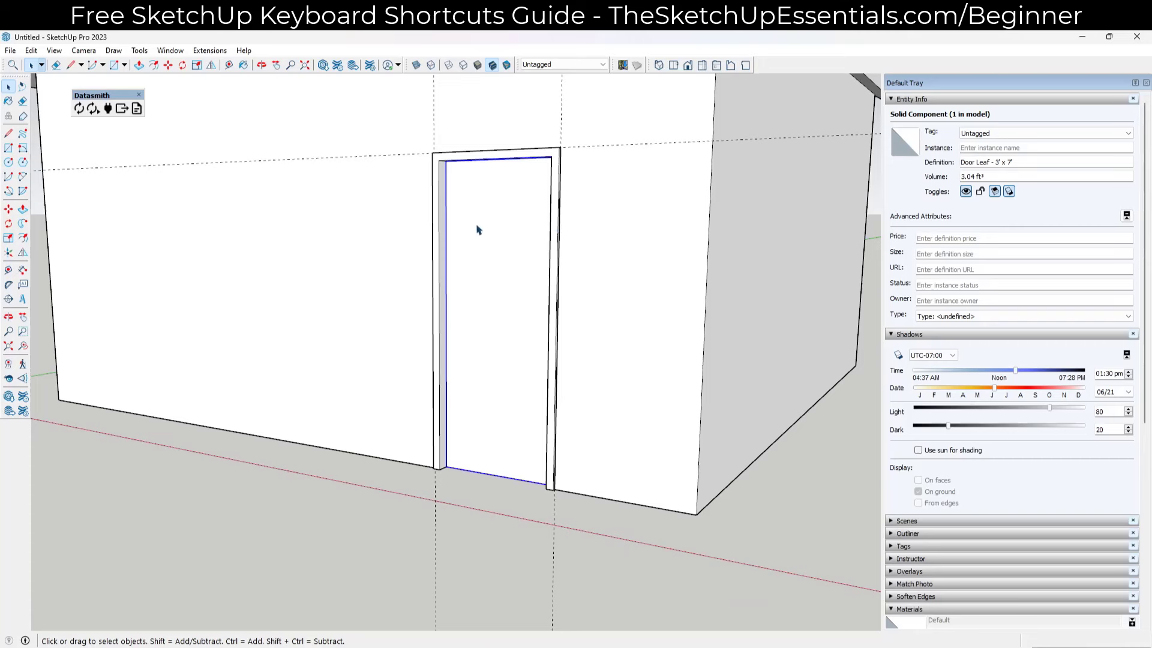
{"action": "left_click", "coordinate": [440, 223], "text": "shift"}
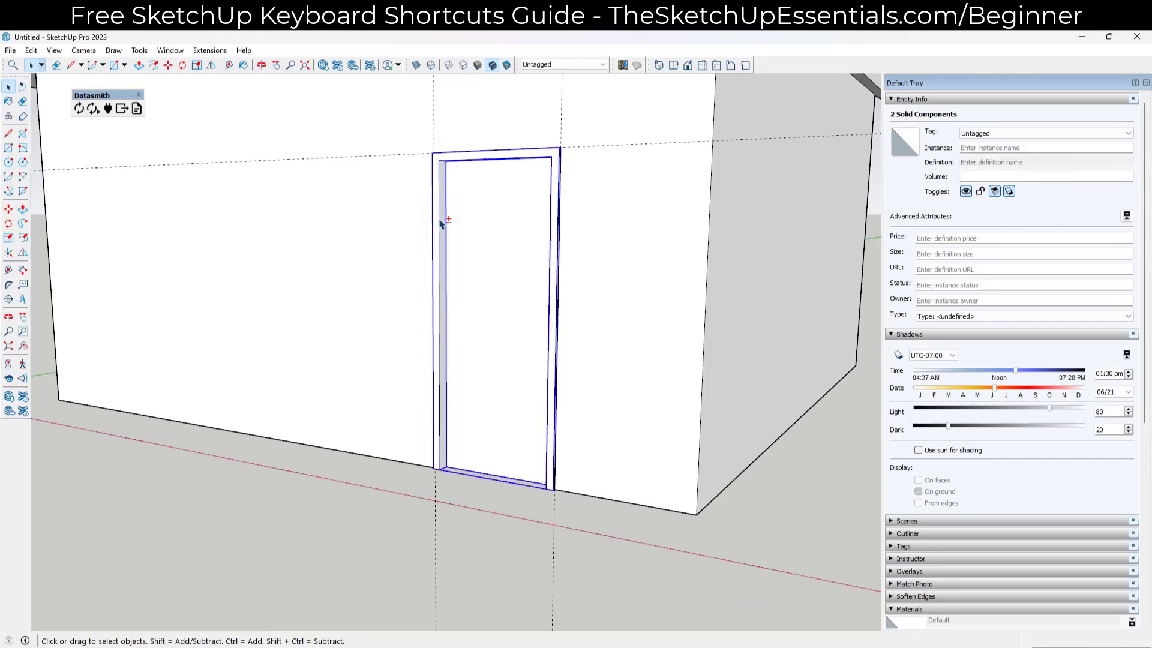
Group the door frame and door leaf together and bring up the Outliner.
{"action": "right_click", "coordinate": [440, 223]}
{"action": "left_click", "coordinate": [487, 365]}
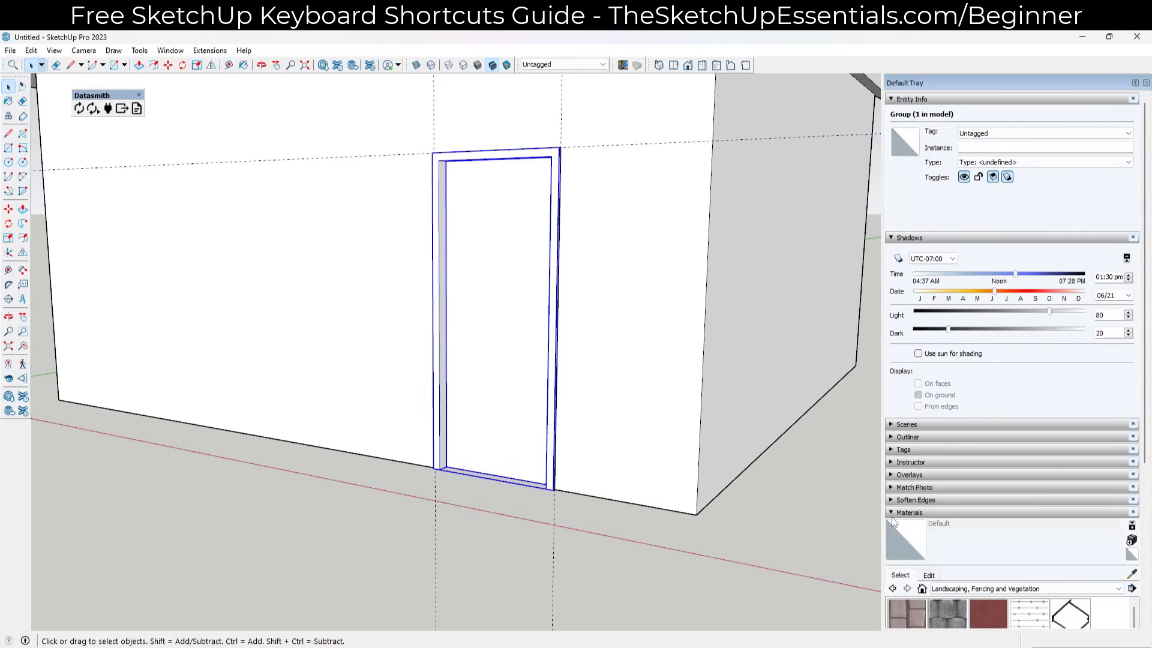
{"action": "left_click", "coordinate": [891, 513]}
{"action": "left_click", "coordinate": [891, 437]}
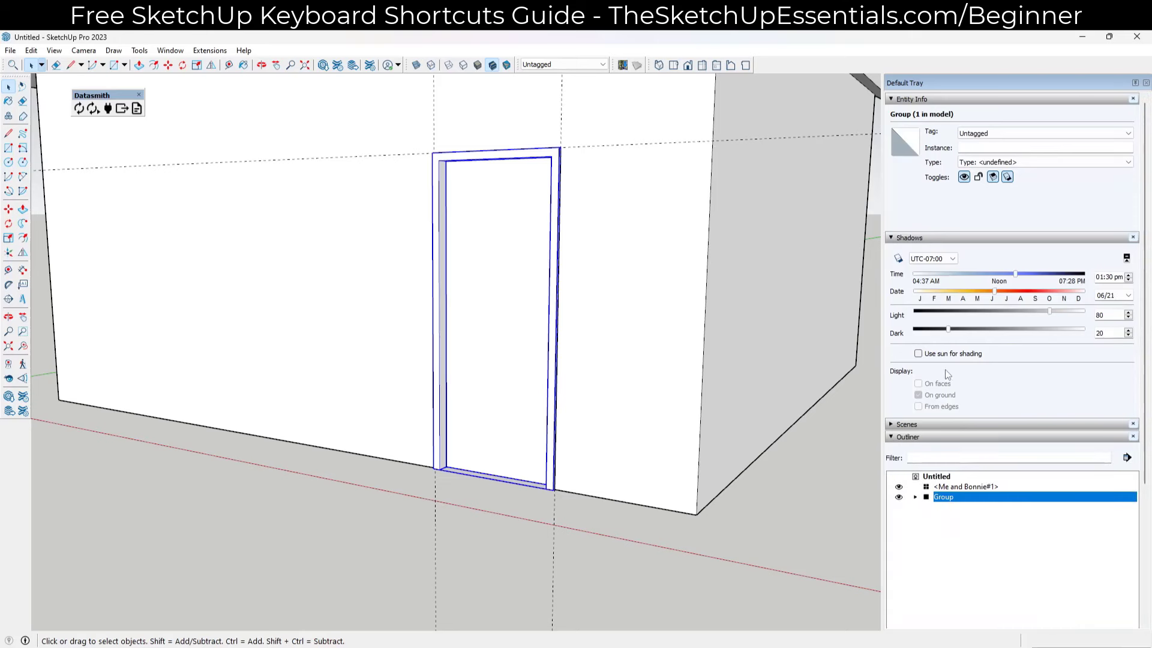
Rename the new group to Door - 3' x 7' in the Outliner.
{"action": "right_click", "coordinate": [971, 489]}
{"action": "key", "text": "Escape"}
{"action": "right_click", "coordinate": [968, 491]}
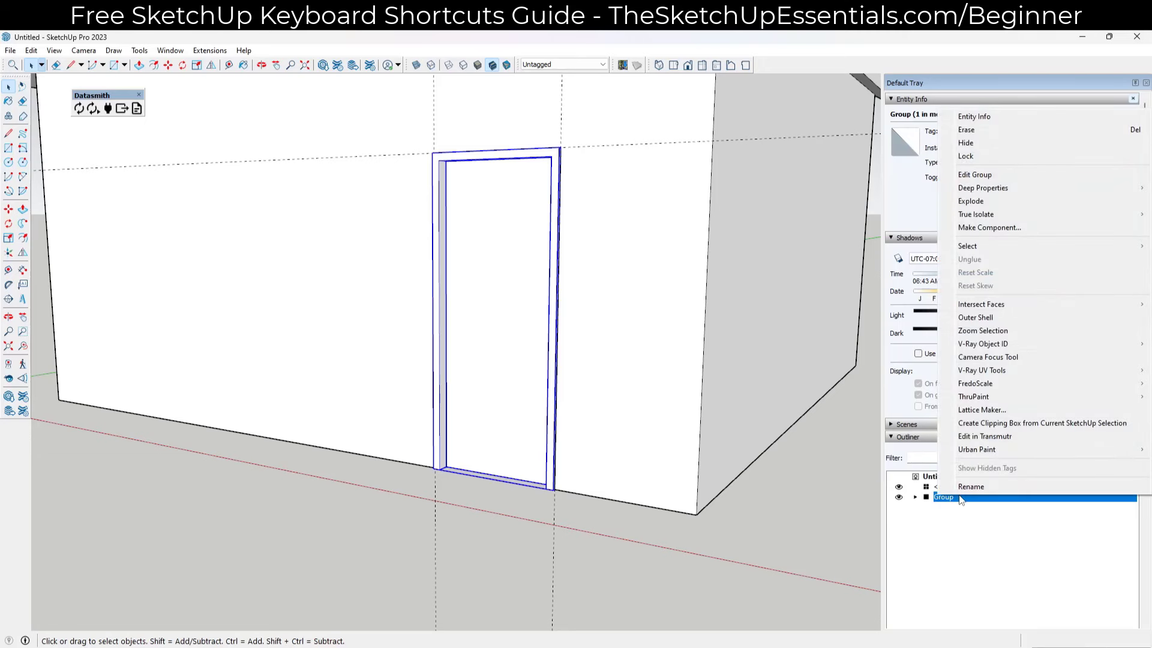
{"action": "left_click", "coordinate": [966, 487]}
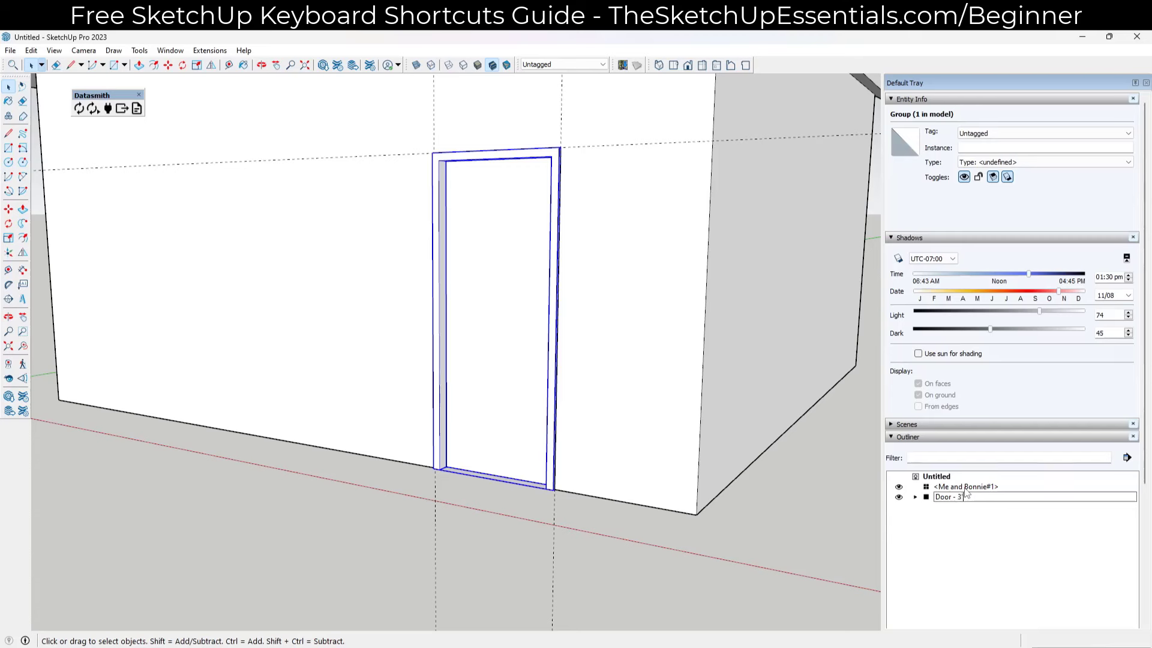
{"action": "key", "text": "Return"}
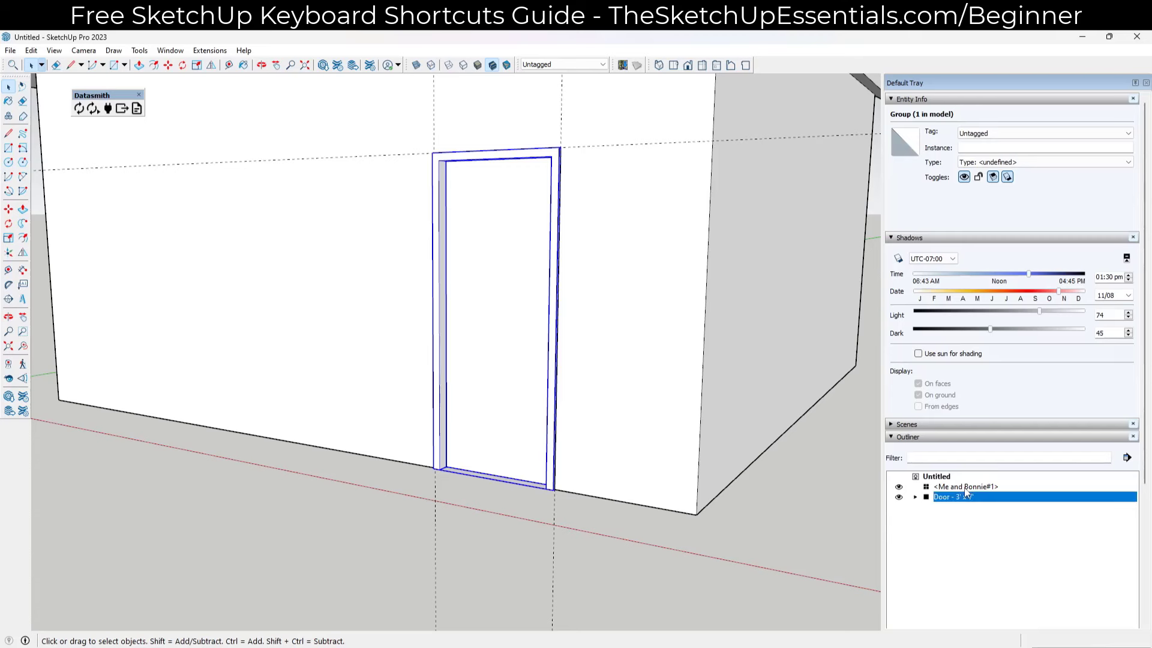
Expand the Door group in the Outliner to check its parts, then select the whole group.
{"action": "left_click", "coordinate": [914, 497]}
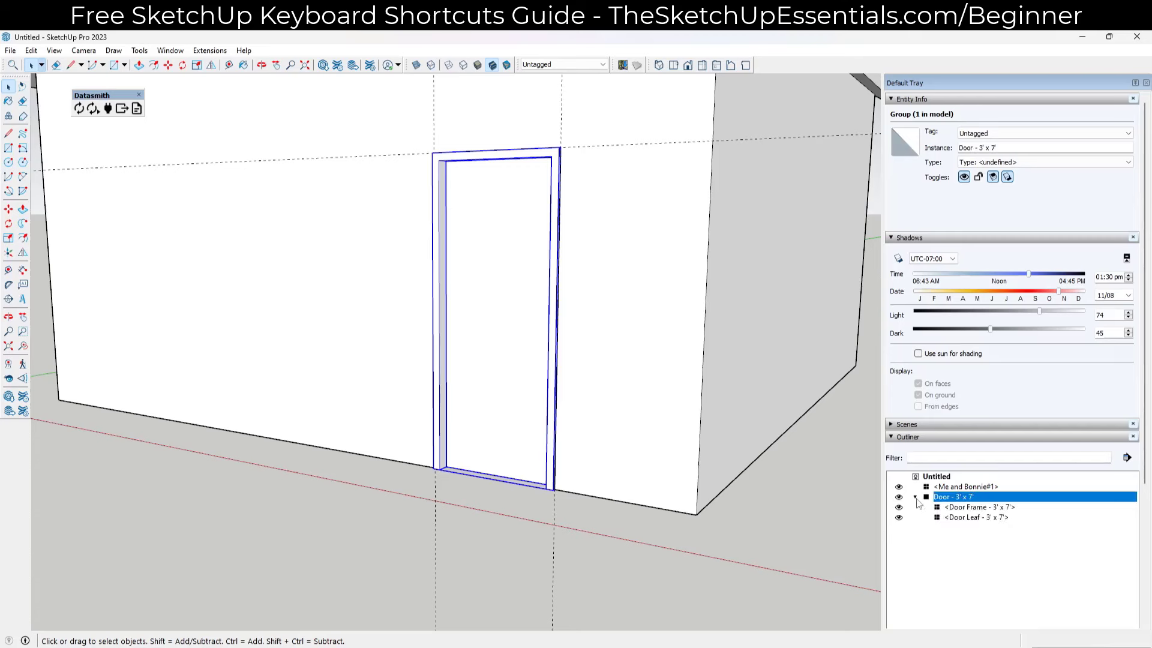
{"action": "left_click", "coordinate": [960, 507]}
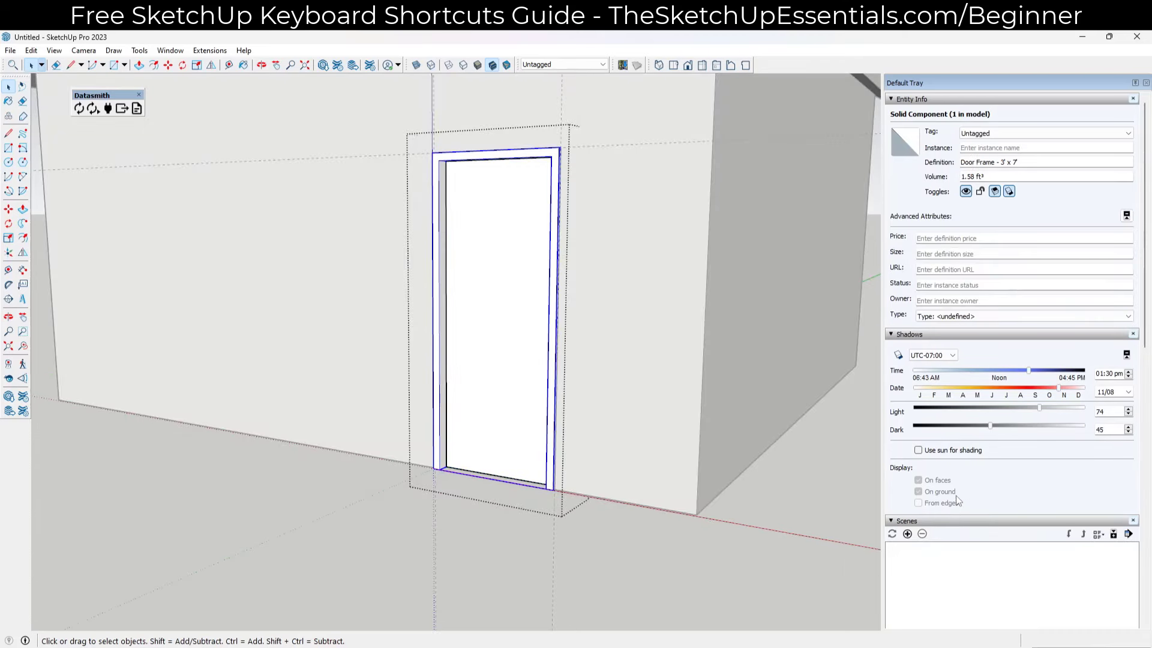
{"action": "scroll", "coordinate": [1012, 457], "scroll_direction": "down", "scroll_amount": 3}
{"action": "scroll", "coordinate": [1014, 456], "scroll_direction": "down", "scroll_amount": 5}
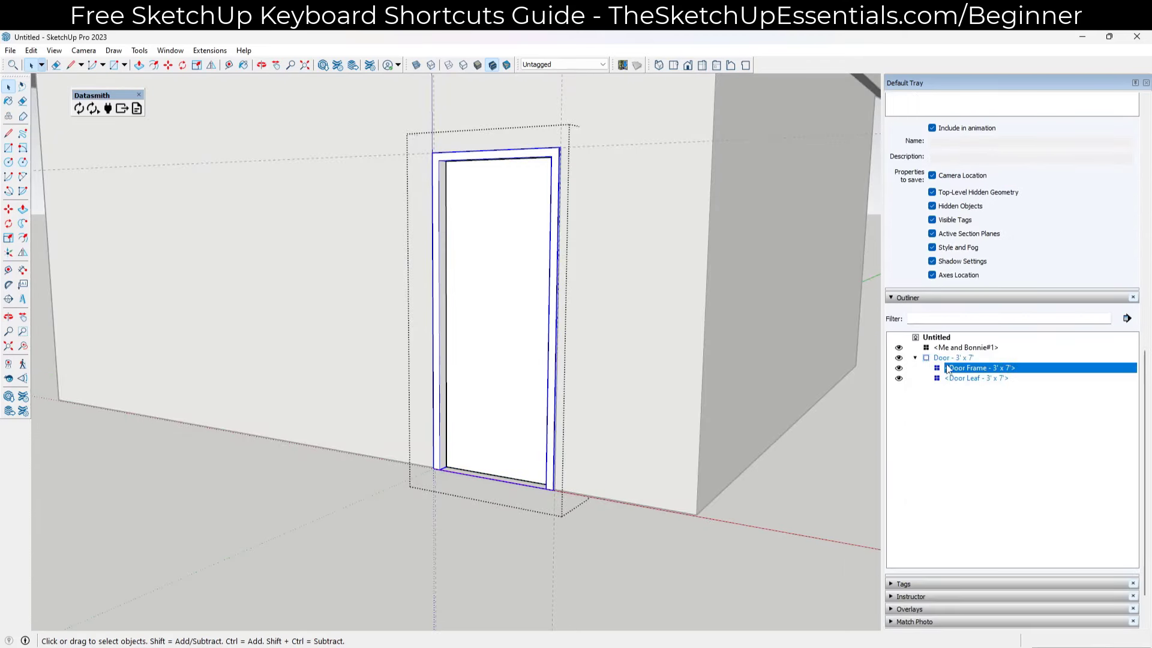
{"action": "left_click", "coordinate": [949, 360]}
{"action": "scroll", "coordinate": [949, 364], "scroll_direction": "down", "scroll_amount": 2}
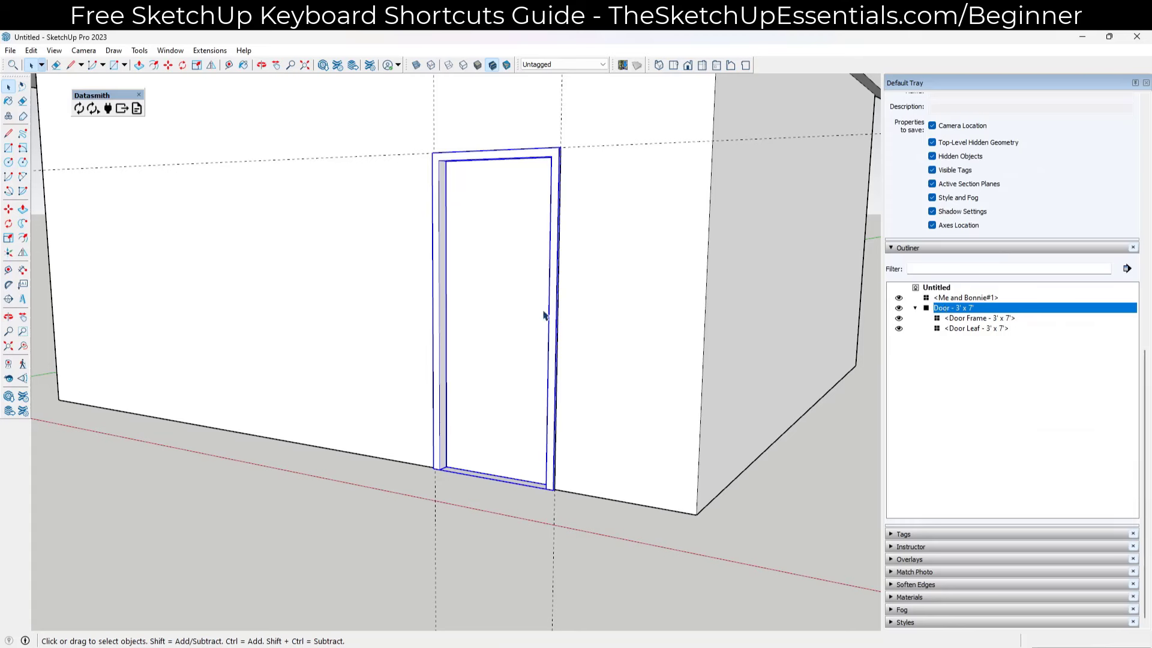
Make the Door group a component, keeping the name Door - 3' x 7'.
{"action": "right_click", "coordinate": [953, 309]}
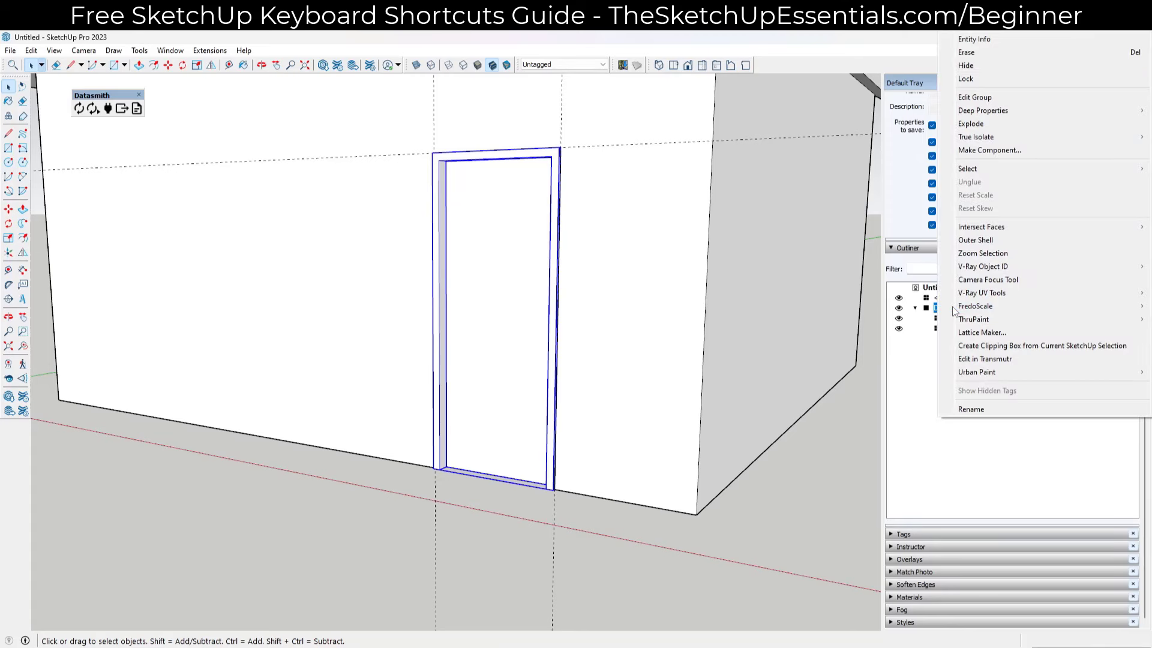
{"action": "mouse_move", "coordinate": [984, 292]}
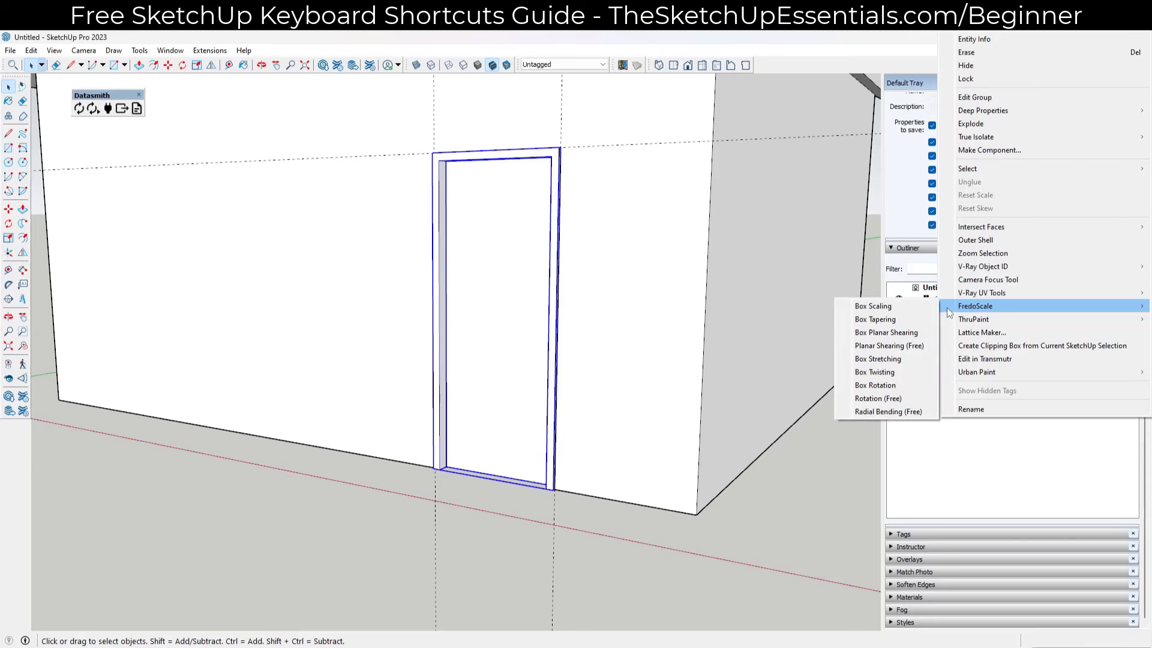
{"action": "left_click", "coordinate": [1006, 151]}
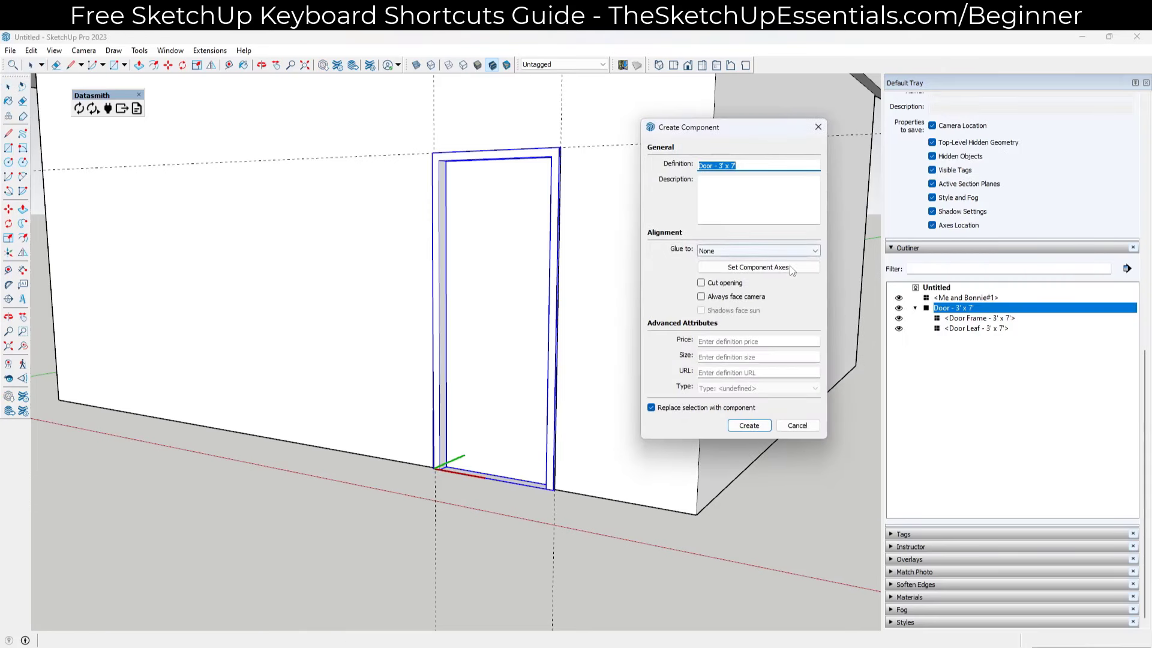
{"action": "left_click", "coordinate": [760, 425]}
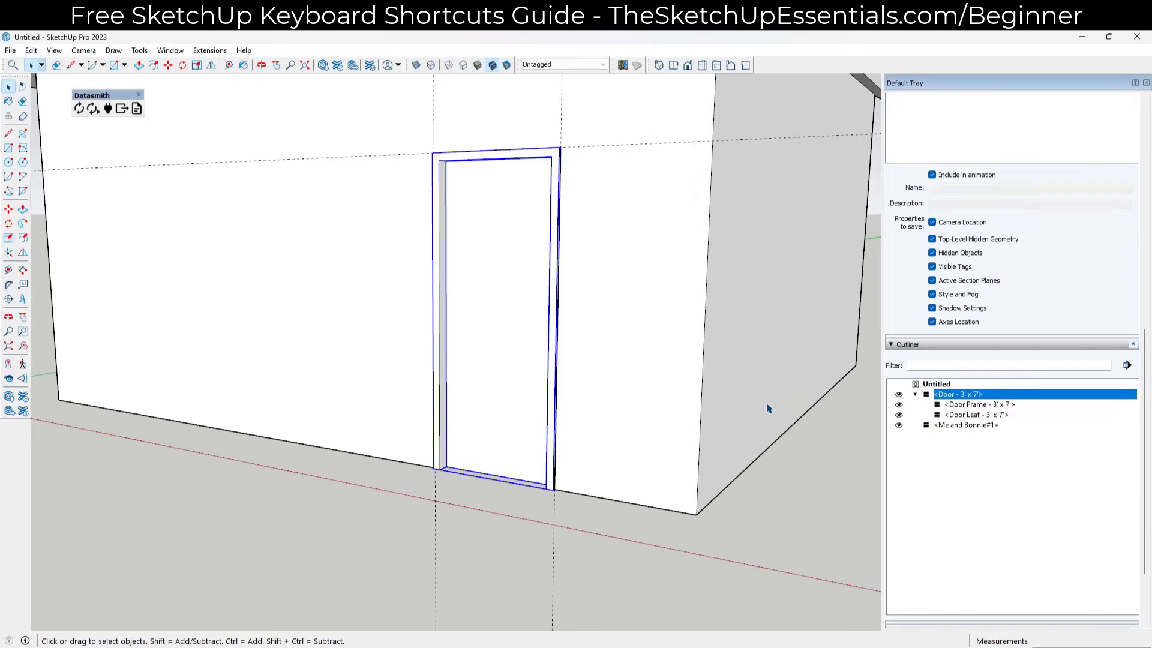
{"action": "scroll", "coordinate": [744, 378], "scroll_direction": "down", "scroll_amount": 5}
{"action": "key", "text": "o"}
{"action": "left_click_drag", "start_coordinate": [660, 336], "coordinate": [683, 322]}
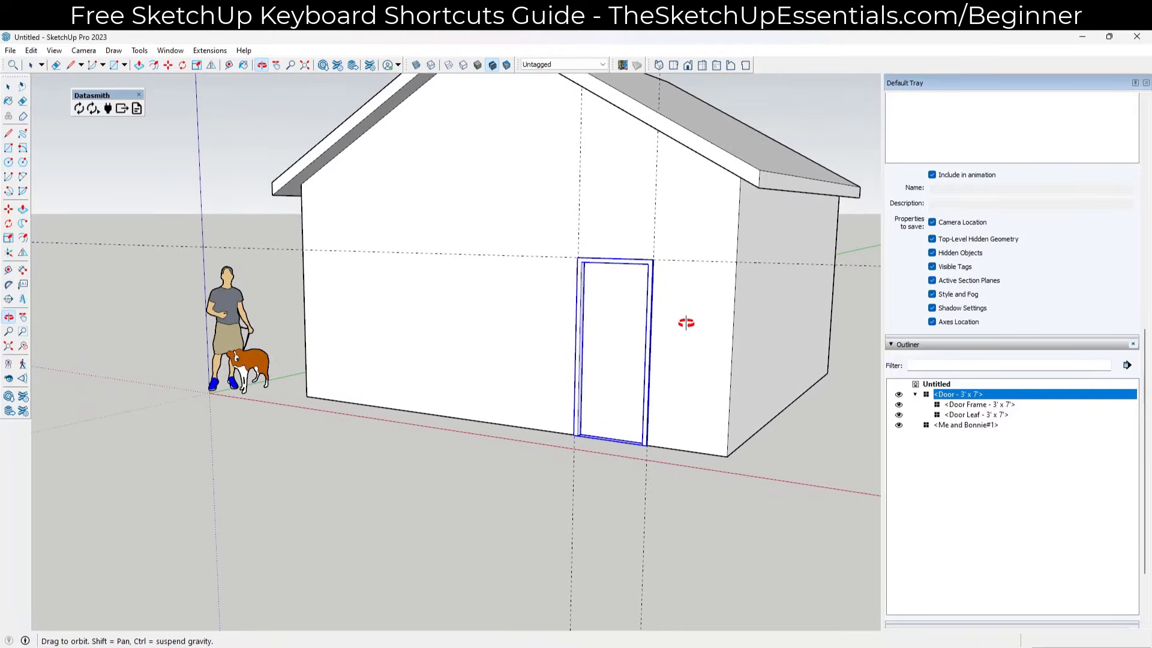
Place a window guide 3' from the front wall's left edge.
{"action": "key", "text": "space"}
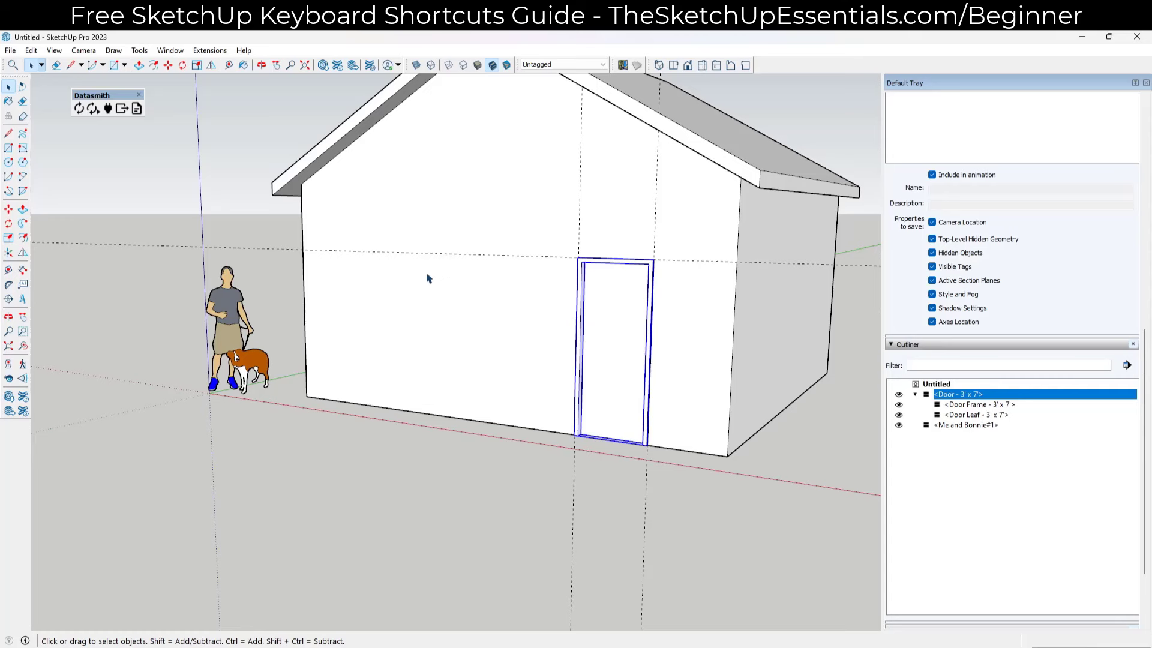
{"action": "left_click", "coordinate": [9, 271]}
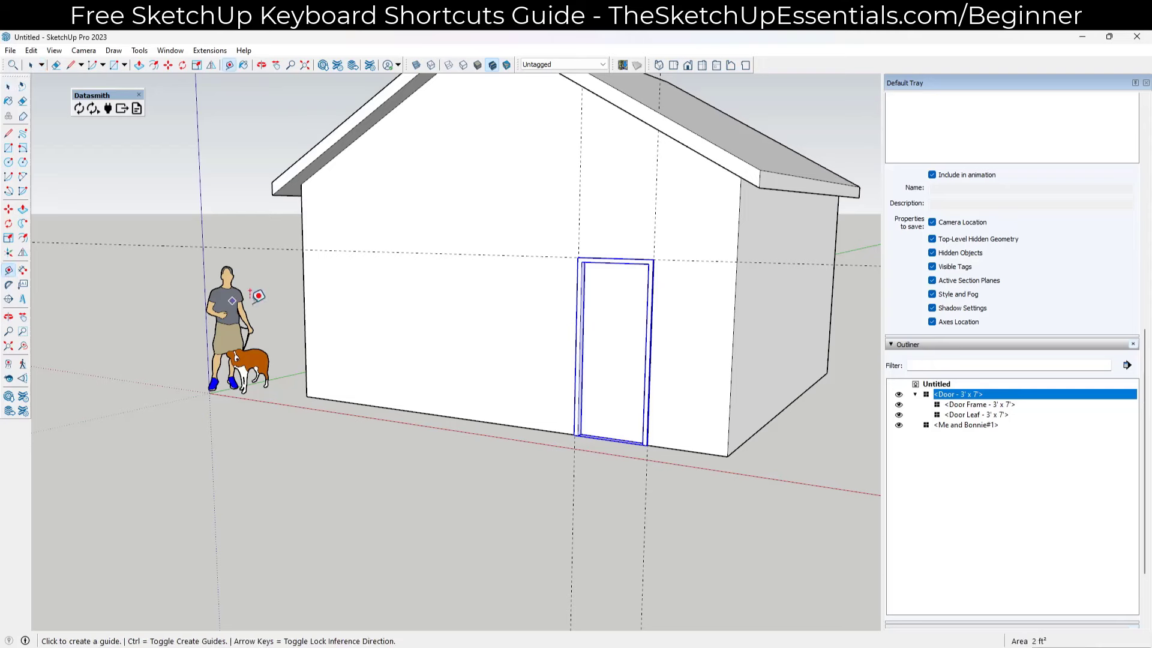
{"action": "left_click", "coordinate": [304, 293]}
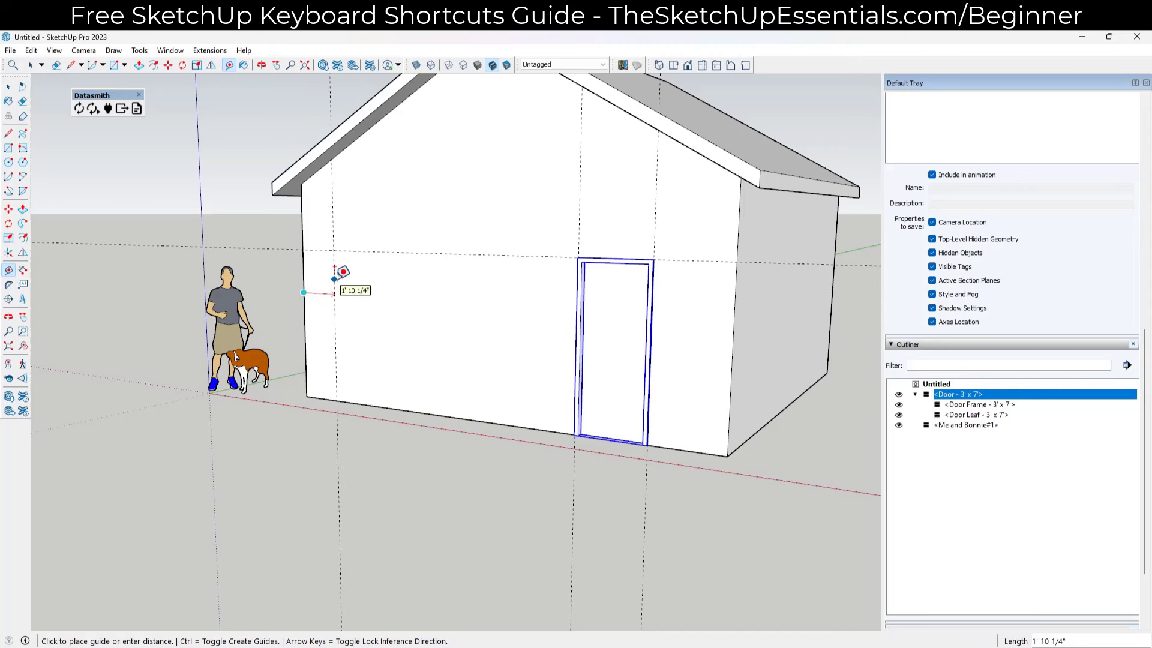
{"action": "type", "text": "3"}
{"action": "key", "text": "Return"}
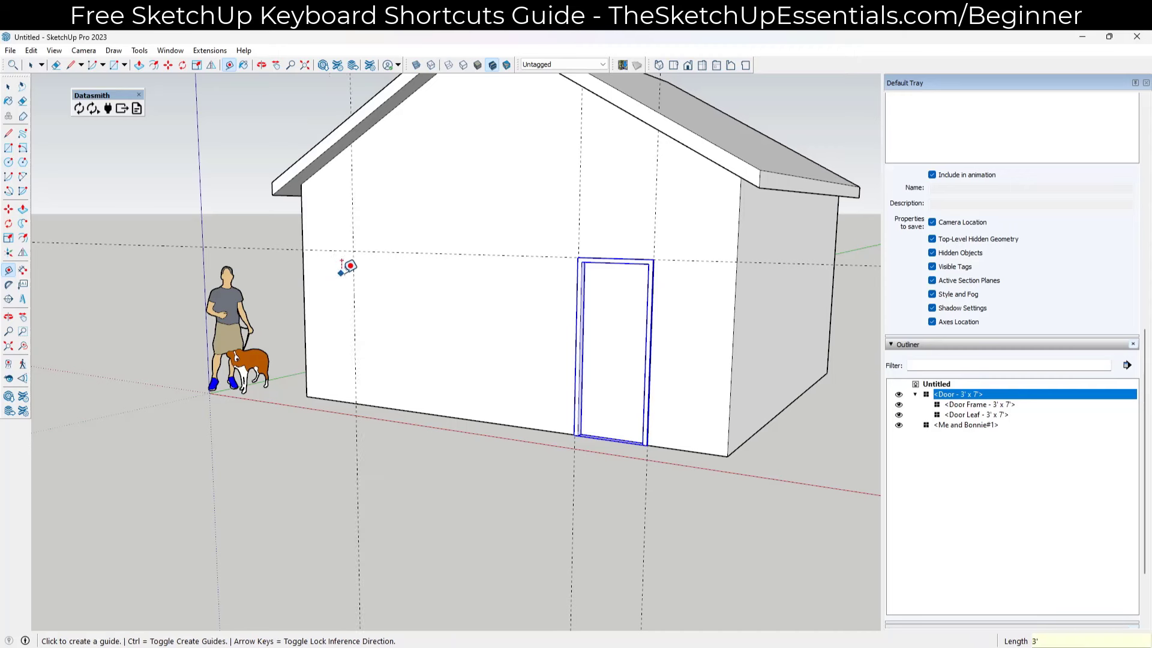
Add a second guide 4' beyond the first to mark the window width.
{"action": "left_click", "coordinate": [353, 274]}
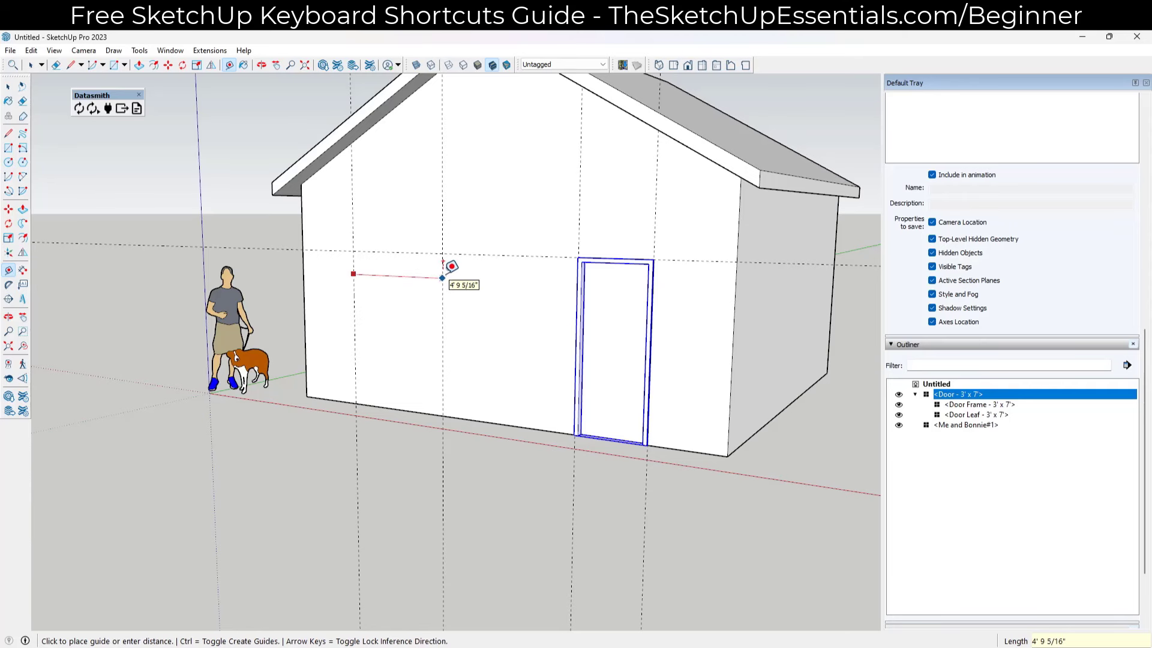
{"action": "type", "text": "4"}
{"action": "key", "text": "Return"}
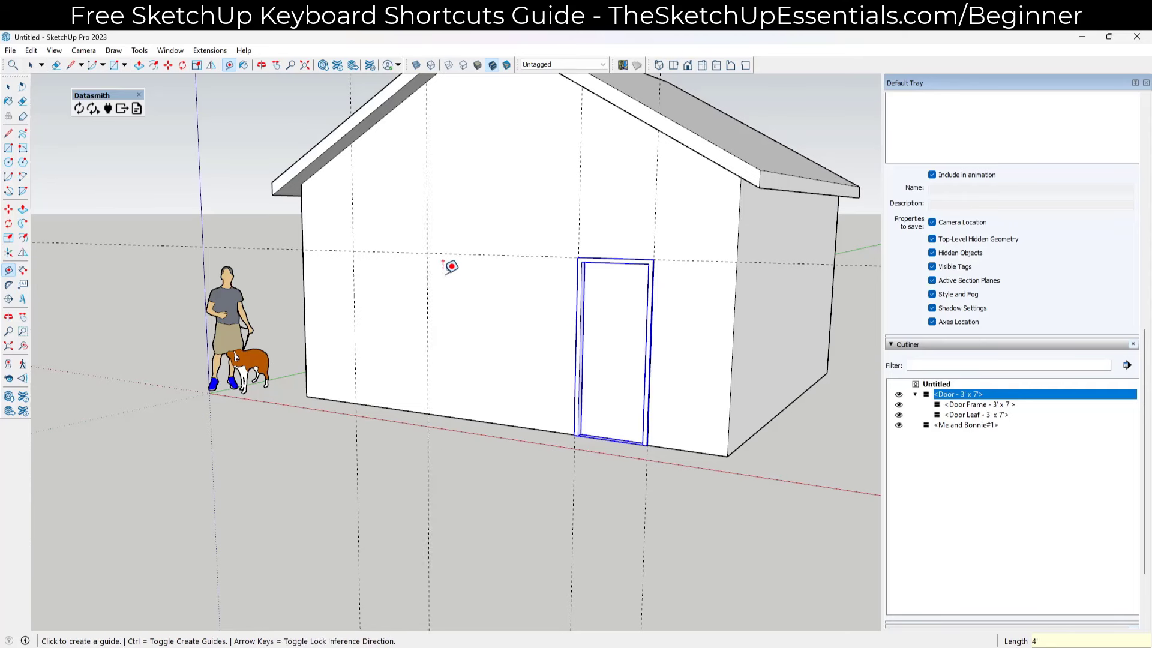
{"action": "left_click", "coordinate": [404, 252]}
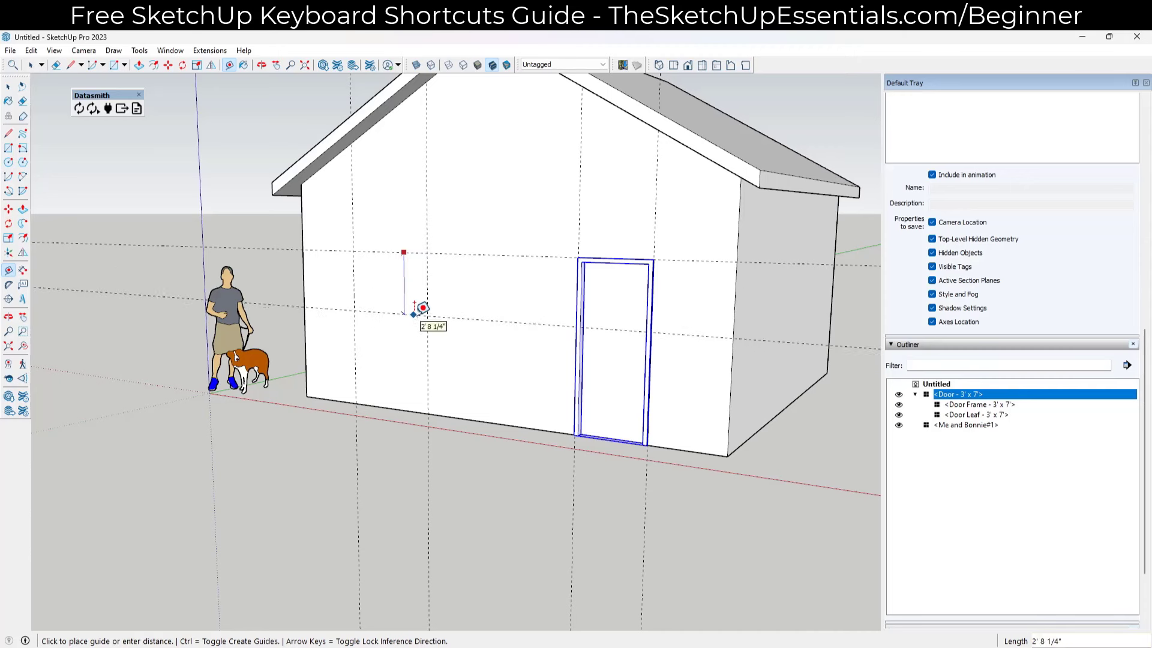
{"action": "key", "text": "Escape"}
{"action": "key", "text": "space"}
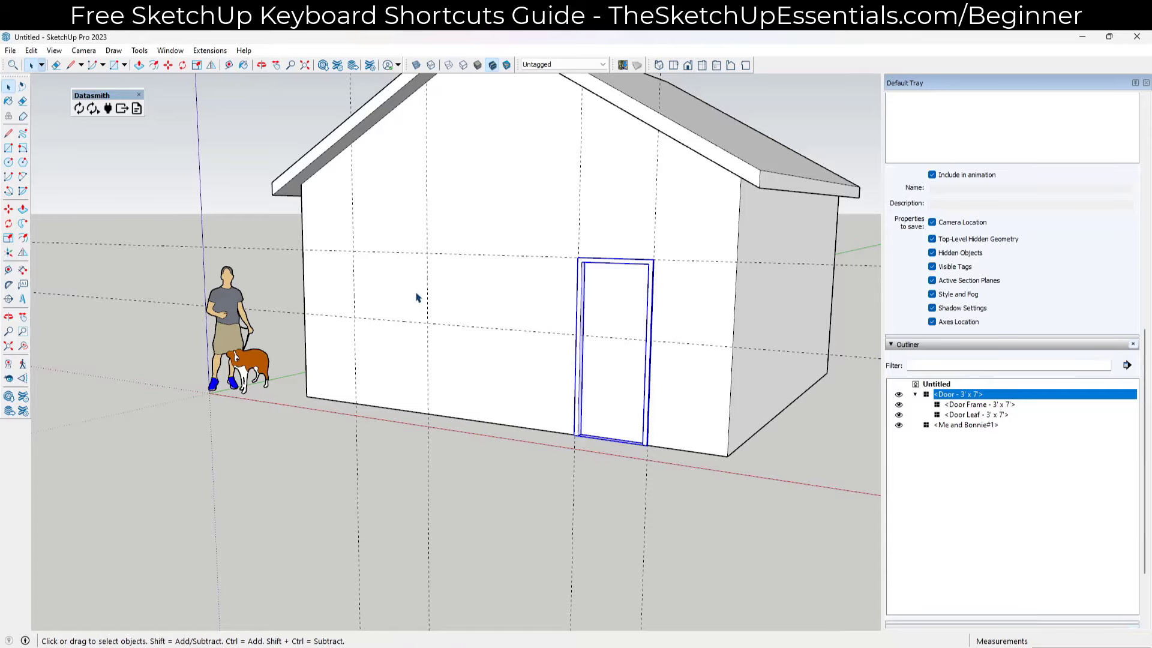
{"action": "key", "text": "o"}
{"action": "left_click_drag", "start_coordinate": [418, 298], "coordinate": [491, 277]}
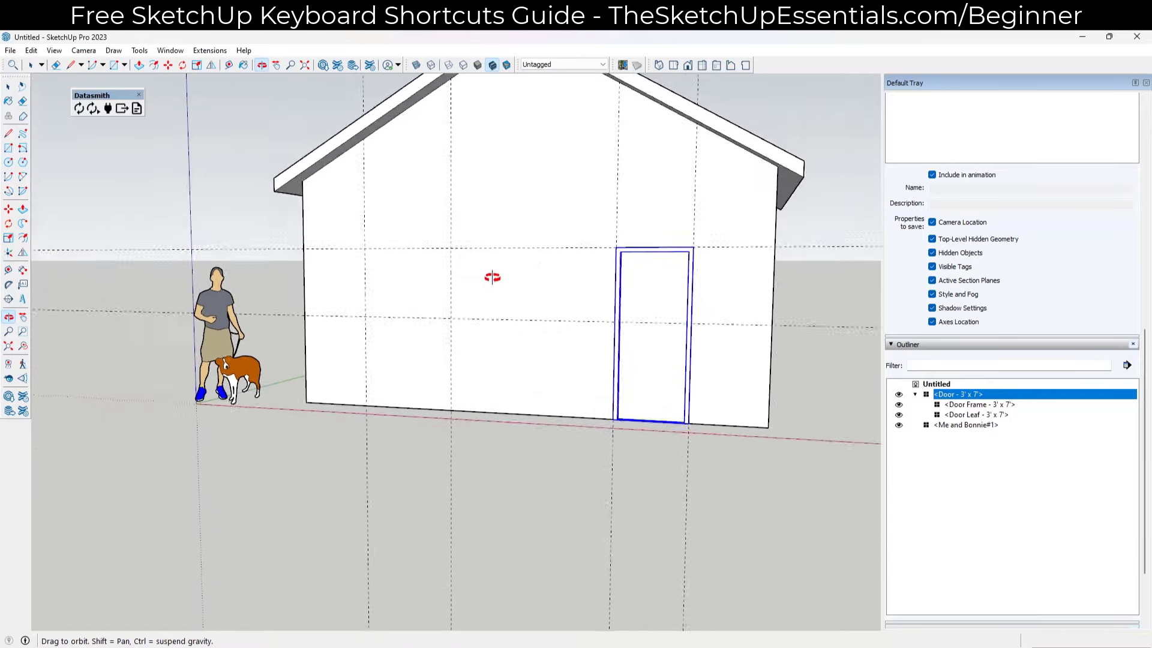
Draw the window rectangle between the guide intersections on the front wall.
{"action": "key", "text": "space"}
{"action": "scroll", "coordinate": [420, 296], "scroll_direction": "up", "scroll_amount": 5}
{"action": "key", "text": "r"}
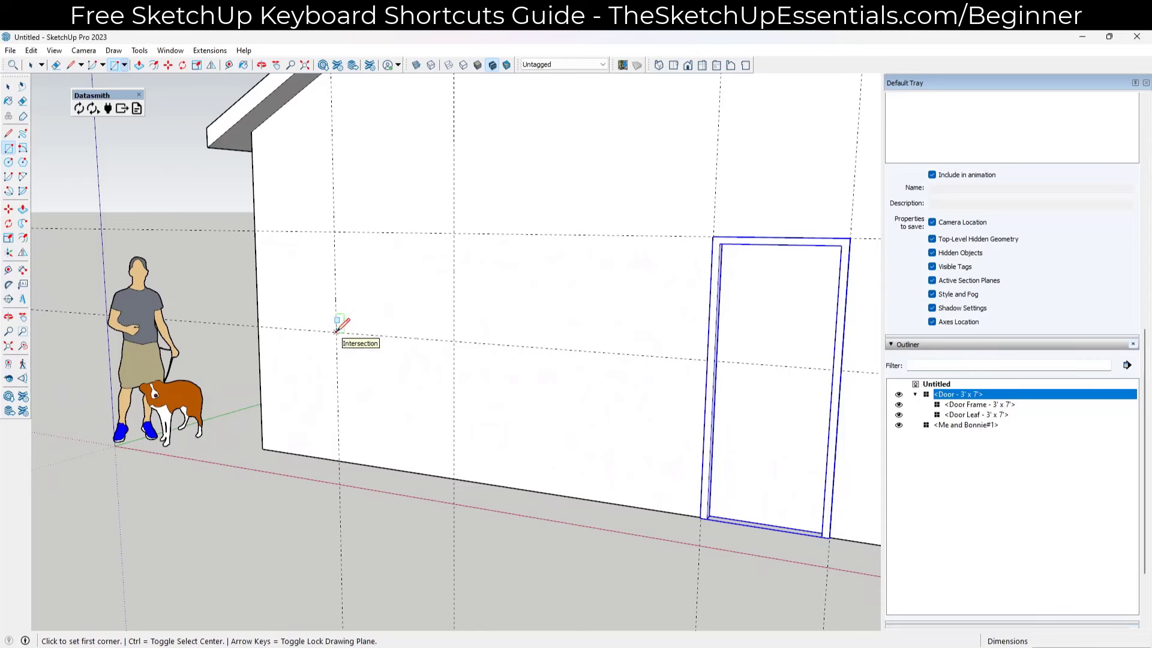
{"action": "left_click", "coordinate": [336, 330]}
{"action": "left_click", "coordinate": [454, 233]}
{"action": "key", "text": "space"}
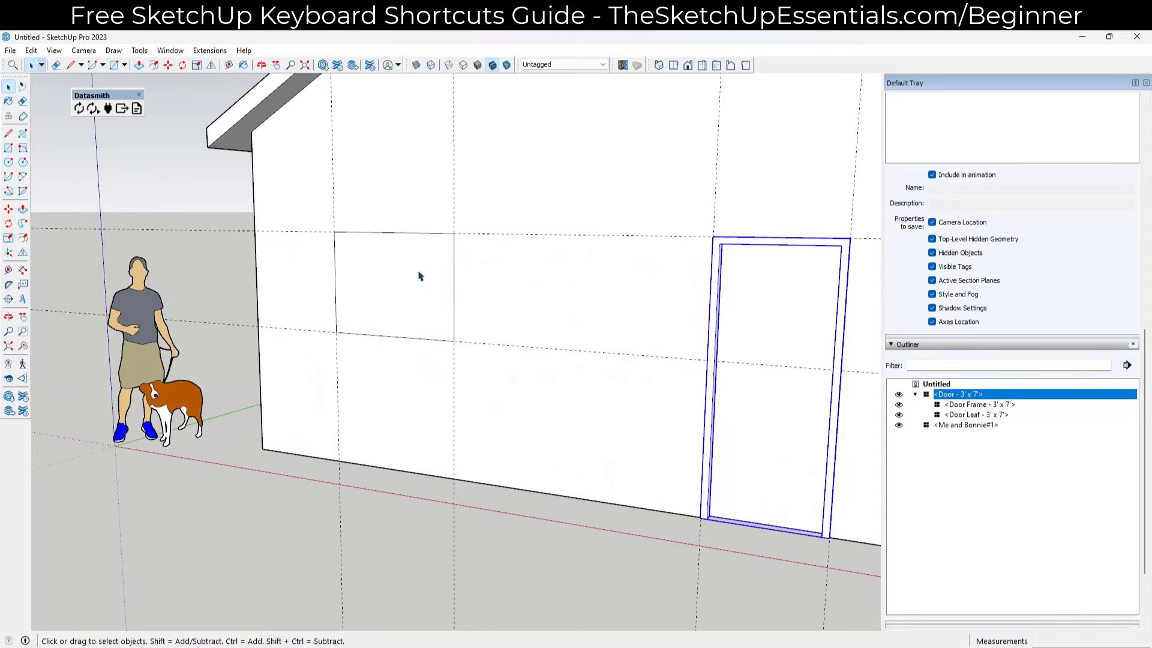
Orbit around the wall and select the wall and window rectangle faces.
{"action": "scroll", "coordinate": [419, 275], "scroll_direction": "up", "scroll_amount": 4}
{"action": "key", "text": "o"}
{"action": "mouse_move", "coordinate": [427, 250]}
{"action": "left_mouse_down"}
{"action": "mouse_move", "coordinate": [381, 235]}
{"action": "mouse_move", "coordinate": [419, 240]}
{"action": "left_mouse_up"}
{"action": "key", "text": "space"}
{"action": "middle_click_drag", "start_coordinate": [406, 264], "coordinate": [451, 274]}
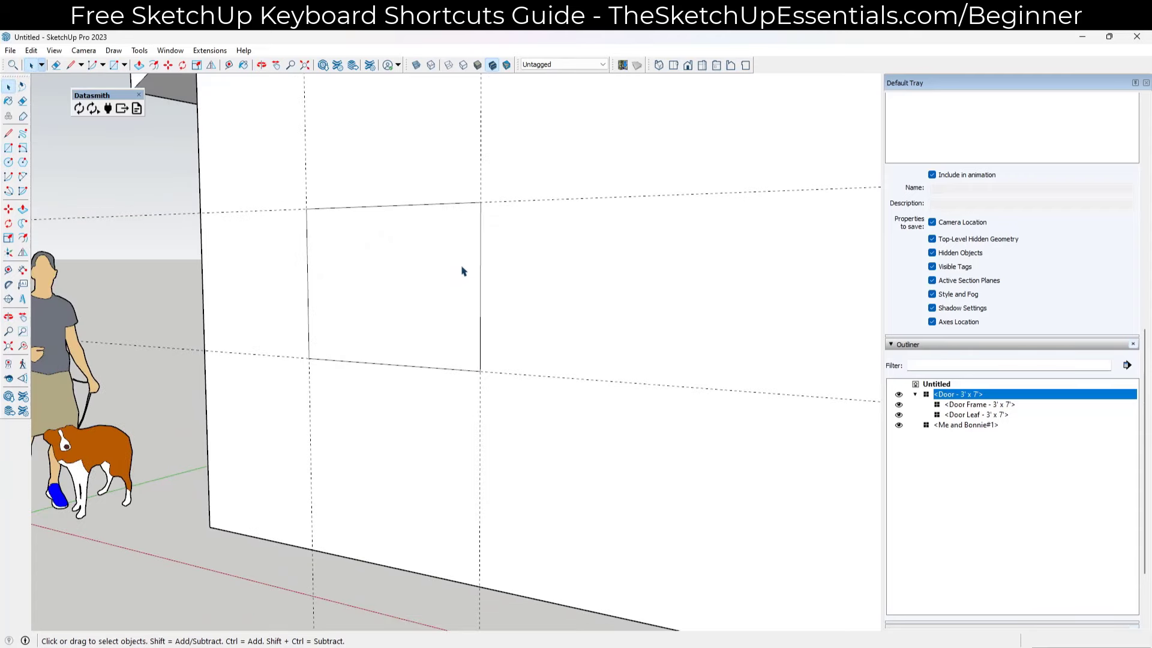
{"action": "key", "text": "f"}
{"action": "key", "text": "space"}
{"action": "left_click", "coordinate": [522, 270]}
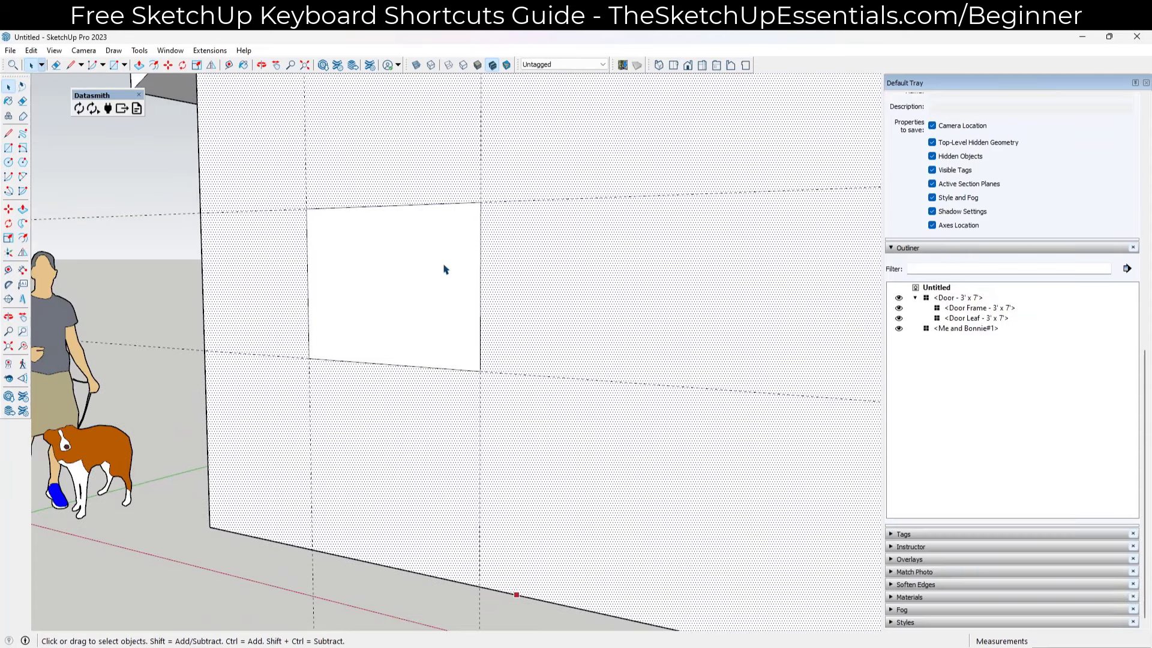
{"action": "left_click", "coordinate": [446, 271]}
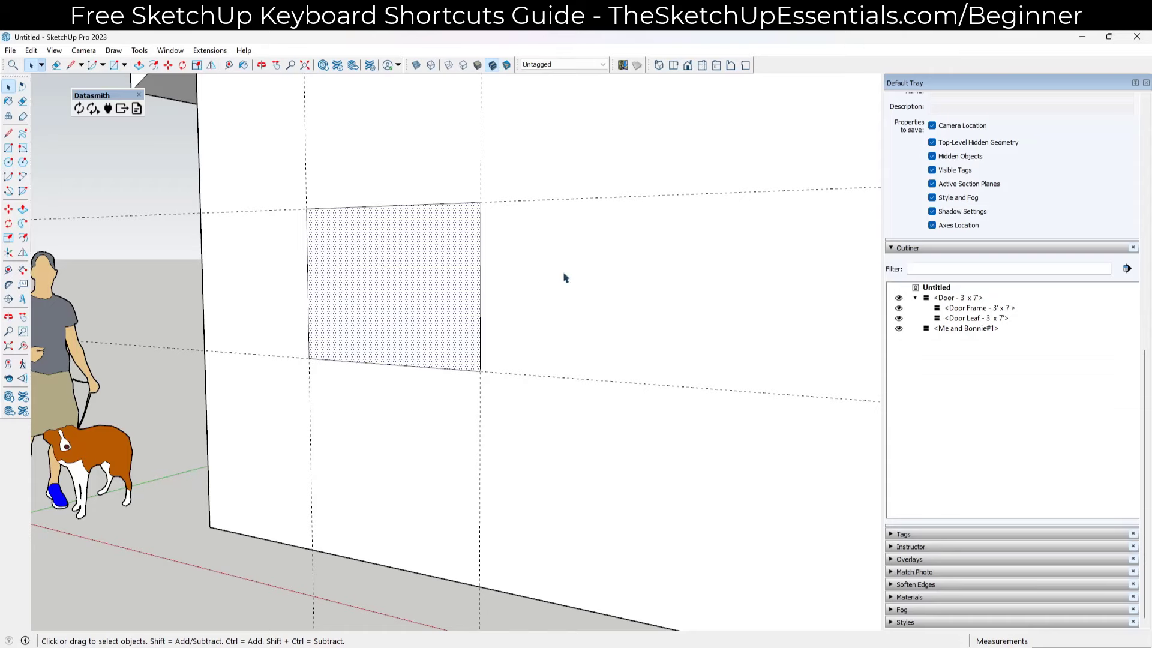
Offset the window rectangle's edges 2 inches inward.
{"action": "middle_click_drag", "start_coordinate": [564, 278], "coordinate": [360, 260]}
{"action": "scroll", "coordinate": [354, 259], "scroll_direction": "up", "scroll_amount": 2}
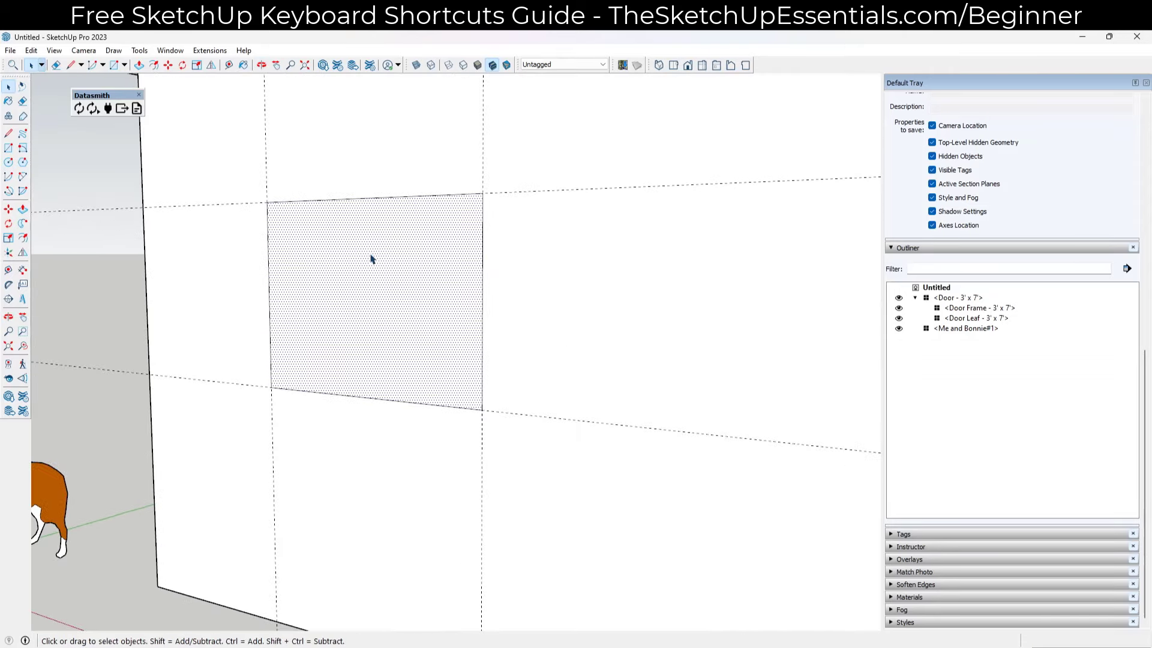
{"action": "key", "text": "f"}
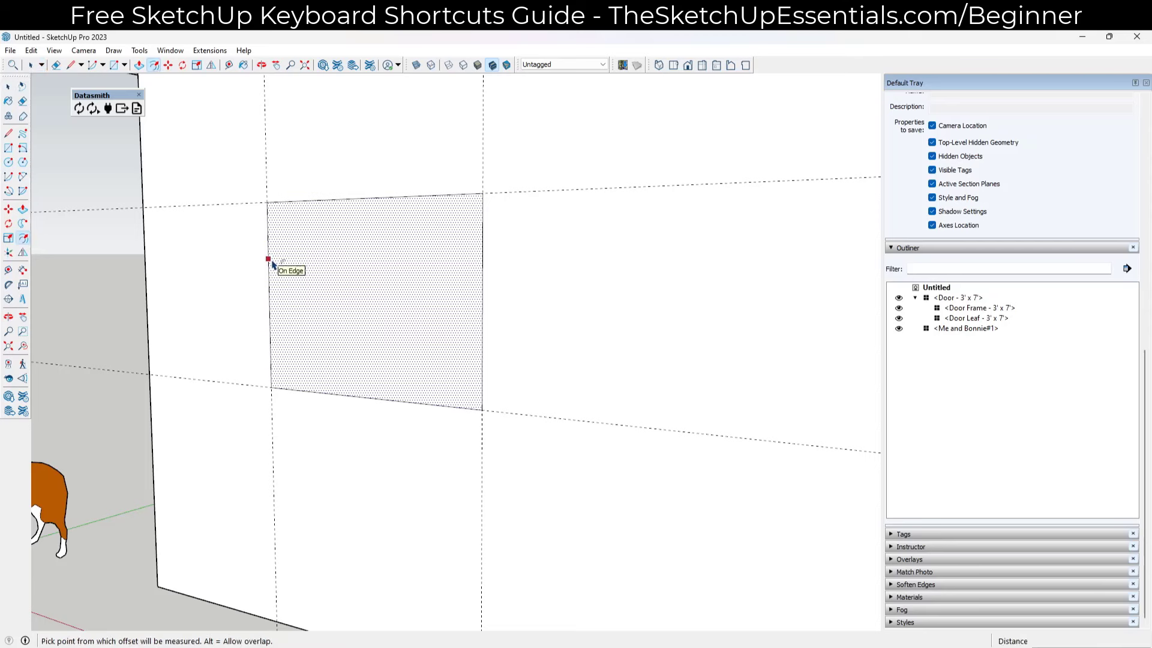
{"action": "left_click", "coordinate": [270, 259]}
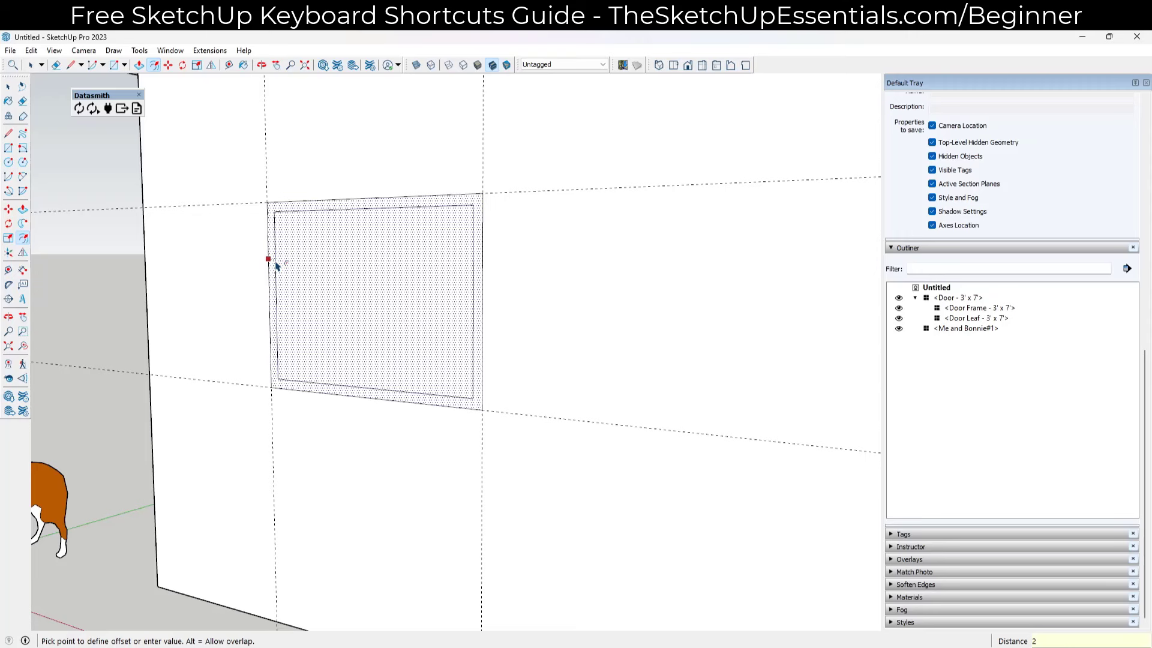
{"action": "type", "text": "2"}
{"action": "key", "text": "Return"}
Delete the inner rectangle face to open the window, leaving the 2-inch border.
{"action": "key", "text": "space"}
{"action": "left_click", "coordinate": [378, 307]}
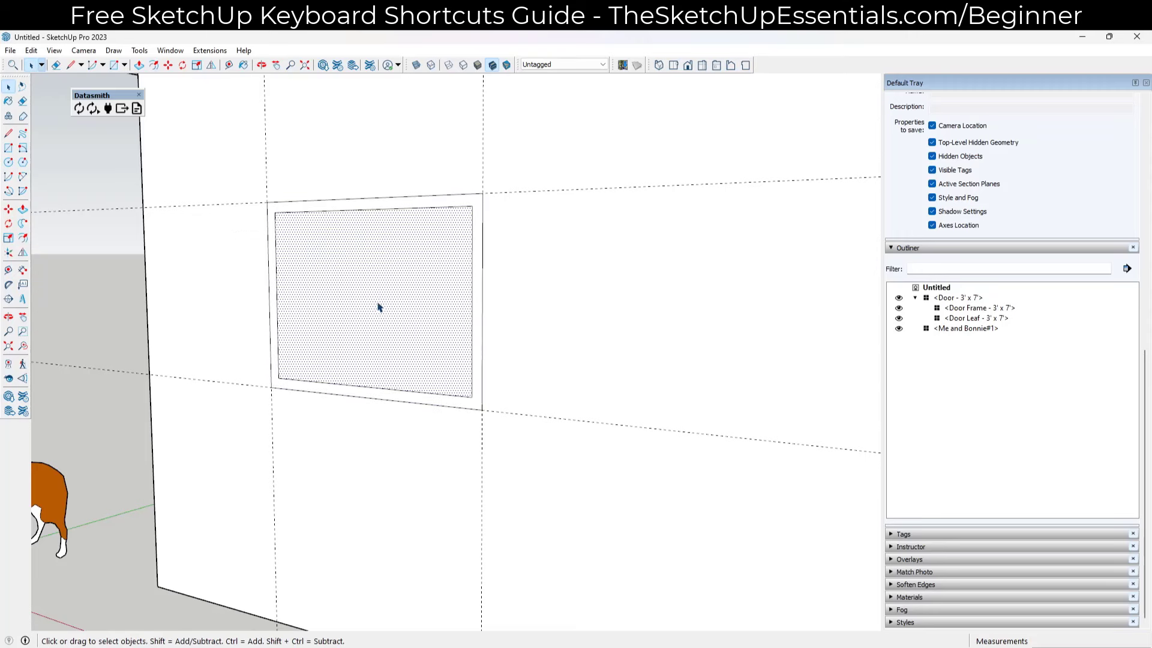
{"action": "key", "text": "Delete"}
{"action": "middle_click_drag", "start_coordinate": [394, 298], "coordinate": [359, 282]}
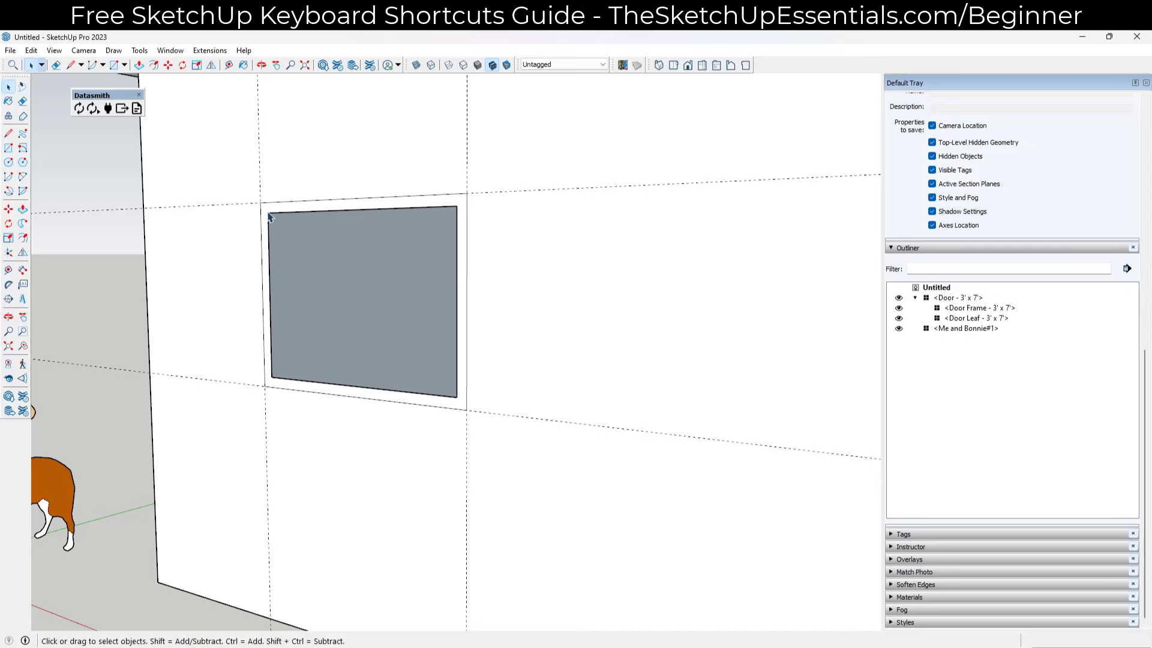
Push/Pull the window frame face 6 inches into the wall, with Ctrl creating a new starting face.
{"action": "key", "text": "p"}
{"action": "left_click", "coordinate": [264, 221]}
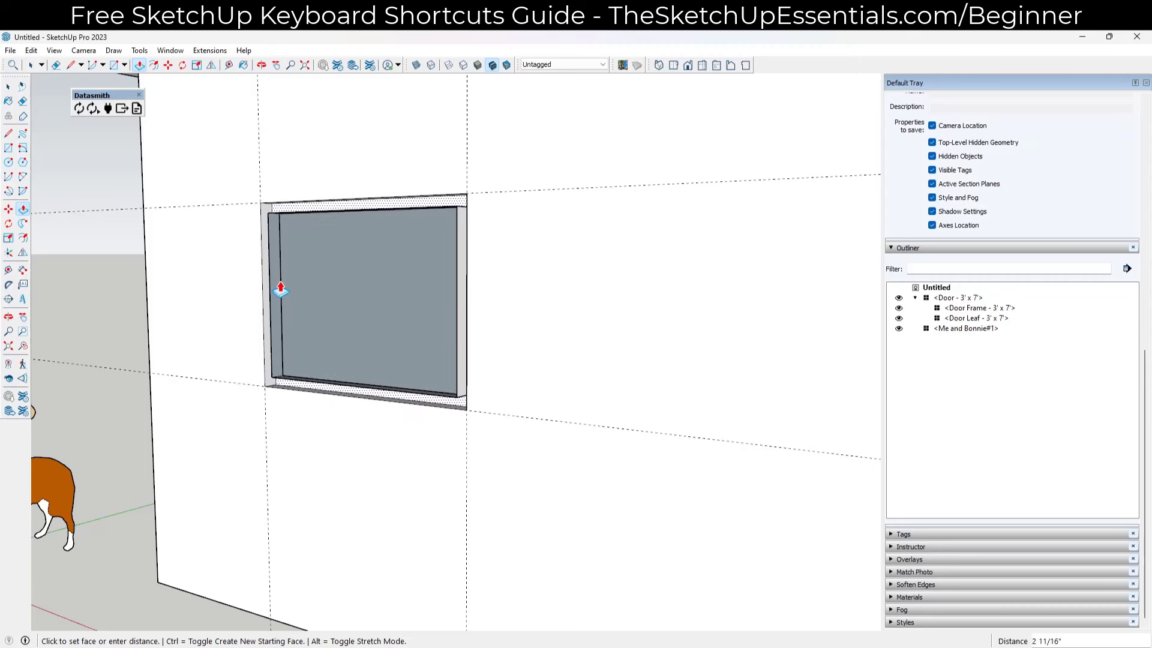
{"action": "key", "text": "ctrl"}
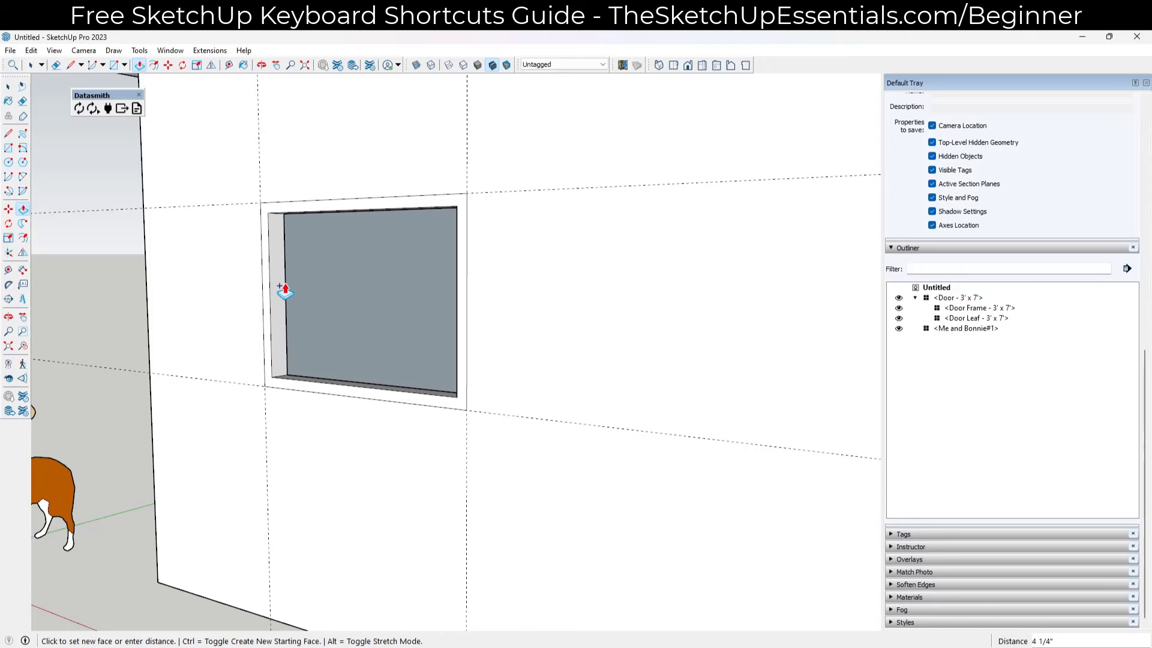
{"action": "key", "text": "ctrl"}
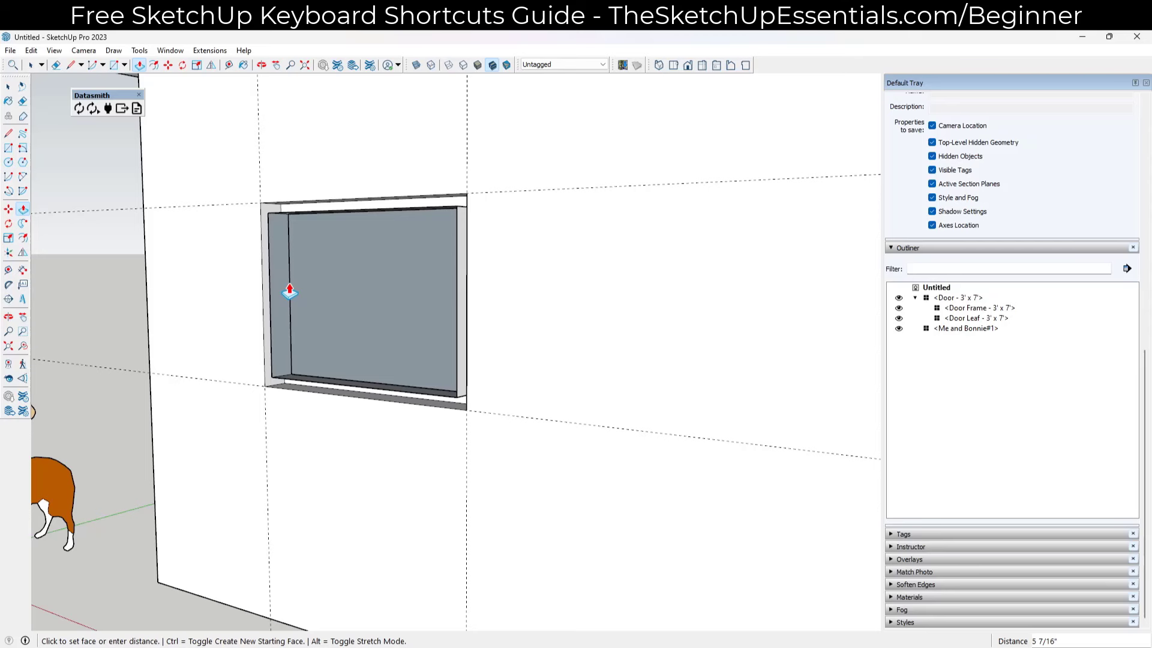
{"action": "key", "text": "ctrl"}
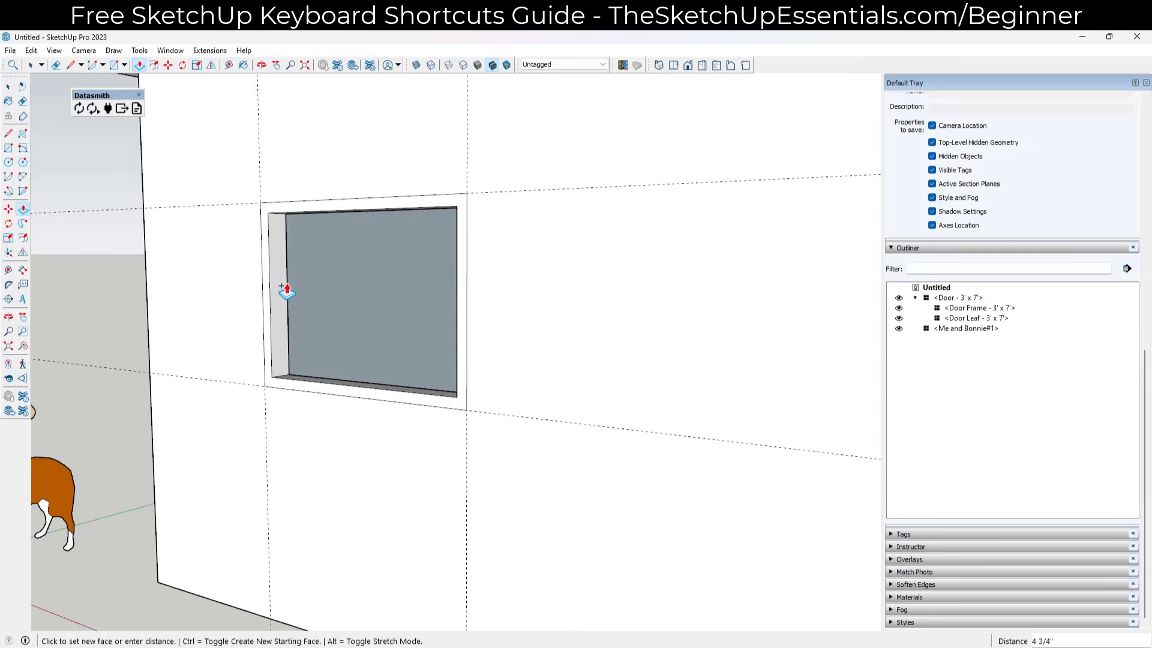
{"action": "key", "text": "Return"}
{"action": "key", "text": "space"}
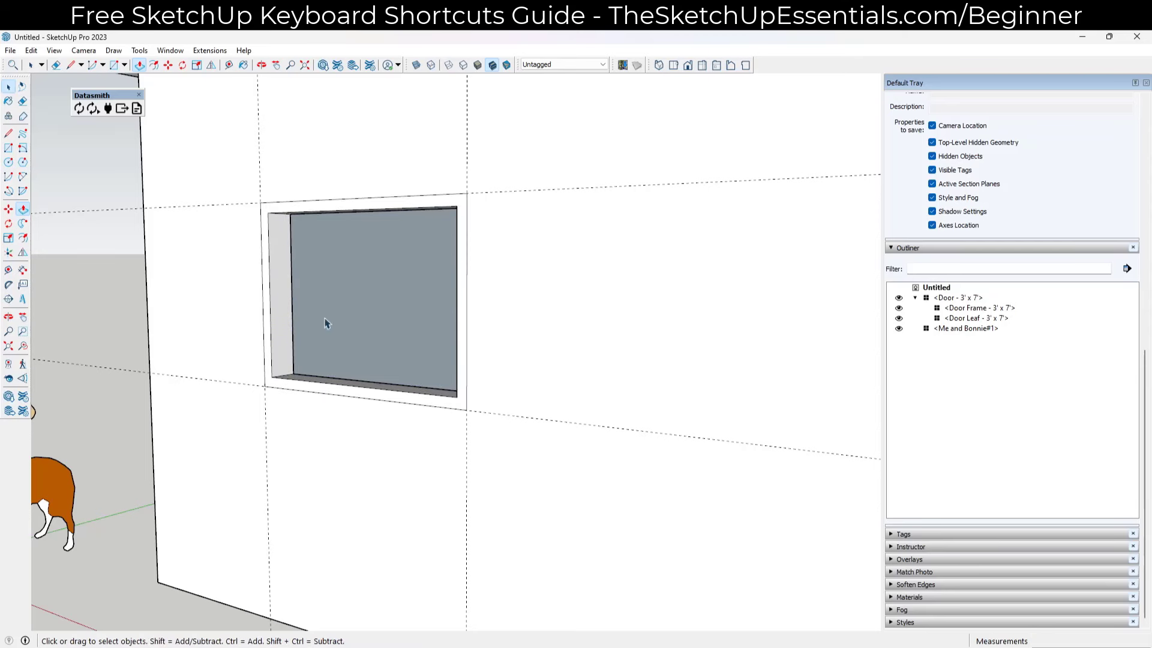
Push/Pull the window's 2-inch border so it projects 13/16" from the wall.
{"action": "key", "text": "p"}
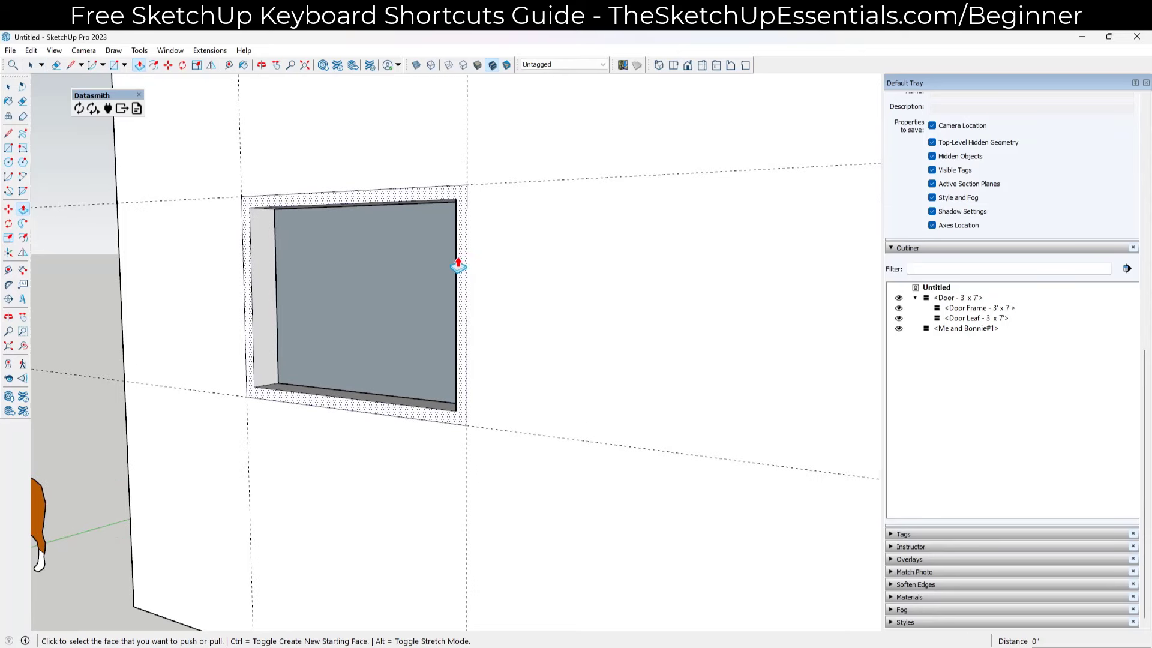
{"action": "left_click", "coordinate": [459, 263]}
{"action": "scroll", "coordinate": [459, 264], "scroll_direction": "down", "scroll_amount": 6}
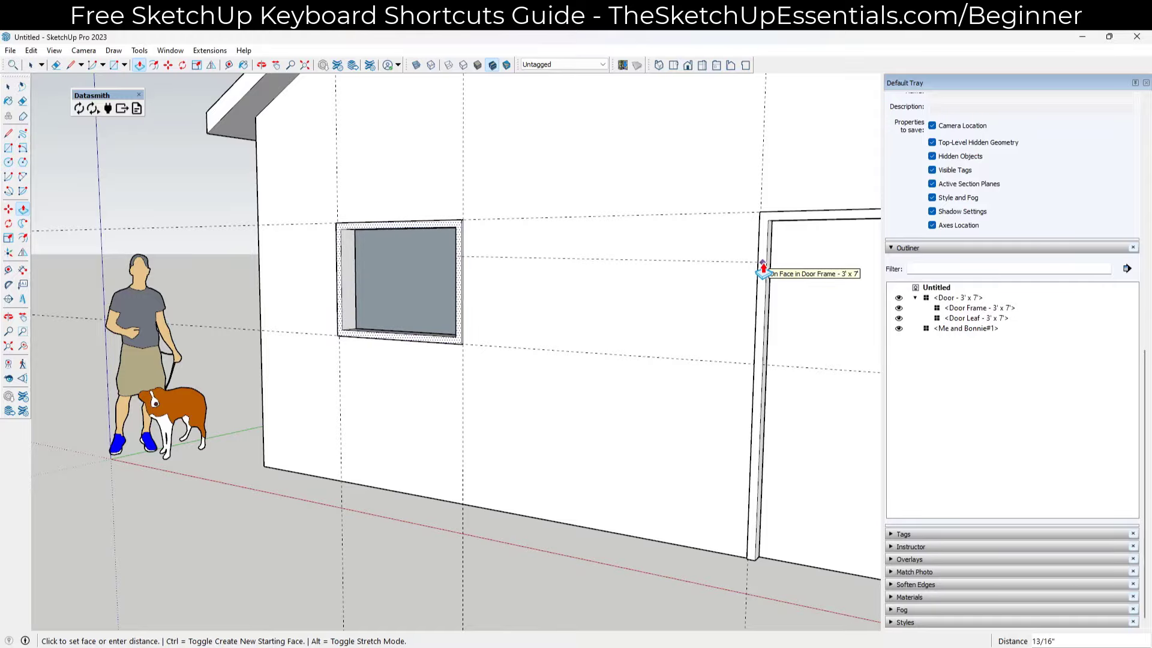
{"action": "left_click", "coordinate": [763, 268]}
{"action": "scroll", "coordinate": [398, 265], "scroll_direction": "up", "scroll_amount": 3}
{"action": "middle_click_drag", "start_coordinate": [507, 260], "coordinate": [225, 153]}
{"action": "scroll", "coordinate": [476, 290], "scroll_direction": "down", "scroll_amount": 3}
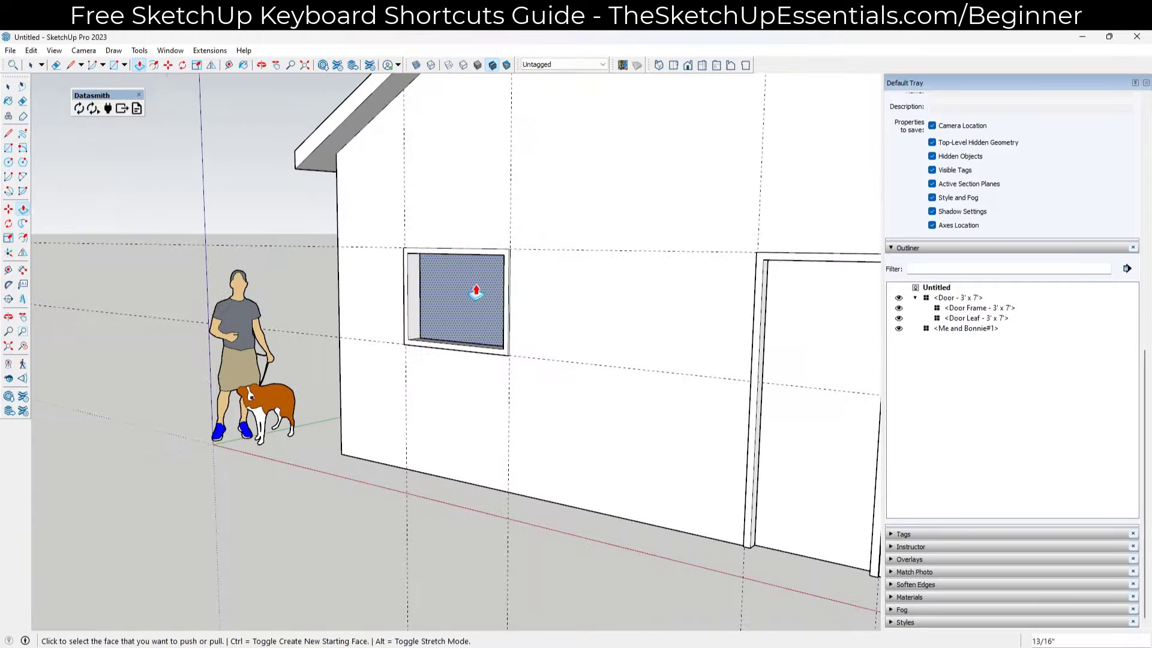
Box-select all of the window's geometry.
{"action": "key", "text": "space"}
{"action": "mouse_move", "coordinate": [379, 215]}
{"action": "middle_mouse_down"}
{"action": "mouse_move", "coordinate": [743, 214]}
{"action": "mouse_move", "coordinate": [481, 214]}
{"action": "mouse_move", "coordinate": [370, 200]}
{"action": "middle_mouse_up"}
{"action": "left_click_drag", "start_coordinate": [369, 200], "coordinate": [581, 352]}
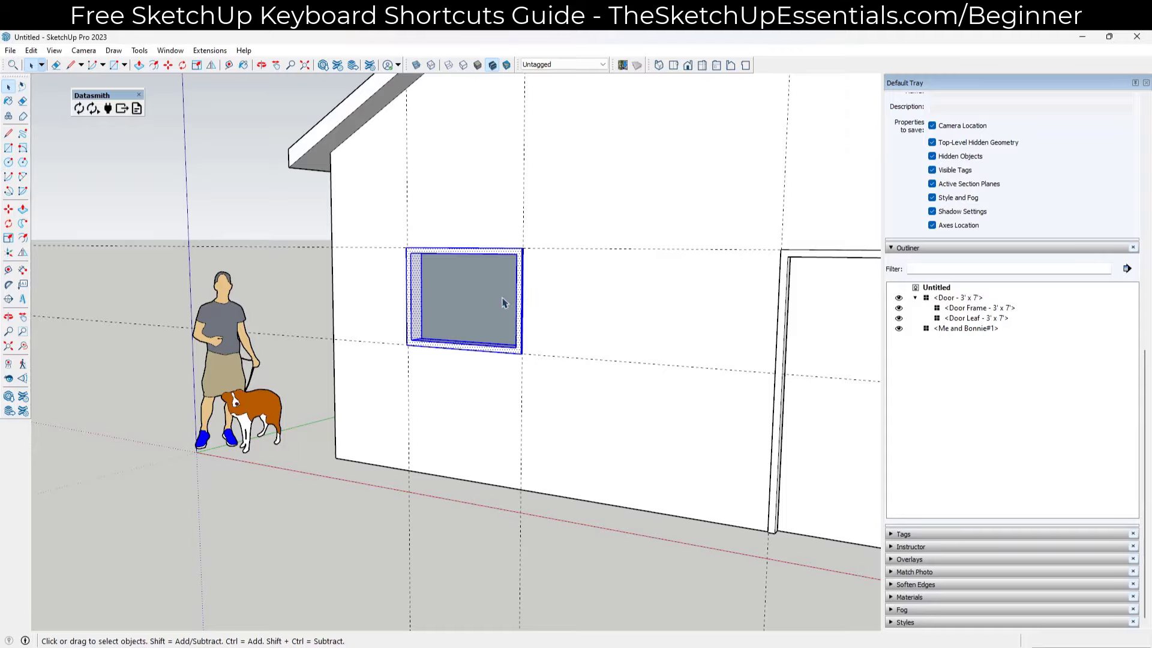
{"action": "middle_click_drag", "start_coordinate": [520, 297], "coordinate": [418, 262]}
Group the selected window geometry.
{"action": "right_click", "coordinate": [418, 272]}
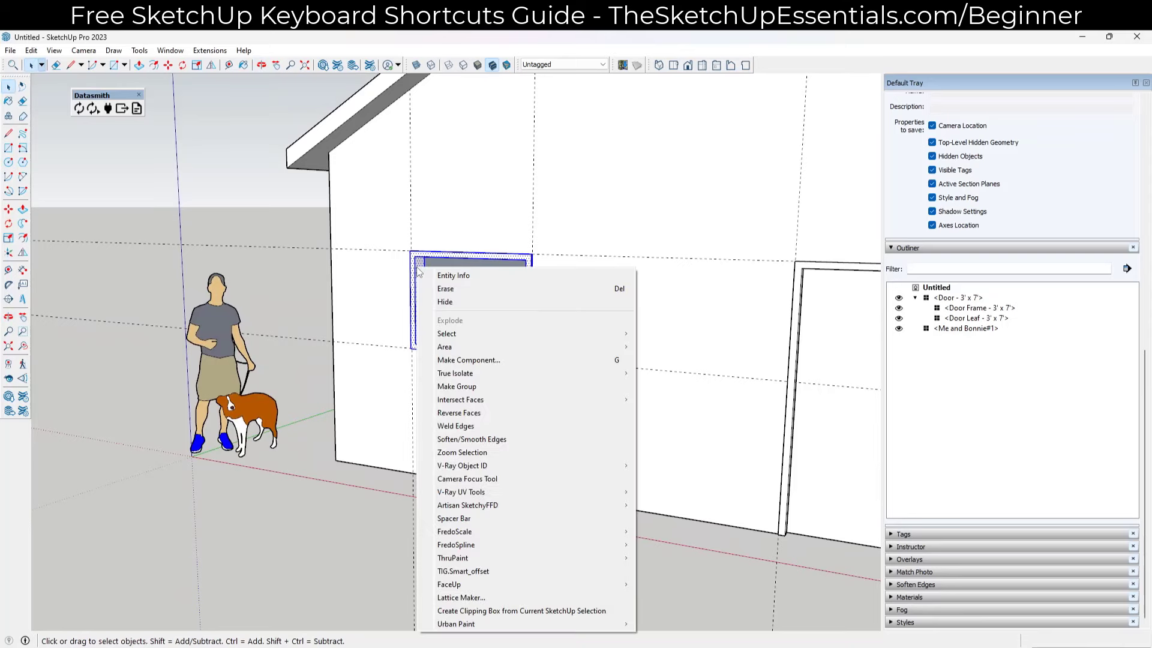
{"action": "left_click", "coordinate": [457, 388]}
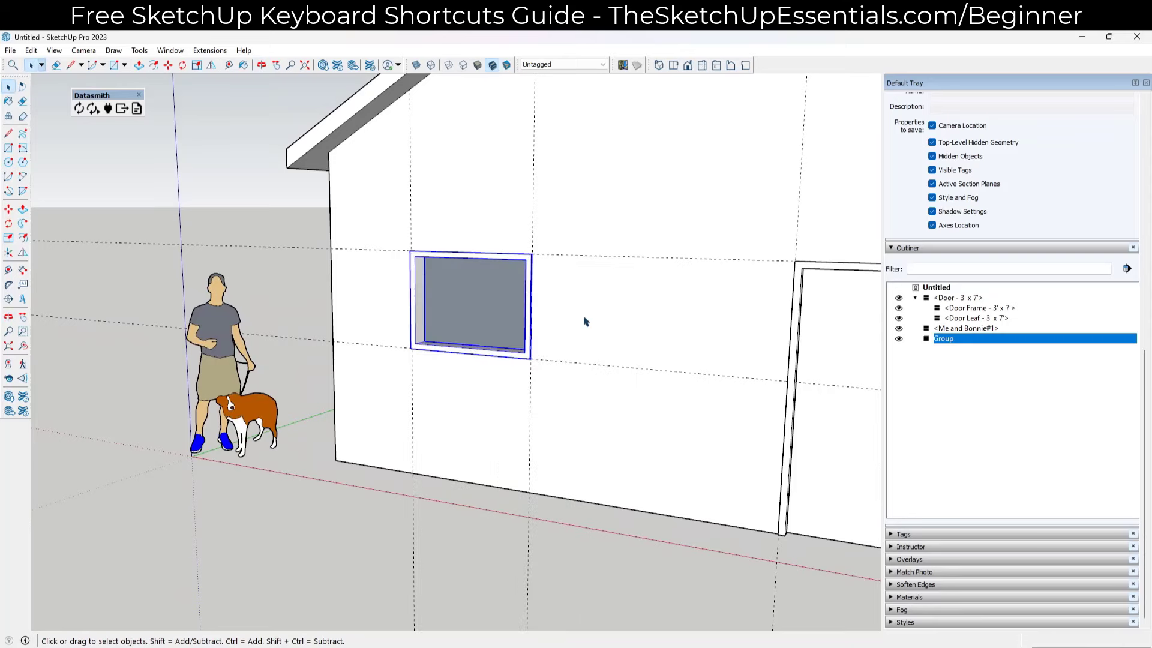
{"action": "middle_click_drag", "start_coordinate": [496, 311], "coordinate": [456, 289]}
{"action": "scroll", "coordinate": [412, 290], "scroll_direction": "up", "scroll_amount": 2}
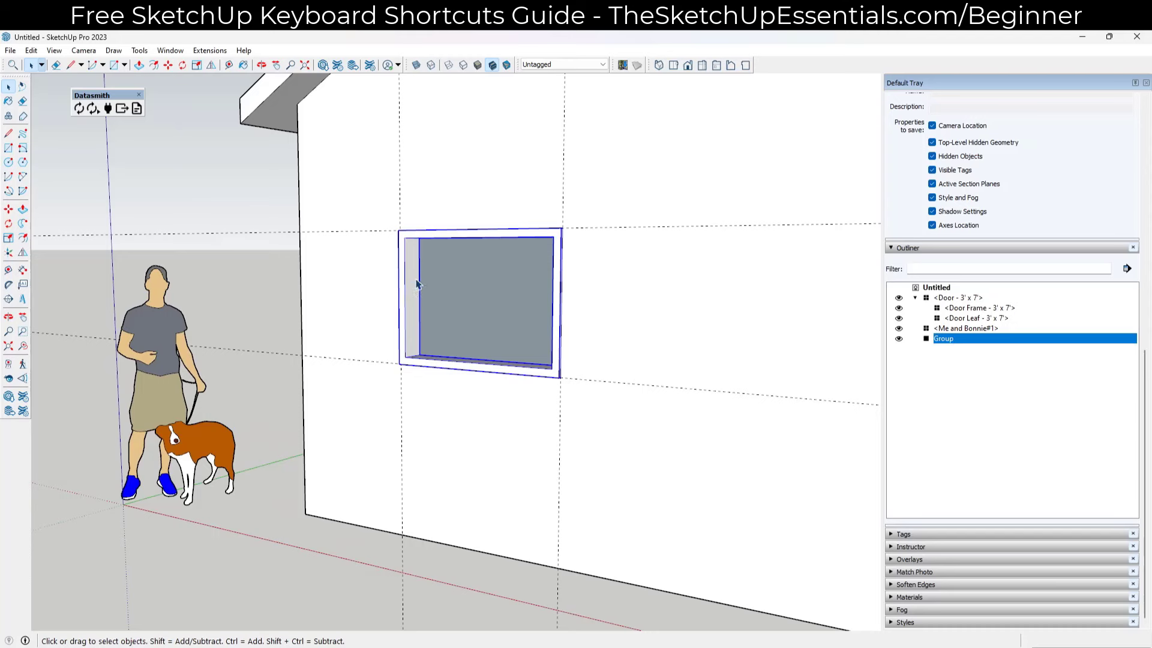
Make the group a component named Window - 4' x 3' with Glue set to None and no cut opening.
{"action": "right_click", "coordinate": [403, 294]}
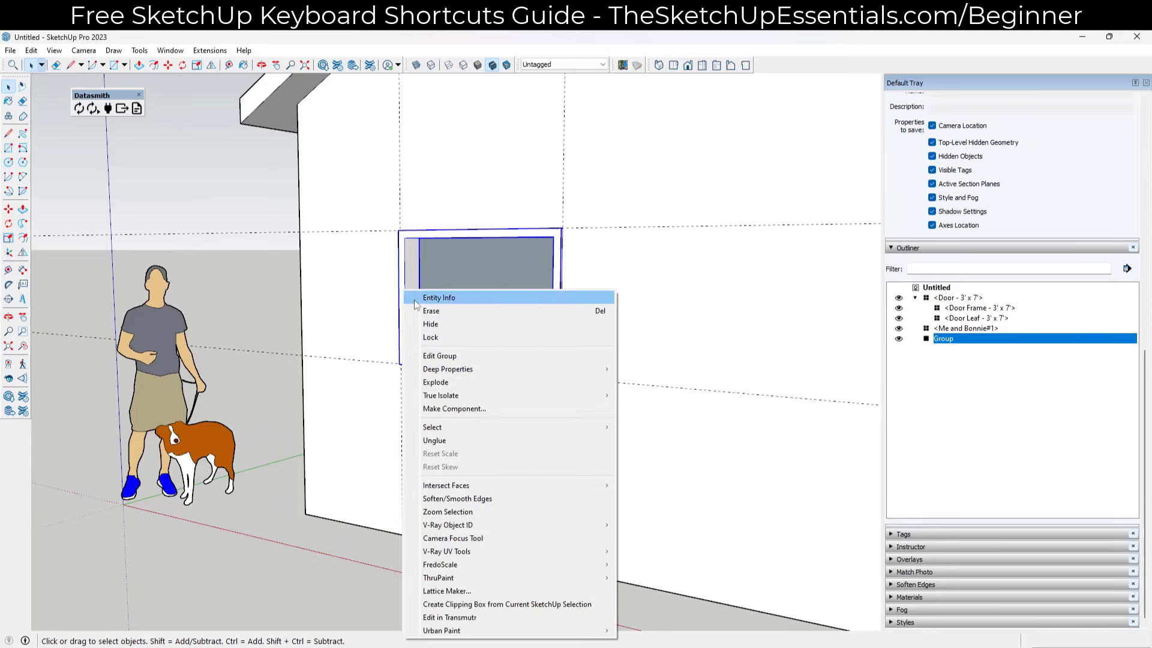
{"action": "left_click", "coordinate": [456, 409]}
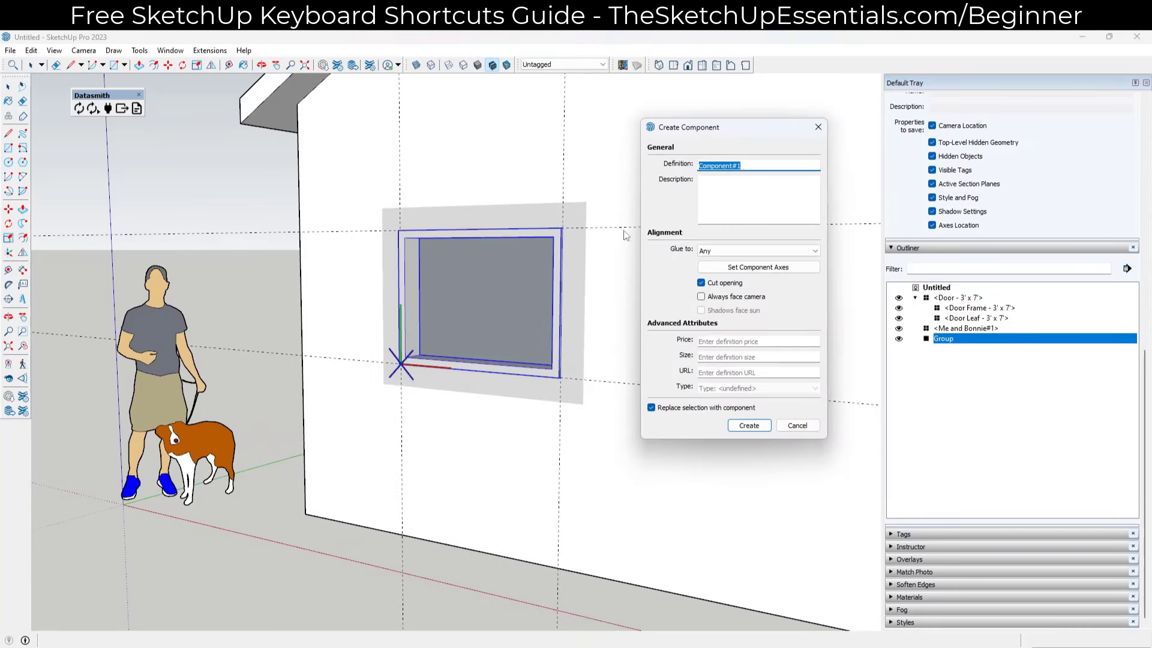
{"action": "left_click", "coordinate": [701, 283]}
{"action": "left_click", "coordinate": [714, 251]}
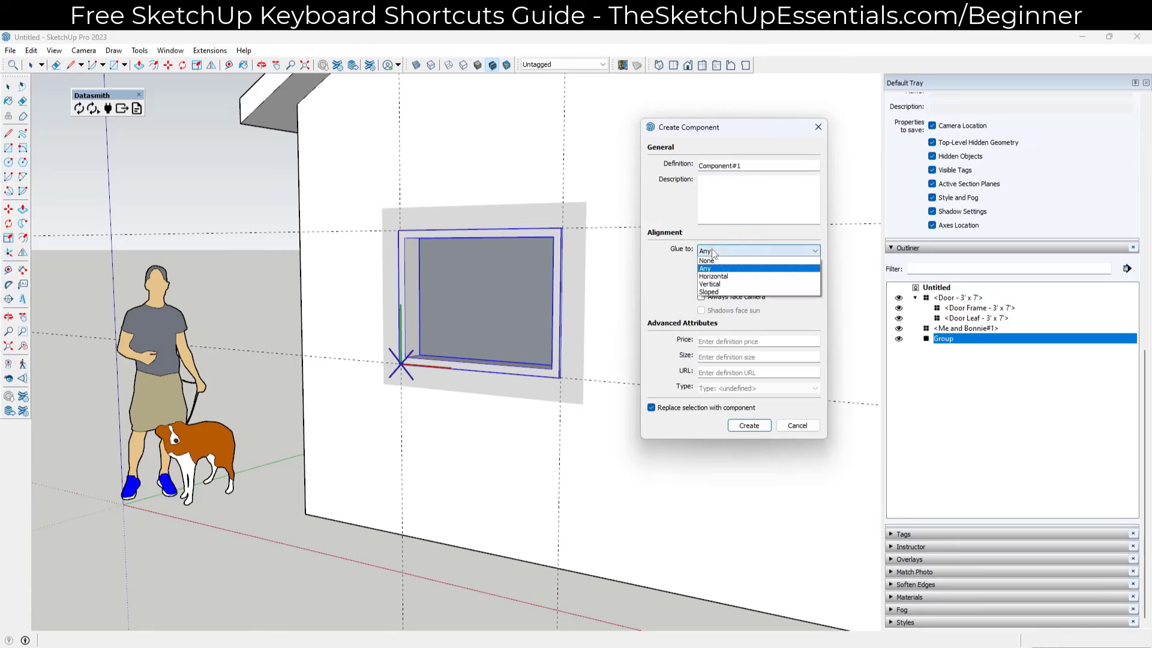
{"action": "left_click", "coordinate": [714, 262]}
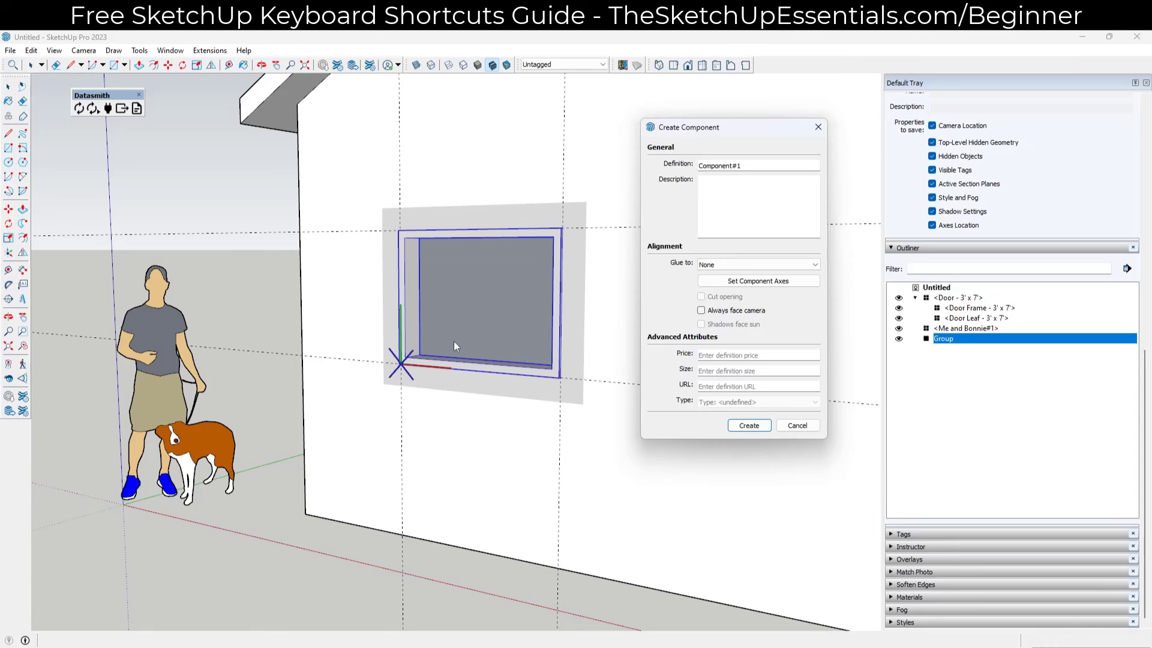
{"action": "double_click", "coordinate": [759, 168]}
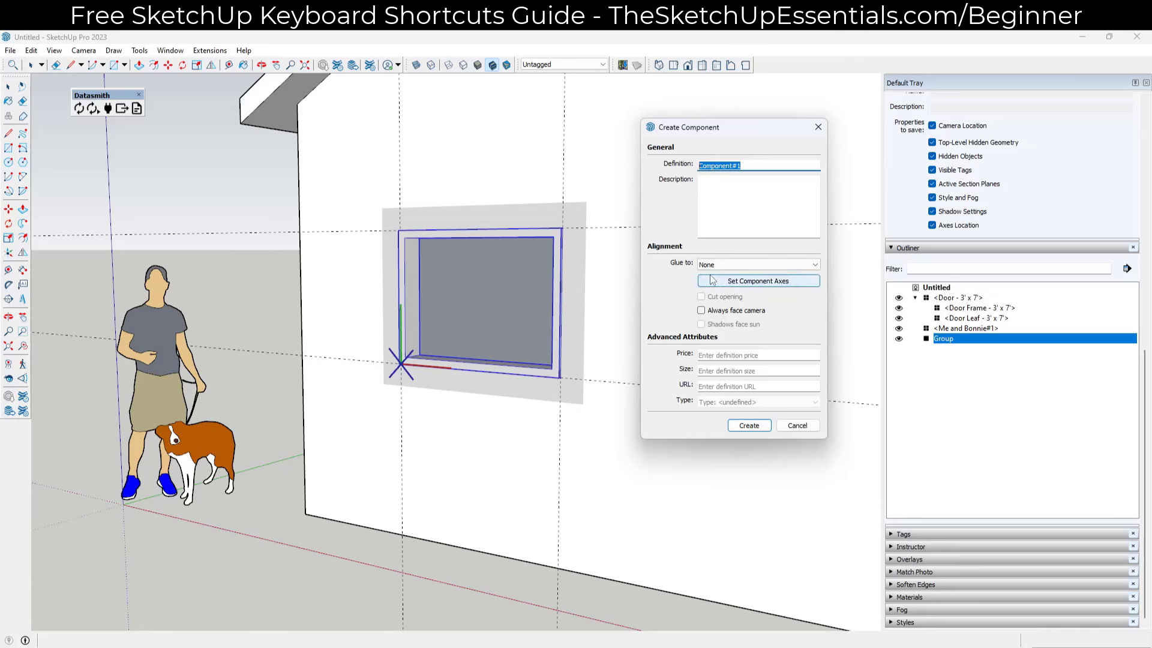
{"action": "type", "text": "Window - 4' x 3"}
{"action": "key", "text": "Return"}
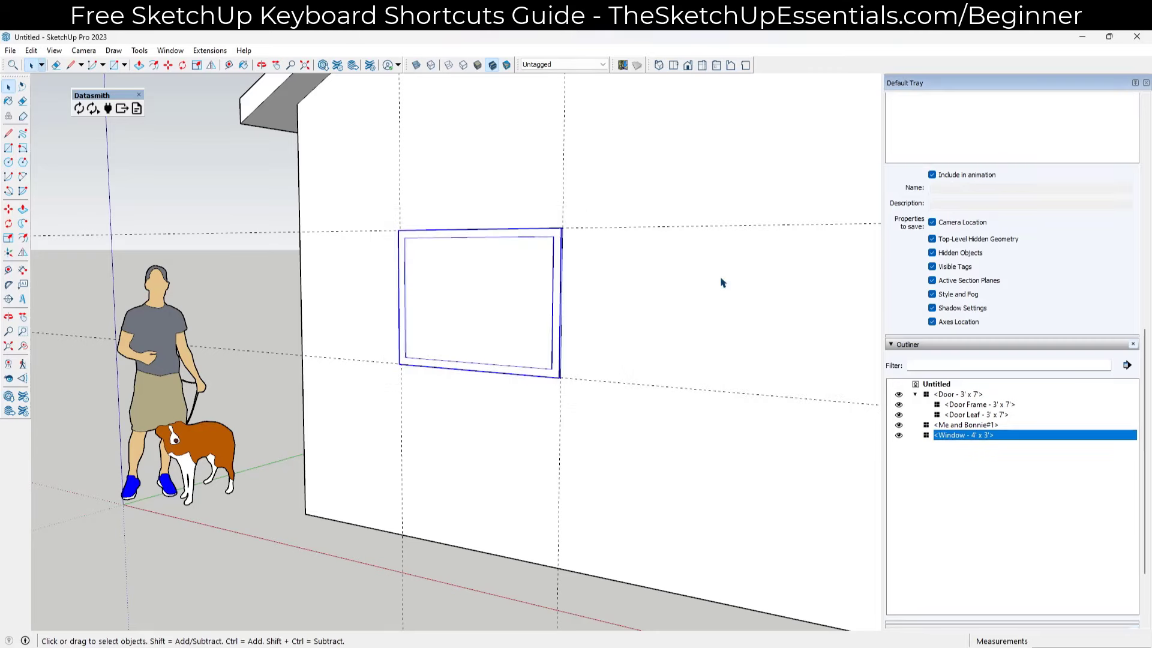
Draw a rectangle on the wall spanning the window's corners.
{"action": "key", "text": "o"}
{"action": "left_click_drag", "start_coordinate": [600, 287], "coordinate": [506, 272]}
{"action": "key", "text": "space"}
{"action": "middle_click_drag", "start_coordinate": [506, 273], "coordinate": [522, 273]}
{"action": "left_click", "coordinate": [478, 295]}
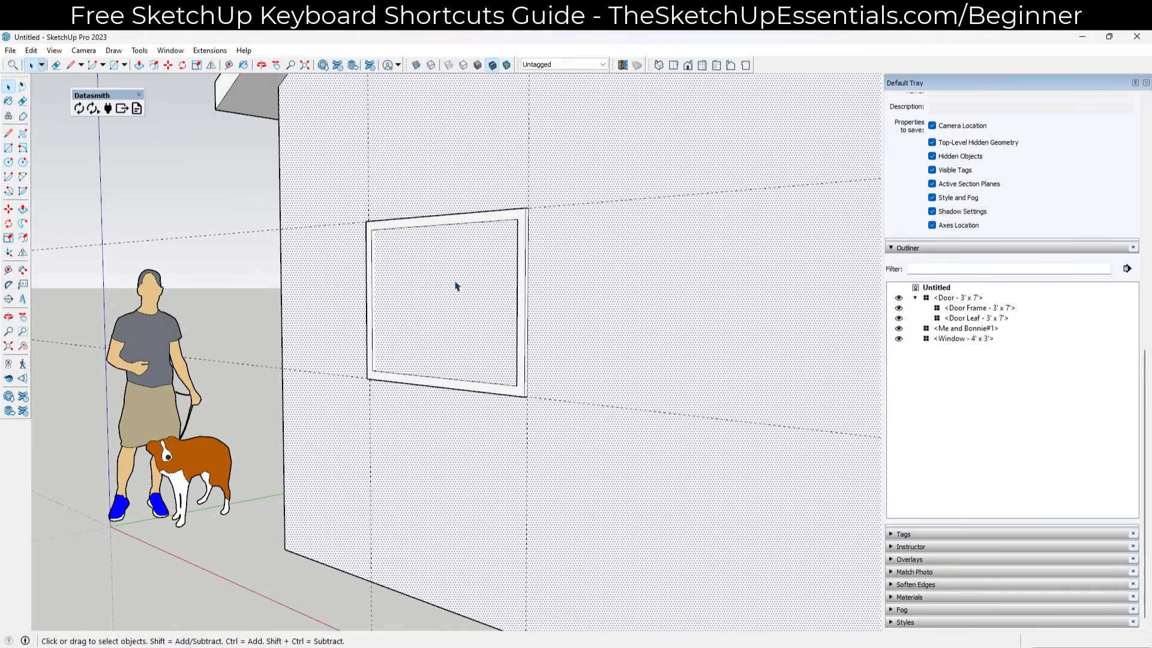
{"action": "middle_click_drag", "start_coordinate": [456, 287], "coordinate": [632, 322]}
{"action": "scroll", "coordinate": [551, 360], "scroll_direction": "up", "scroll_amount": 3}
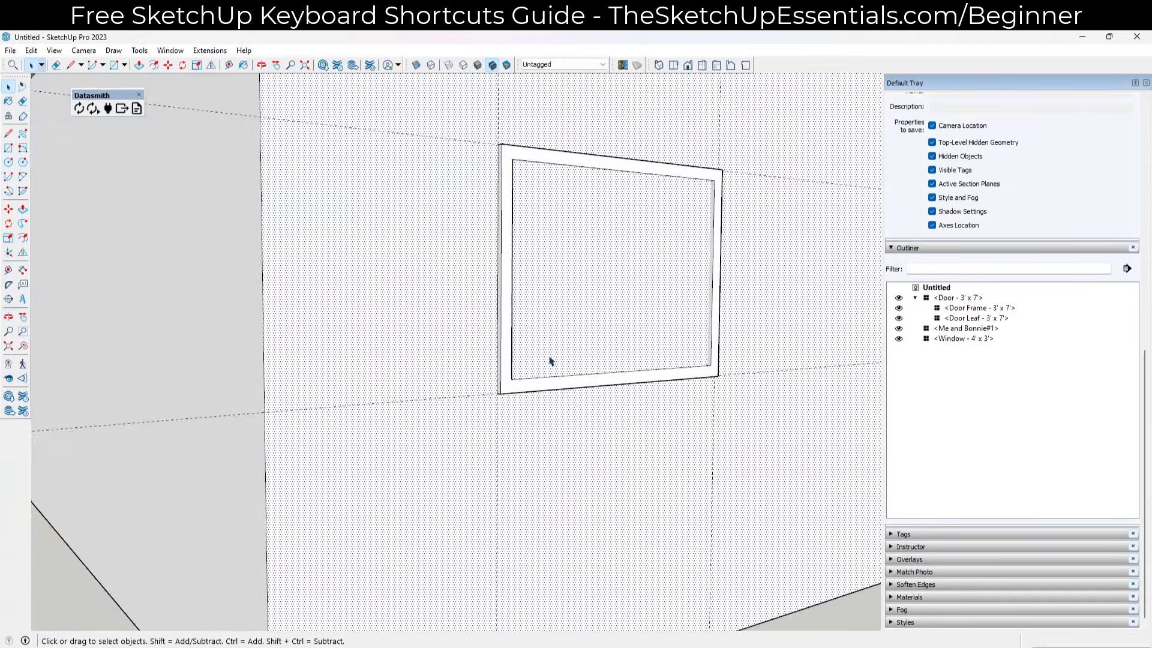
{"action": "middle_click_drag", "start_coordinate": [550, 360], "coordinate": [504, 380]}
{"action": "scroll", "coordinate": [501, 393], "scroll_direction": "up", "scroll_amount": 2}
{"action": "key", "text": "r"}
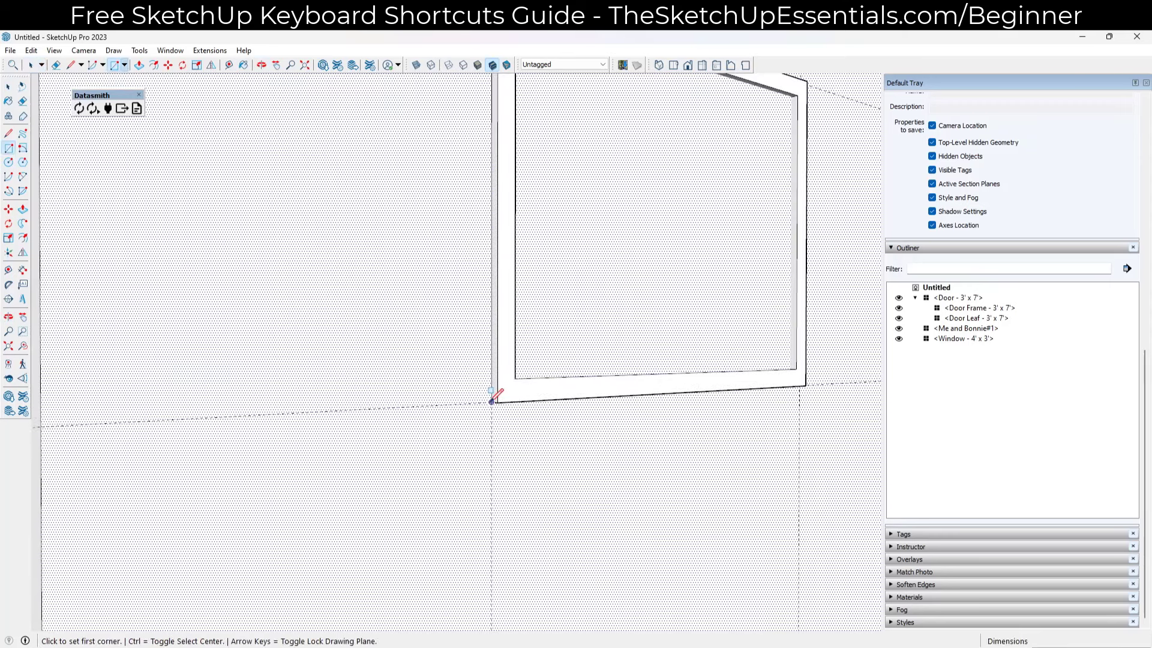
{"action": "left_click", "coordinate": [492, 401]}
{"action": "scroll", "coordinate": [493, 401], "scroll_direction": "down", "scroll_amount": 5}
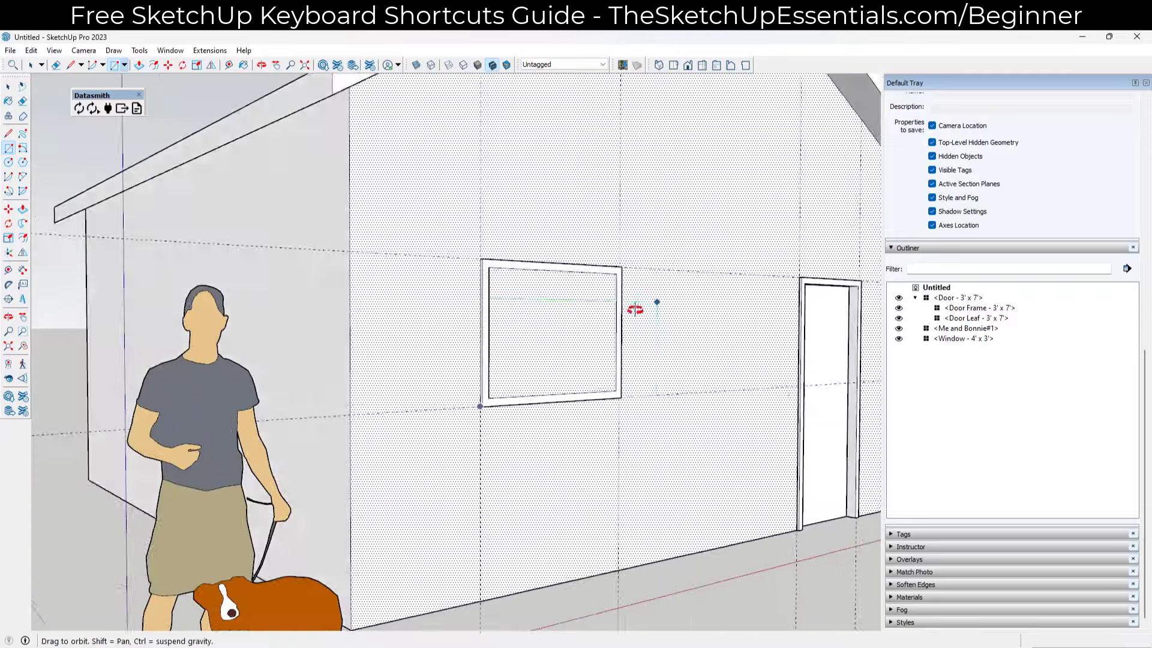
{"action": "middle_click_drag", "start_coordinate": [638, 311], "coordinate": [257, 334]}
{"action": "scroll", "coordinate": [326, 278], "scroll_direction": "up", "scroll_amount": 5}
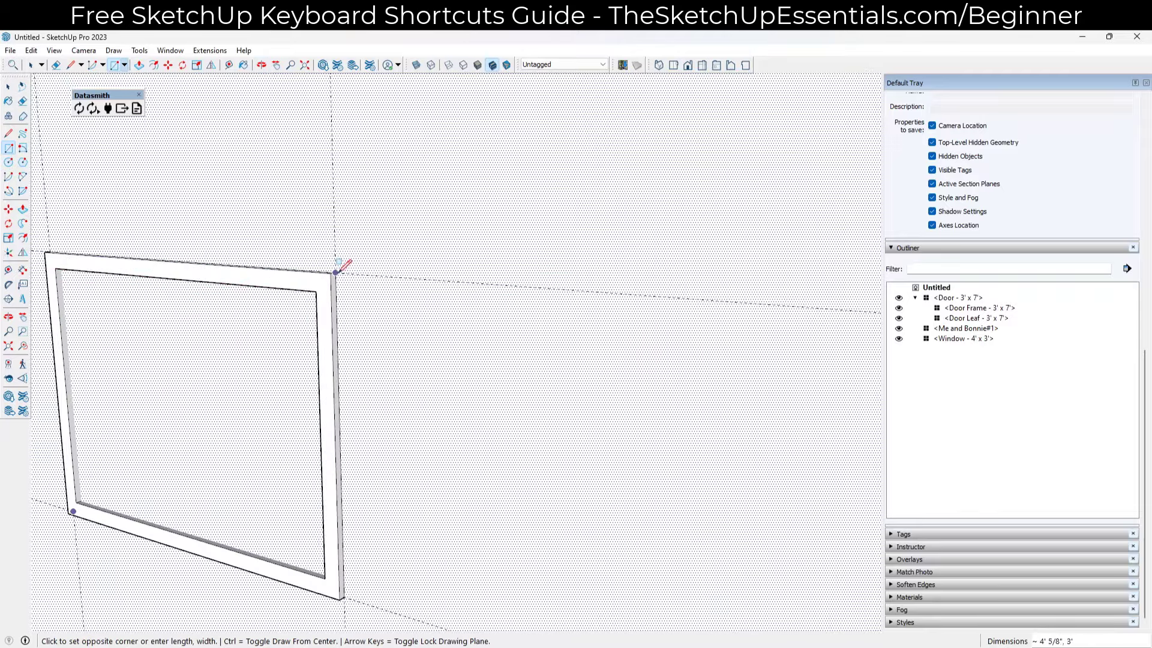
{"action": "left_click", "coordinate": [337, 271]}
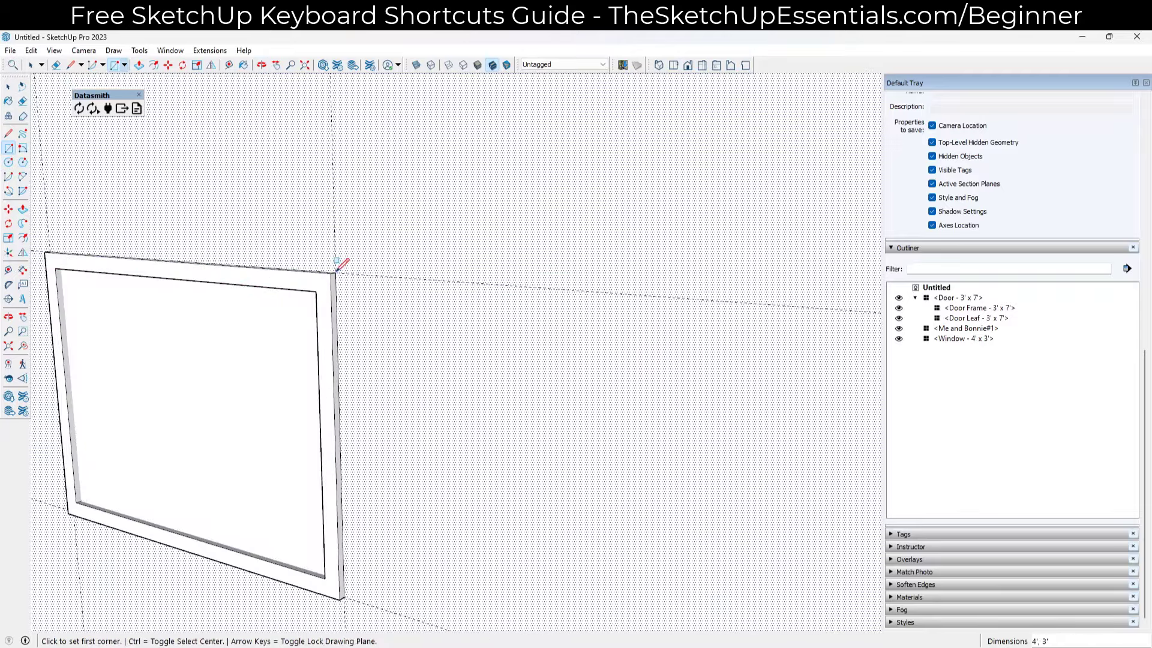
Delete the wall rectangle's face to cut a hole behind the window.
{"action": "scroll", "coordinate": [596, 258], "scroll_direction": "down", "scroll_amount": 3}
{"action": "middle_click_drag", "start_coordinate": [597, 258], "coordinate": [452, 380]}
{"action": "key", "text": "space"}
{"action": "left_click", "coordinate": [399, 303]}
{"action": "key", "text": "Delete"}
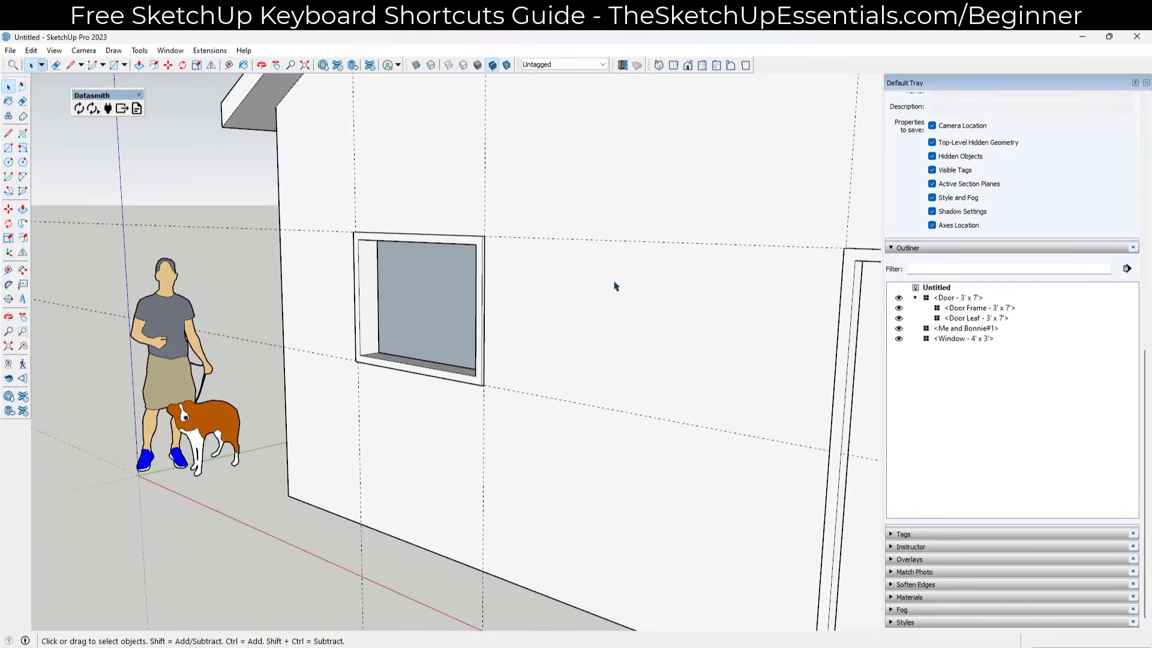
{"action": "mouse_move", "coordinate": [459, 232]}
{"action": "middle_mouse_down"}
{"action": "mouse_move", "coordinate": [514, 206]}
{"action": "mouse_move", "coordinate": [374, 312]}
{"action": "middle_mouse_up"}
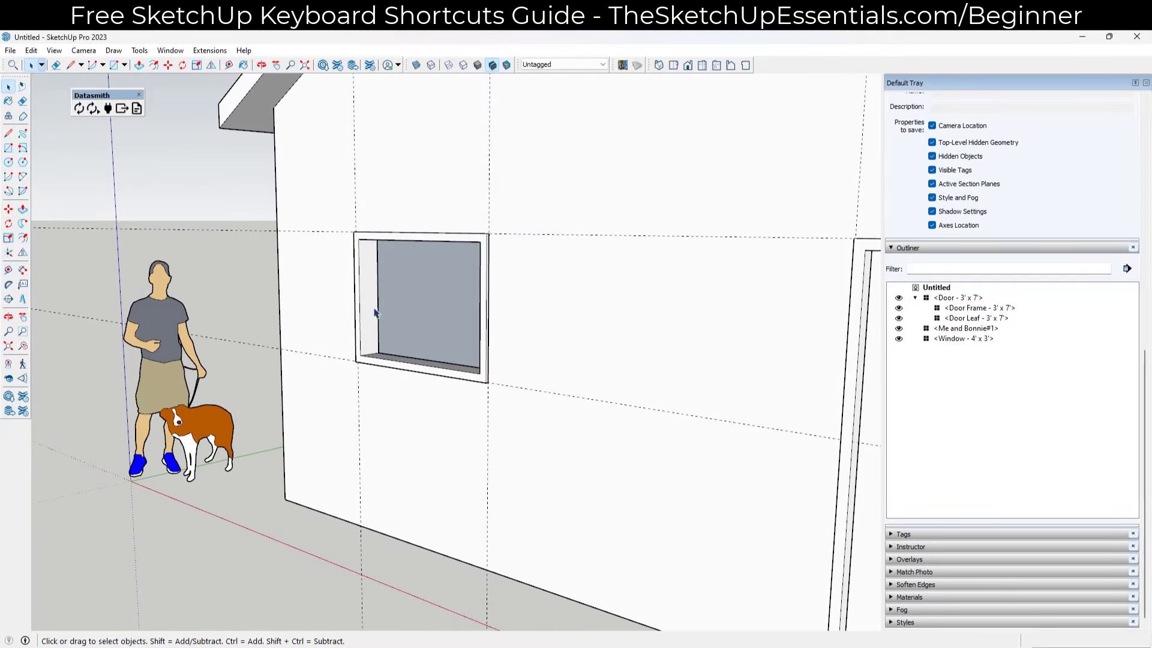
Inside the window component, draw a rectangular pane filling the frame's opening.
{"action": "double_click", "coordinate": [369, 306]}
{"action": "scroll", "coordinate": [384, 307], "scroll_direction": "up", "scroll_amount": 5}
{"action": "key", "text": "r"}
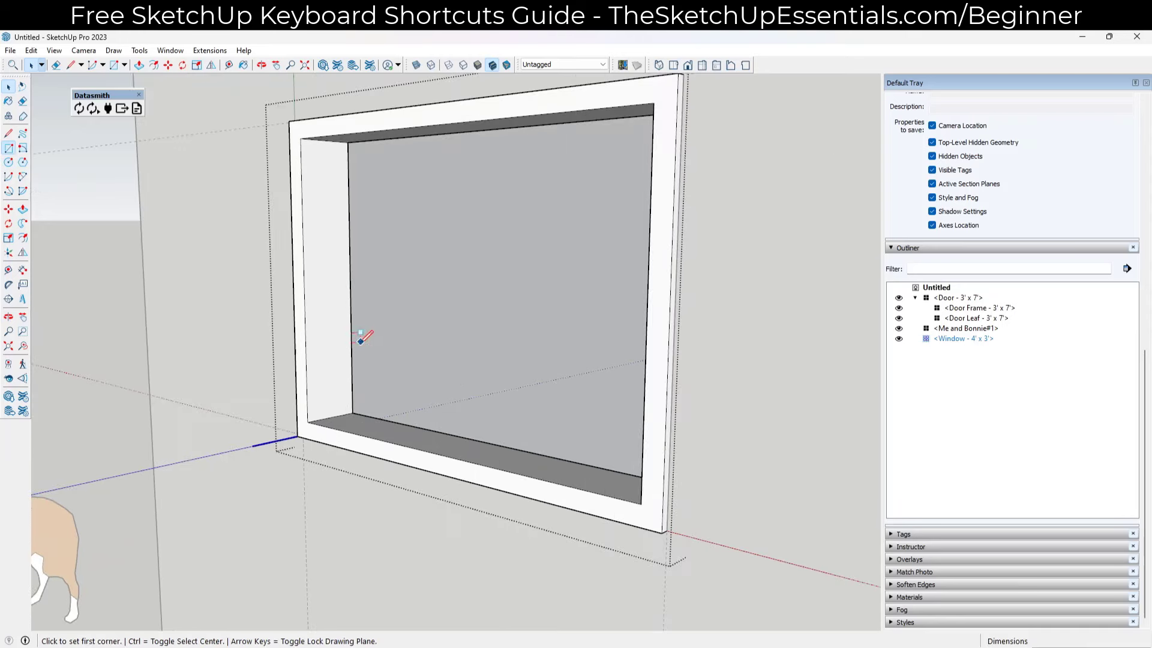
{"action": "left_click", "coordinate": [331, 416]}
{"action": "scroll", "coordinate": [330, 416], "scroll_direction": "down", "scroll_amount": 3}
{"action": "middle_click_drag", "start_coordinate": [330, 416], "coordinate": [456, 336]}
{"action": "left_click", "coordinate": [645, 233]}
{"action": "key", "text": "space"}
{"action": "scroll", "coordinate": [450, 329], "scroll_direction": "down", "scroll_amount": 3}
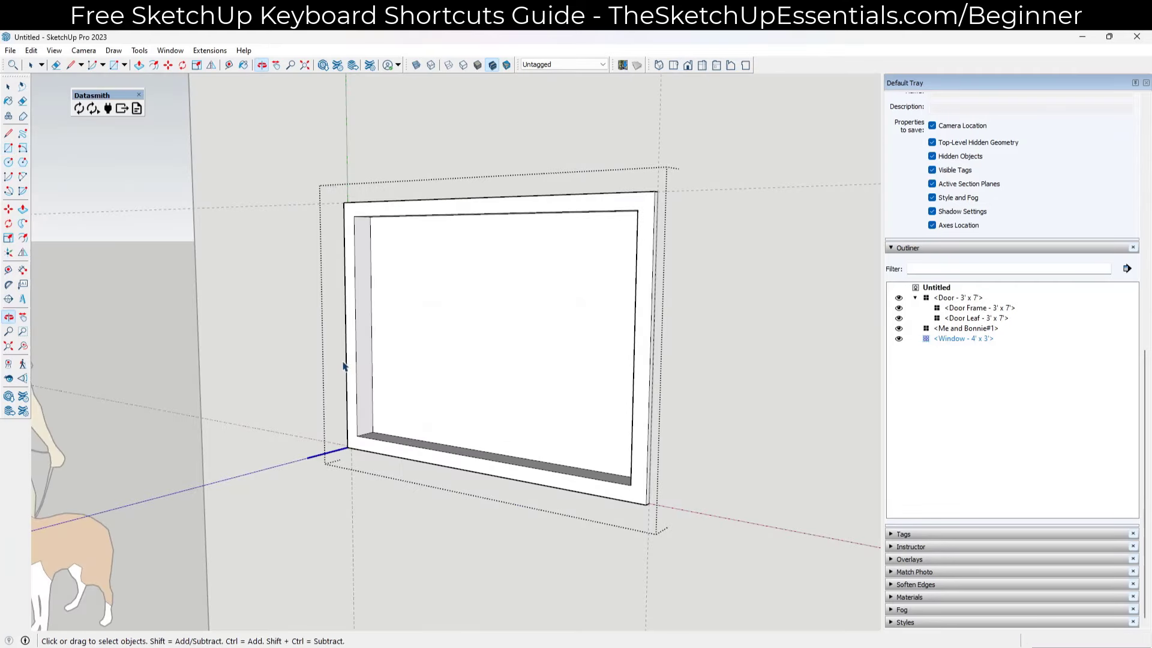
{"action": "scroll", "coordinate": [419, 347], "scroll_direction": "up", "scroll_amount": 4}
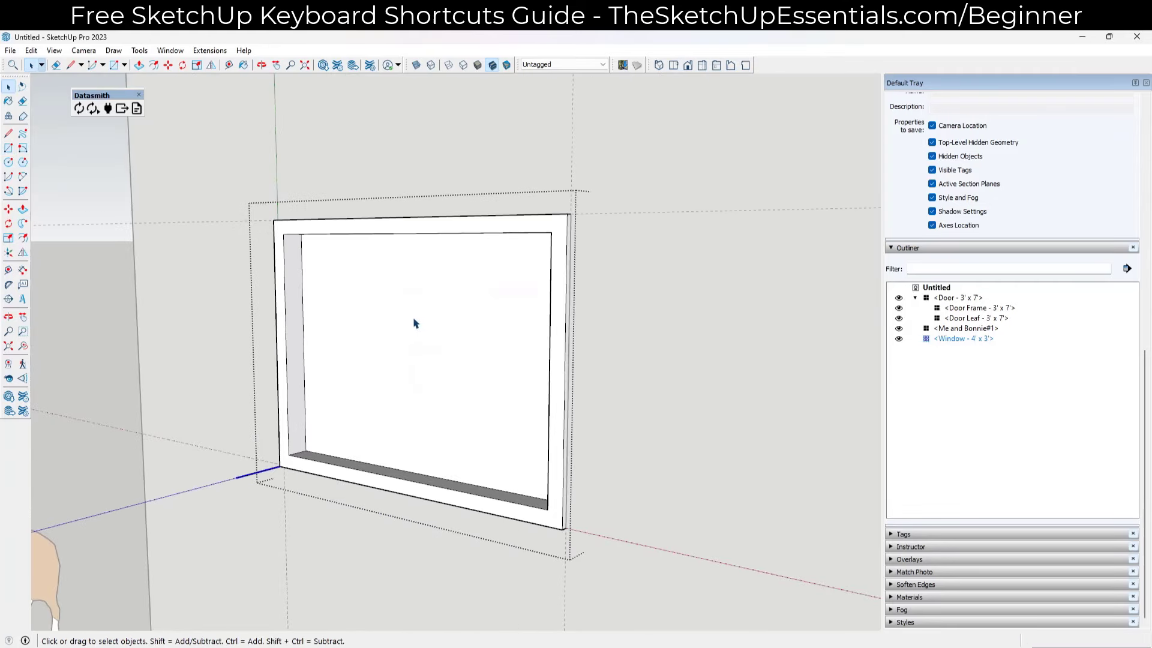
{"action": "scroll", "coordinate": [414, 323], "scroll_direction": "down", "scroll_amount": 2}
Group the pane face and name the group Window Glass in the Outliner.
{"action": "double_click", "coordinate": [419, 321]}
{"action": "right_click", "coordinate": [420, 322]}
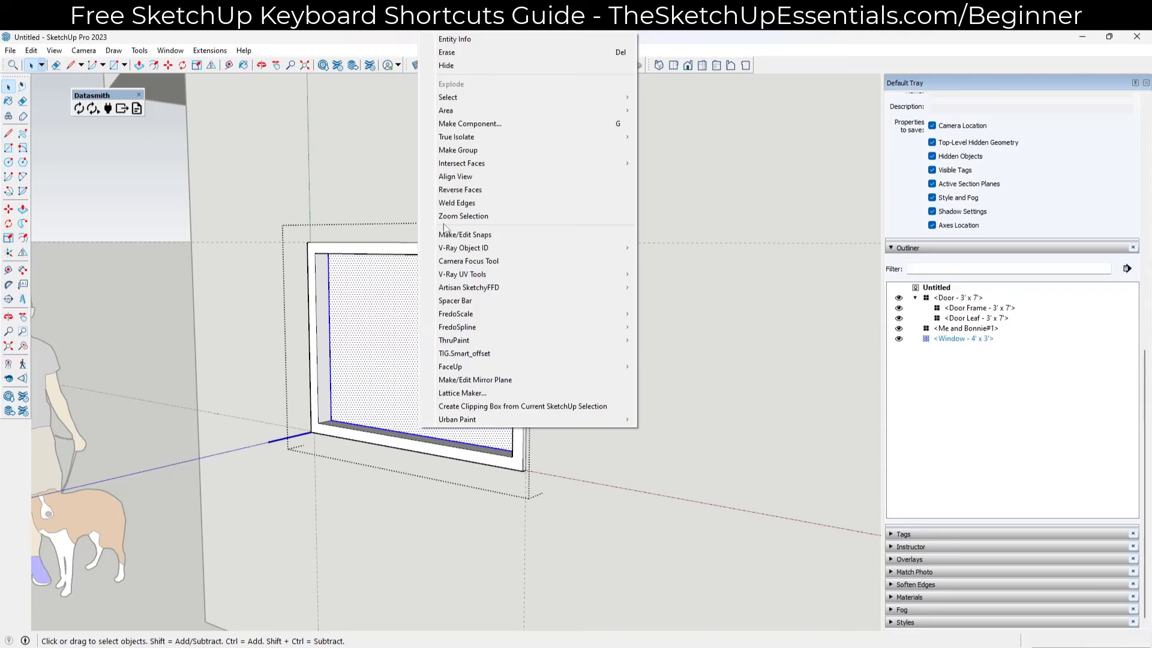
{"action": "left_click", "coordinate": [459, 150]}
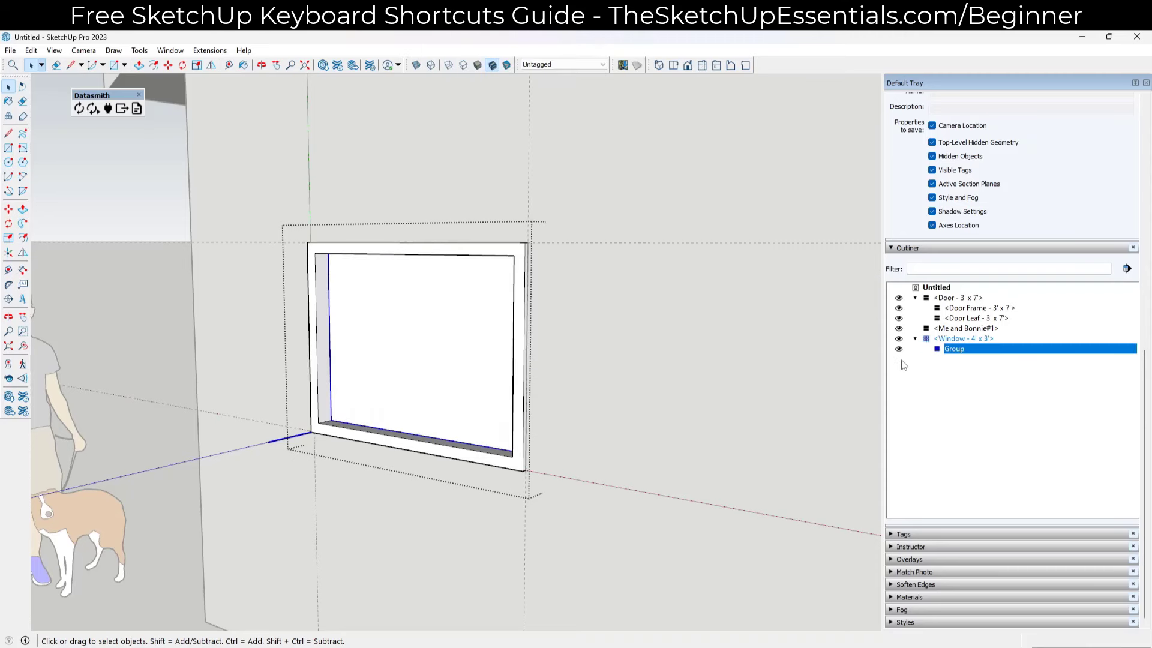
{"action": "right_click", "coordinate": [960, 352]}
{"action": "left_click", "coordinate": [980, 428]}
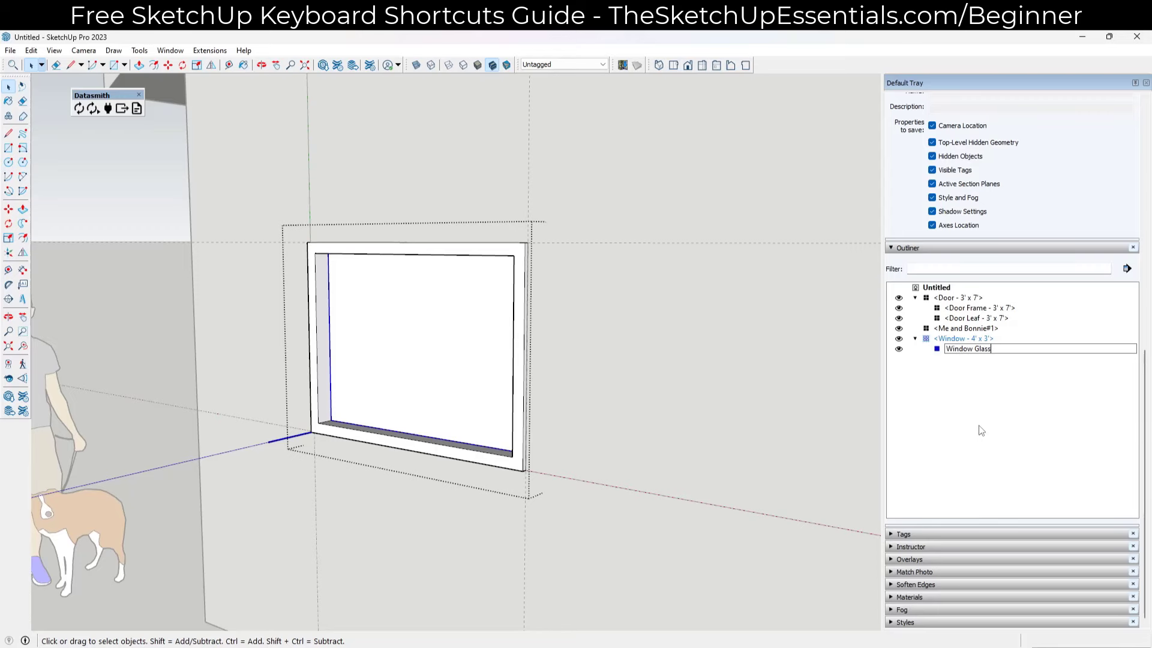
{"action": "key", "text": "Return"}
Exit the window component and zoom out.
{"action": "left_click", "coordinate": [678, 377]}
{"action": "scroll", "coordinate": [592, 378], "scroll_direction": "down", "scroll_amount": 5}
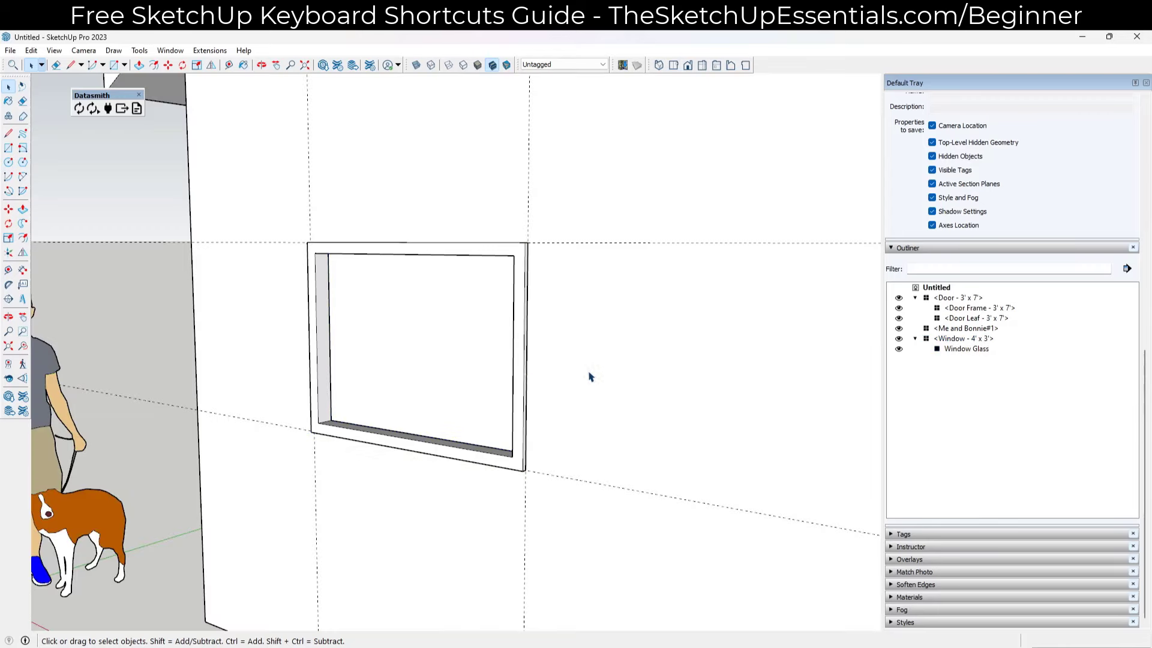
{"action": "key", "text": "o"}
{"action": "scroll", "coordinate": [570, 334], "scroll_direction": "down", "scroll_amount": 2}
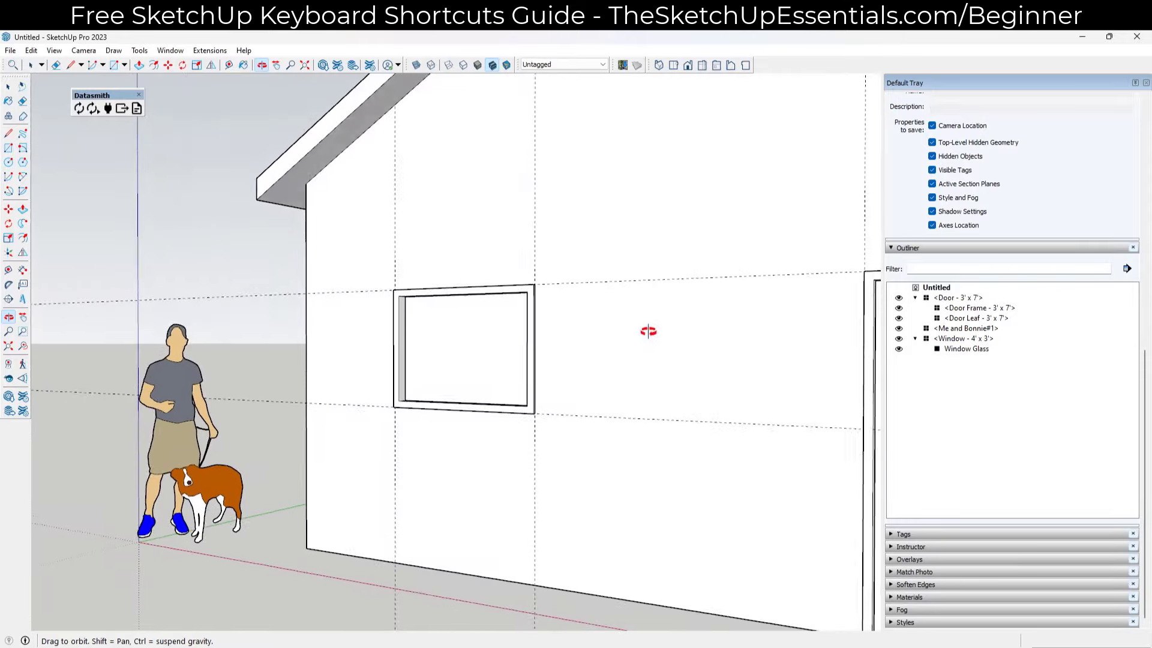
{"action": "key", "text": "space"}
{"action": "scroll", "coordinate": [360, 322], "scroll_direction": "down", "scroll_amount": 5}
Remove every guide line with Edit > Delete Guides and reframe the house.
{"action": "key", "text": "o"}
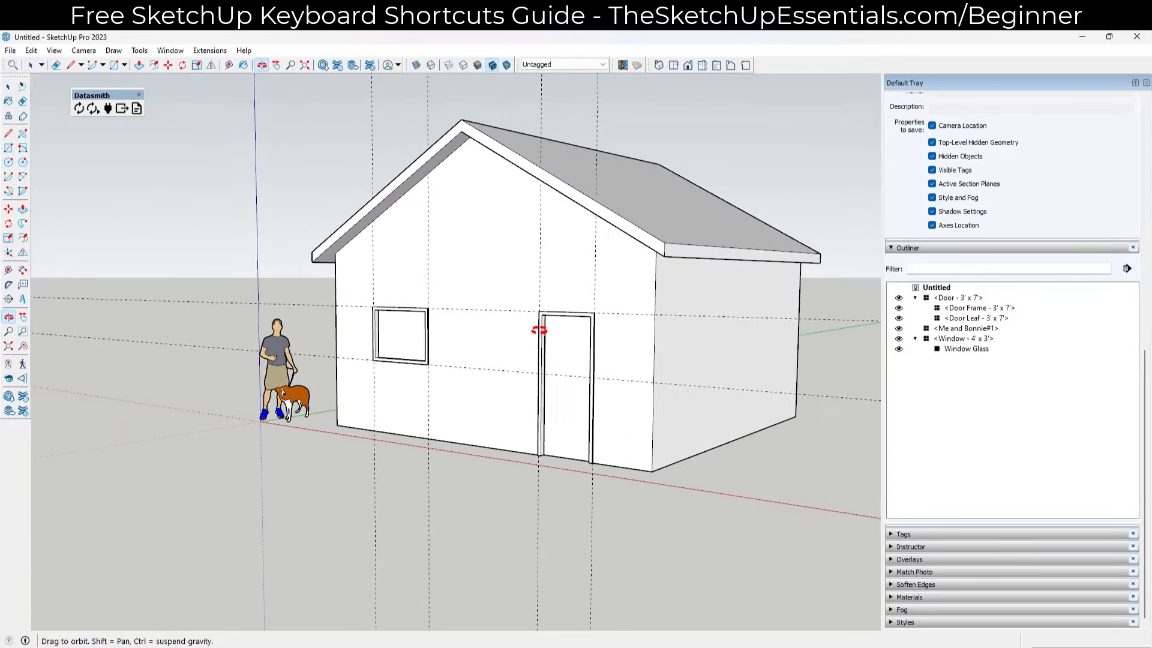
{"action": "key", "text": "space"}
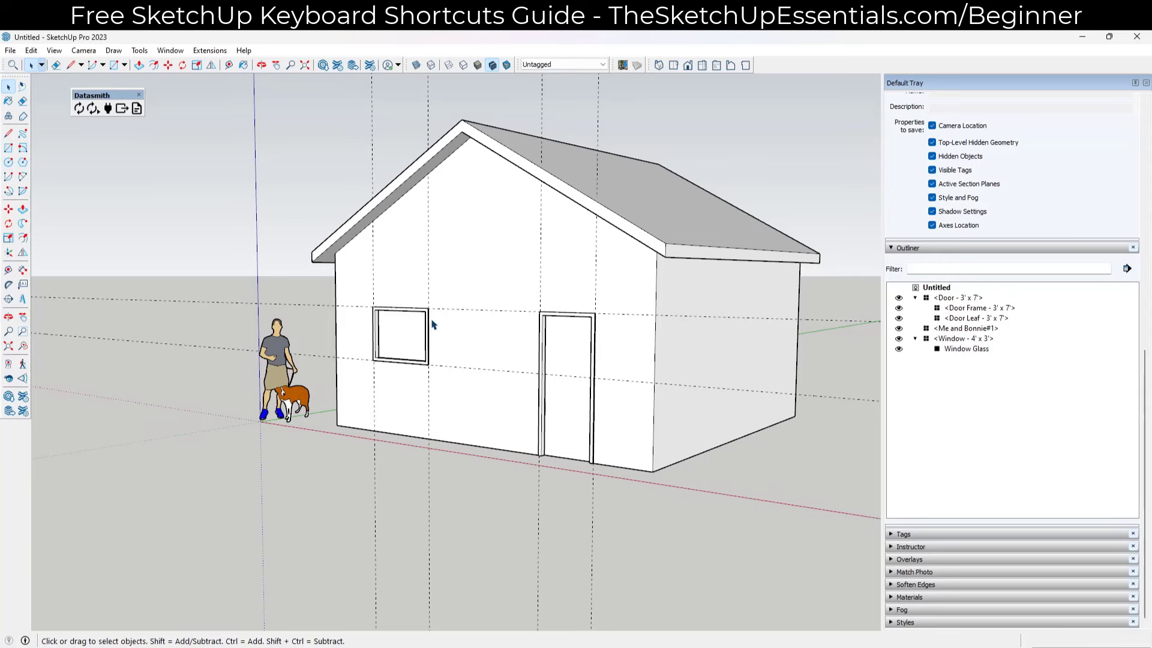
{"action": "middle_click_drag", "start_coordinate": [436, 322], "coordinate": [463, 328]}
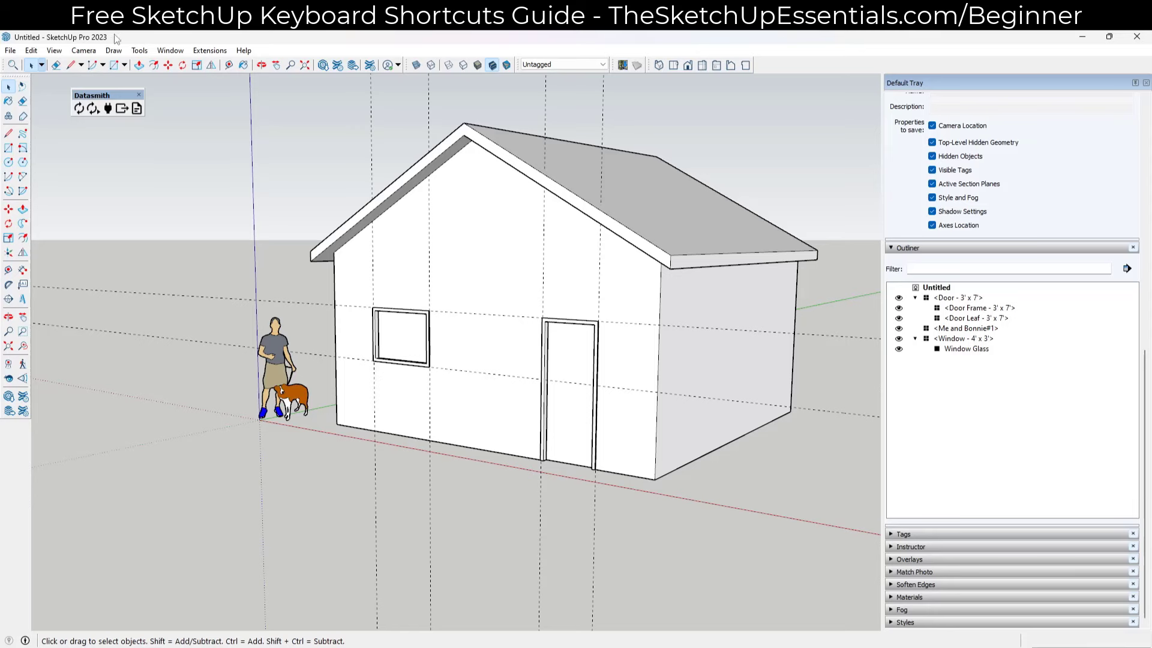
{"action": "left_click", "coordinate": [26, 52]}
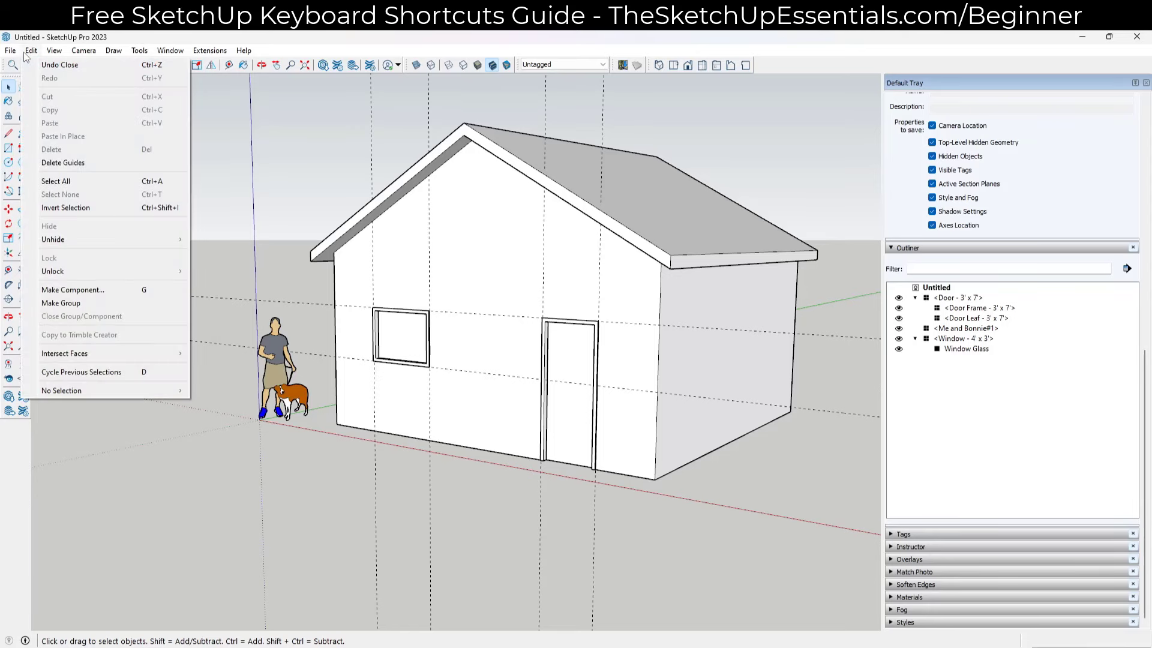
{"action": "left_click", "coordinate": [80, 163]}
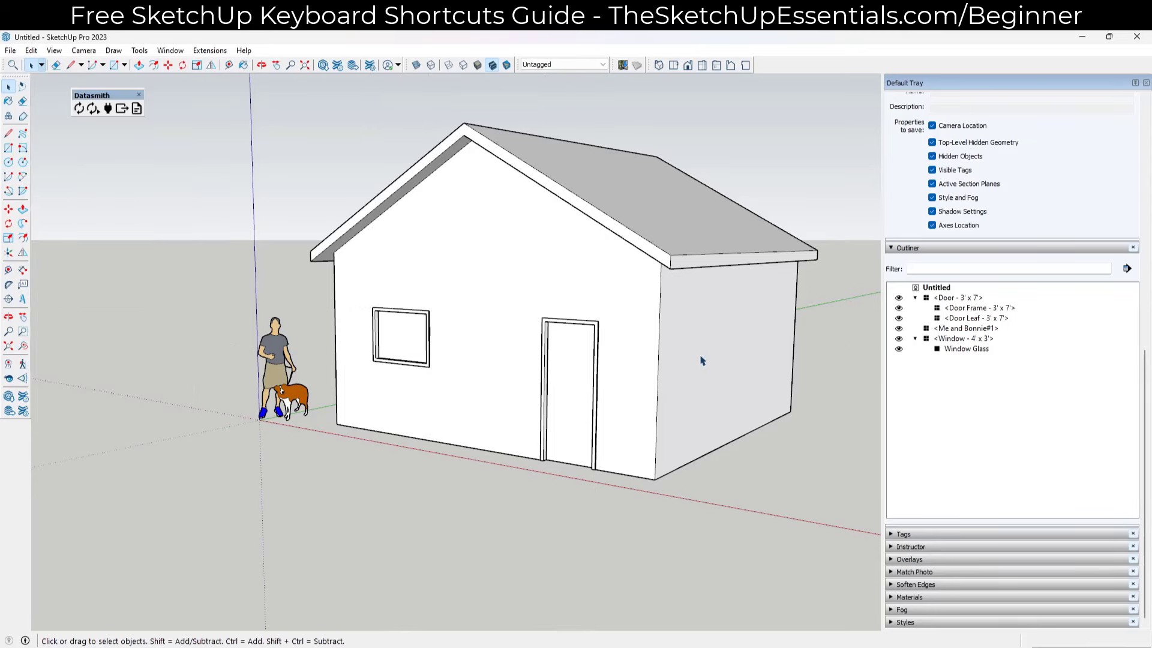
{"action": "key", "text": "o"}
{"action": "left_click_drag", "start_coordinate": [702, 361], "coordinate": [699, 334]}
{"action": "key", "text": "space"}
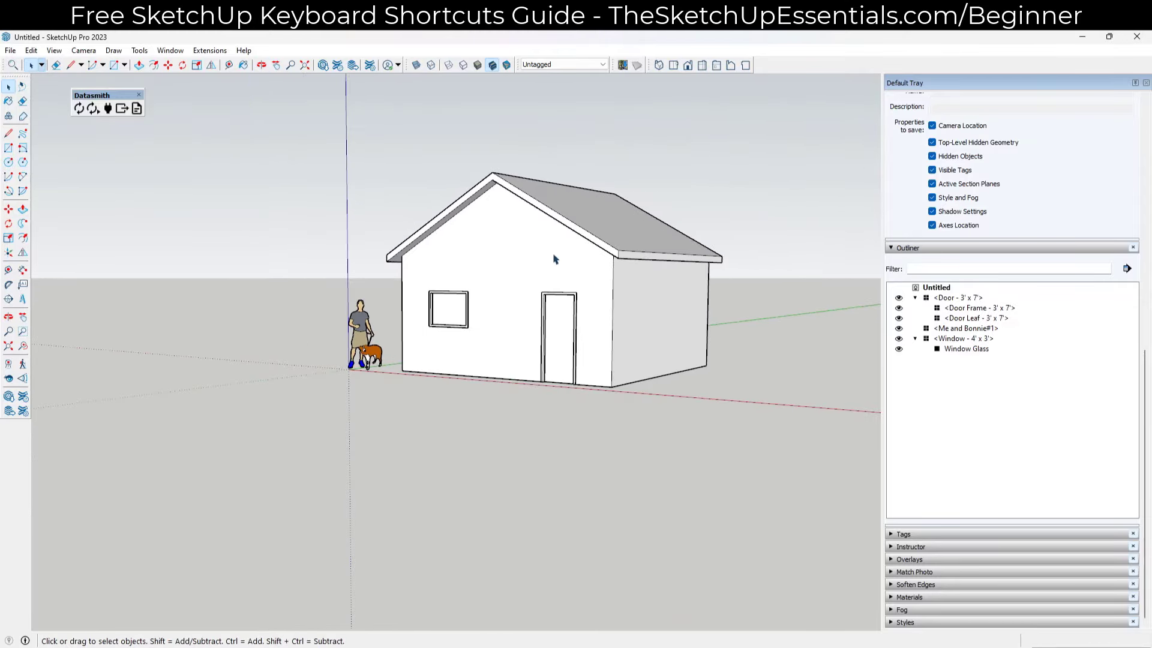
{"action": "scroll", "coordinate": [555, 256], "scroll_direction": "up", "scroll_amount": 2}
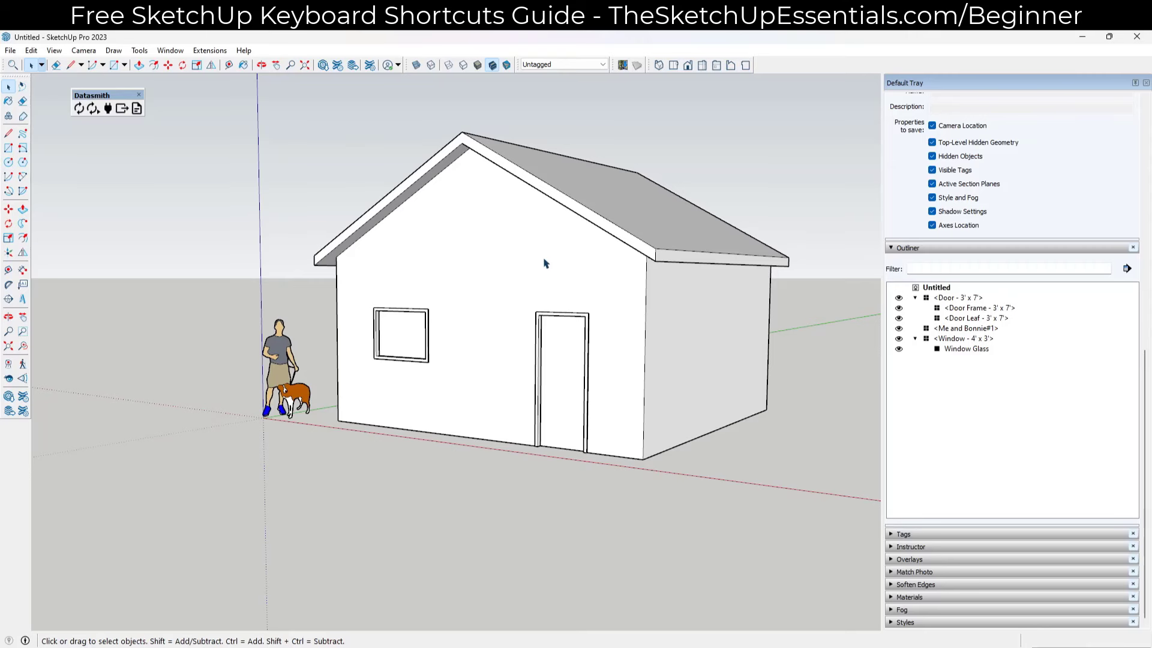
{"action": "middle_click_drag", "start_coordinate": [544, 263], "coordinate": [545, 264]}
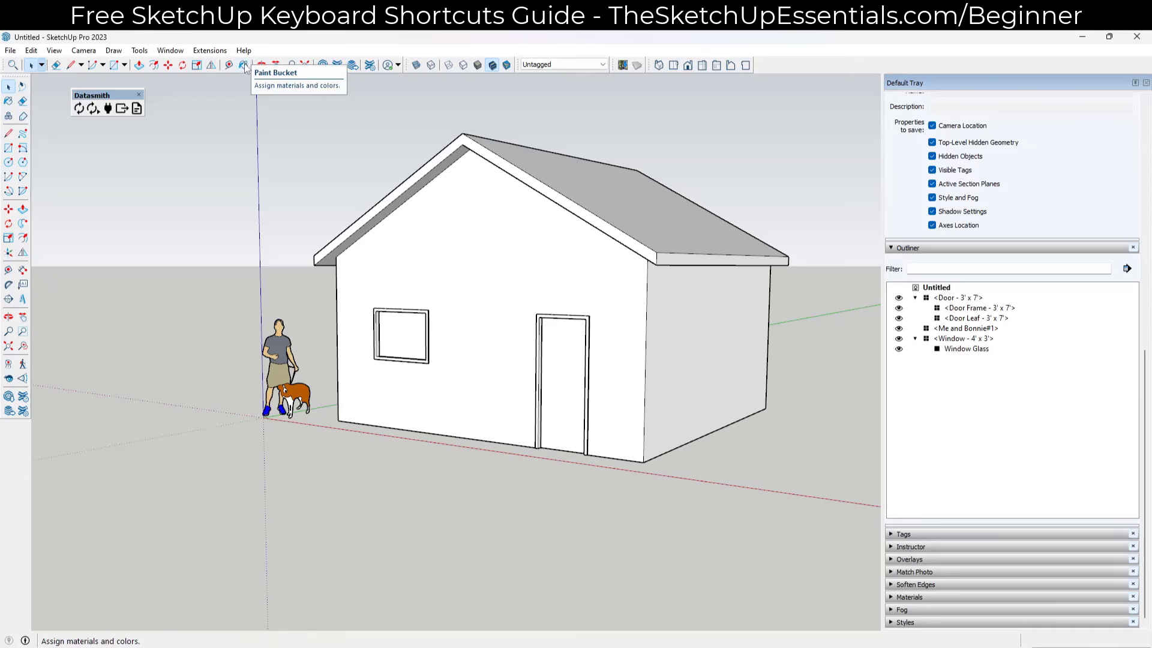
With Paint Bucket, pick Roofing Shingles Multi from the Roofing materials.
{"action": "key", "text": "b"}
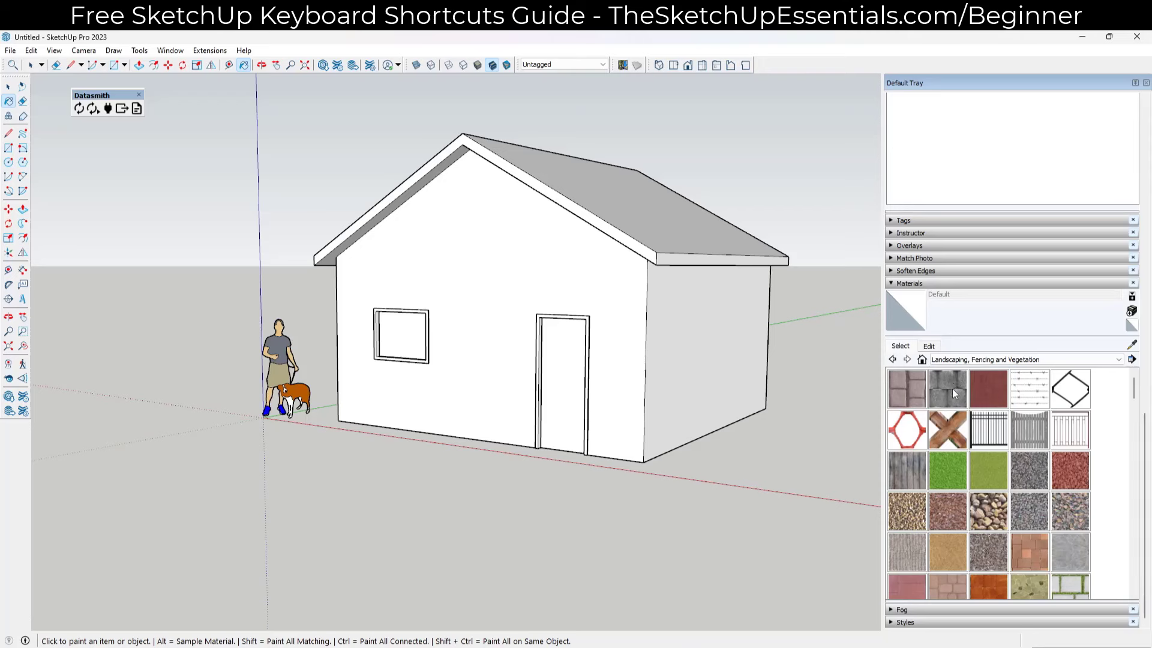
{"action": "left_click", "coordinate": [960, 360]}
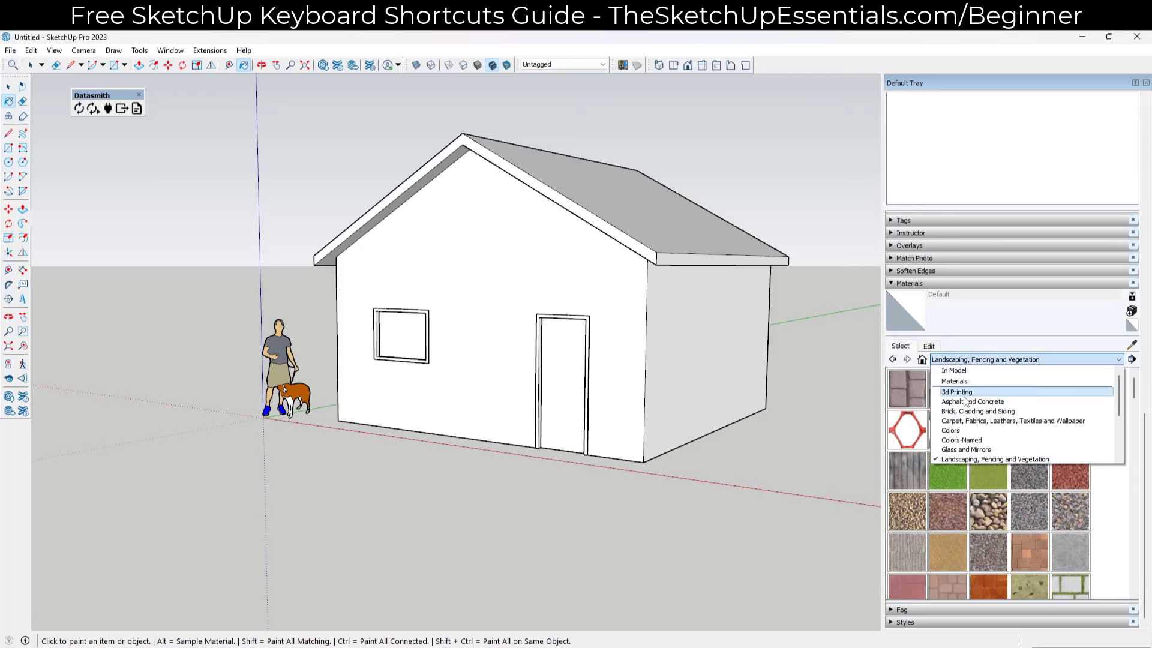
{"action": "scroll", "coordinate": [964, 402], "scroll_direction": "down", "scroll_amount": 4}
{"action": "scroll", "coordinate": [978, 408], "scroll_direction": "up", "scroll_amount": 4}
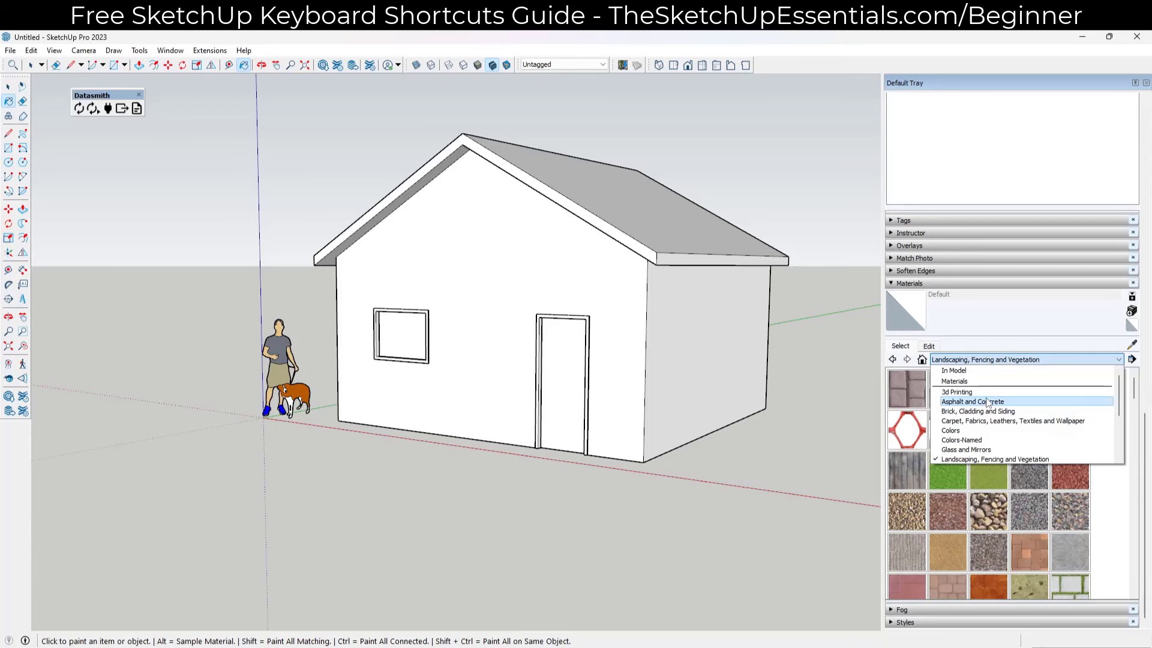
{"action": "scroll", "coordinate": [986, 402], "scroll_direction": "down", "scroll_amount": 3}
{"action": "middle_click_drag", "start_coordinate": [793, 376], "coordinate": [787, 423]}
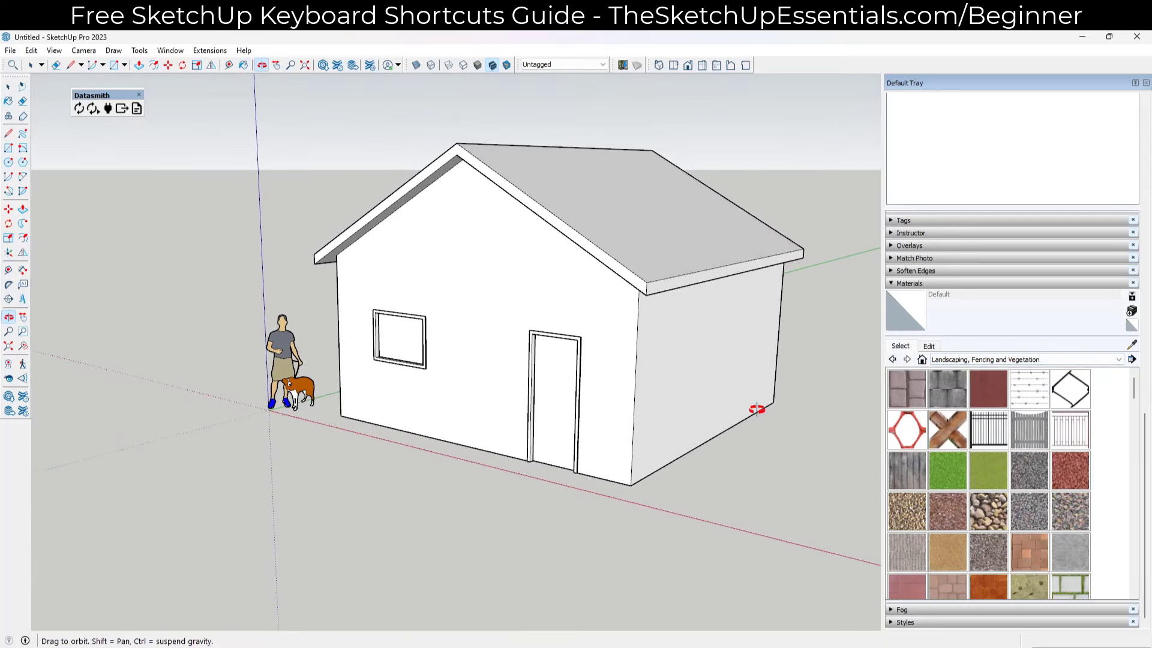
{"action": "left_click", "coordinate": [958, 359]}
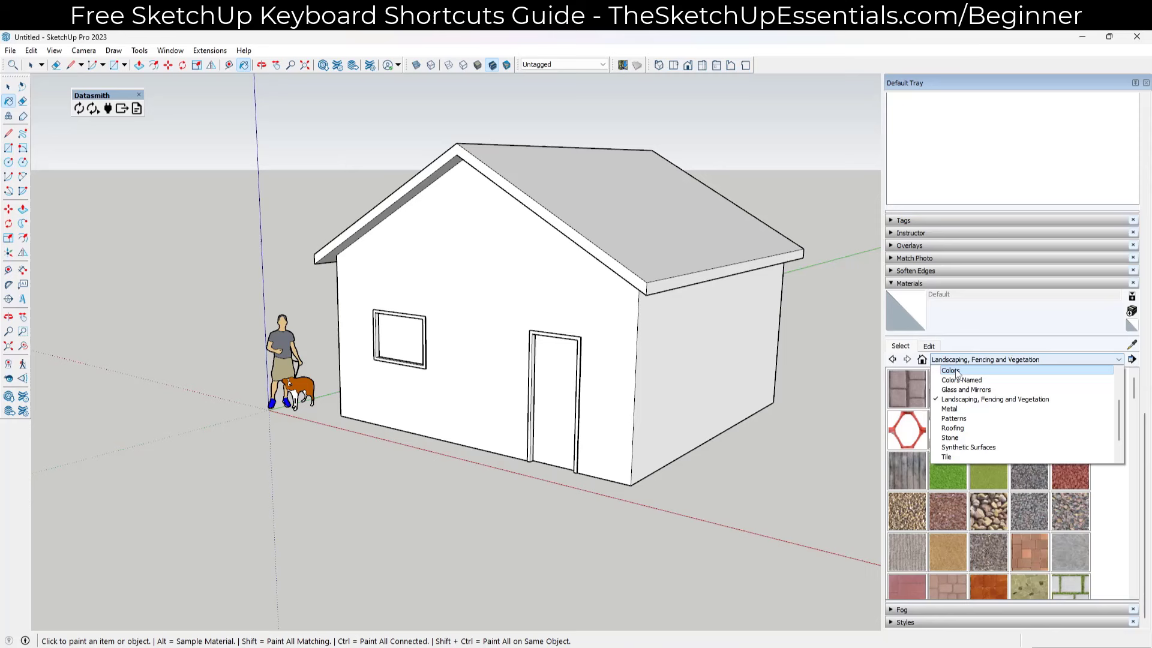
{"action": "left_click", "coordinate": [954, 428]}
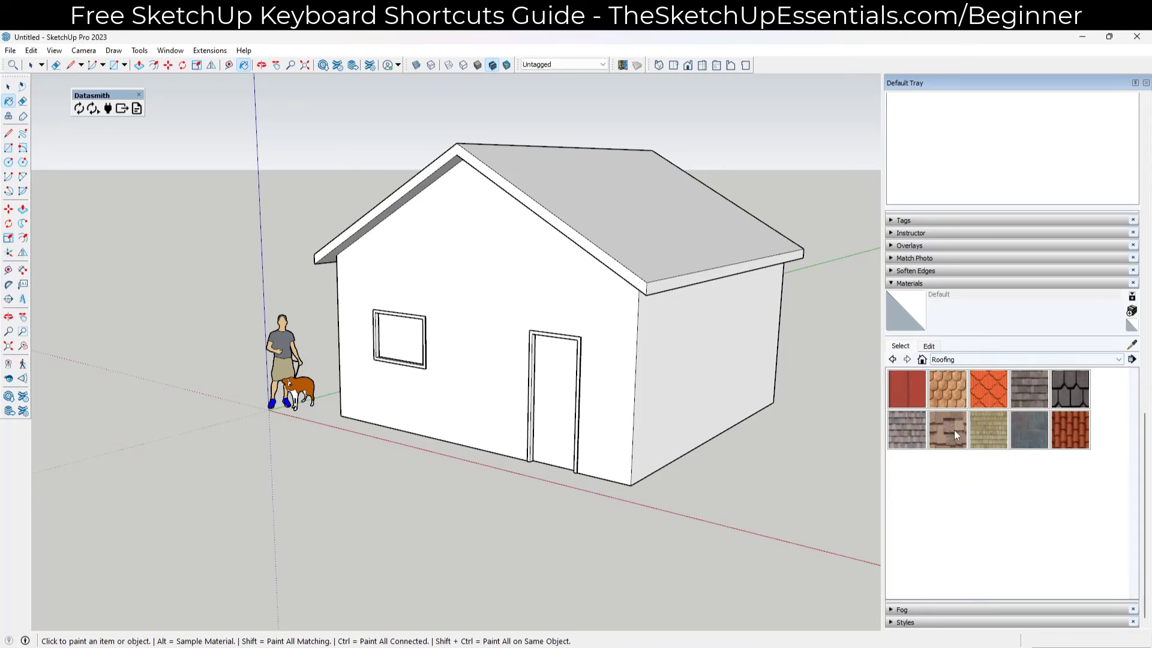
{"action": "left_click", "coordinate": [910, 429]}
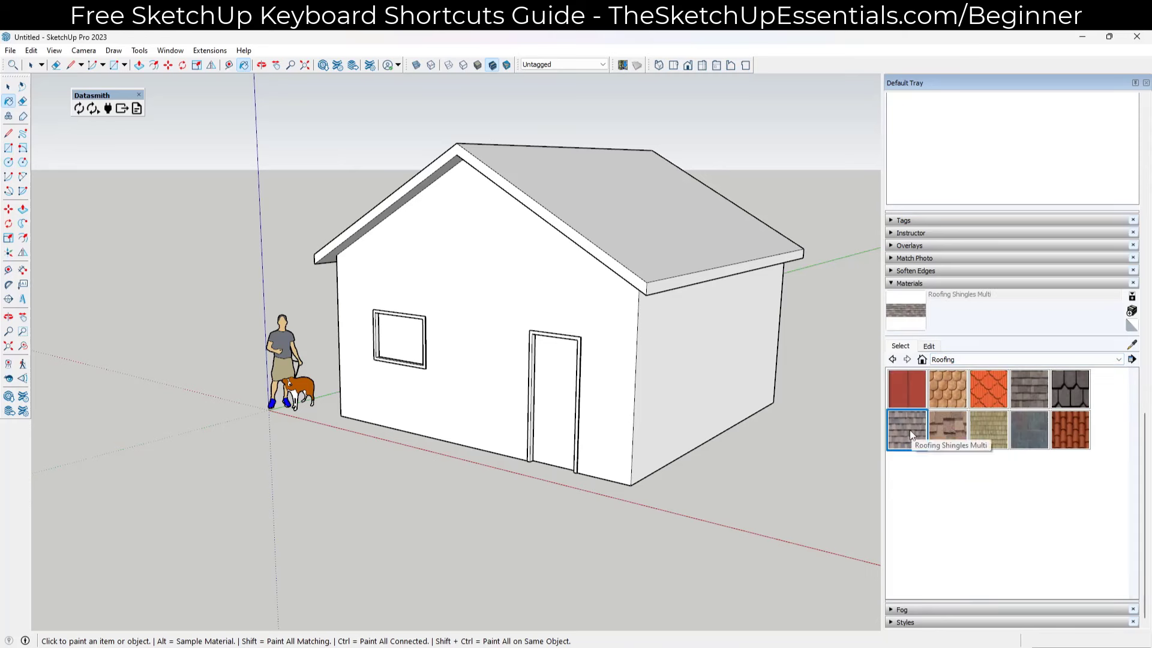
Paint both roof slopes with the Roofing Shingles Multi material.
{"action": "left_click", "coordinate": [684, 230]}
{"action": "mouse_move", "coordinate": [348, 225]}
{"action": "middle_mouse_down"}
{"action": "mouse_move", "coordinate": [700, 251]}
{"action": "mouse_move", "coordinate": [606, 234]}
{"action": "middle_mouse_up"}
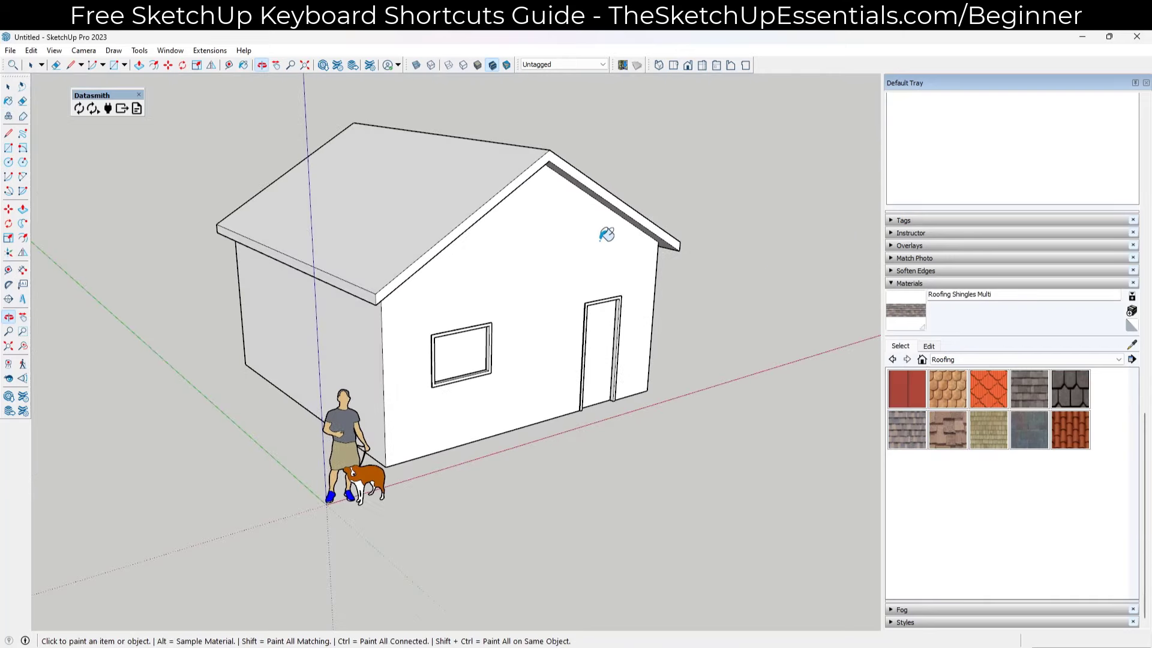
{"action": "left_click", "coordinate": [483, 174]}
{"action": "mouse_move", "coordinate": [761, 236]}
{"action": "middle_mouse_down"}
{"action": "mouse_move", "coordinate": [314, 290]}
{"action": "mouse_move", "coordinate": [543, 242]}
{"action": "middle_mouse_up"}
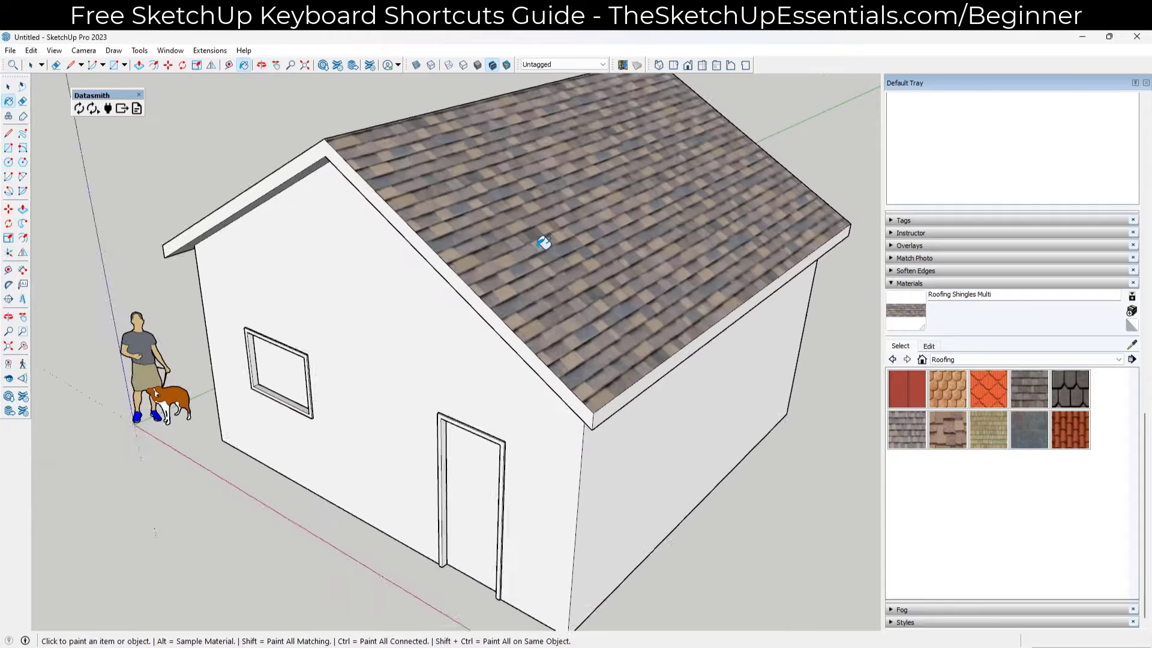
{"action": "scroll", "coordinate": [543, 242], "scroll_direction": "up", "scroll_amount": 2}
{"action": "scroll", "coordinate": [547, 251], "scroll_direction": "down", "scroll_amount": 6}
{"action": "mouse_move", "coordinate": [586, 470]}
{"action": "middle_mouse_down"}
{"action": "mouse_move", "coordinate": [609, 373]}
{"action": "mouse_move", "coordinate": [542, 326]}
{"action": "mouse_move", "coordinate": [414, 336]}
{"action": "mouse_move", "coordinate": [564, 342]}
{"action": "mouse_move", "coordinate": [621, 373]}
{"action": "middle_mouse_up"}
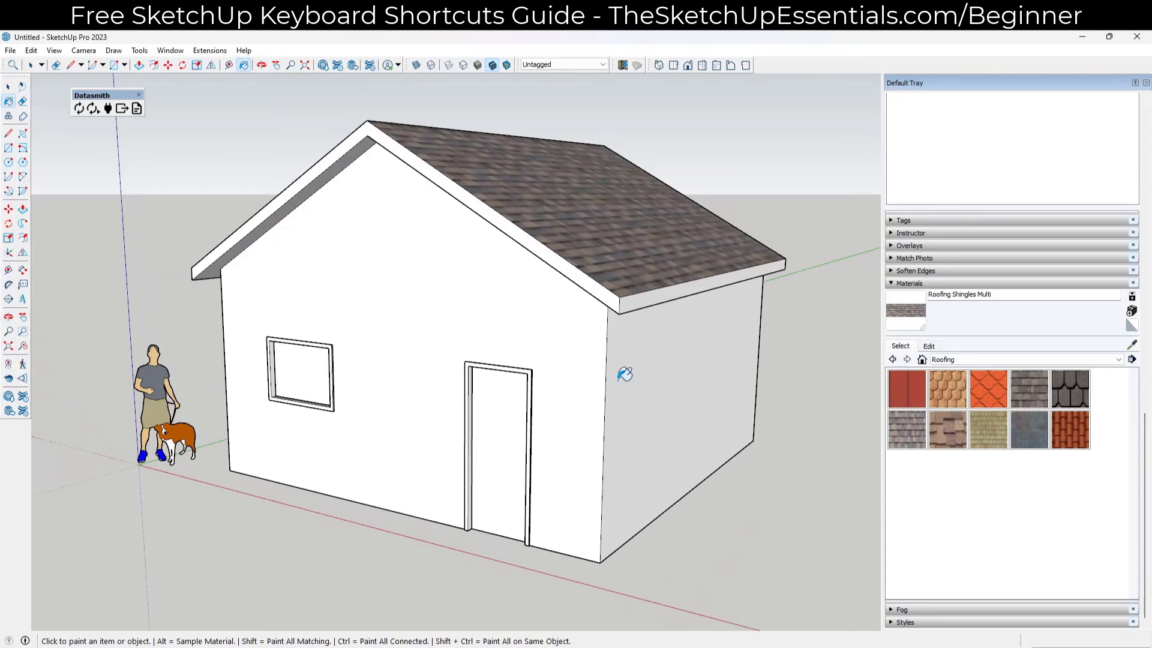
Choose Brick Tumbled from the Brick, Cladding and Siding material collection.
{"action": "key", "text": "space"}
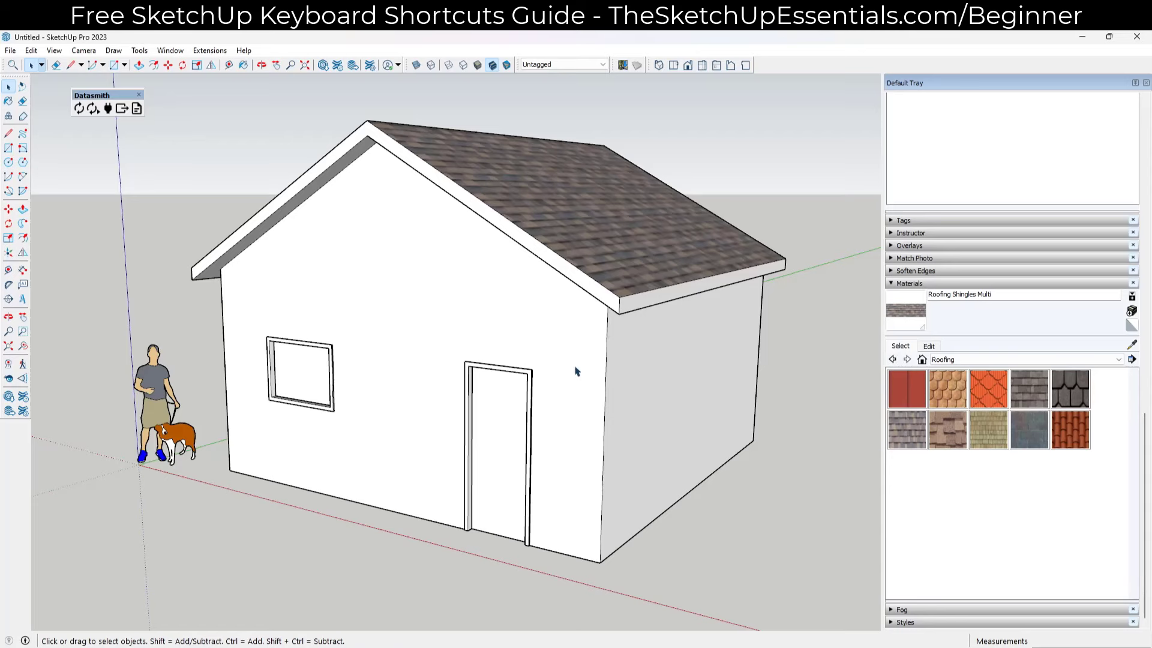
{"action": "scroll", "coordinate": [745, 309], "scroll_direction": "down", "scroll_amount": 2}
{"action": "scroll", "coordinate": [560, 324], "scroll_direction": "up", "scroll_amount": 2}
{"action": "mouse_move", "coordinate": [559, 324]}
{"action": "middle_mouse_down"}
{"action": "mouse_move", "coordinate": [547, 308]}
{"action": "mouse_move", "coordinate": [564, 315]}
{"action": "middle_mouse_up"}
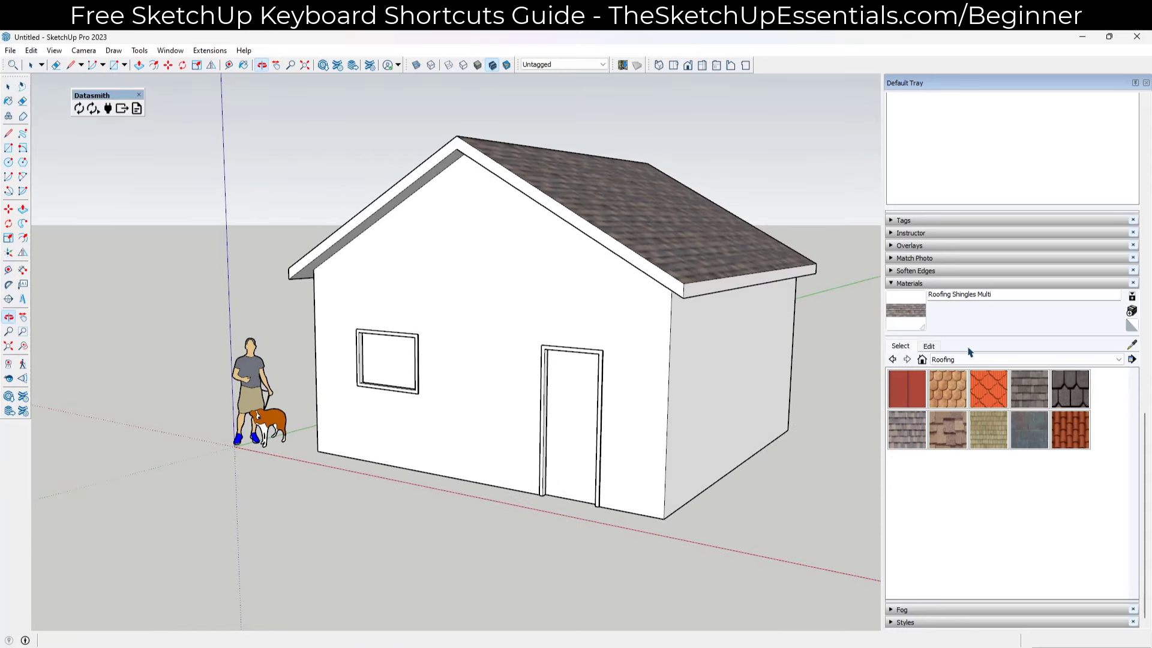
{"action": "left_click", "coordinate": [966, 360]}
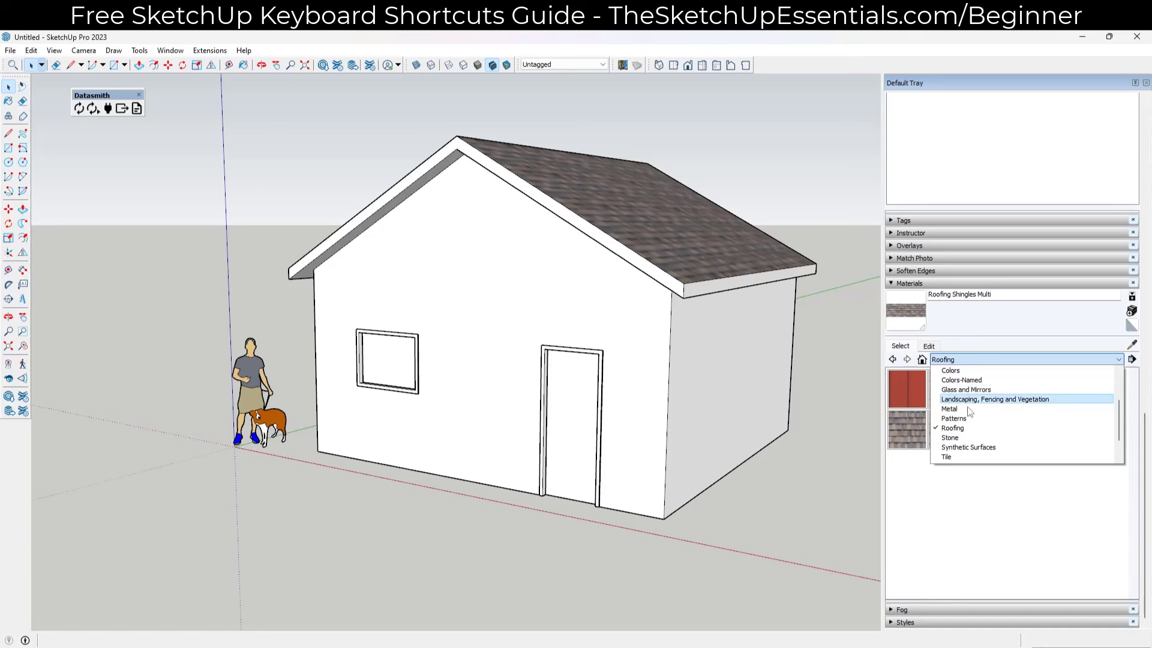
{"action": "scroll", "coordinate": [976, 393], "scroll_direction": "up", "scroll_amount": 2}
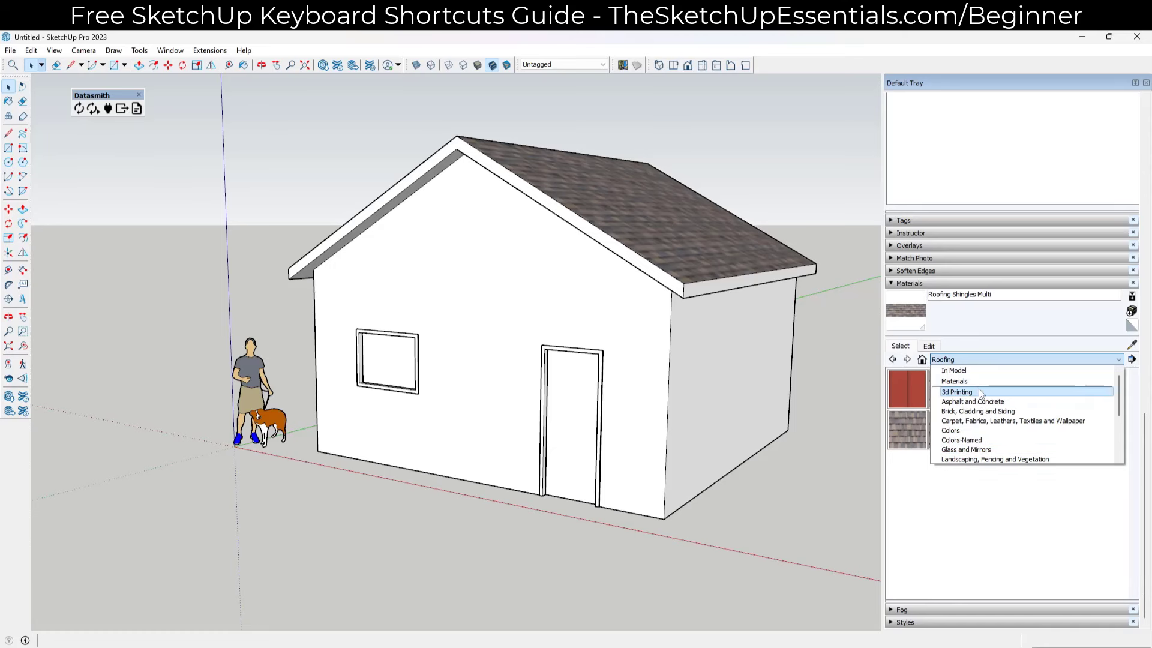
{"action": "left_click", "coordinate": [977, 411]}
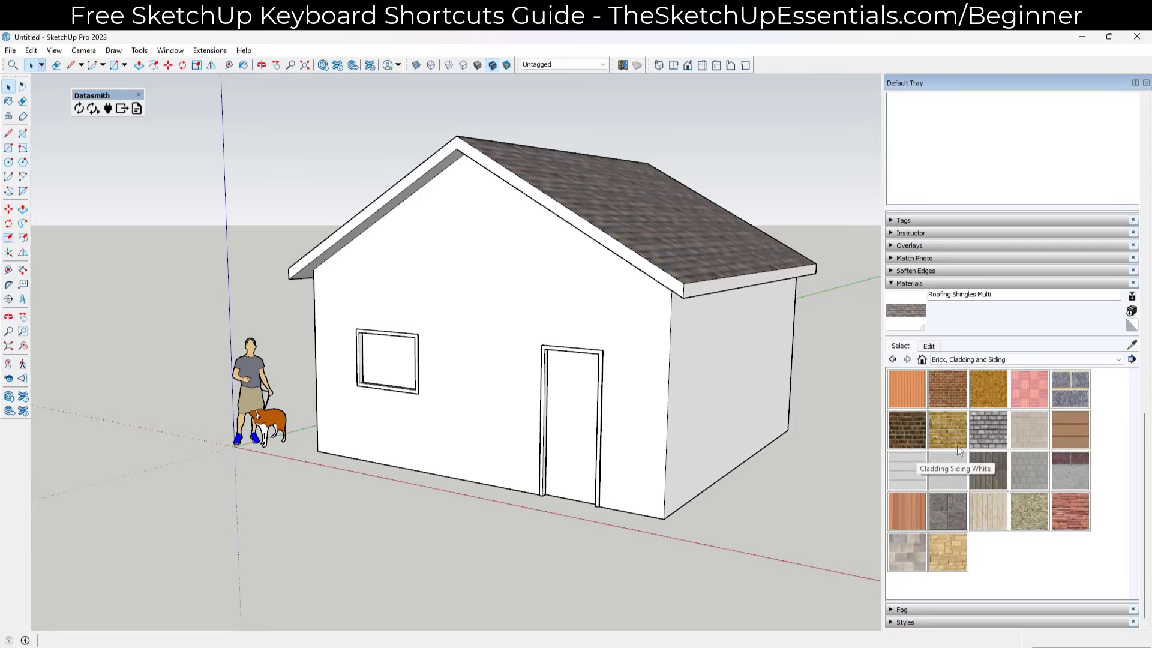
{"action": "left_click", "coordinate": [979, 425]}
Paint the front gable, both side walls and the back gable with Brick Tumbled.
{"action": "left_click", "coordinate": [651, 346]}
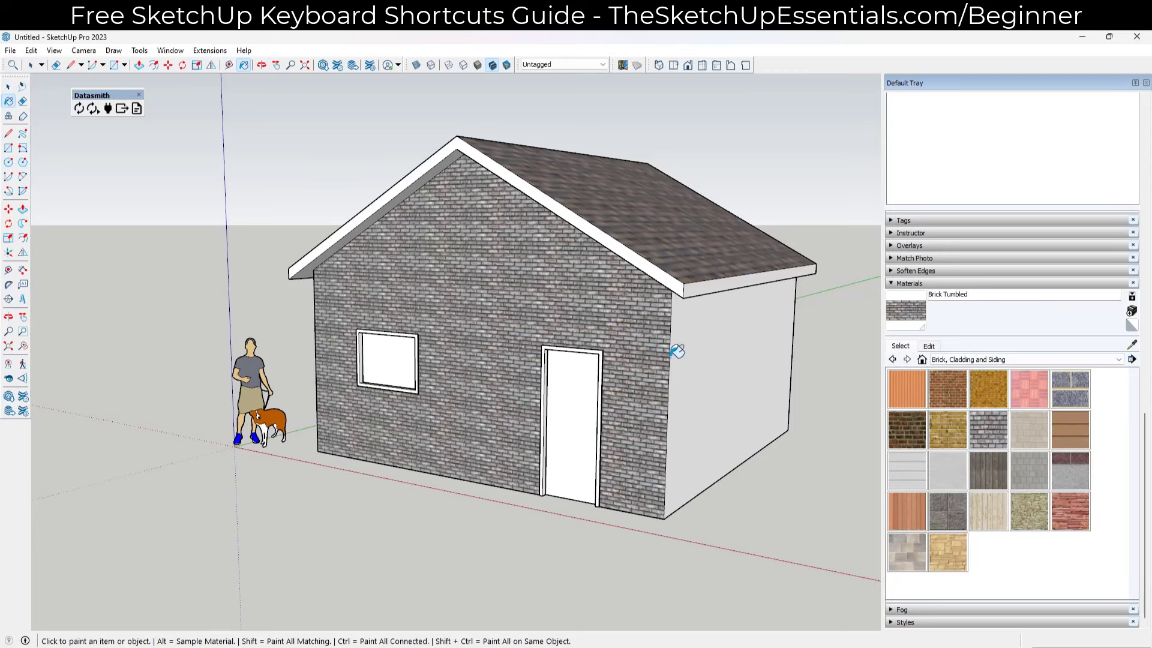
{"action": "mouse_move", "coordinate": [680, 351]}
{"action": "middle_mouse_down"}
{"action": "mouse_move", "coordinate": [710, 358]}
{"action": "mouse_move", "coordinate": [686, 334]}
{"action": "middle_mouse_up"}
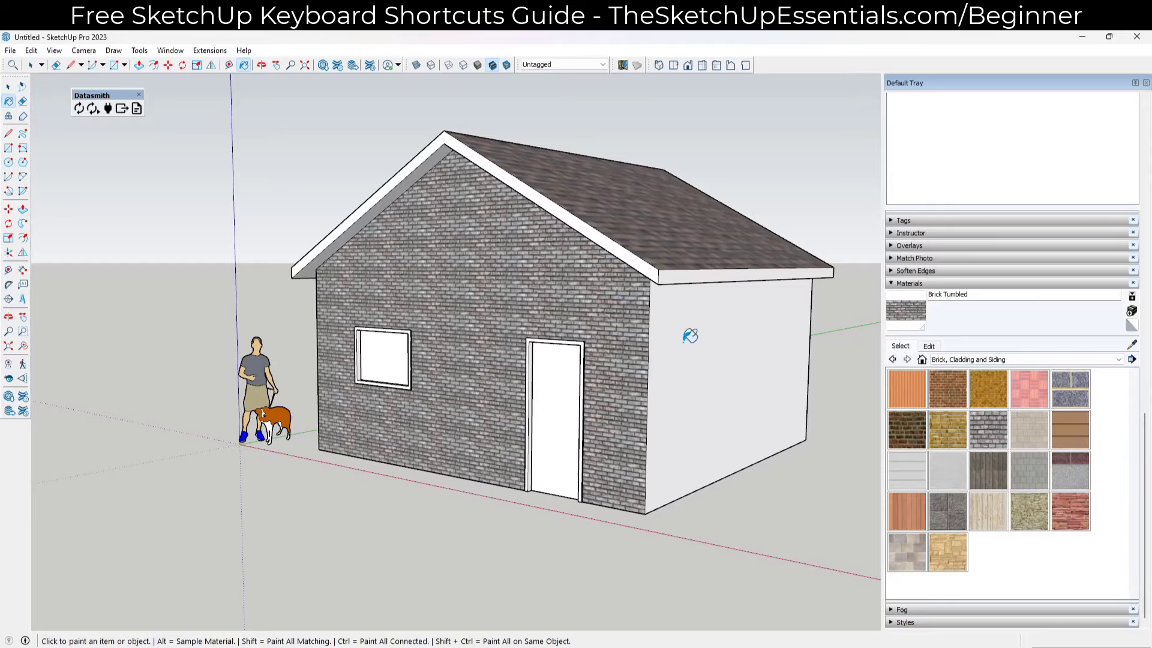
{"action": "left_click", "coordinate": [714, 336]}
{"action": "middle_click_drag", "start_coordinate": [818, 329], "coordinate": [213, 329]}
{"action": "left_click", "coordinate": [596, 373]}
{"action": "mouse_move", "coordinate": [694, 352]}
{"action": "middle_mouse_down"}
{"action": "mouse_move", "coordinate": [740, 334]}
{"action": "mouse_move", "coordinate": [183, 333]}
{"action": "middle_mouse_up"}
{"action": "left_click", "coordinate": [447, 331]}
{"action": "mouse_move", "coordinate": [447, 331]}
{"action": "middle_mouse_down"}
{"action": "mouse_move", "coordinate": [740, 329]}
{"action": "mouse_move", "coordinate": [72, 330]}
{"action": "mouse_move", "coordinate": [114, 456]}
{"action": "mouse_move", "coordinate": [476, 360]}
{"action": "mouse_move", "coordinate": [457, 354]}
{"action": "mouse_move", "coordinate": [656, 314]}
{"action": "middle_mouse_up"}
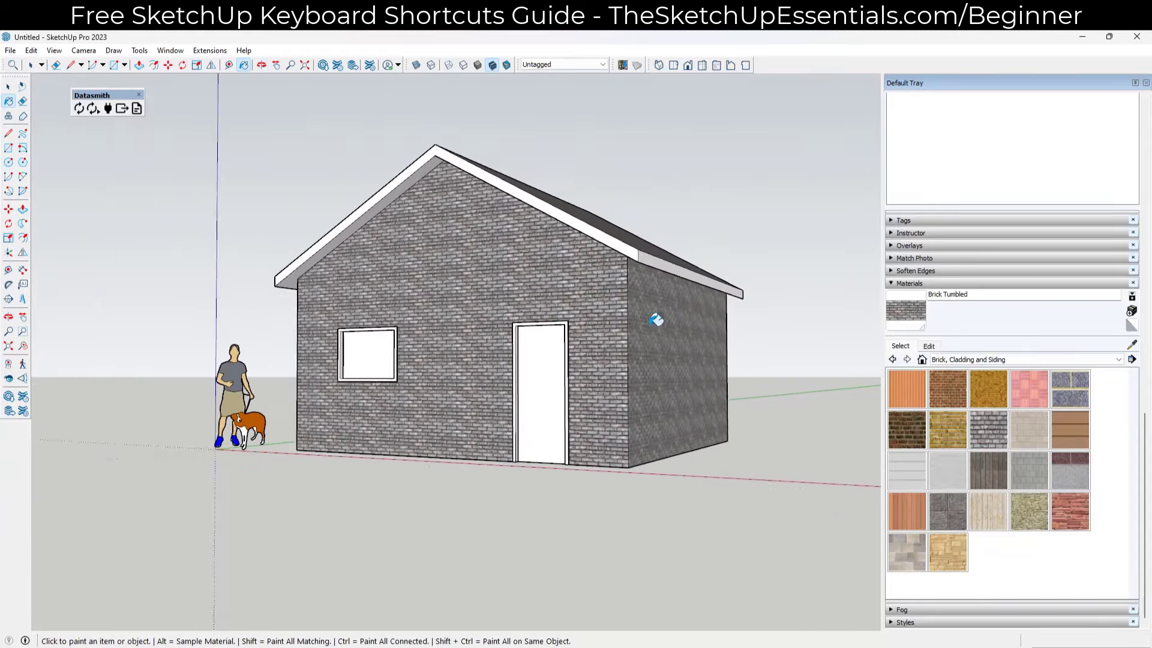
Select the front gable wall face.
{"action": "scroll", "coordinate": [481, 236], "scroll_direction": "up", "scroll_amount": 2}
{"action": "key", "text": "space"}
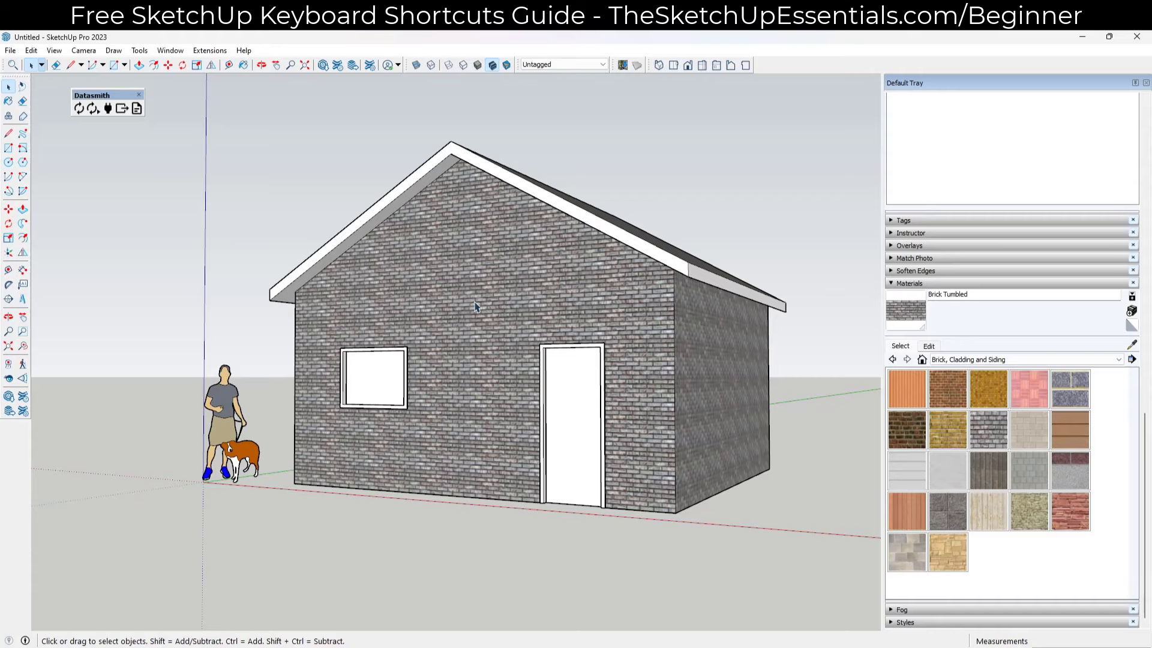
{"action": "middle_click_drag", "start_coordinate": [486, 352], "coordinate": [376, 372]}
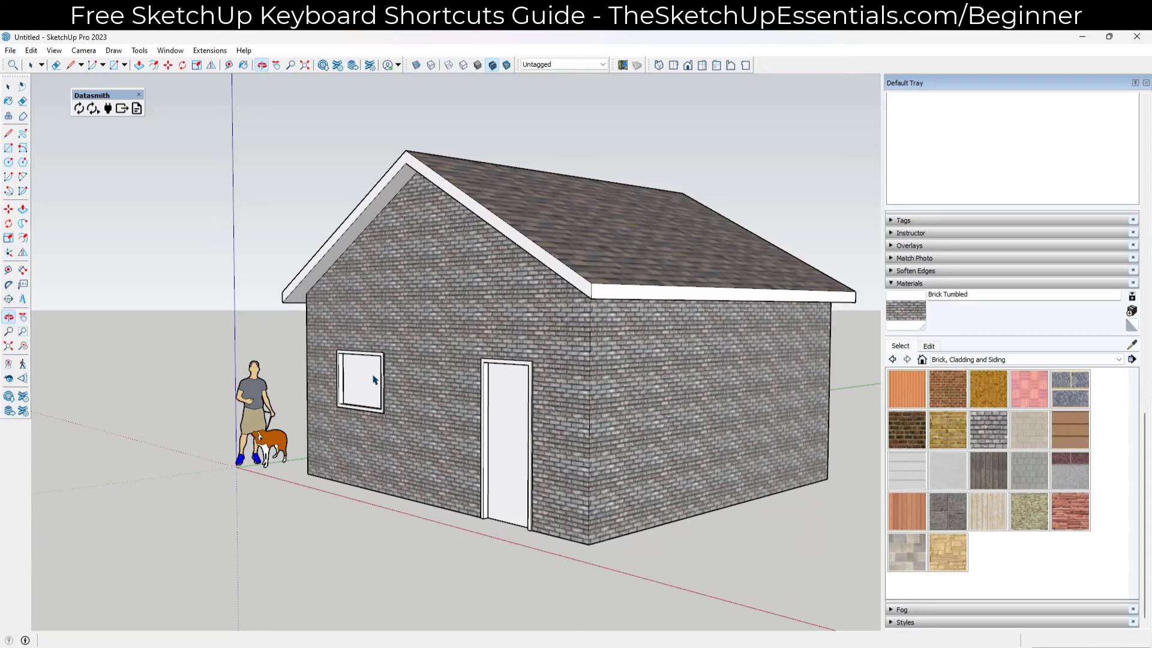
{"action": "left_click", "coordinate": [440, 450]}
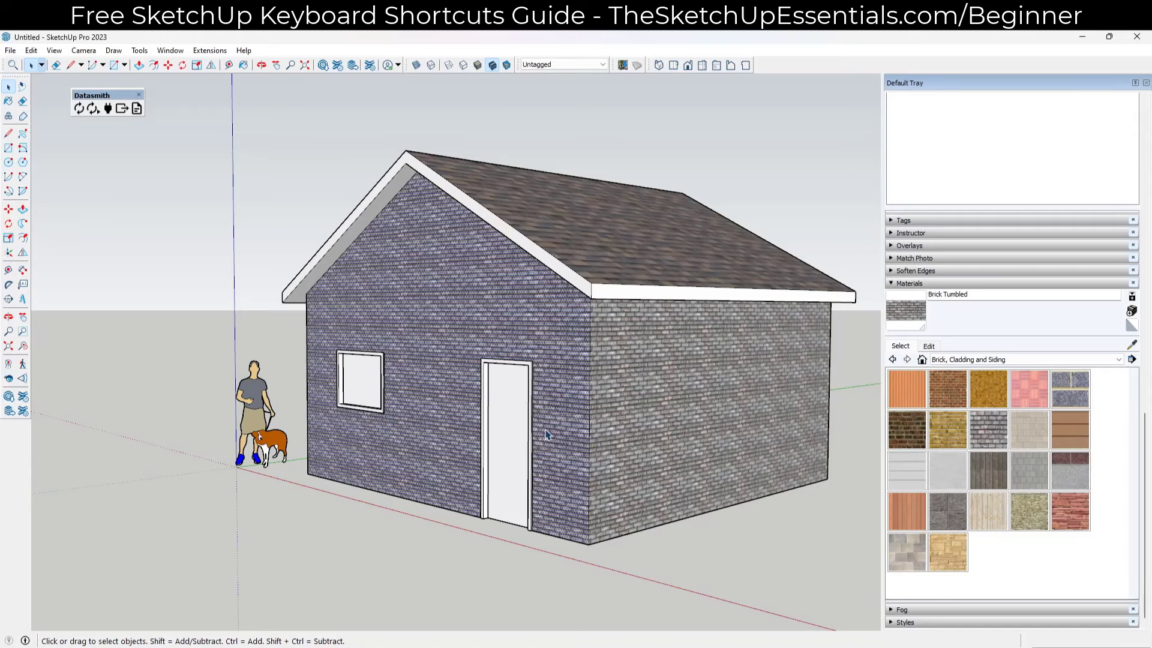
{"action": "scroll", "coordinate": [373, 426], "scroll_direction": "up", "scroll_amount": 8}
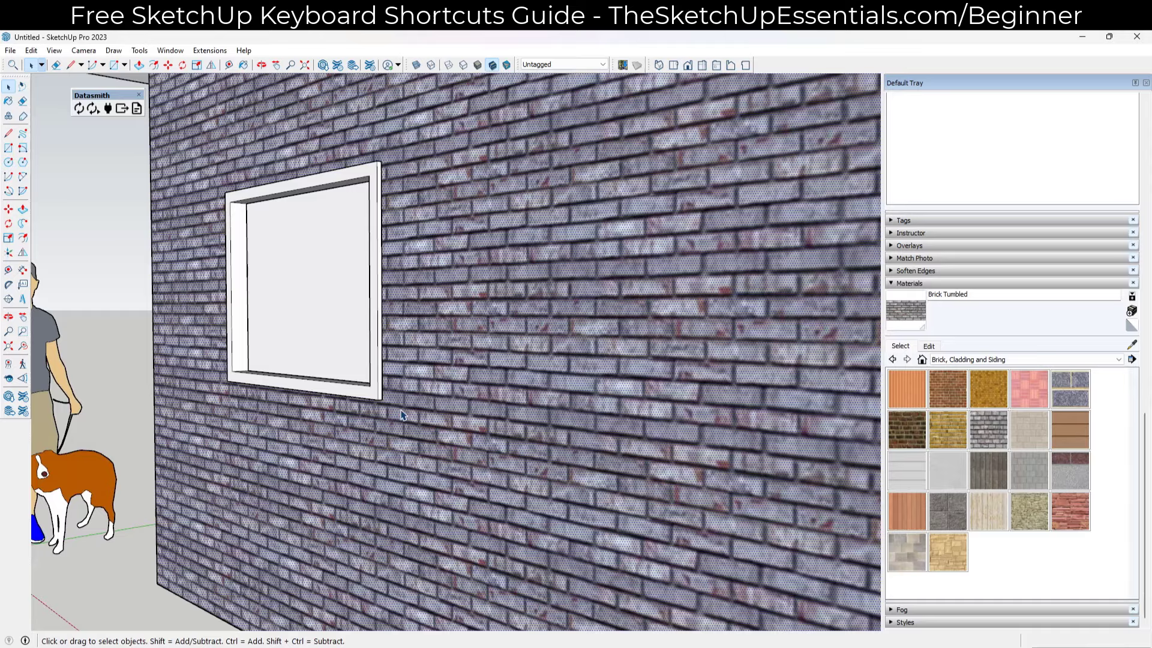
Draw a line from the window's lower-right corner to the wall's right edge.
{"action": "middle_click_drag", "start_coordinate": [404, 412], "coordinate": [407, 408]}
{"action": "key", "text": "l"}
{"action": "scroll", "coordinate": [390, 401], "scroll_direction": "up", "scroll_amount": 3}
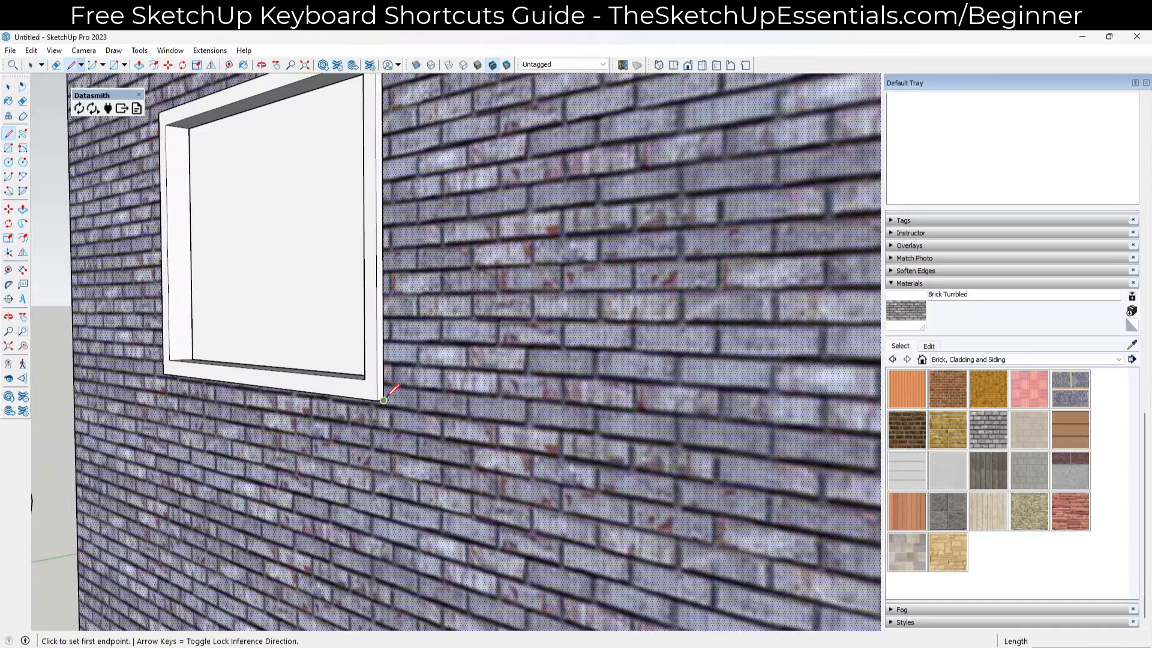
{"action": "left_click", "coordinate": [388, 399]}
{"action": "scroll", "coordinate": [417, 402], "scroll_direction": "down", "scroll_amount": 4}
{"action": "middle_click_drag", "start_coordinate": [528, 406], "coordinate": [789, 408]}
{"action": "scroll", "coordinate": [807, 399], "scroll_direction": "up", "scroll_amount": 5}
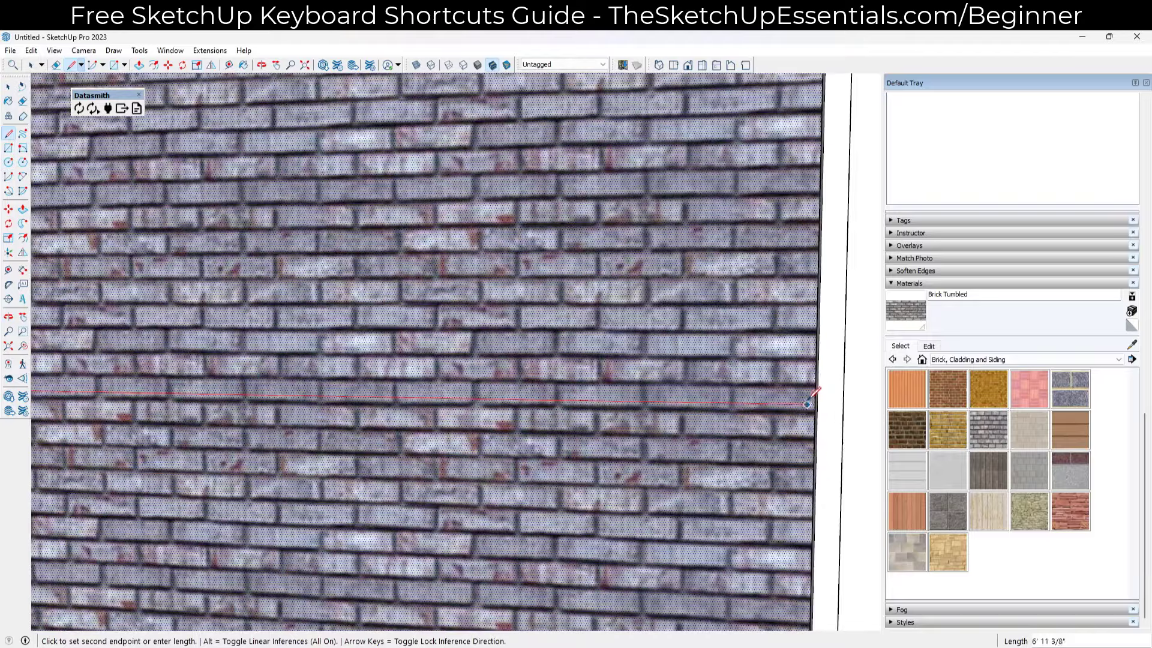
{"action": "left_click", "coordinate": [814, 404]}
{"action": "scroll", "coordinate": [814, 404], "scroll_direction": "down", "scroll_amount": 6}
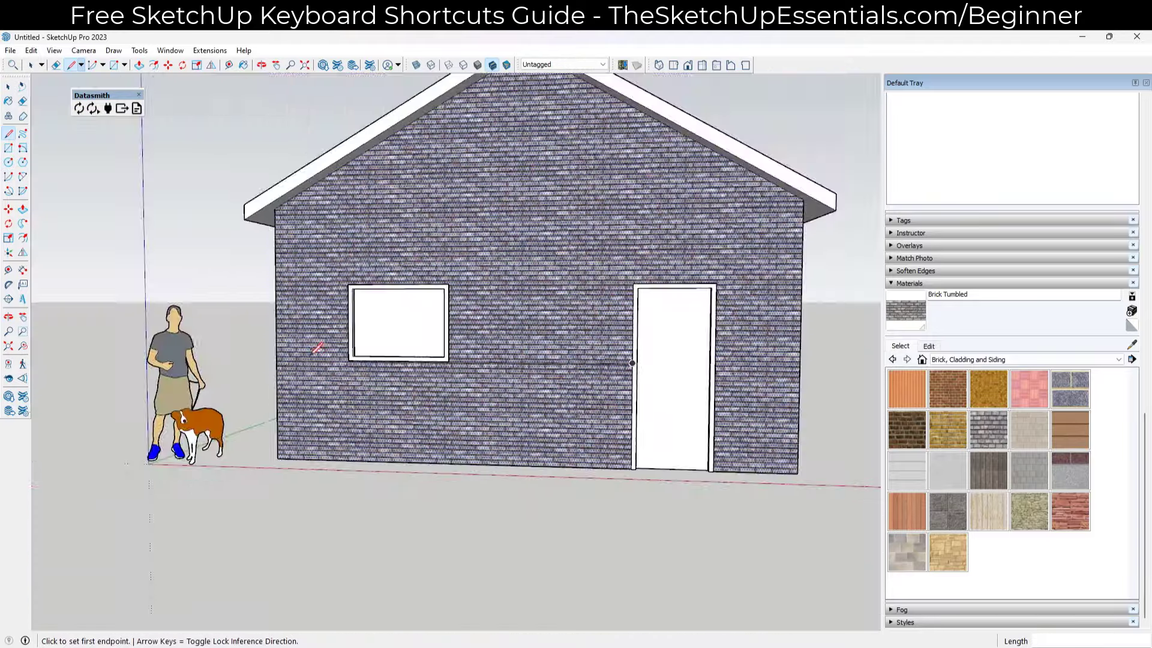
{"action": "scroll", "coordinate": [334, 336], "scroll_direction": "up", "scroll_amount": 4}
Draw a line from the window's lower-left corner to the wall's left edge, then select the walls.
{"action": "middle_click_drag", "start_coordinate": [334, 337], "coordinate": [679, 339]}
{"action": "scroll", "coordinate": [402, 363], "scroll_direction": "up", "scroll_amount": 5}
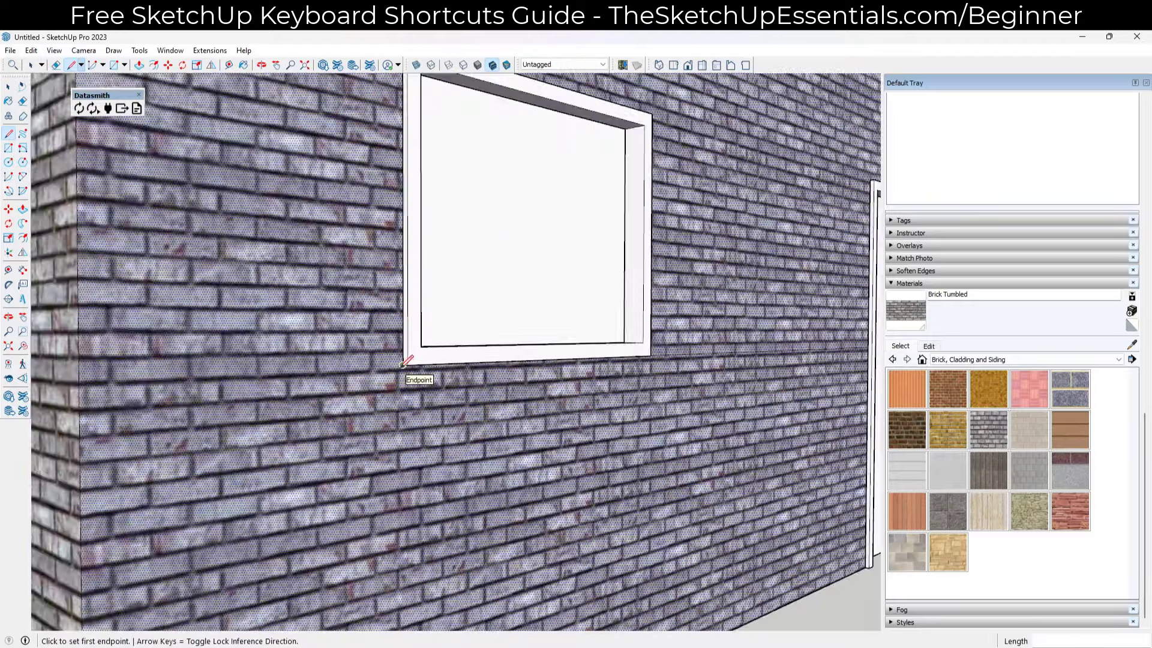
{"action": "left_click", "coordinate": [402, 364]}
{"action": "left_click", "coordinate": [78, 376]}
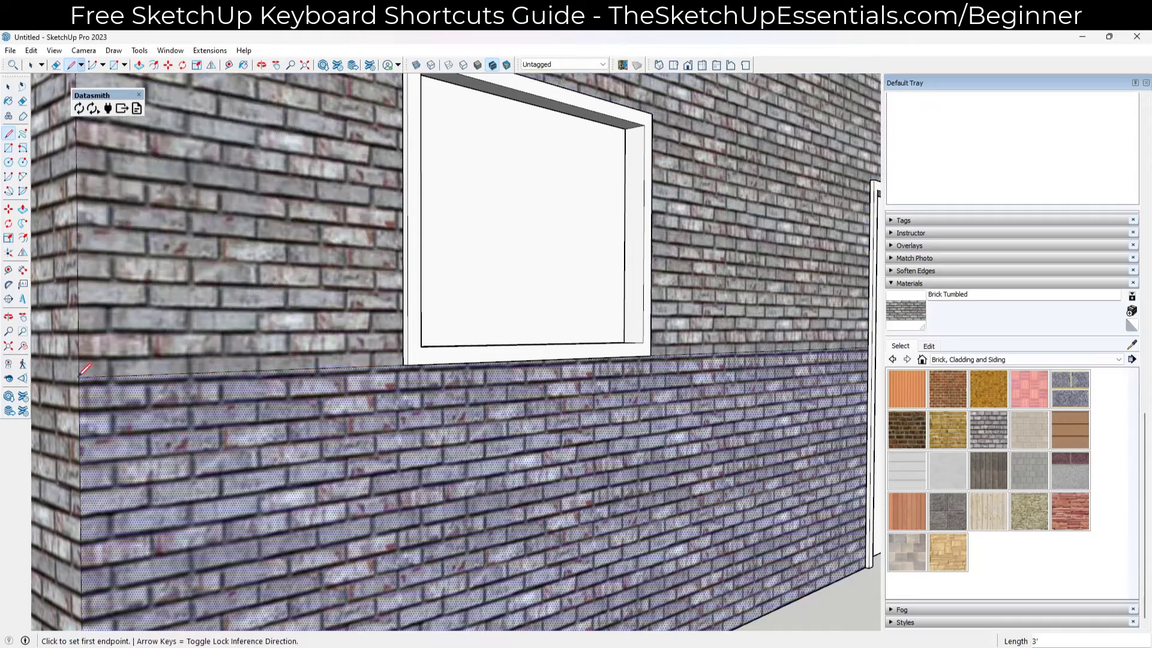
{"action": "key", "text": "space"}
{"action": "scroll", "coordinate": [414, 441], "scroll_direction": "down", "scroll_amount": 3}
{"action": "middle_click_drag", "start_coordinate": [608, 437], "coordinate": [514, 362]}
{"action": "triple_click", "coordinate": [534, 419]}
{"action": "scroll", "coordinate": [502, 452], "scroll_direction": "down", "scroll_amount": 3}
Select the bottom edges of the brick walls.
{"action": "scroll", "coordinate": [514, 362], "scroll_direction": "up", "scroll_amount": 1}
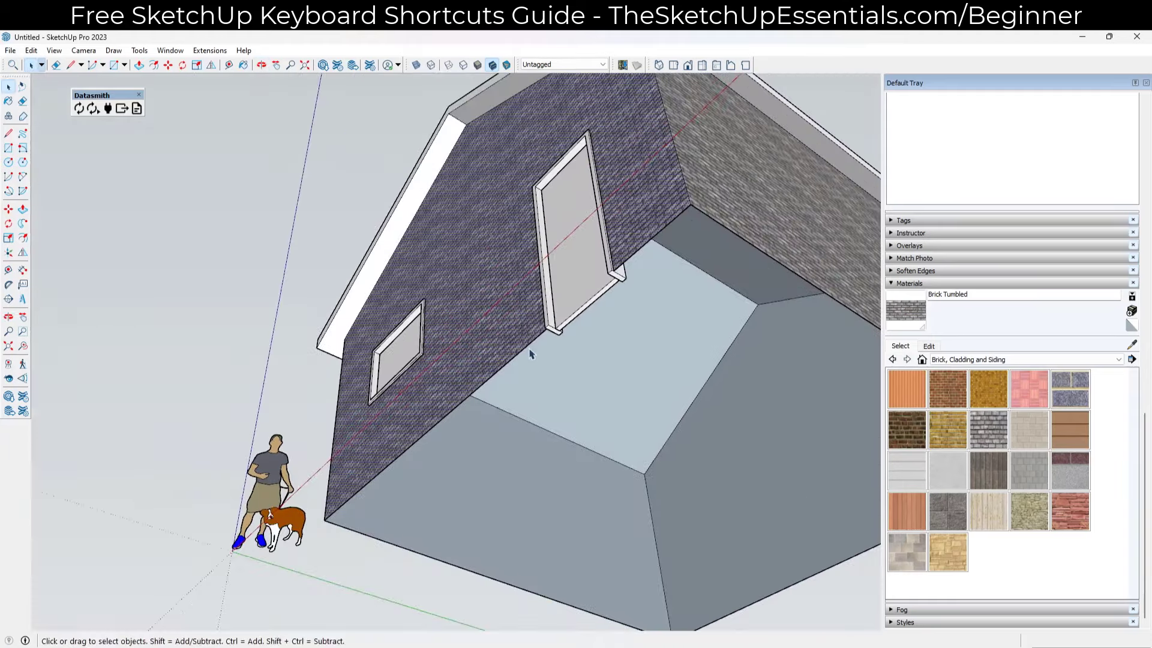
{"action": "left_click", "coordinate": [524, 350]}
{"action": "left_click", "coordinate": [345, 531], "text": "ctrl"}
{"action": "left_click", "coordinate": [724, 618], "text": "shift"}
{"action": "left_click", "coordinate": [751, 604], "text": "shift"}
{"action": "scroll", "coordinate": [547, 532], "scroll_direction": "down", "scroll_amount": 3}
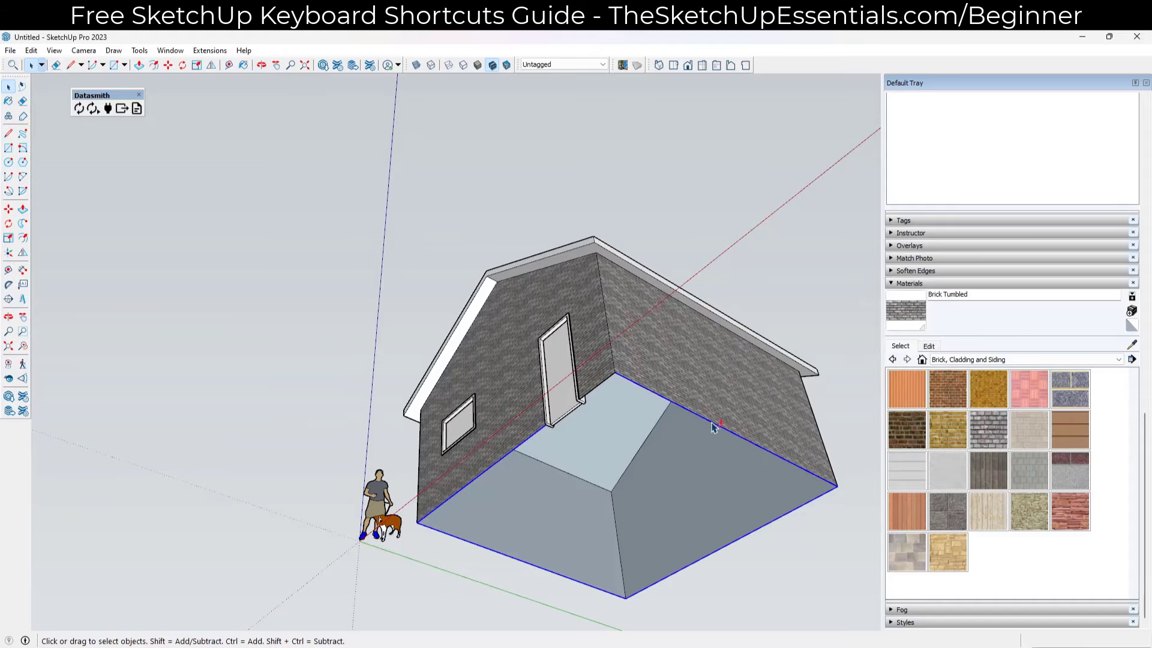
{"action": "middle_click_drag", "start_coordinate": [598, 393], "coordinate": [504, 533]}
{"action": "scroll", "coordinate": [507, 492], "scroll_direction": "up", "scroll_amount": 3}
Copy the selected bottom edges 4' up the walls using Move with Ctrl.
{"action": "key", "text": "m"}
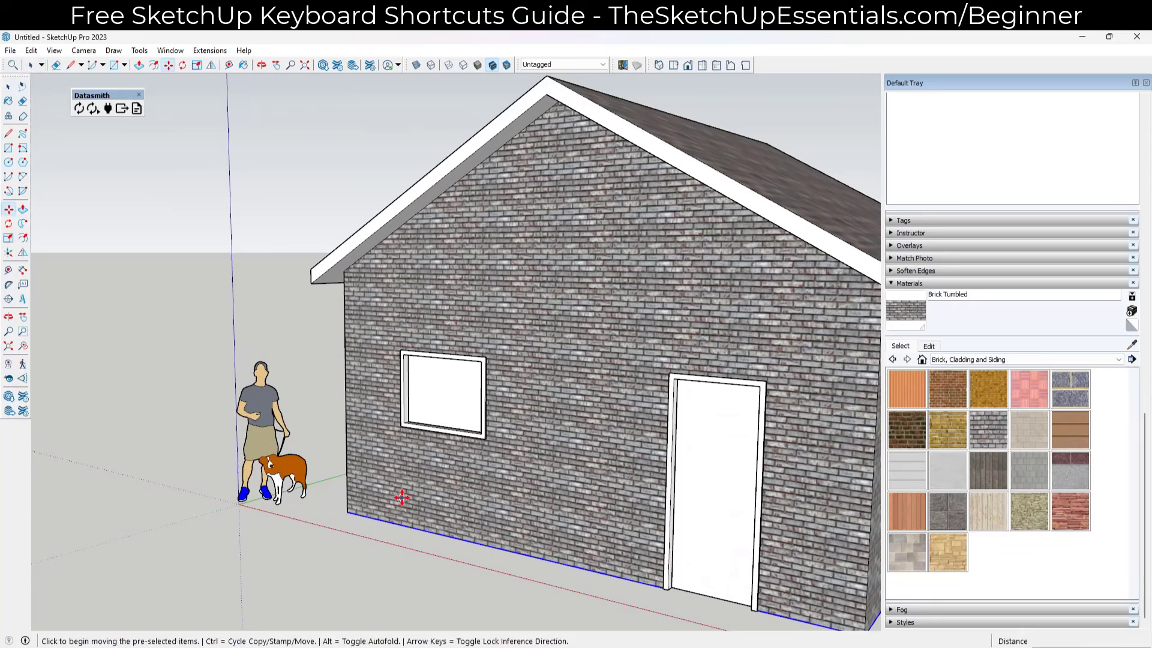
{"action": "key", "text": "ctrl"}
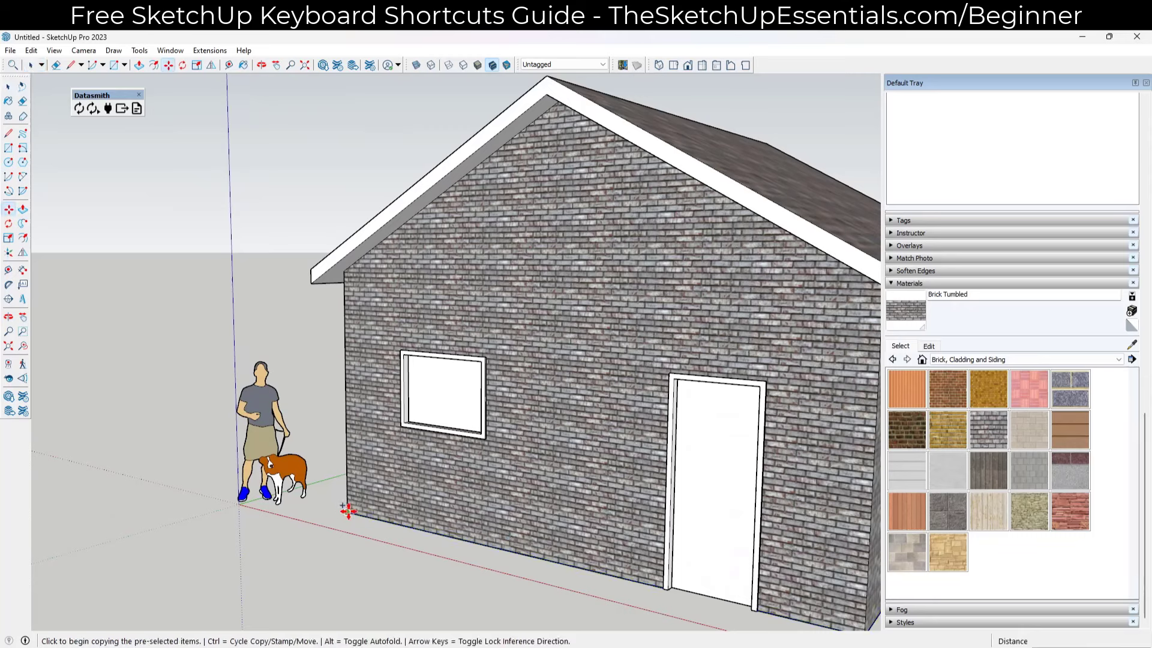
{"action": "left_click", "coordinate": [348, 510]}
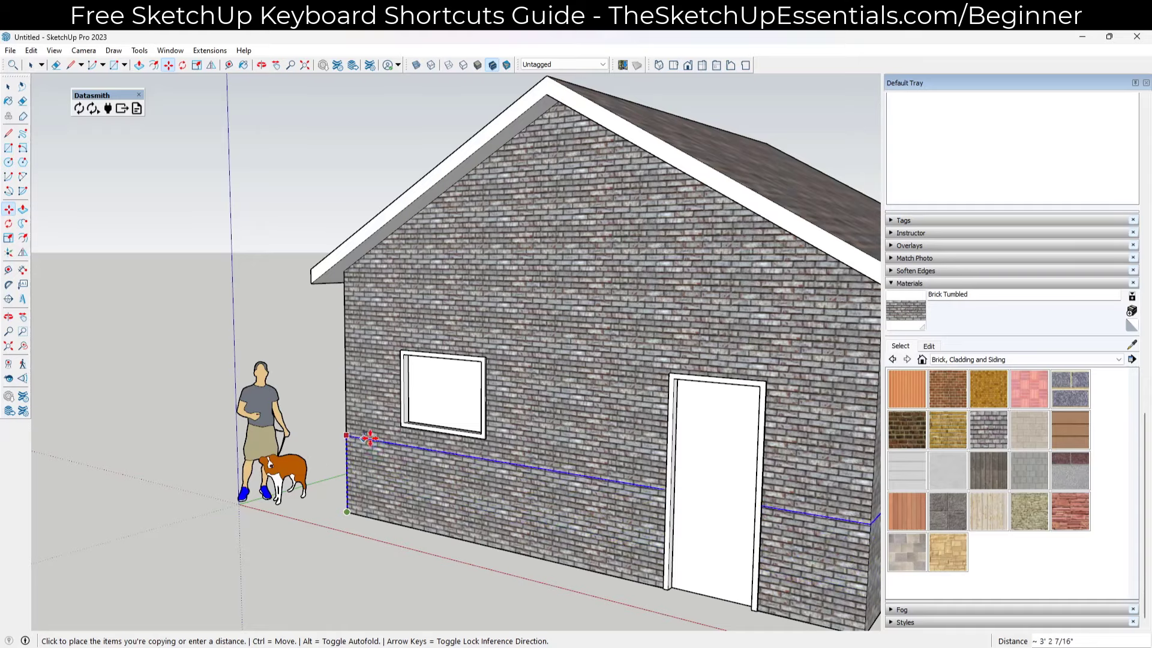
{"action": "scroll", "coordinate": [471, 433], "scroll_direction": "up", "scroll_amount": 6}
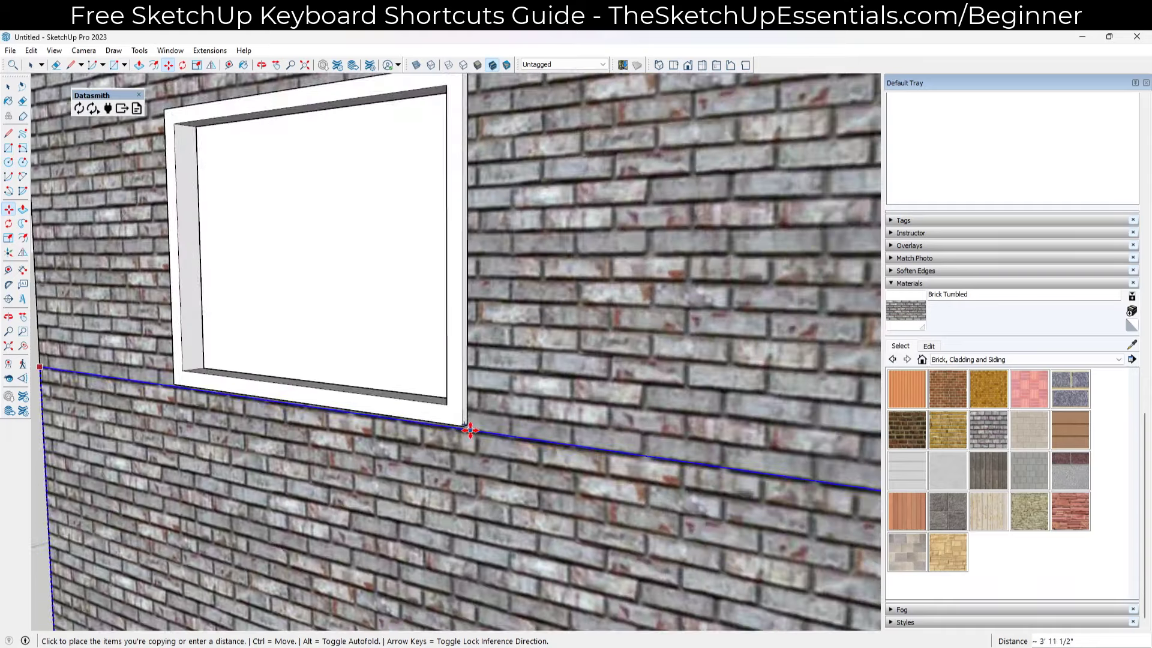
{"action": "type", "text": "4'"}
{"action": "key", "text": "Return"}
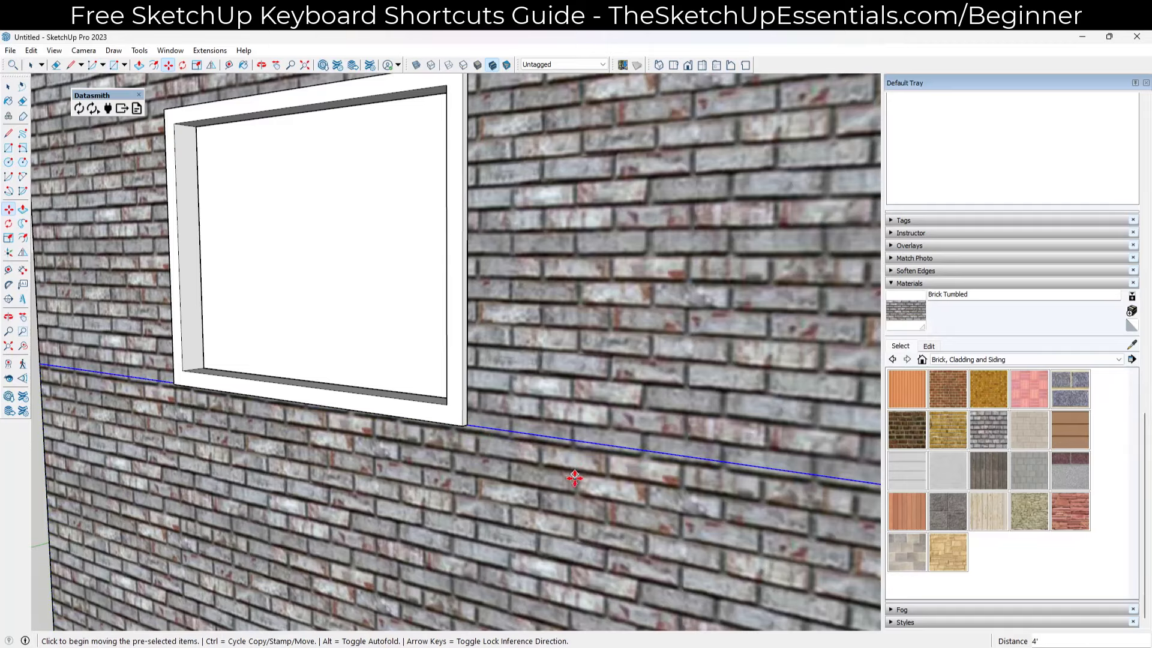
{"action": "scroll", "coordinate": [574, 478], "scroll_direction": "down", "scroll_amount": 10}
{"action": "key", "text": "space"}
Check that the upper and lower wall faces are now separate at the 4' line.
{"action": "left_click", "coordinate": [580, 376]}
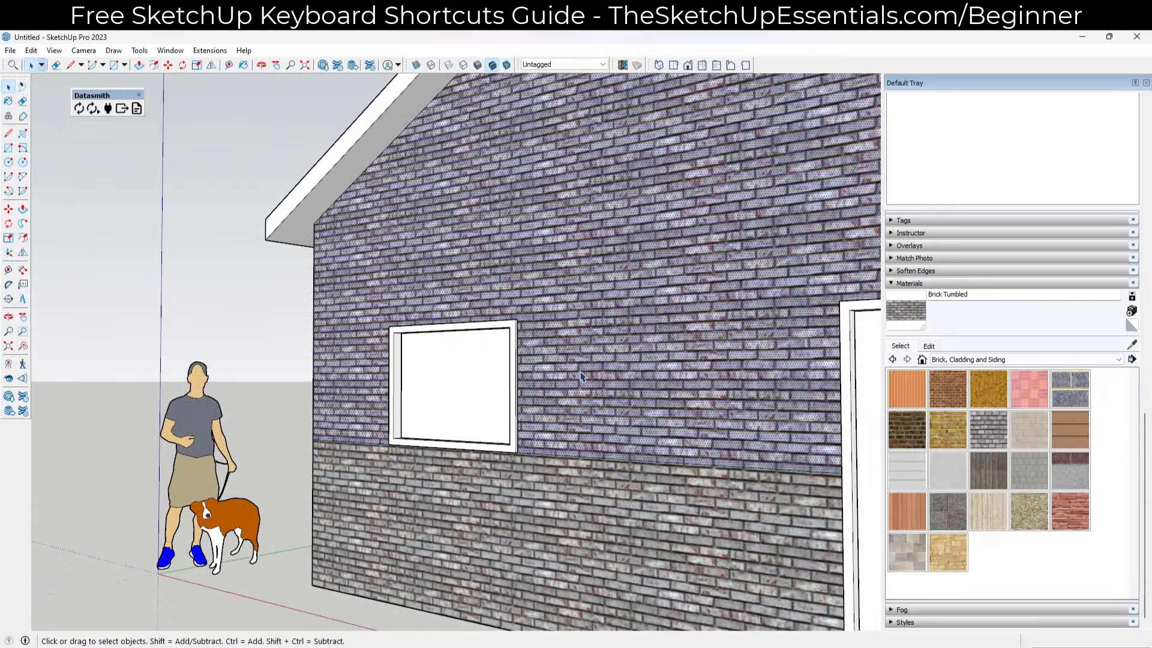
{"action": "left_click", "coordinate": [576, 478]}
{"action": "left_click", "coordinate": [563, 502]}
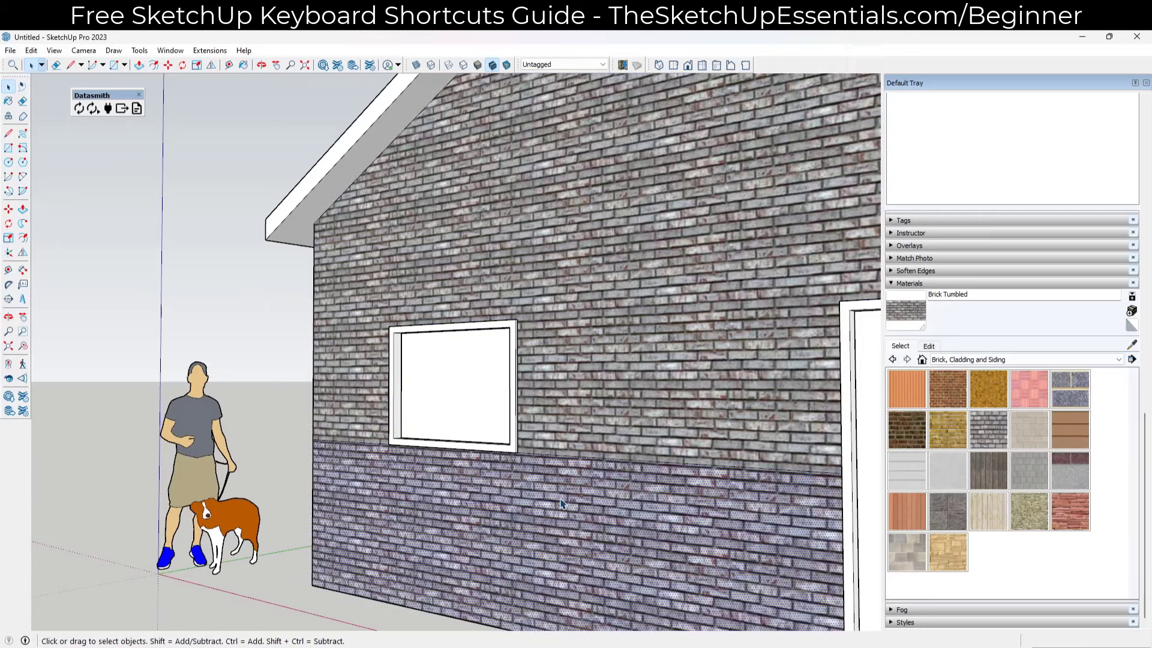
{"action": "middle_click_drag", "start_coordinate": [560, 541], "coordinate": [532, 543]}
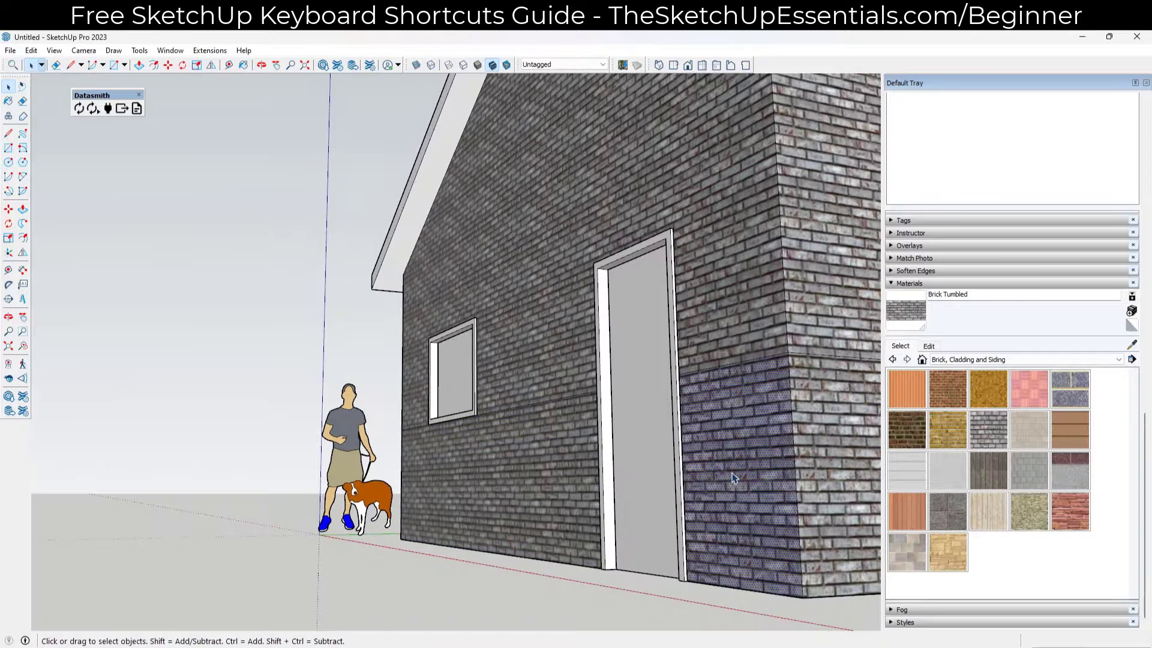
{"action": "middle_click_drag", "start_coordinate": [516, 441], "coordinate": [536, 445]}
{"action": "scroll", "coordinate": [536, 444], "scroll_direction": "down", "scroll_amount": 10}
{"action": "key", "text": "space"}
{"action": "middle_click_drag", "start_coordinate": [603, 375], "coordinate": [521, 360]}
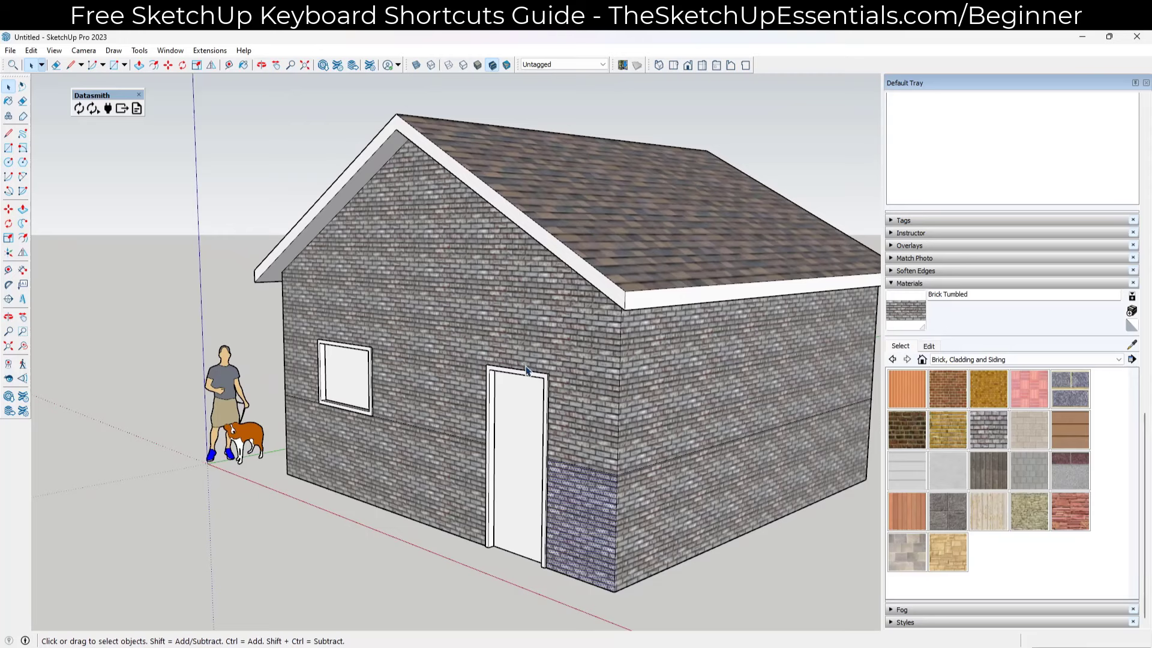
Paint the upper wall faces around the house with Cladding Siding White.
{"action": "left_click", "coordinate": [907, 474]}
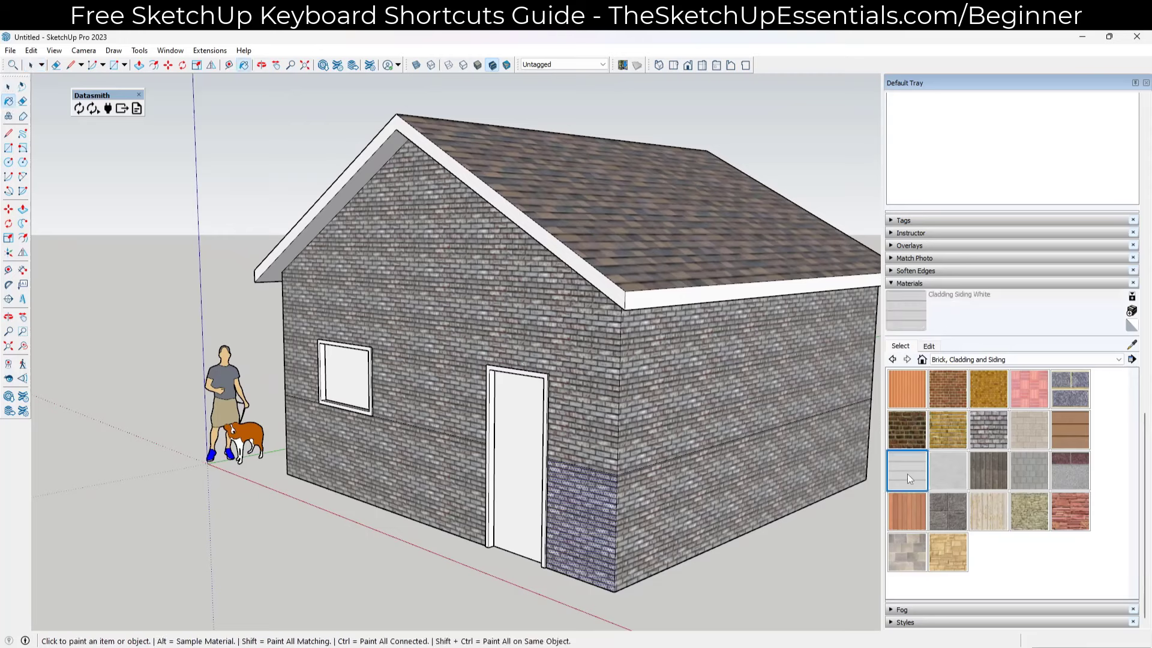
{"action": "left_click", "coordinate": [569, 341]}
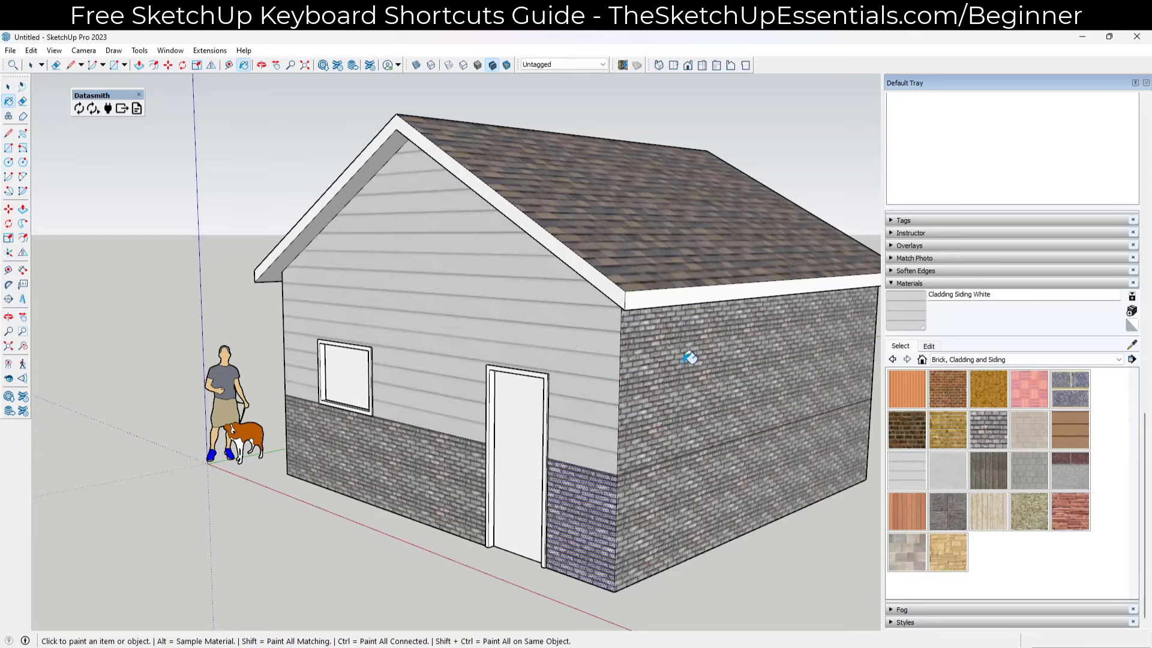
{"action": "left_click", "coordinate": [725, 360]}
{"action": "scroll", "coordinate": [300, 308], "scroll_direction": "down", "scroll_amount": 3}
{"action": "middle_click_drag", "start_coordinate": [300, 308], "coordinate": [352, 347]}
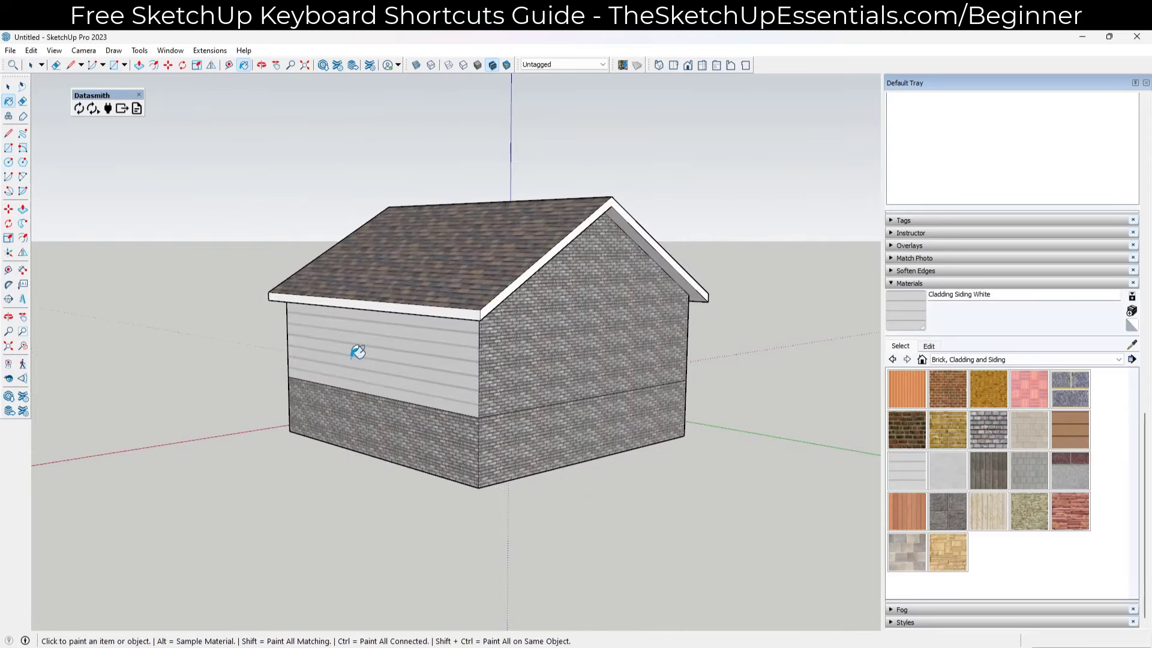
{"action": "middle_click_drag", "start_coordinate": [694, 342], "coordinate": [404, 324]}
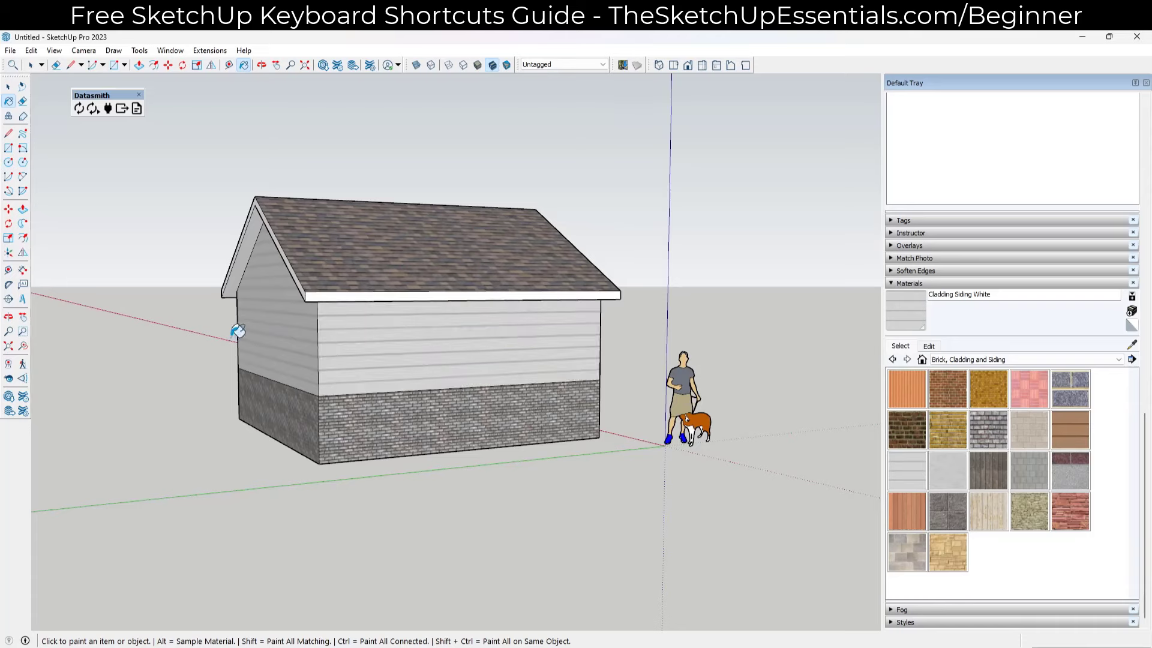
{"action": "mouse_move", "coordinate": [231, 327]}
{"action": "middle_mouse_down"}
{"action": "mouse_move", "coordinate": [439, 313]}
{"action": "mouse_move", "coordinate": [615, 323]}
{"action": "mouse_move", "coordinate": [478, 403]}
{"action": "mouse_move", "coordinate": [460, 378]}
{"action": "mouse_move", "coordinate": [442, 396]}
{"action": "middle_mouse_up"}
{"action": "key", "text": "space"}
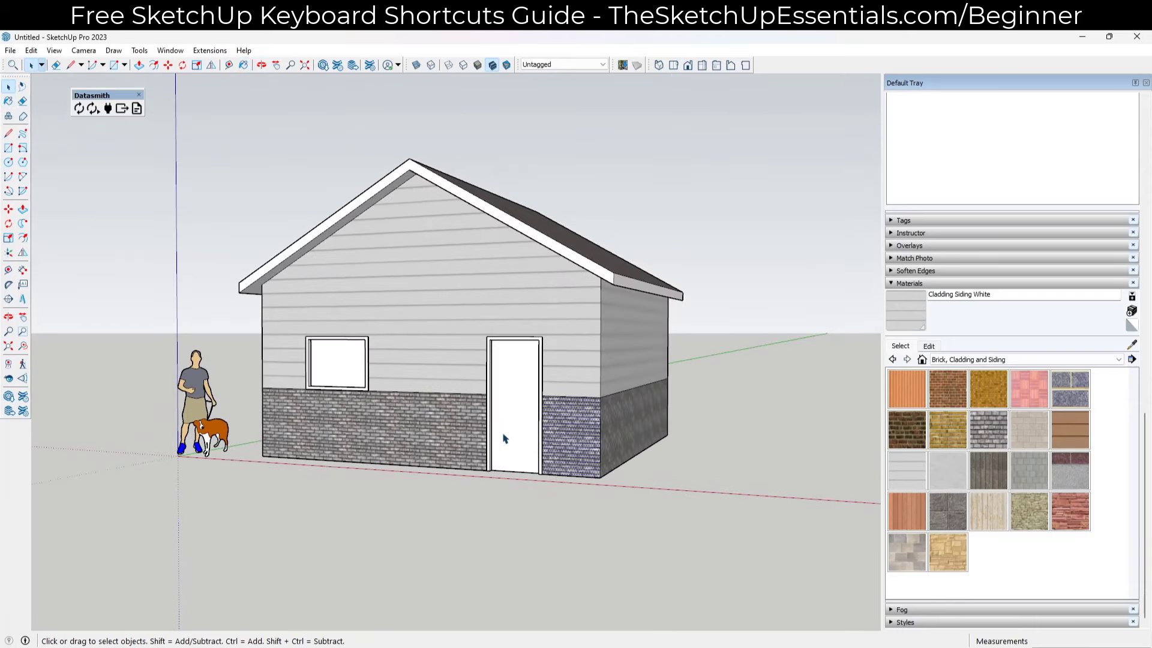
Select the dividing edge above the brick band.
{"action": "middle_click_drag", "start_coordinate": [545, 425], "coordinate": [549, 474]}
{"action": "scroll", "coordinate": [570, 442], "scroll_direction": "up", "scroll_amount": 3}
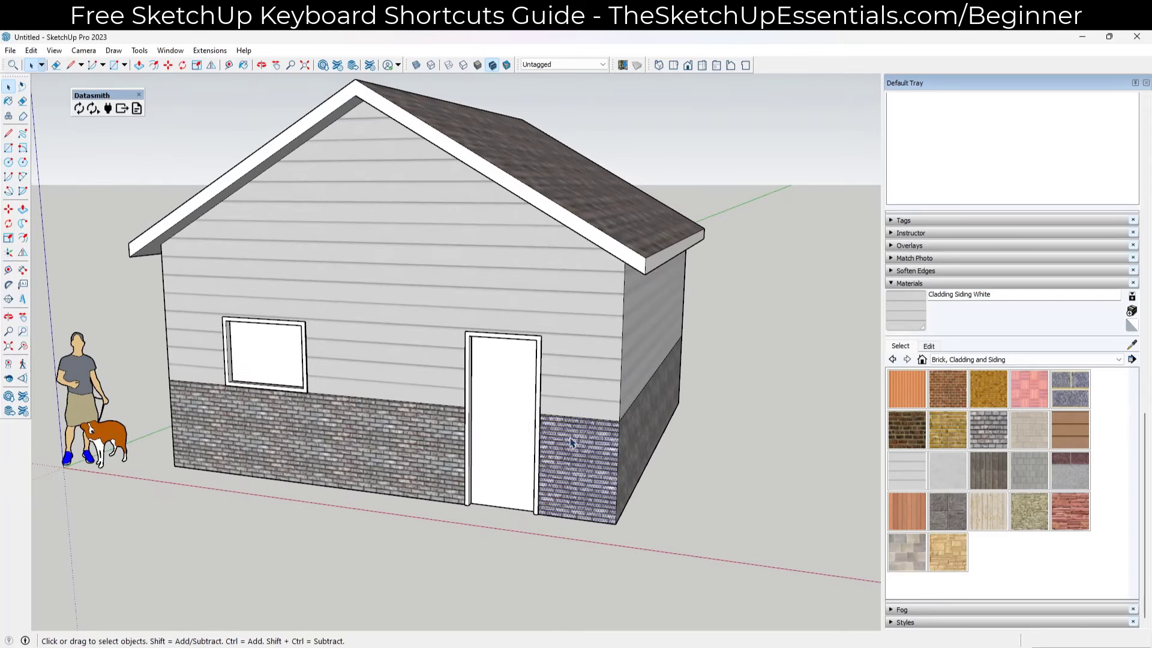
{"action": "left_click", "coordinate": [579, 419]}
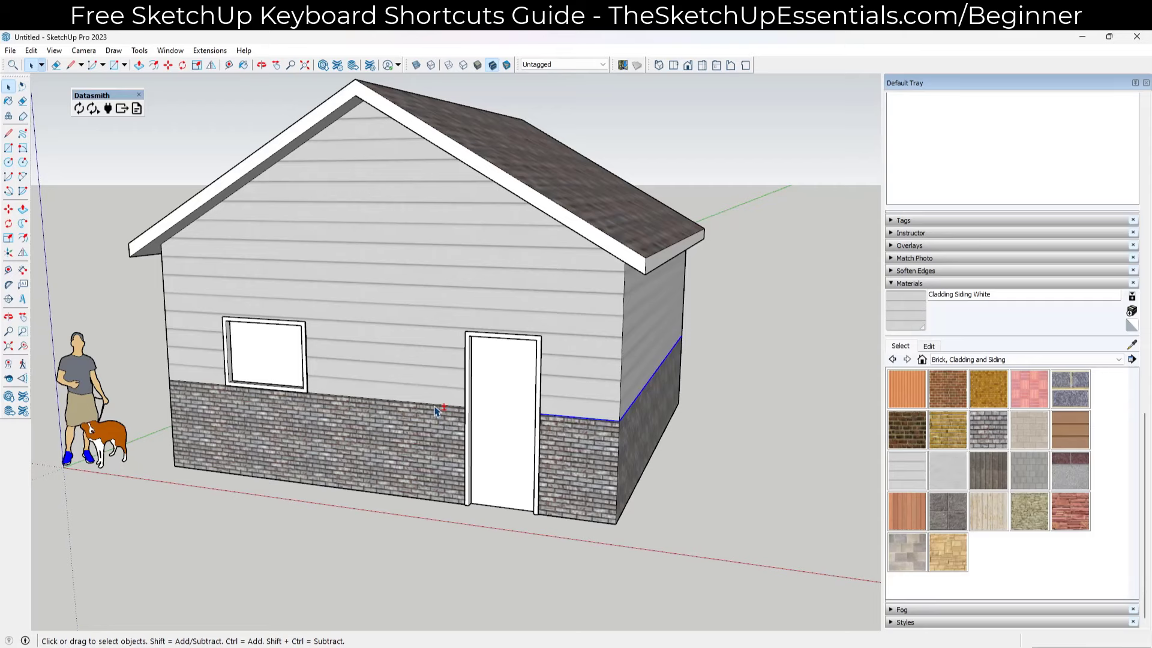
Start a 4 offset of the selected brick-siding dividing edges with Offset (F).
{"action": "scroll", "coordinate": [258, 406], "scroll_direction": "up", "scroll_amount": 5}
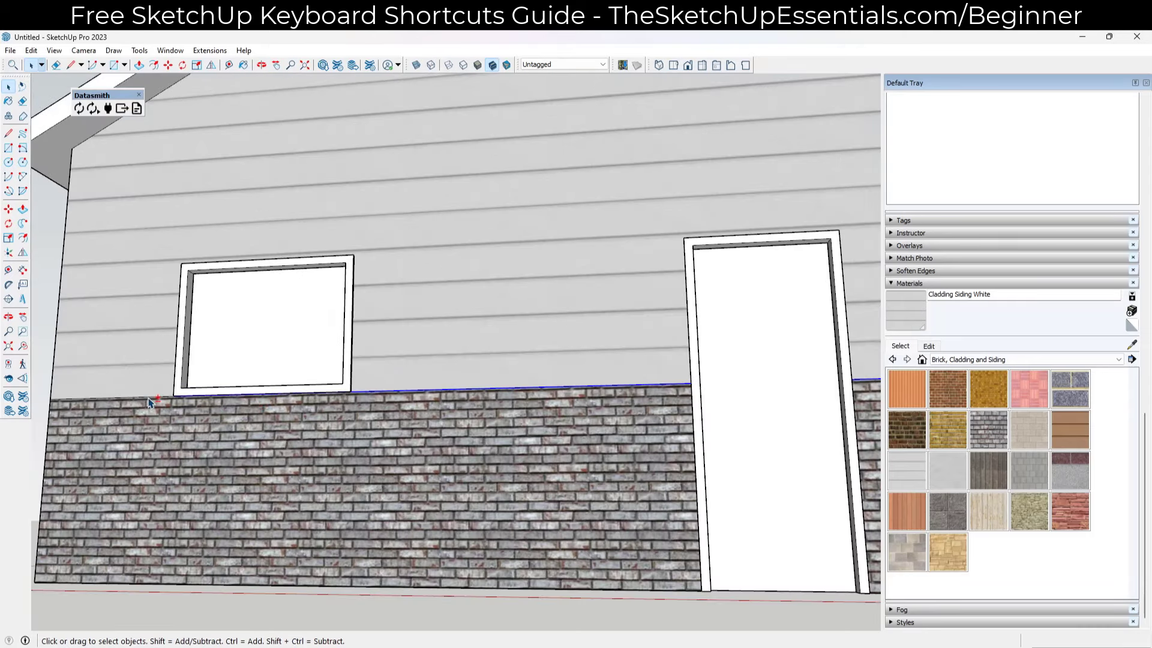
{"action": "middle_click_drag", "start_coordinate": [150, 403], "coordinate": [274, 512]}
{"action": "scroll", "coordinate": [274, 512], "scroll_direction": "up", "scroll_amount": 3}
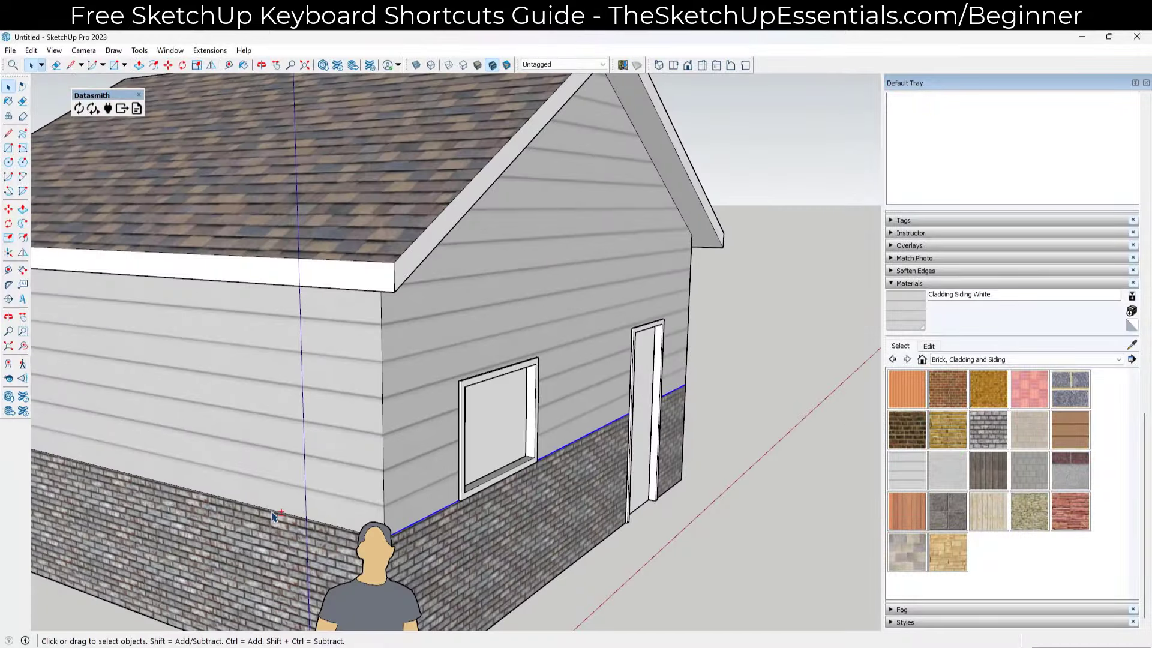
{"action": "scroll", "coordinate": [276, 515], "scroll_direction": "down", "scroll_amount": 5}
{"action": "middle_click_drag", "start_coordinate": [276, 515], "coordinate": [552, 500]}
{"action": "key", "text": "space"}
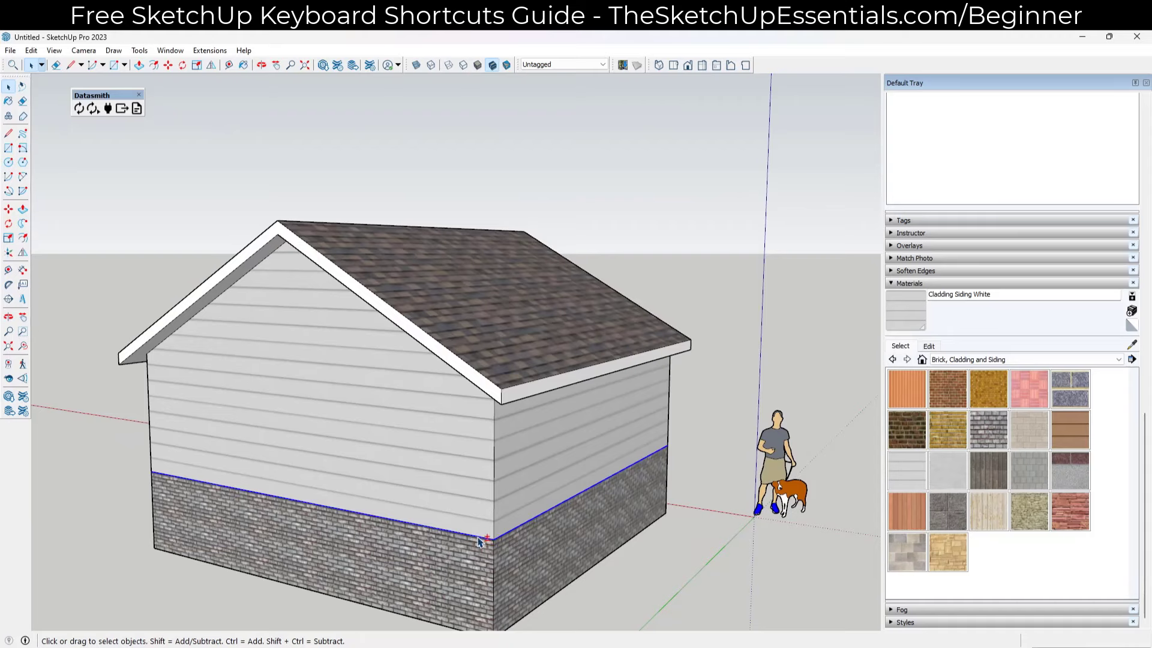
{"action": "middle_click_drag", "start_coordinate": [733, 455], "coordinate": [381, 476]}
{"action": "scroll", "coordinate": [530, 495], "scroll_direction": "up", "scroll_amount": 5}
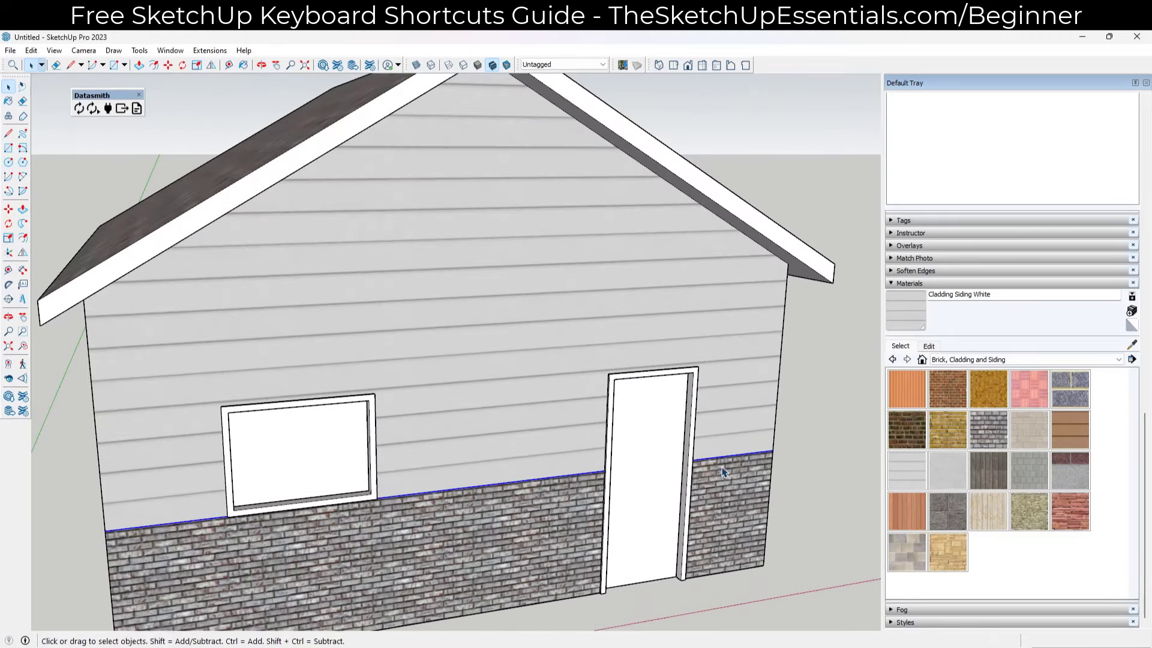
{"action": "key", "text": "f"}
{"action": "left_click", "coordinate": [720, 458]}
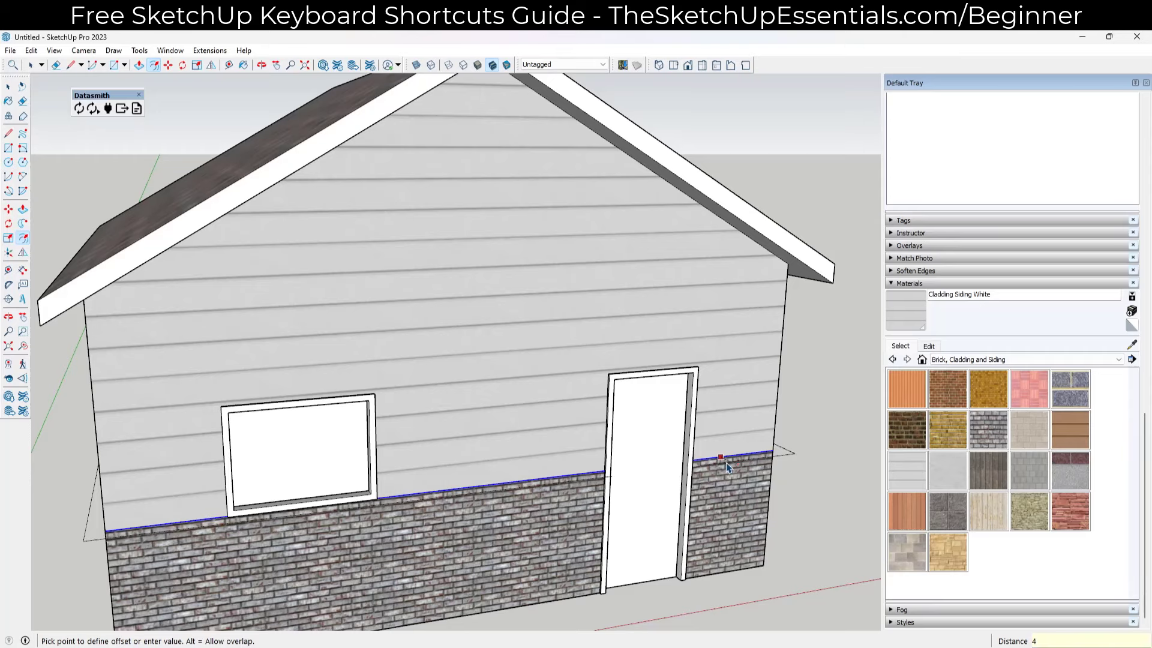
Commit the 4 offset for the ledge outline and try a line at the door's lower-left corner.
{"action": "key", "text": "Return"}
{"action": "scroll", "coordinate": [617, 504], "scroll_direction": "up", "scroll_amount": 6}
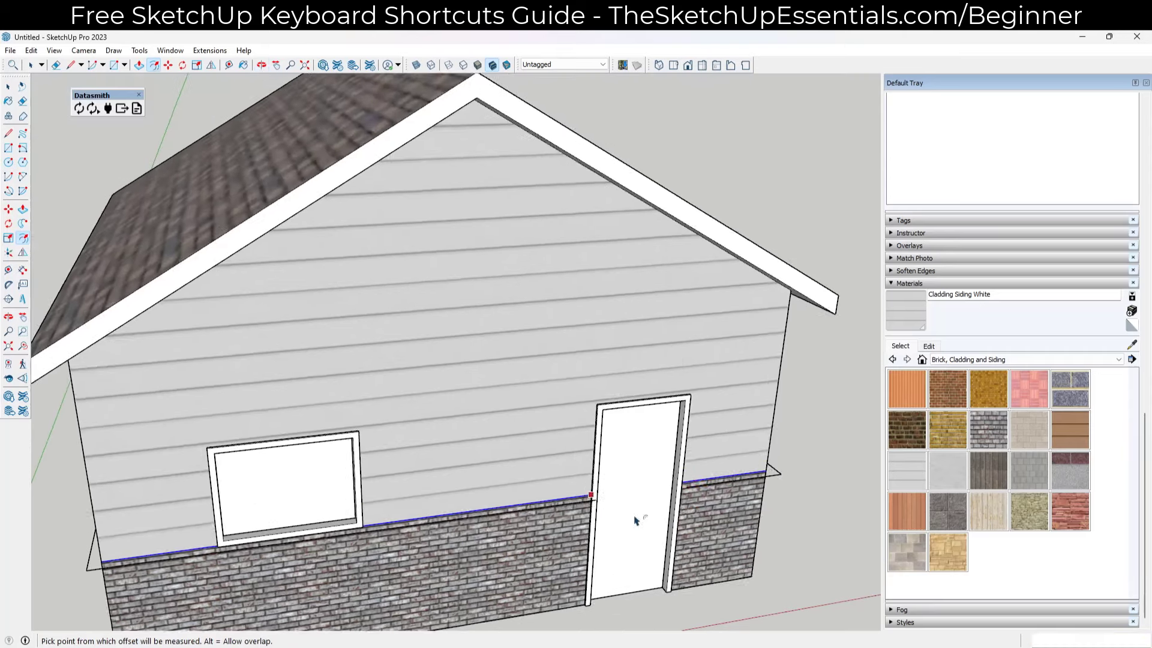
{"action": "key", "text": "space"}
{"action": "key", "text": "l"}
{"action": "scroll", "coordinate": [598, 486], "scroll_direction": "up", "scroll_amount": 2}
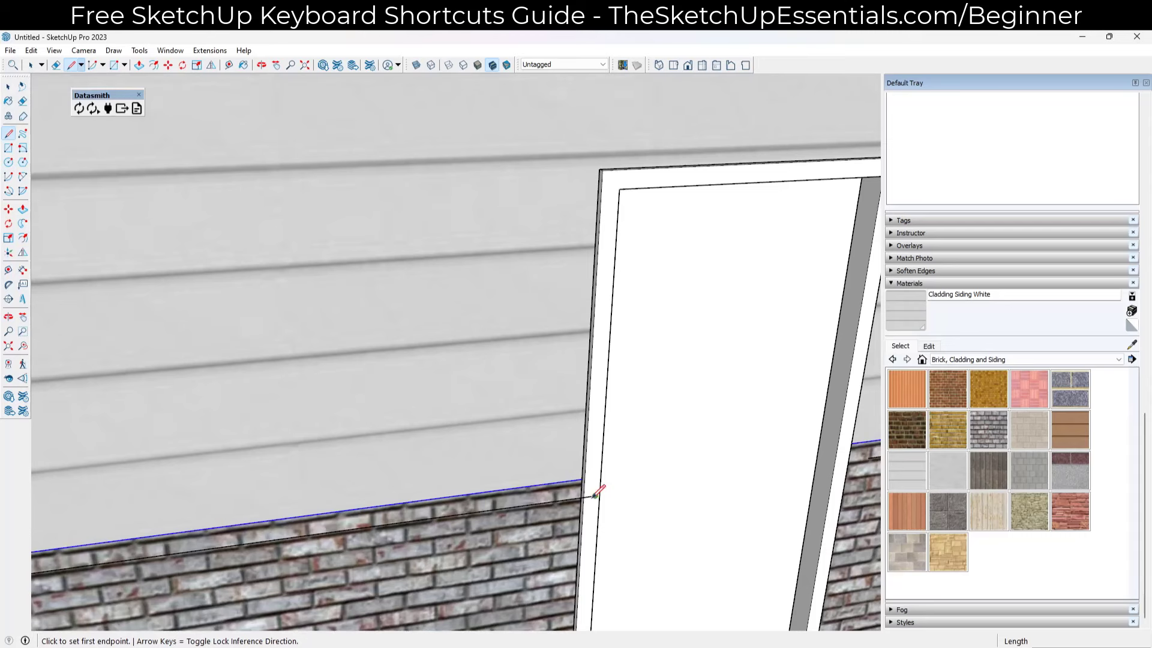
{"action": "left_click", "coordinate": [594, 495]}
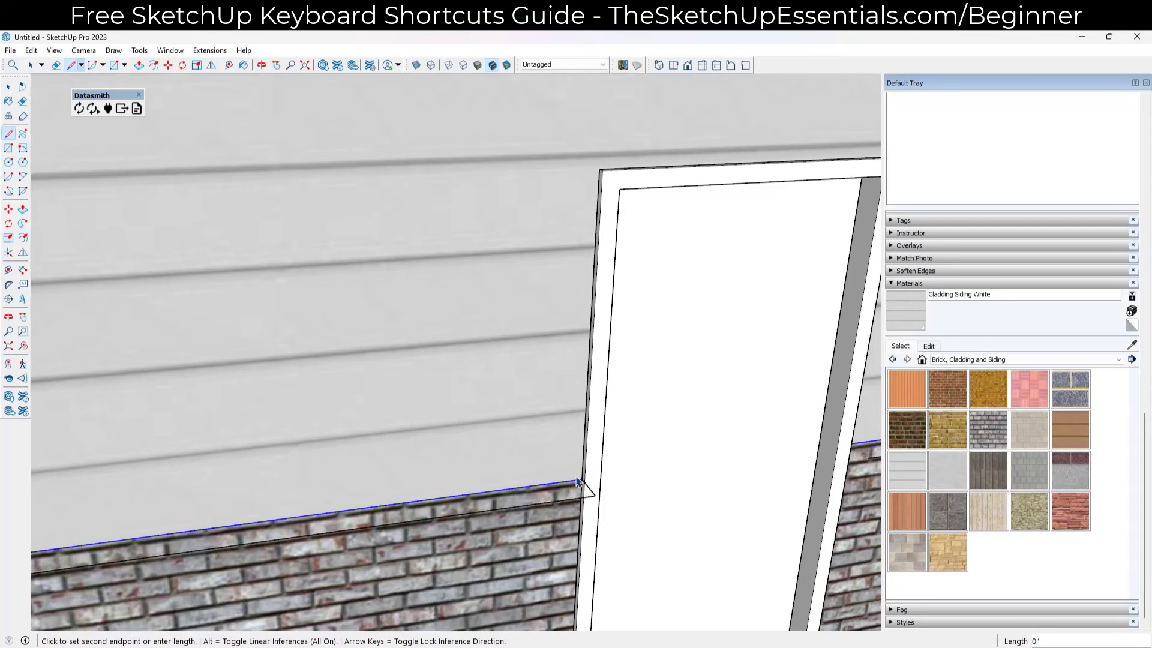
{"action": "key", "text": "space"}
{"action": "scroll", "coordinate": [575, 432], "scroll_direction": "down", "scroll_amount": 5}
{"action": "scroll", "coordinate": [730, 447], "scroll_direction": "up", "scroll_amount": 3}
Draw a closing line from the dividing edge beside the door to finish the ledge.
{"action": "key", "text": "l"}
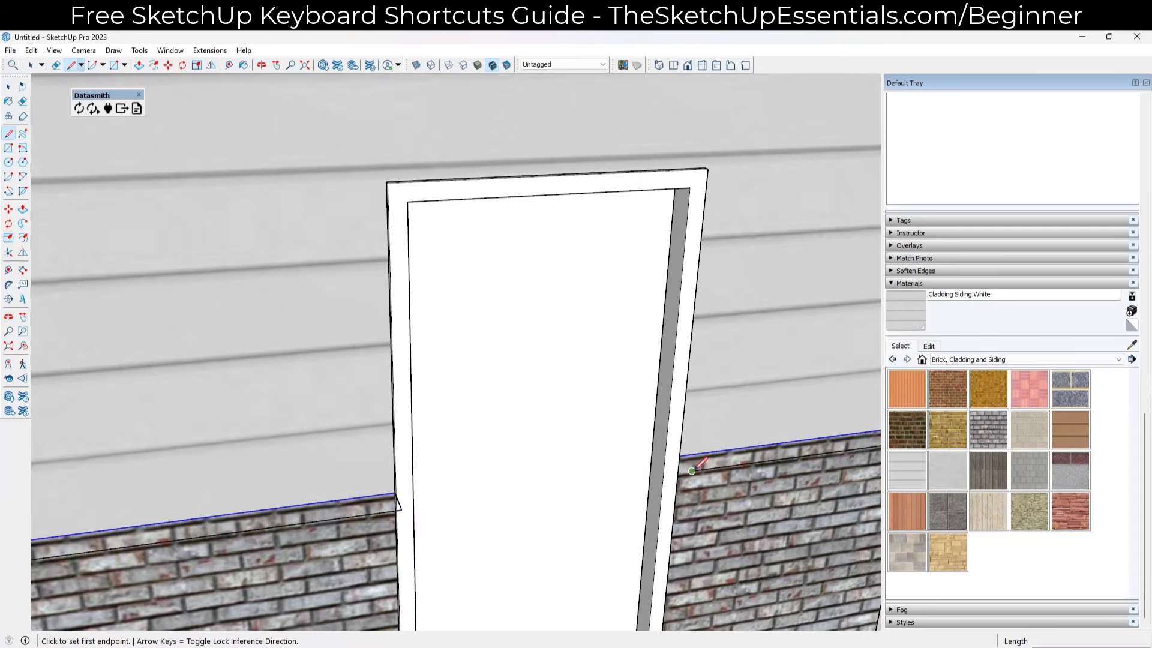
{"action": "left_click", "coordinate": [697, 456]}
{"action": "middle_click_drag", "start_coordinate": [697, 456], "coordinate": [463, 451]}
{"action": "scroll", "coordinate": [694, 502], "scroll_direction": "down", "scroll_amount": 4}
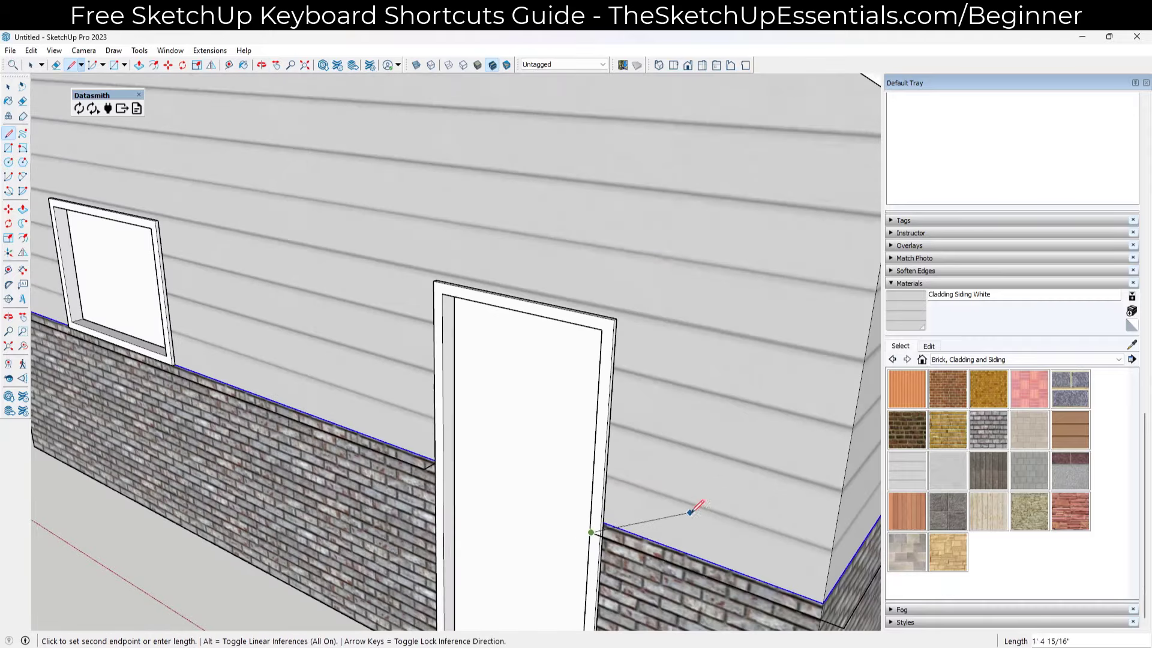
{"action": "scroll", "coordinate": [576, 528], "scroll_direction": "up", "scroll_amount": 4}
{"action": "key", "text": "space"}
{"action": "scroll", "coordinate": [576, 456], "scroll_direction": "down", "scroll_amount": 8}
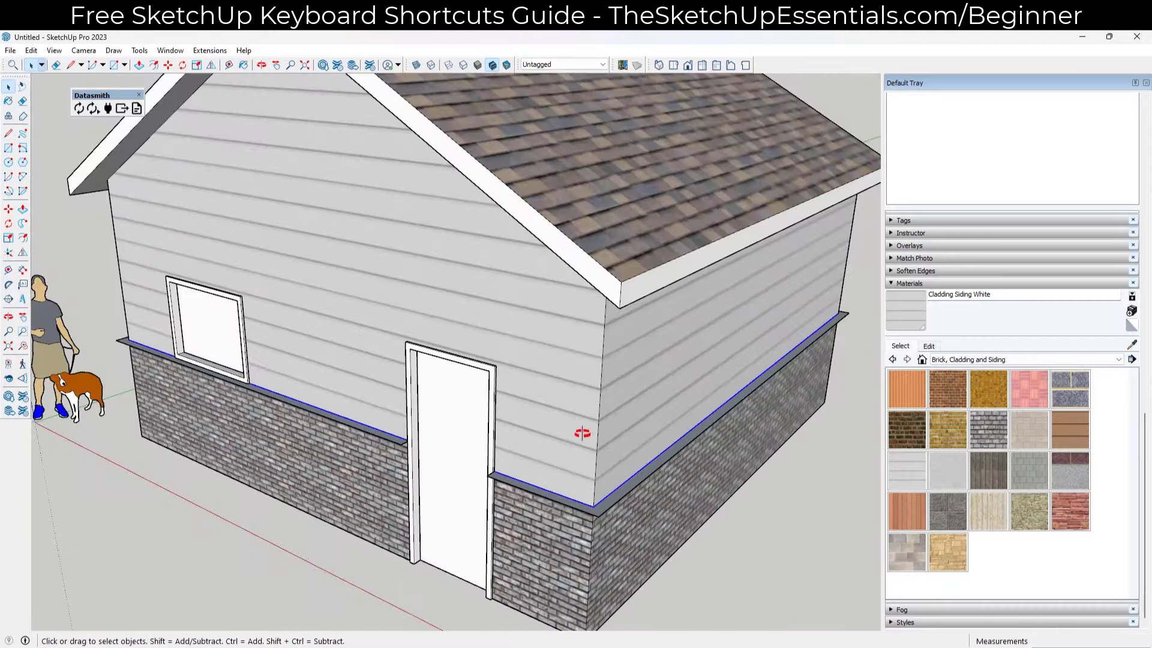
{"action": "middle_click_drag", "start_coordinate": [580, 432], "coordinate": [625, 398]}
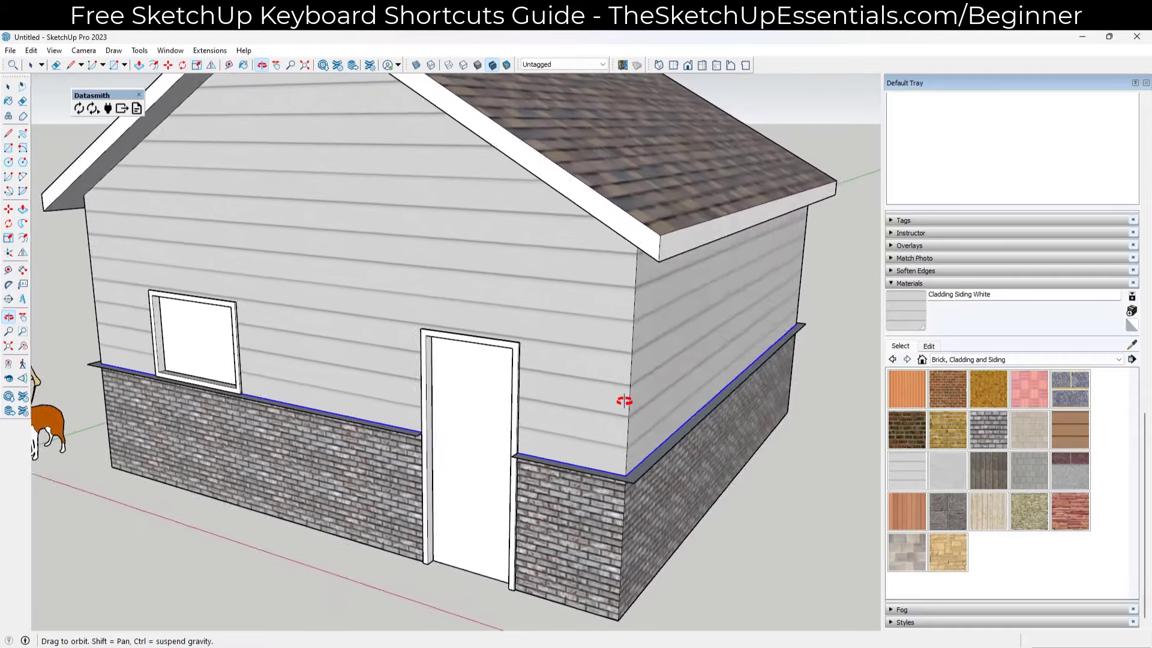
{"action": "scroll", "coordinate": [651, 444], "scroll_direction": "up", "scroll_amount": 5}
Make the trim ledge into a group.
{"action": "triple_click", "coordinate": [645, 477]}
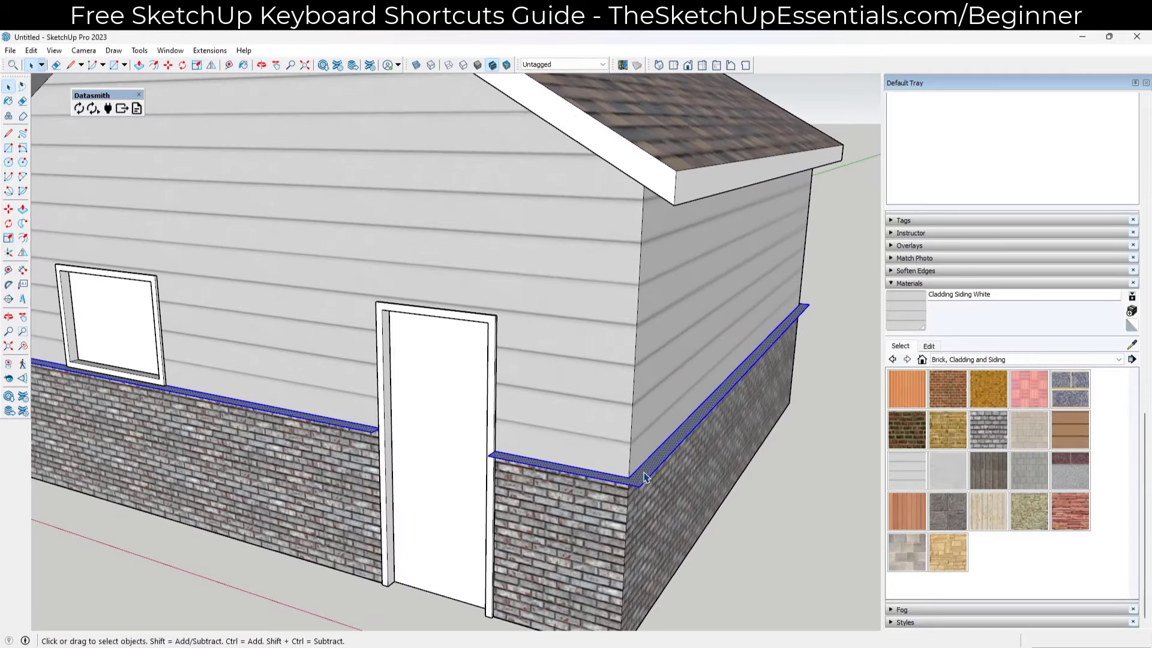
{"action": "right_click", "coordinate": [644, 476]}
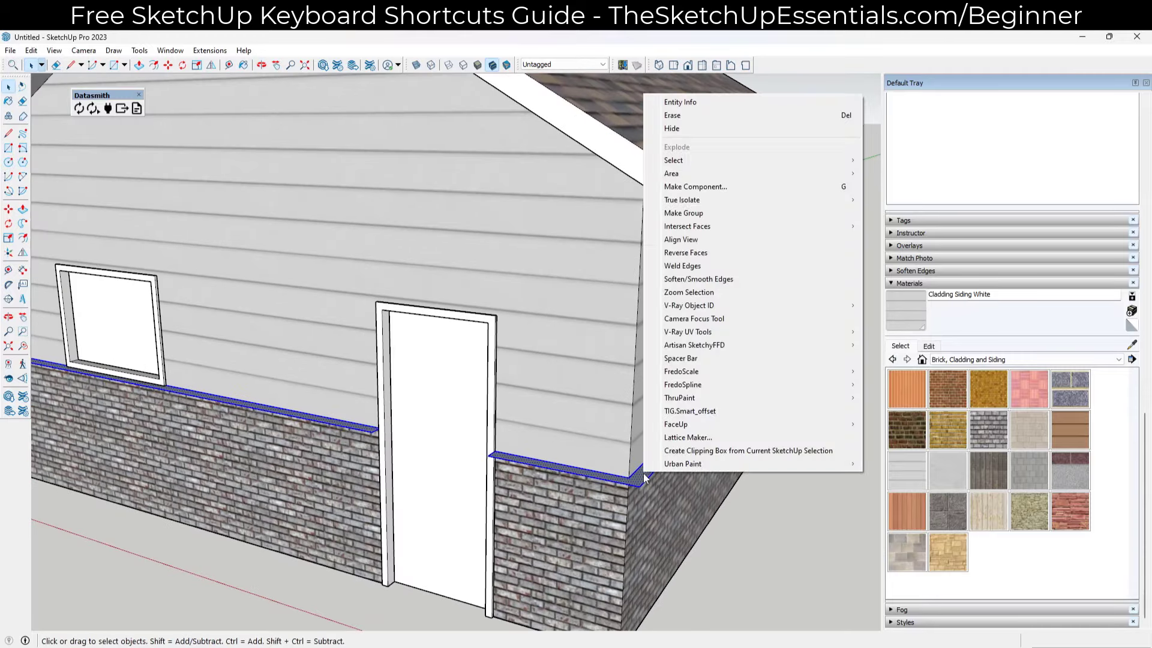
{"action": "left_click", "coordinate": [683, 212]}
{"action": "middle_click_drag", "start_coordinate": [456, 435], "coordinate": [531, 417]}
{"action": "scroll", "coordinate": [535, 424], "scroll_direction": "down", "scroll_amount": 3}
{"action": "middle_click_drag", "start_coordinate": [318, 432], "coordinate": [371, 390]}
{"action": "scroll", "coordinate": [641, 442], "scroll_direction": "up", "scroll_amount": 3}
Inside the ledge group, push/pull the top face up 2".
{"action": "double_click", "coordinate": [641, 442]}
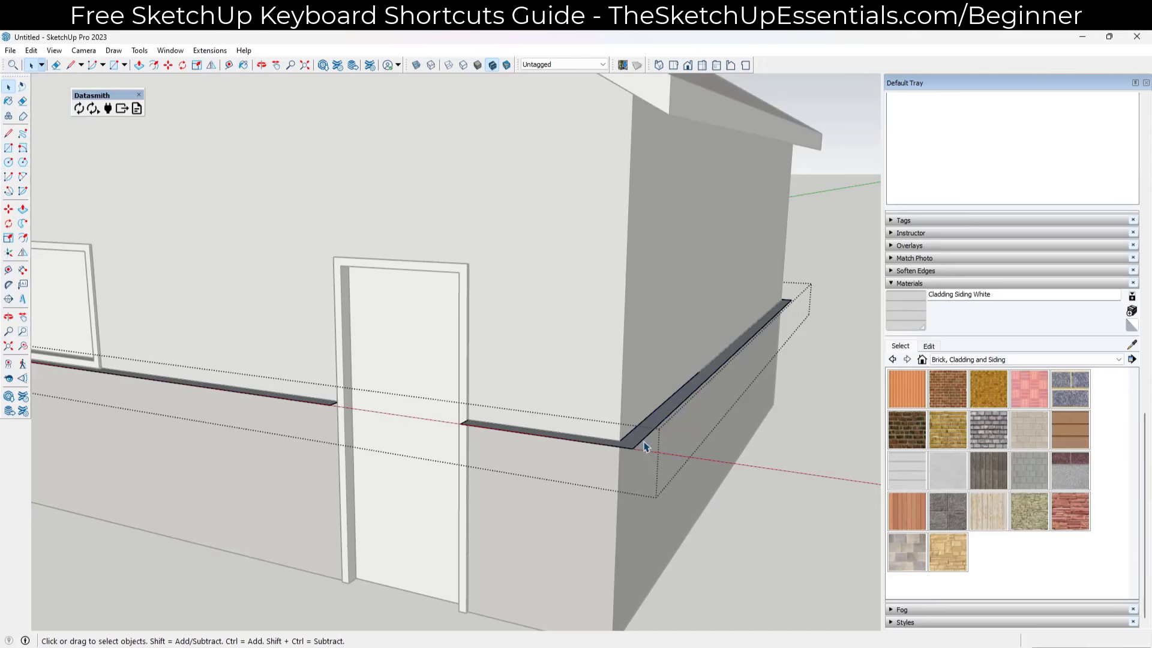
{"action": "key", "text": "p"}
{"action": "left_click", "coordinate": [643, 444]}
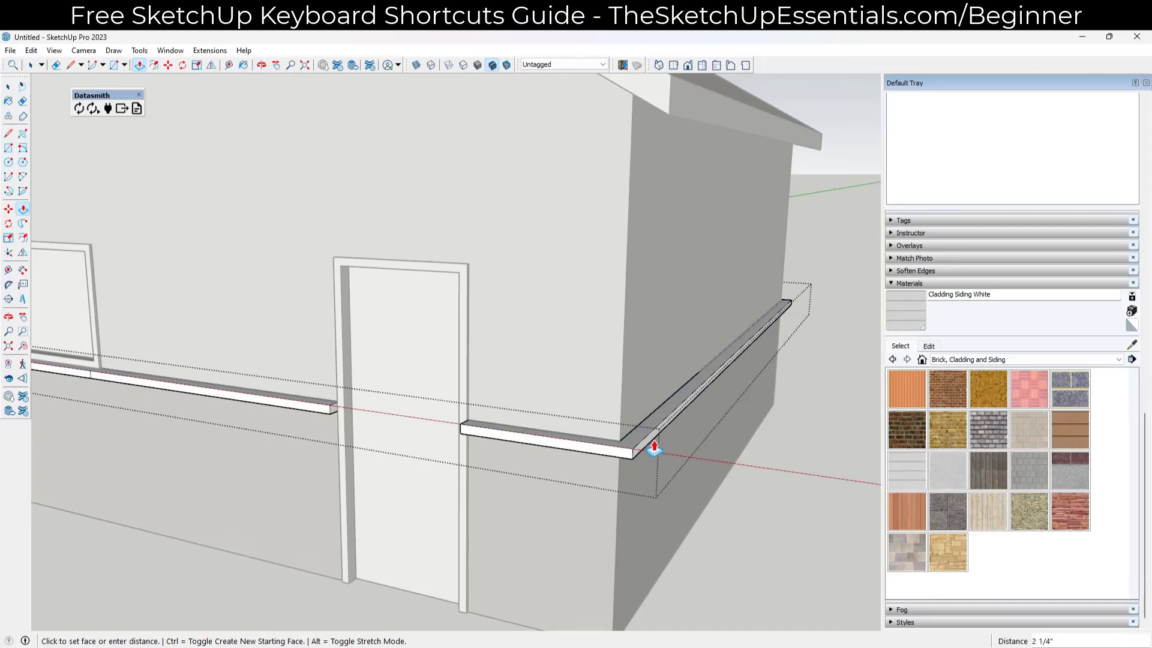
{"action": "key", "text": "Return"}
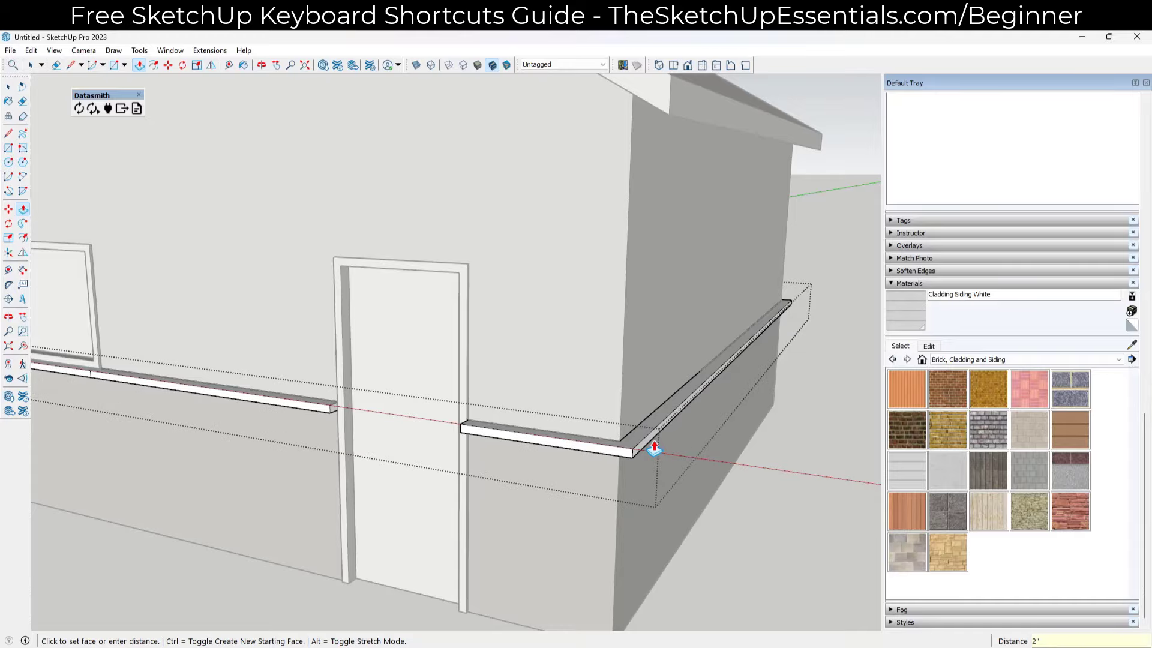
{"action": "key", "text": "space"}
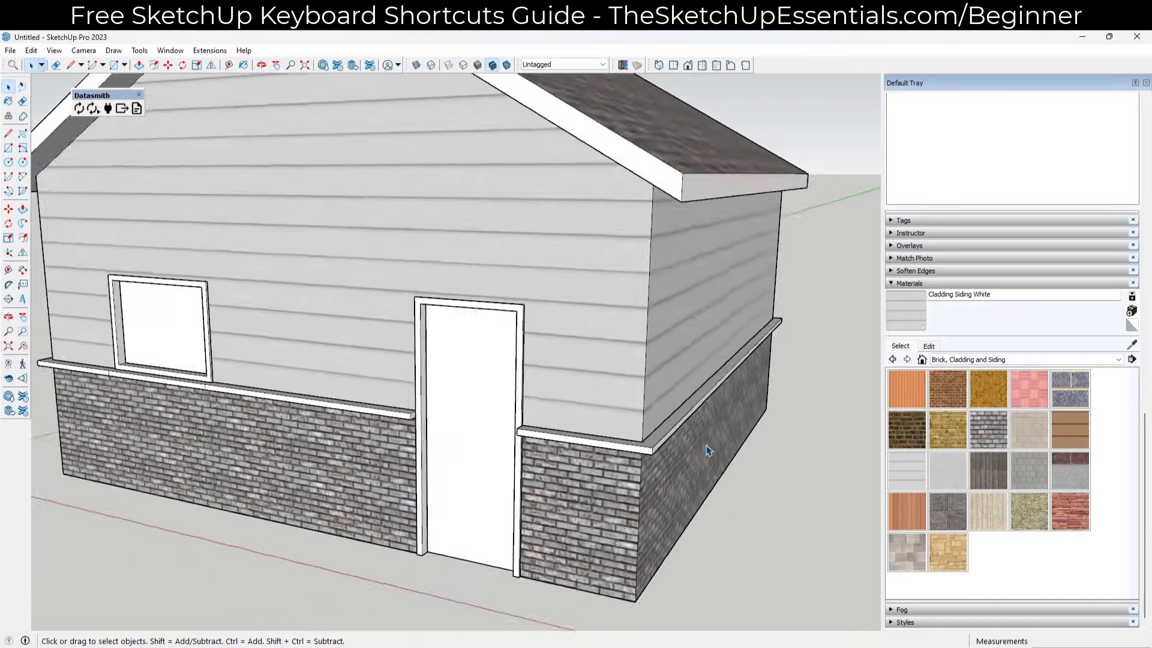
{"action": "middle_click_drag", "start_coordinate": [700, 438], "coordinate": [583, 431]}
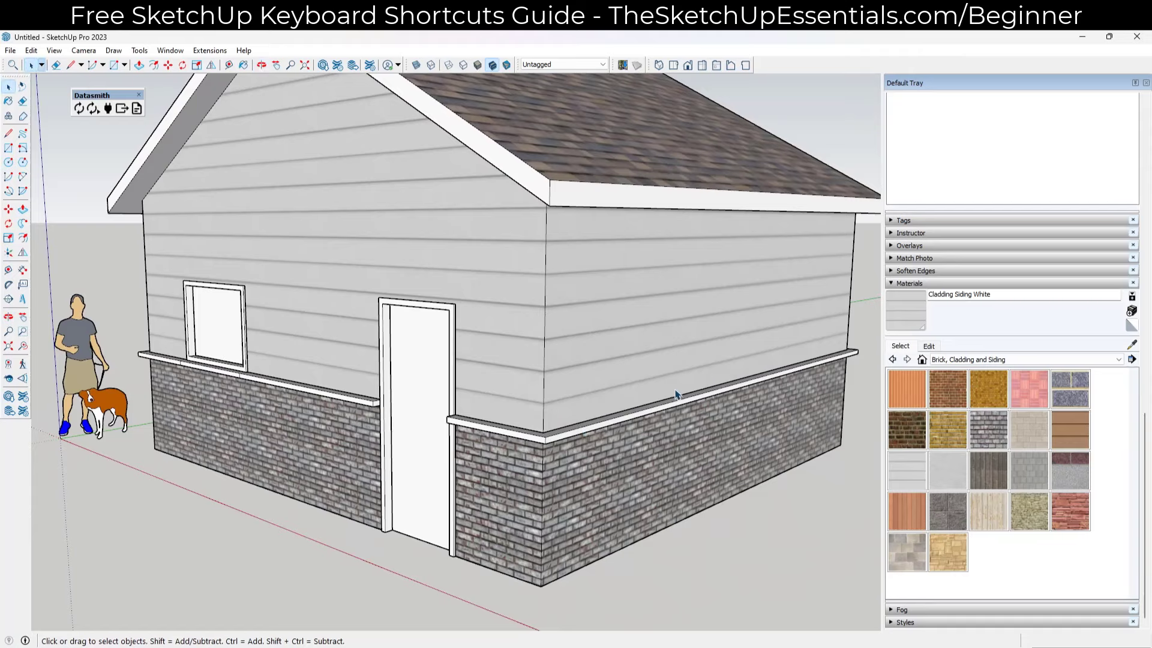
{"action": "scroll", "coordinate": [600, 431], "scroll_direction": "down", "scroll_amount": 3}
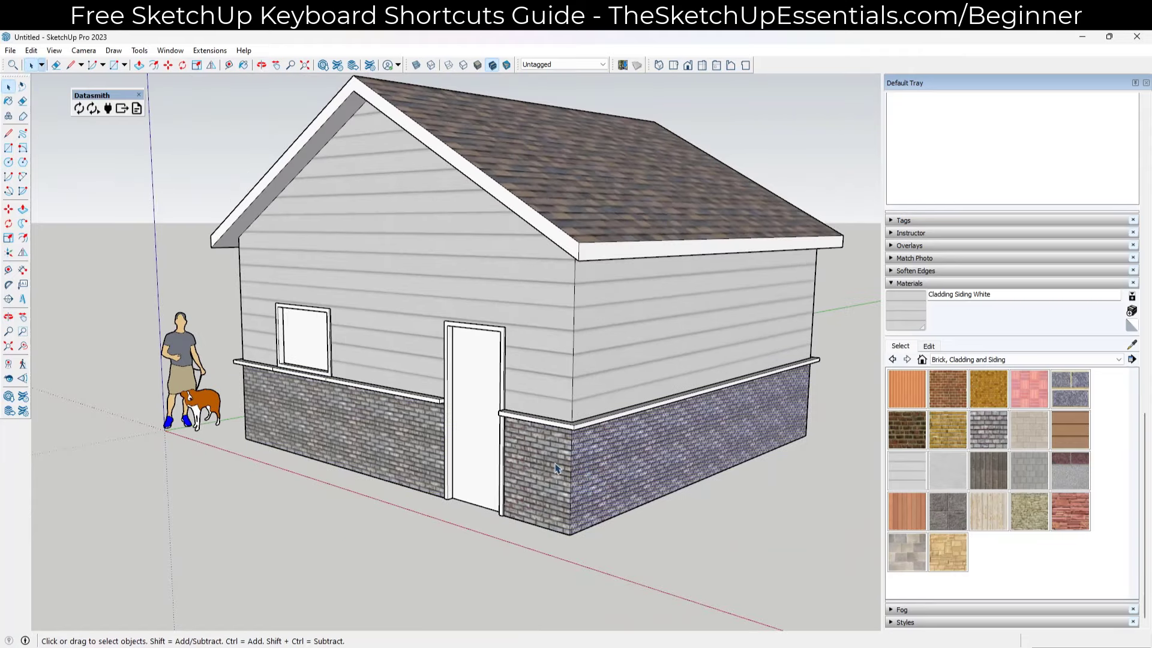
Orbit and zoom toward the window on the gable wall.
{"action": "middle_click_drag", "start_coordinate": [498, 465], "coordinate": [382, 433]}
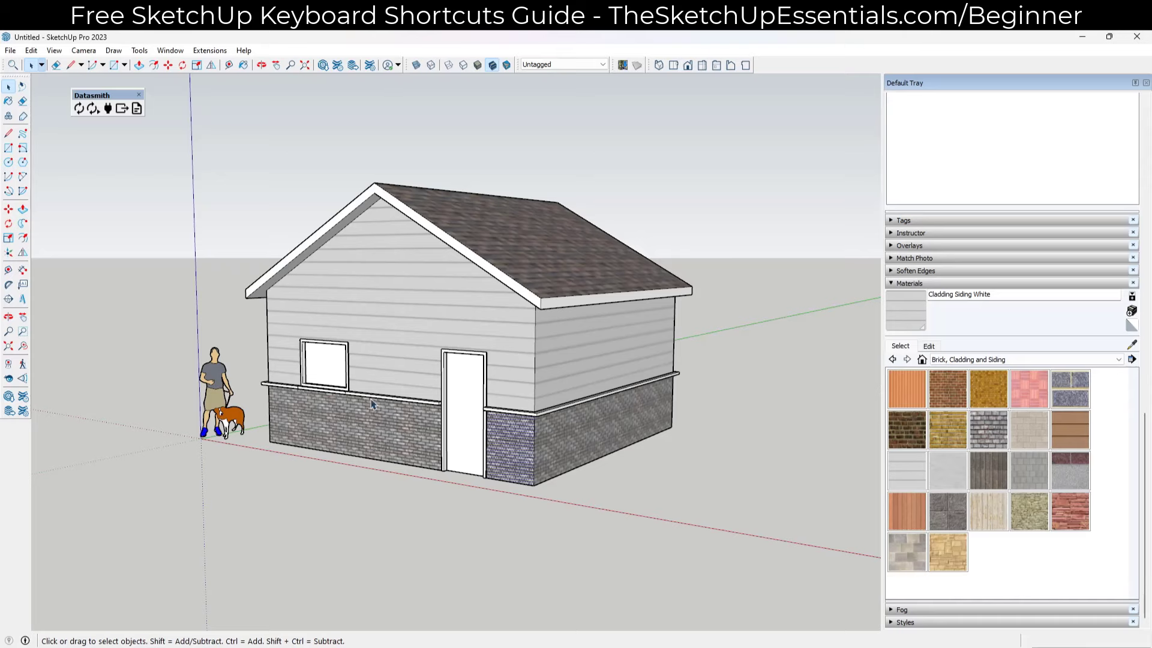
{"action": "middle_click_drag", "start_coordinate": [371, 405], "coordinate": [307, 336]}
{"action": "scroll", "coordinate": [306, 334], "scroll_direction": "up", "scroll_amount": 6}
{"action": "scroll", "coordinate": [306, 332], "scroll_direction": "up", "scroll_amount": 3}
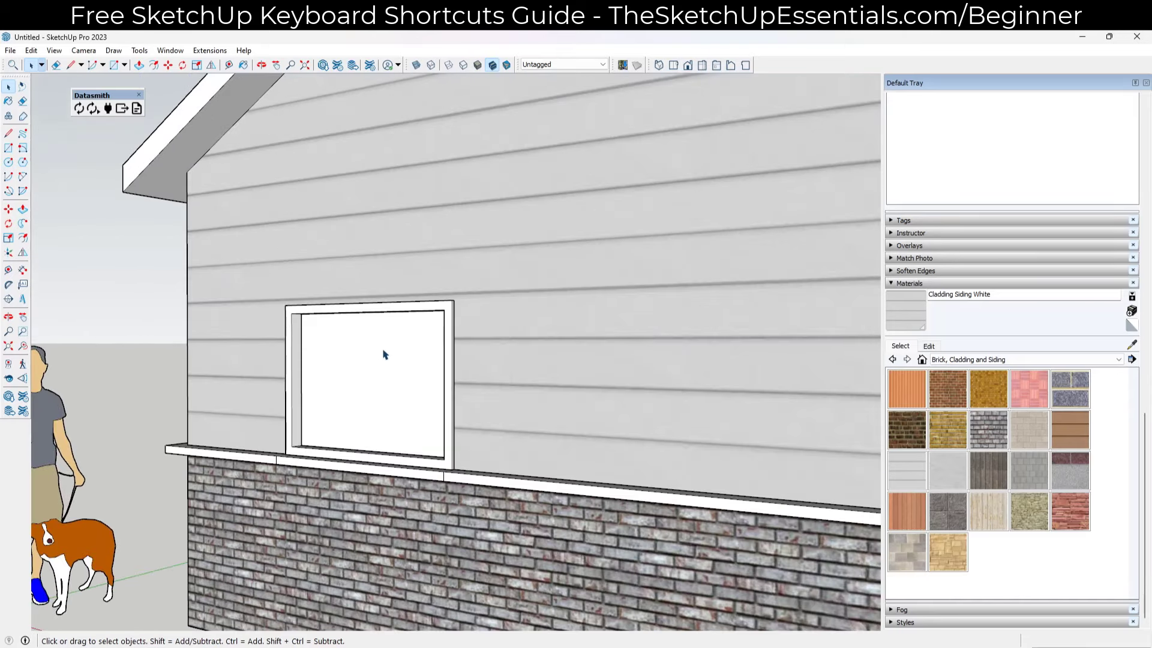
{"action": "scroll", "coordinate": [384, 353], "scroll_direction": "down", "scroll_amount": 3}
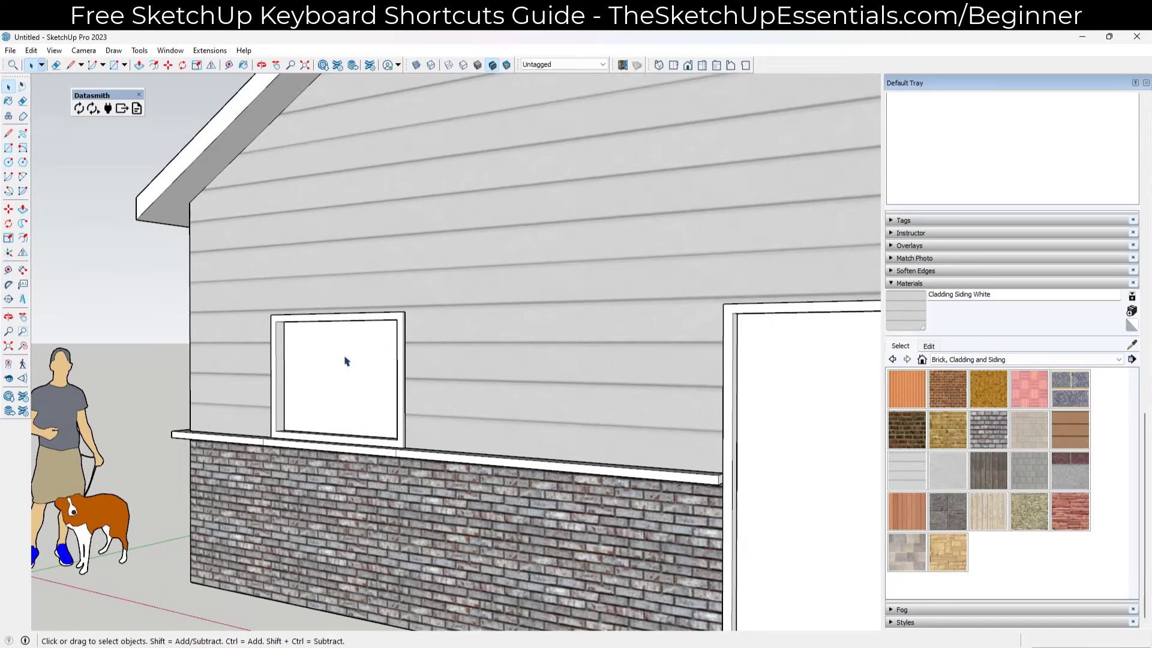
Pick Translucent Glass Blue from the Glass and Mirrors collection.
{"action": "left_click", "coordinate": [976, 359]}
{"action": "scroll", "coordinate": [964, 443], "scroll_direction": "down", "scroll_amount": 3}
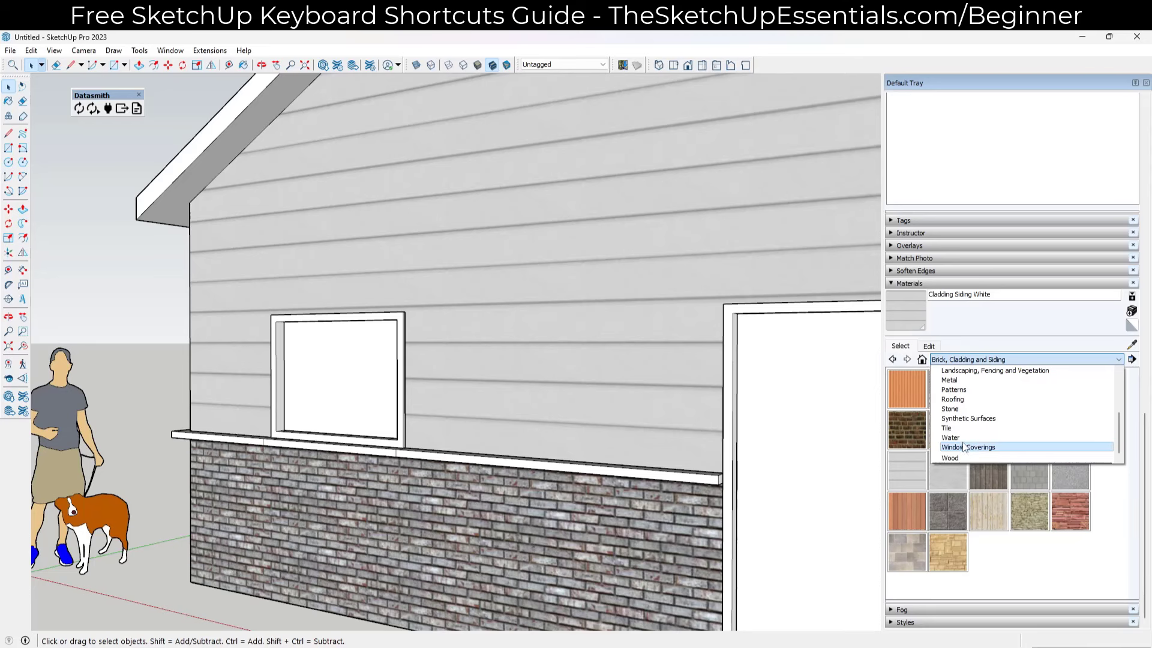
{"action": "scroll", "coordinate": [968, 427], "scroll_direction": "up", "scroll_amount": 1}
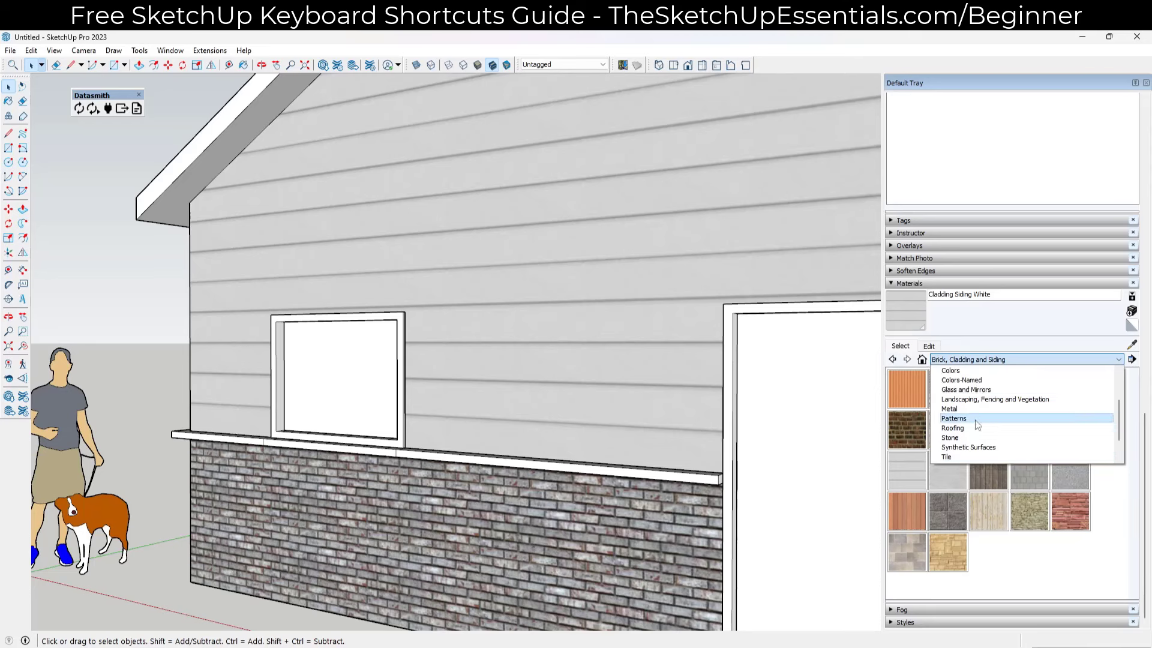
{"action": "scroll", "coordinate": [978, 425], "scroll_direction": "down", "scroll_amount": 1}
{"action": "scroll", "coordinate": [977, 420], "scroll_direction": "up", "scroll_amount": 1}
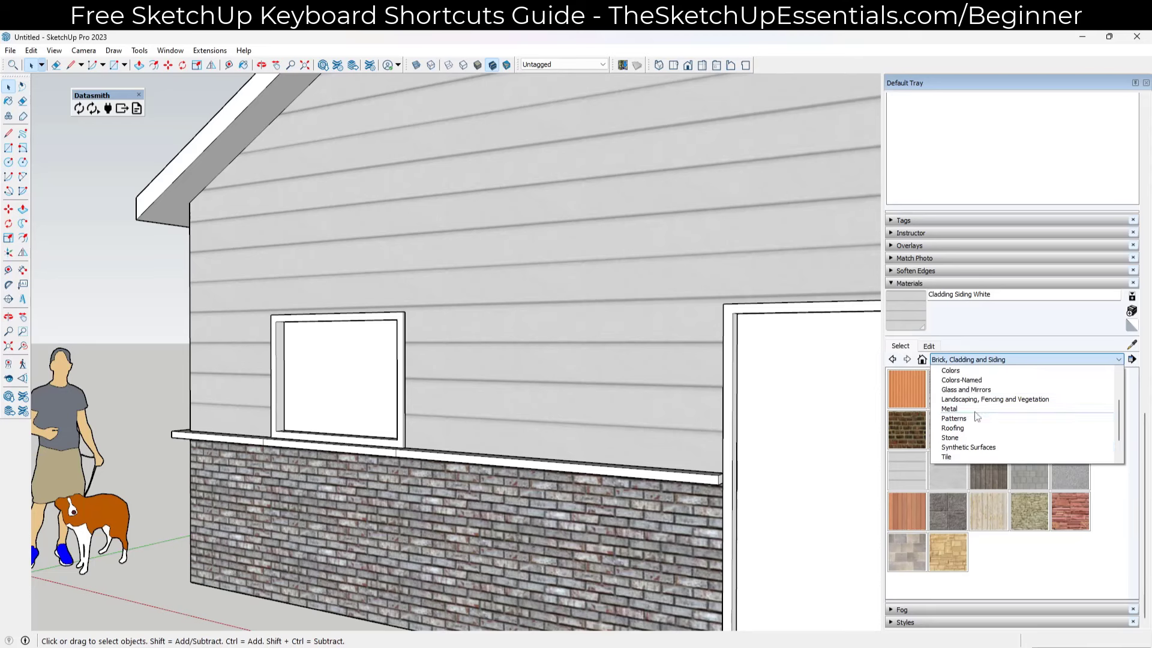
{"action": "left_click", "coordinate": [967, 390]}
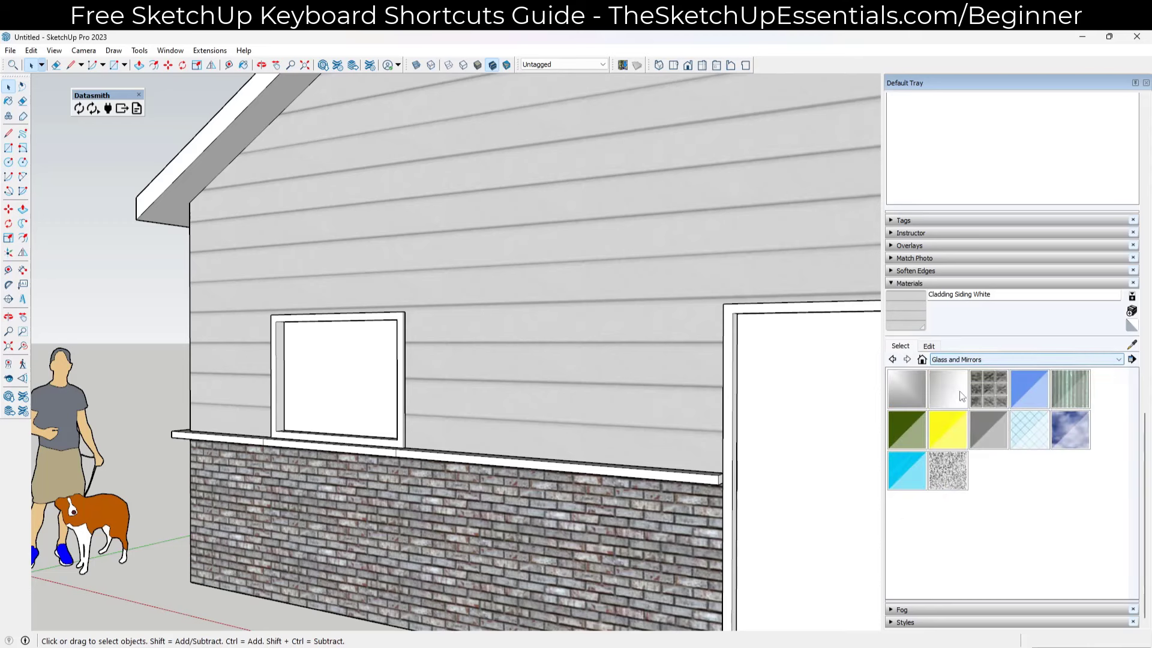
{"action": "left_click", "coordinate": [1023, 399]}
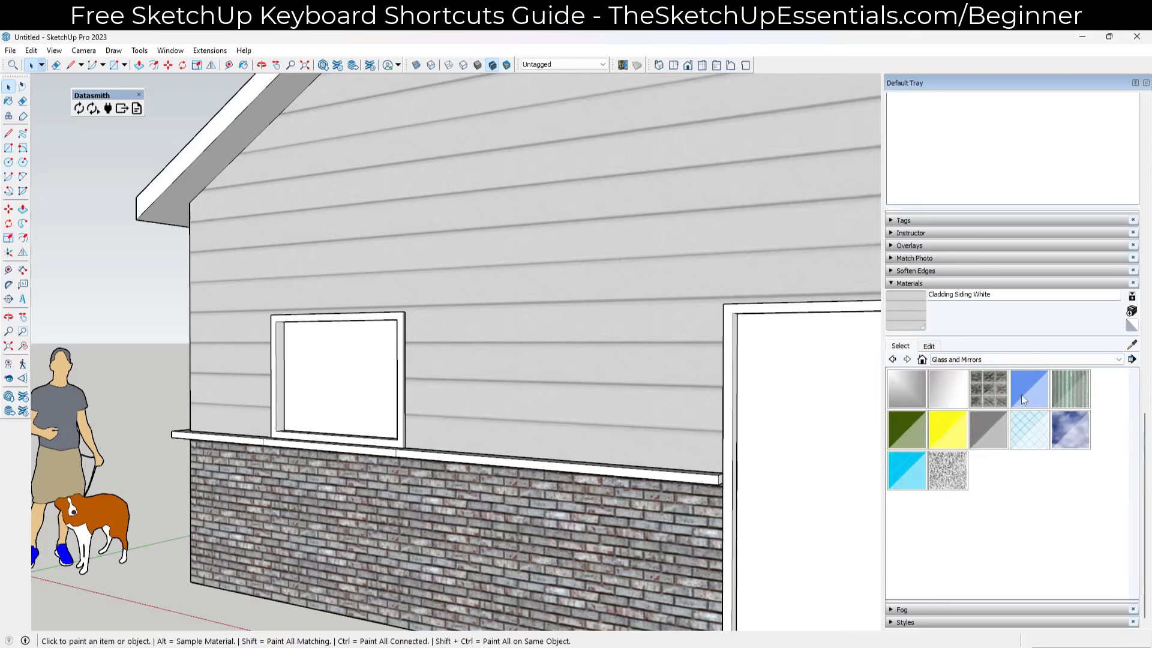
Paint the window translucent blue, then undo the paint.
{"action": "left_click", "coordinate": [380, 361]}
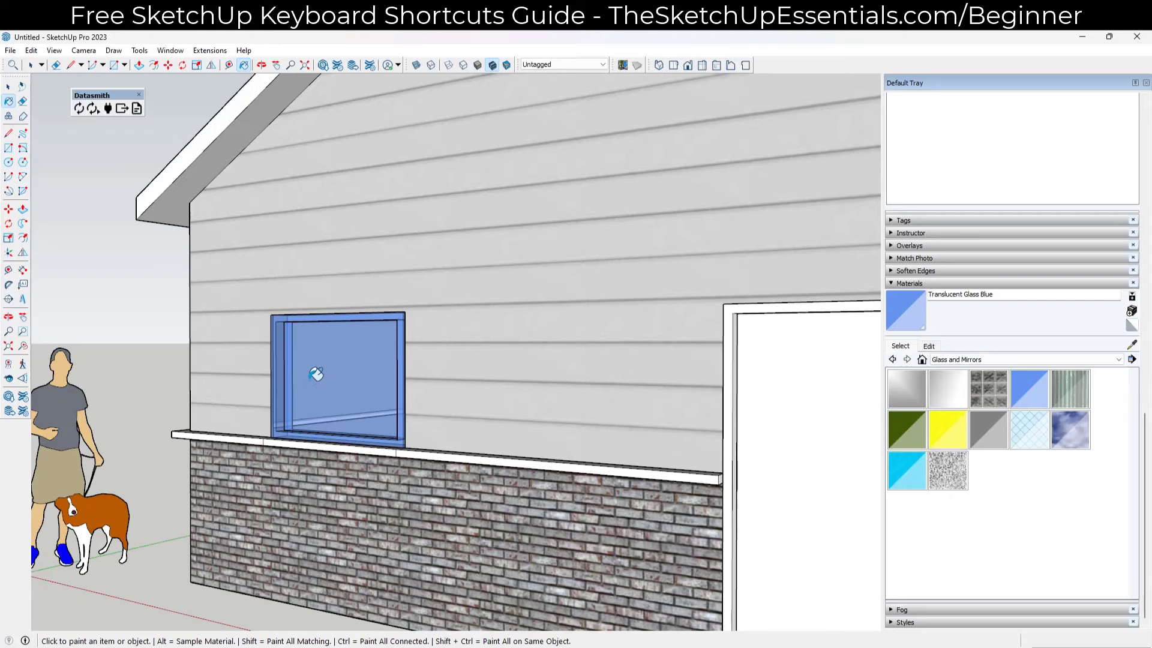
{"action": "scroll", "coordinate": [317, 366], "scroll_direction": "up", "scroll_amount": 2}
{"action": "mouse_move", "coordinate": [319, 358]}
{"action": "middle_mouse_down"}
{"action": "mouse_move", "coordinate": [360, 376]}
{"action": "mouse_move", "coordinate": [705, 393]}
{"action": "mouse_move", "coordinate": [386, 390]}
{"action": "mouse_move", "coordinate": [392, 377]}
{"action": "mouse_move", "coordinate": [394, 394]}
{"action": "mouse_move", "coordinate": [347, 394]}
{"action": "mouse_move", "coordinate": [356, 386]}
{"action": "middle_mouse_up"}
{"action": "key", "text": "ctrl+z"}
{"action": "key", "text": "space"}
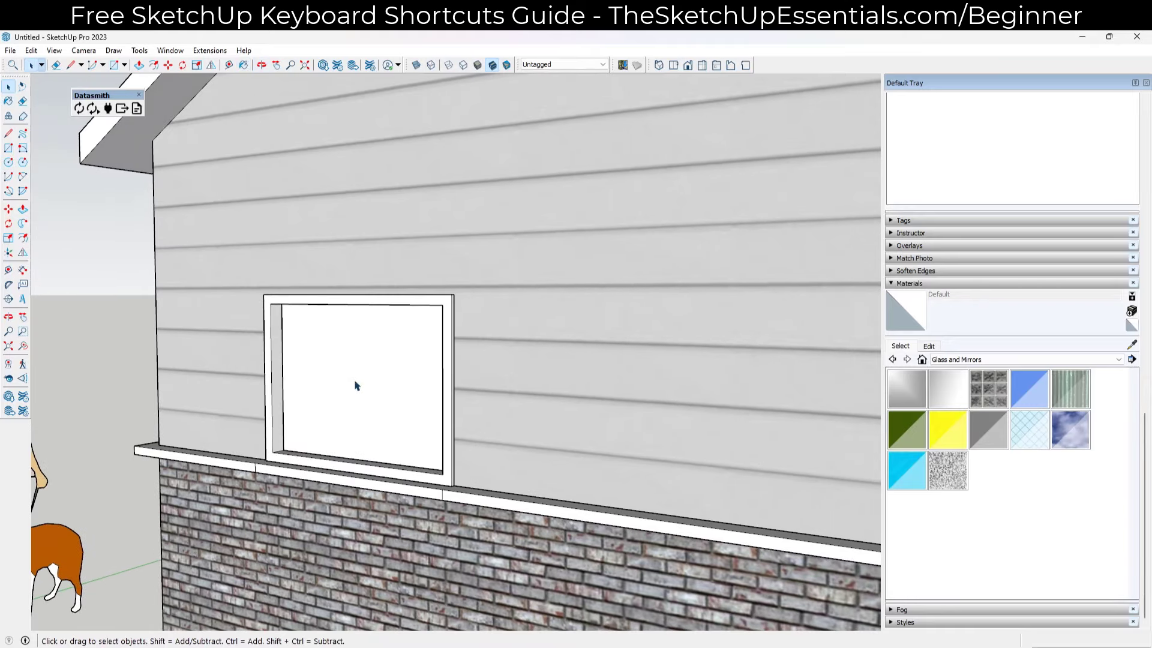
Select the window component and apply Translucent Glass Blue again.
{"action": "left_click", "coordinate": [377, 375]}
{"action": "left_click", "coordinate": [1029, 485]}
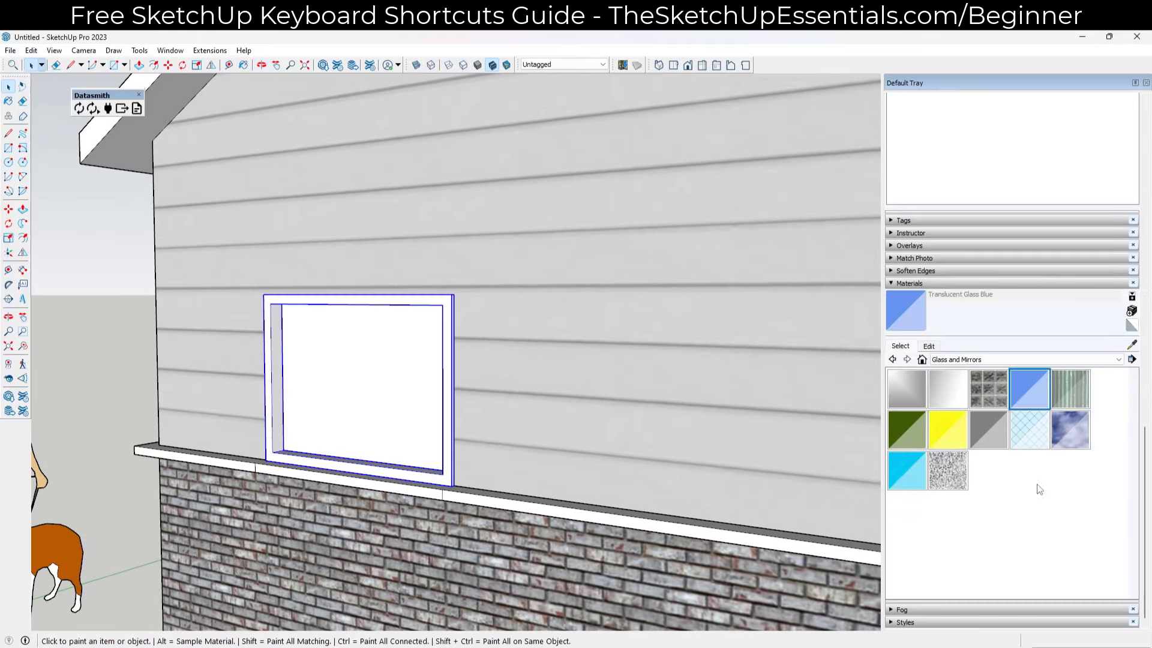
{"action": "left_click", "coordinate": [413, 339]}
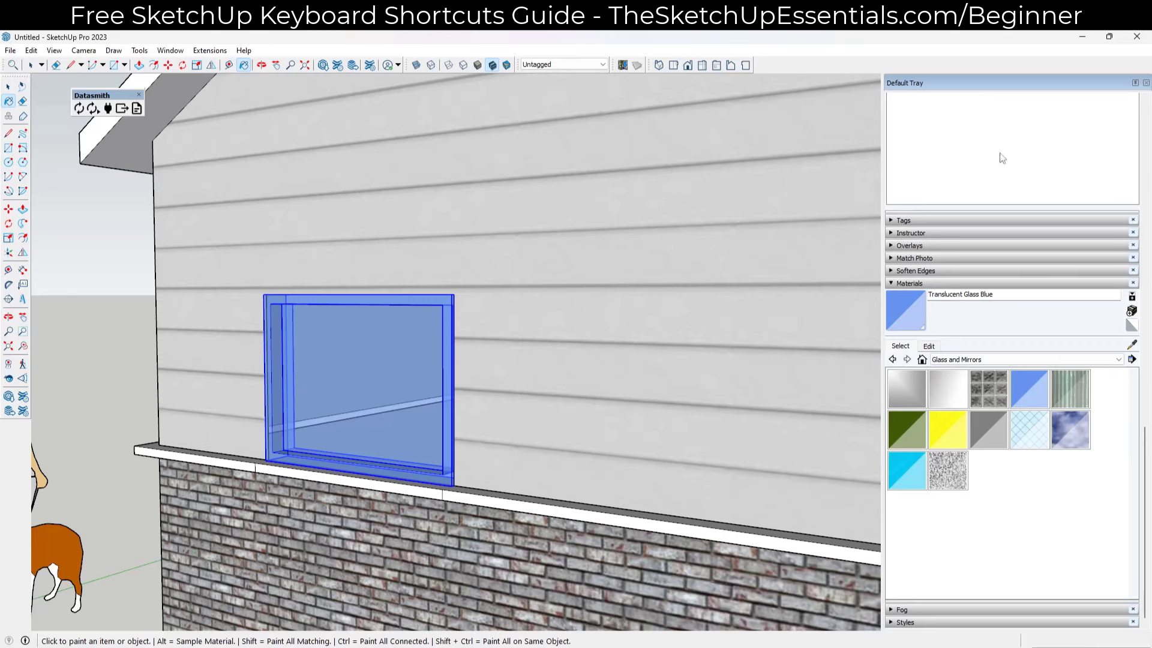
{"action": "scroll", "coordinate": [285, 420], "scroll_direction": "up", "scroll_amount": 2}
{"action": "scroll", "coordinate": [288, 424], "scroll_direction": "up", "scroll_amount": 2}
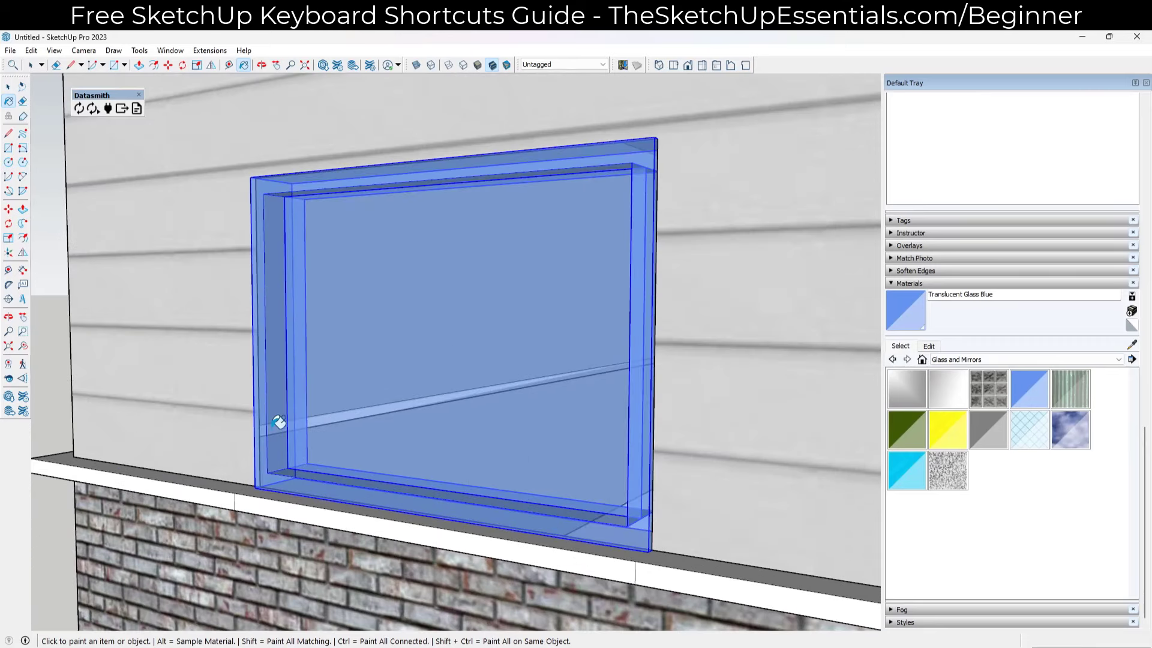
{"action": "scroll", "coordinate": [373, 450], "scroll_direction": "down", "scroll_amount": 2}
Undo the window's earlier blue paint and open the window component for editing.
{"action": "key", "text": "ctrl+z"}
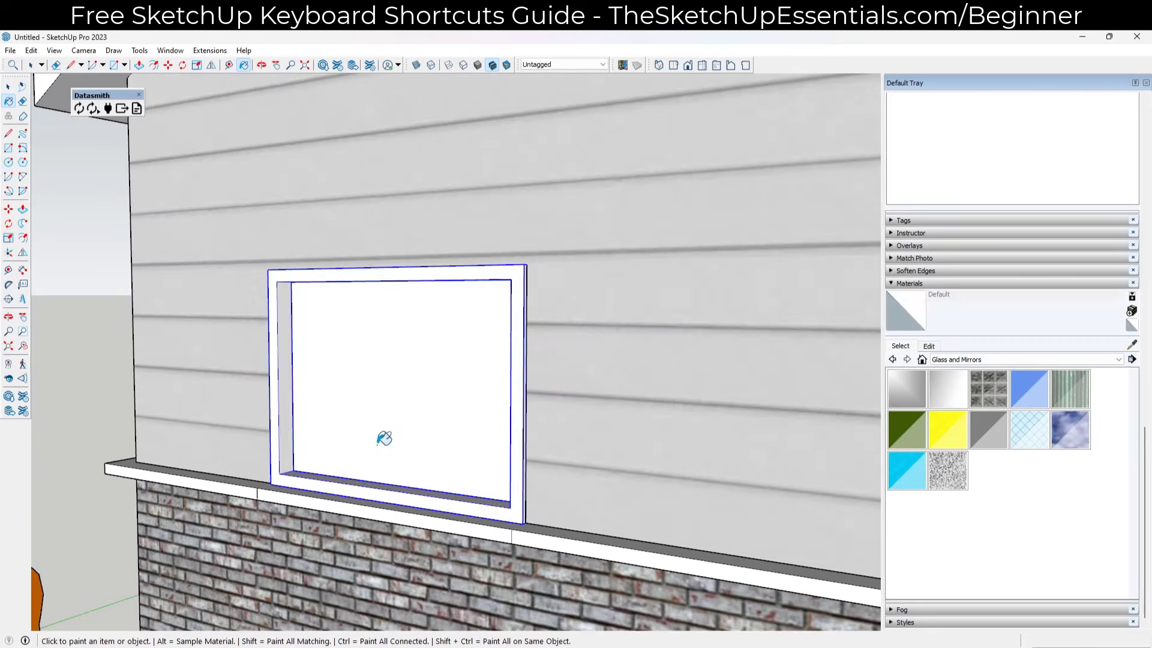
{"action": "scroll", "coordinate": [396, 432], "scroll_direction": "down", "scroll_amount": 3}
{"action": "key", "text": "space"}
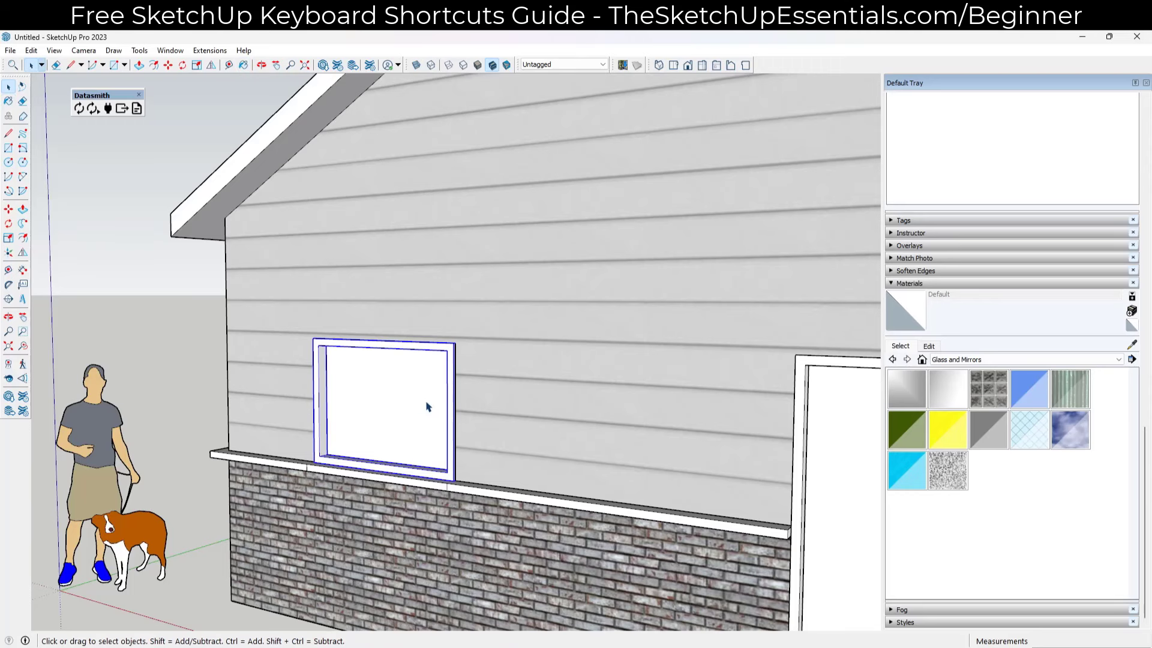
{"action": "double_click", "coordinate": [427, 406]}
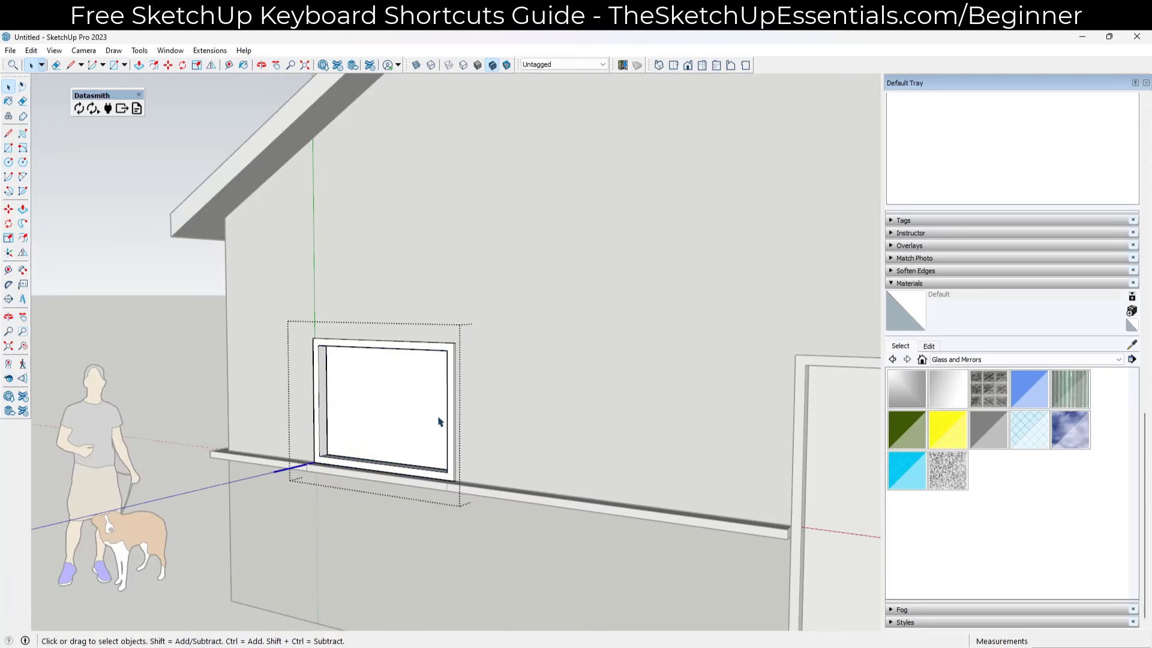
Paint the window's glass pane with Translucent Glass Blue, leaving the frame white.
{"action": "left_click", "coordinate": [1042, 390]}
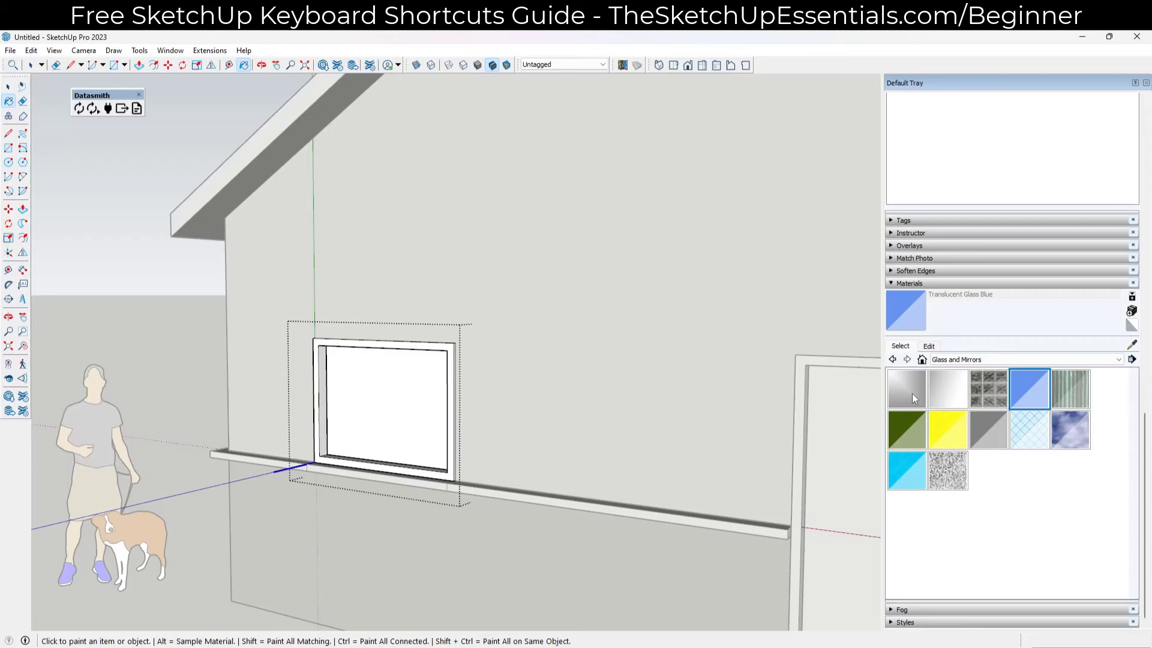
{"action": "left_click", "coordinate": [373, 375]}
{"action": "middle_click_drag", "start_coordinate": [431, 442], "coordinate": [435, 415]}
{"action": "key", "text": "space"}
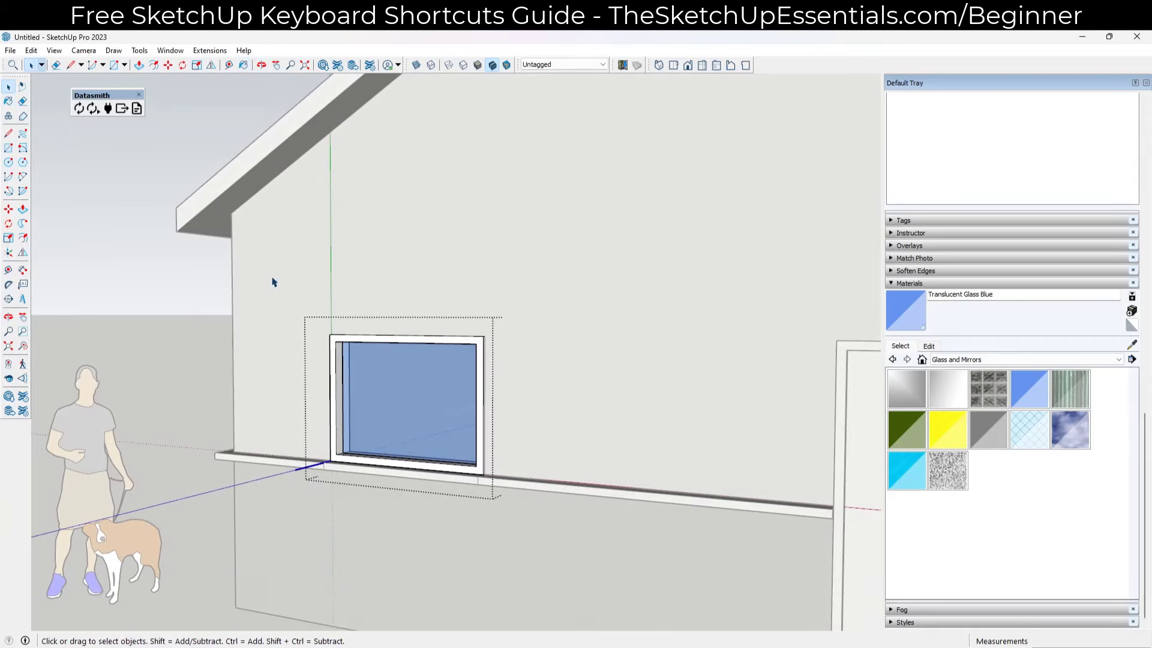
Select the whole window, frame and glass, and browse the list of material collections.
{"action": "left_click_drag", "start_coordinate": [272, 269], "coordinate": [614, 556]}
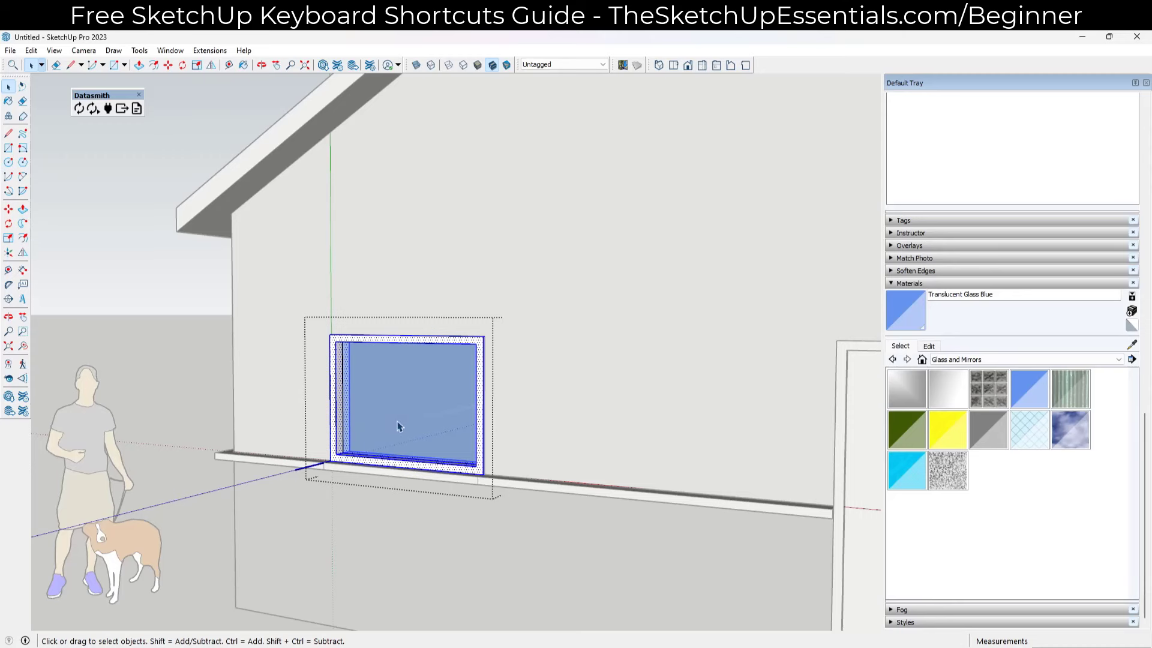
{"action": "scroll", "coordinate": [398, 426], "scroll_direction": "up", "scroll_amount": 5}
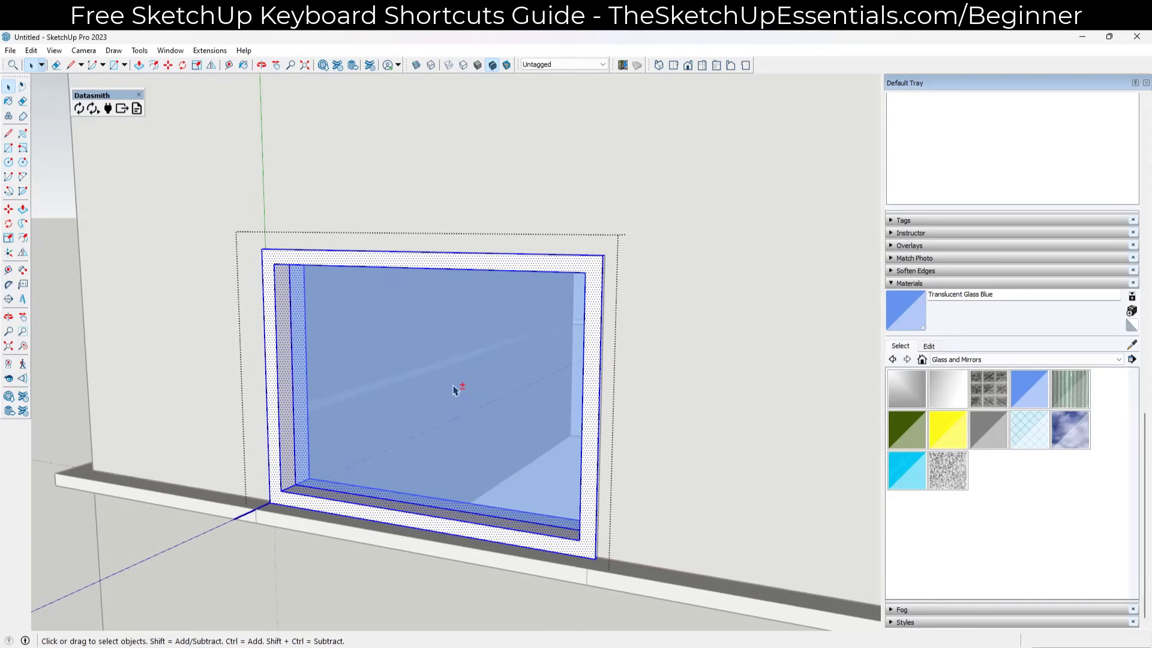
{"action": "scroll", "coordinate": [454, 402], "scroll_direction": "down", "scroll_amount": 3}
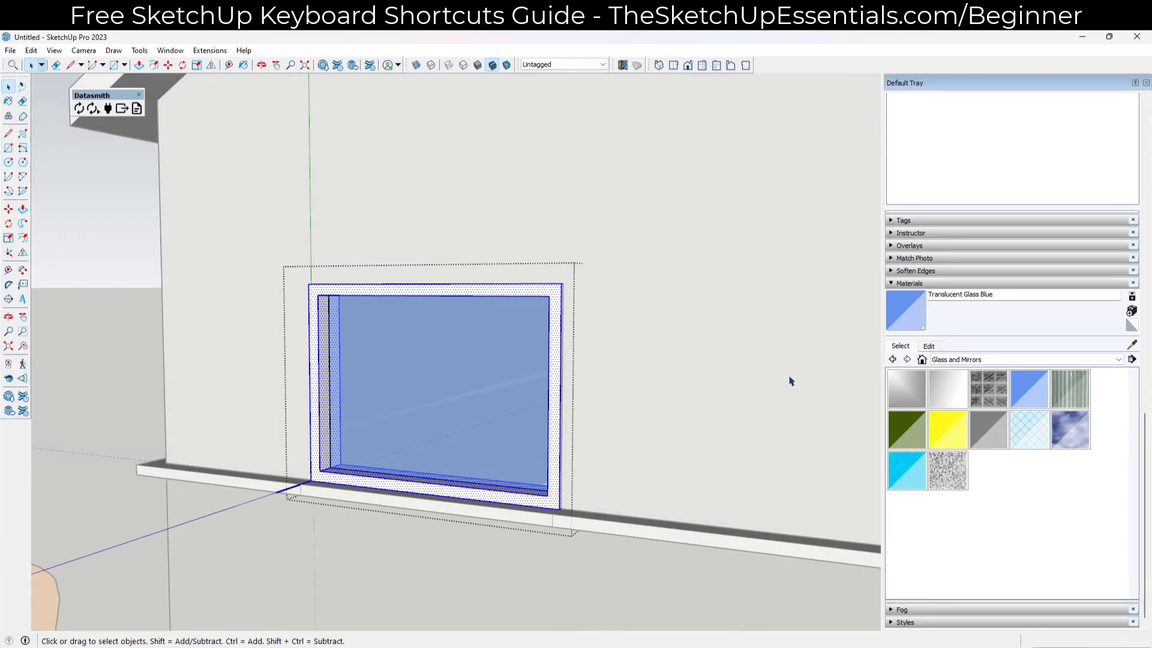
{"action": "left_click", "coordinate": [960, 360]}
{"action": "scroll", "coordinate": [974, 414], "scroll_direction": "up", "scroll_amount": 2}
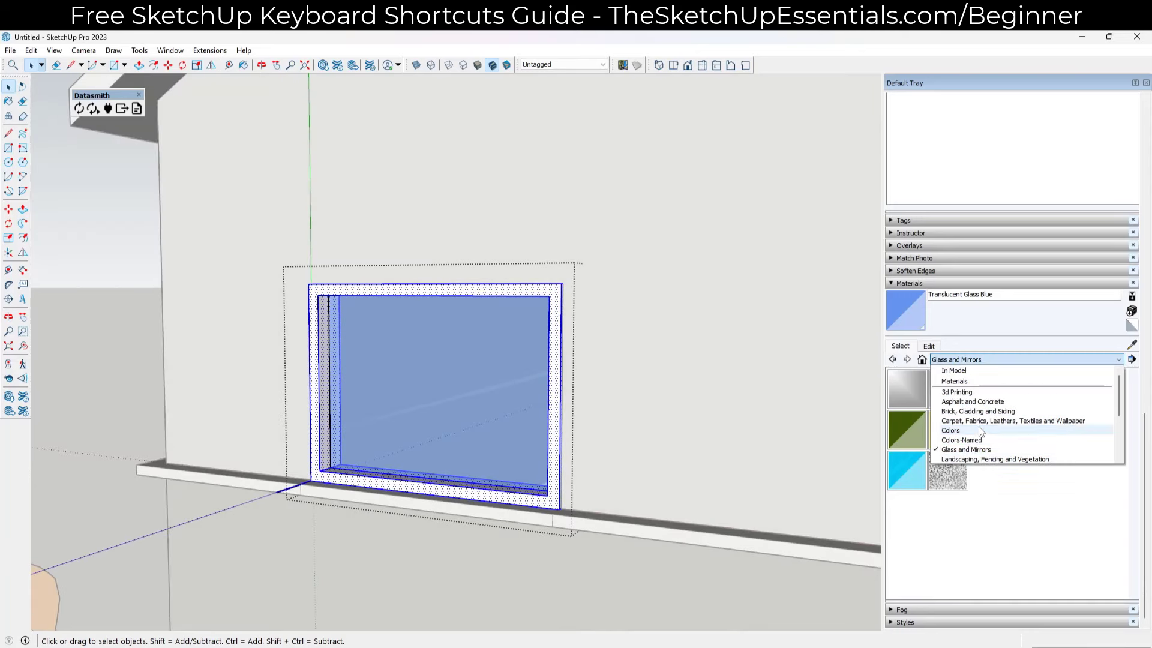